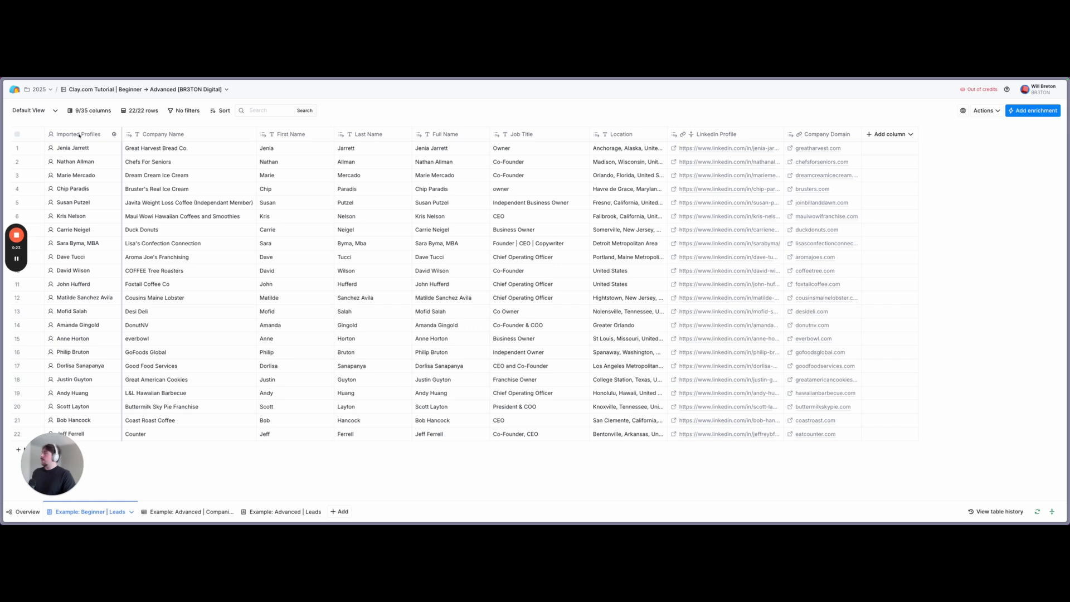
{"action": "left_click", "coordinate": [1035, 111]}
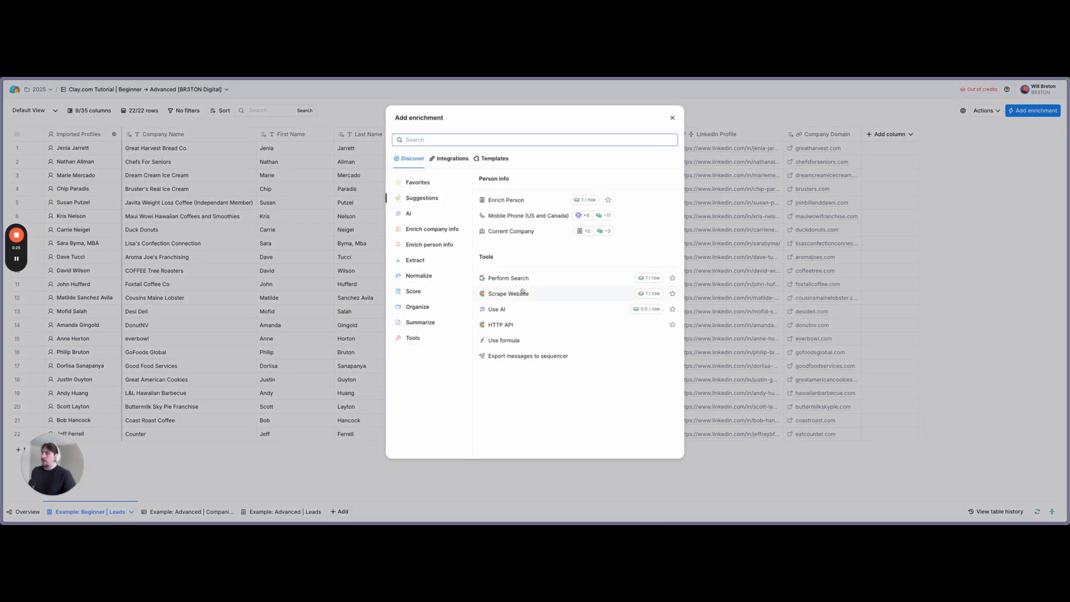
{"action": "type", "text": "enrich person"}
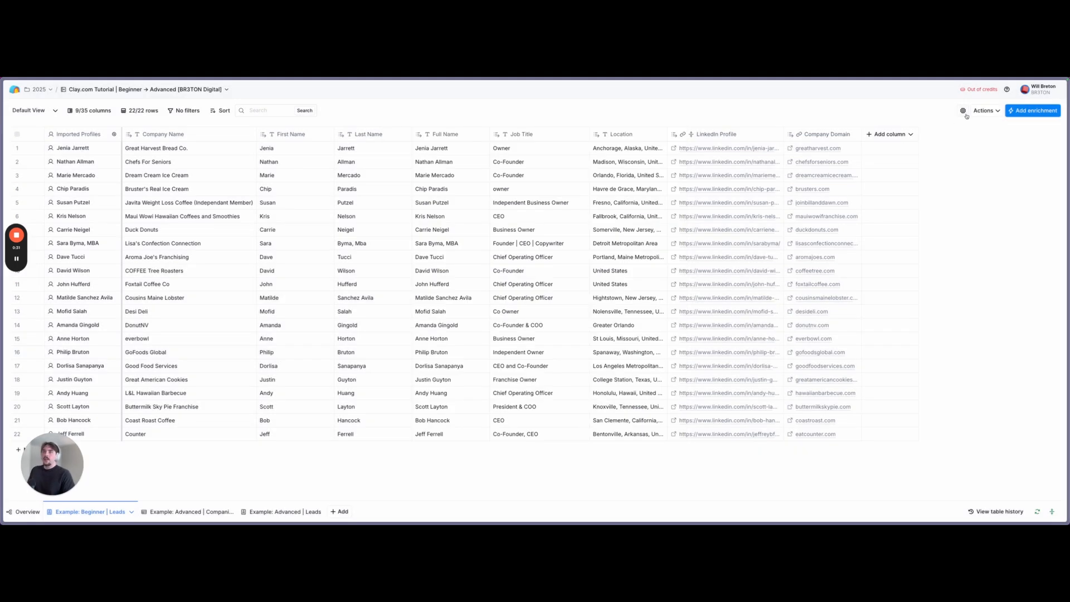
{"action": "left_click", "coordinate": [987, 111]}
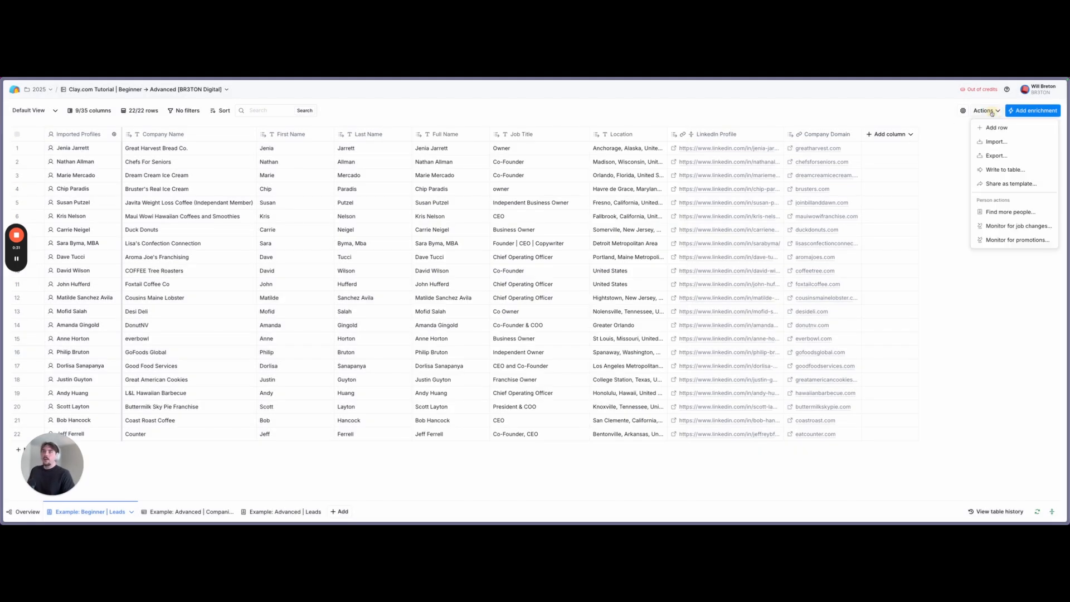
{"action": "left_click", "coordinate": [995, 212]}
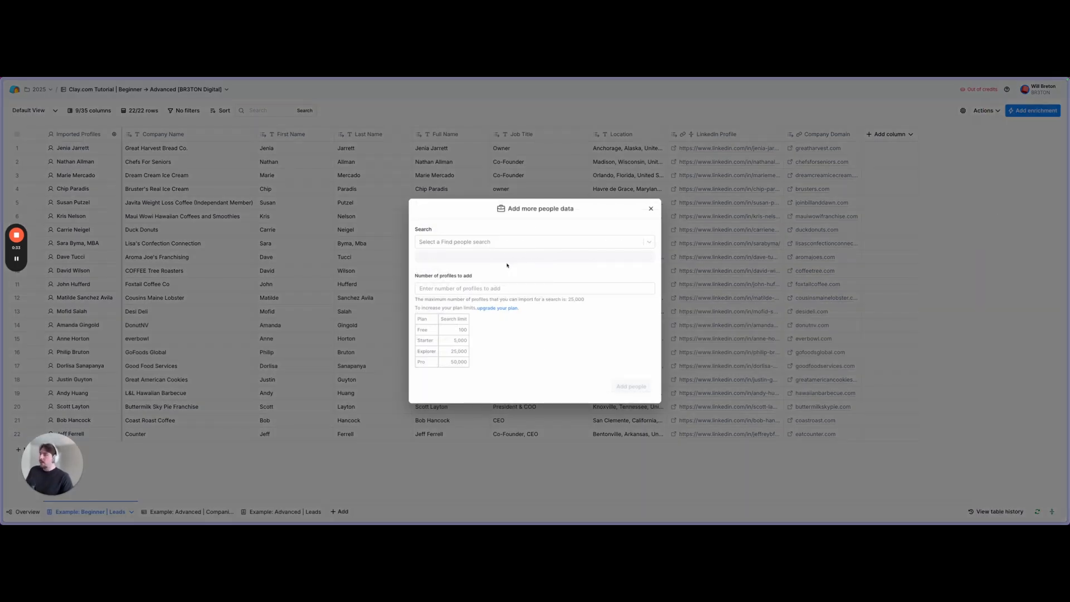
{"action": "left_click", "coordinate": [650, 208]}
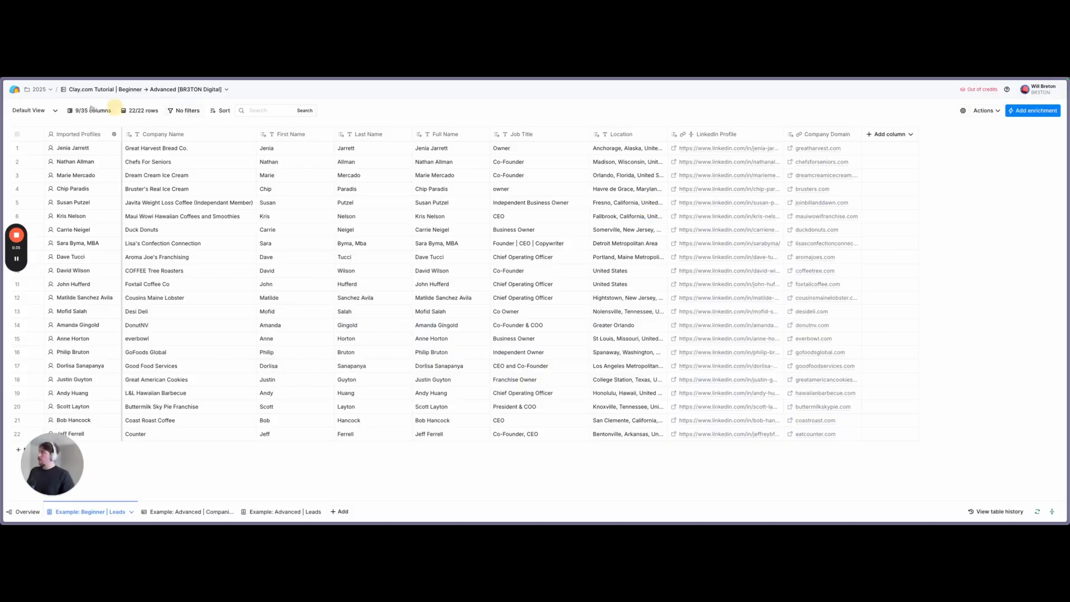
Open the Imported Profiles source for editing and review its company size and industry filters
{"action": "left_click", "coordinate": [70, 135]}
{"action": "left_click", "coordinate": [145, 198]}
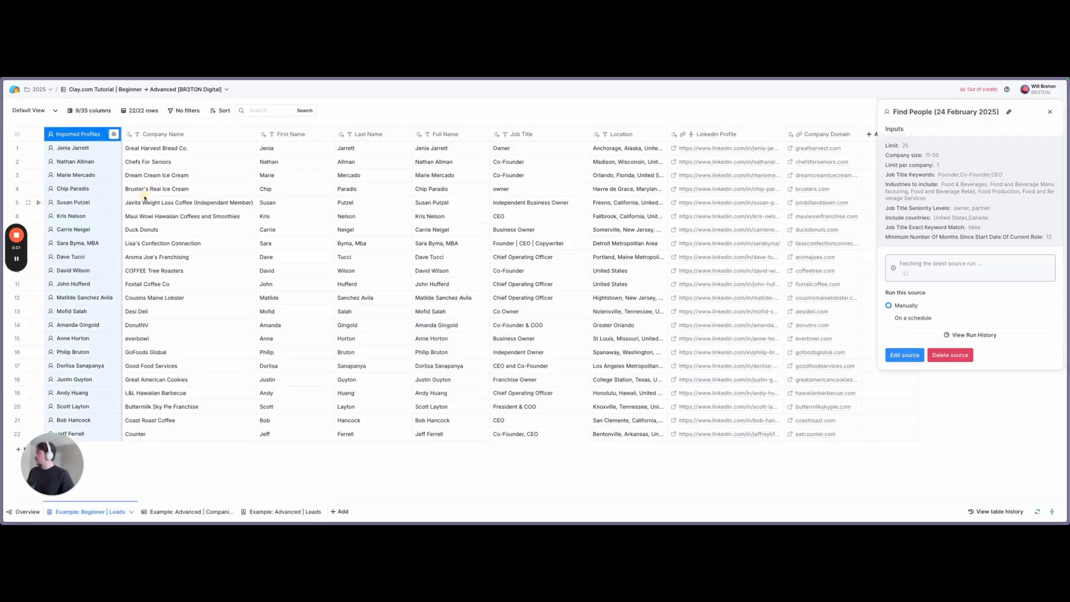
{"action": "left_click", "coordinate": [904, 357]}
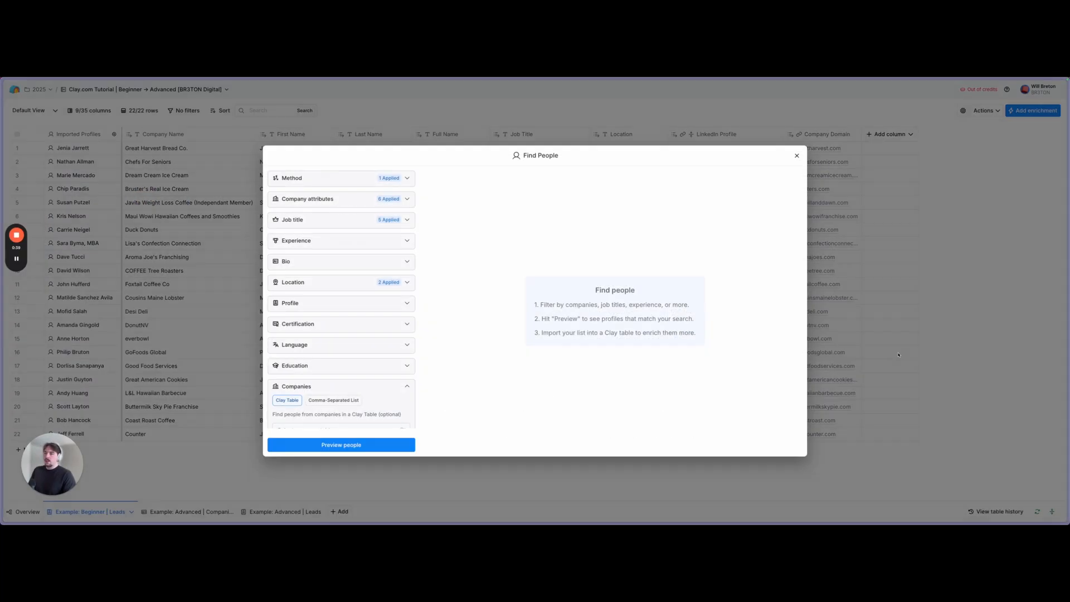
{"action": "left_click", "coordinate": [337, 179]}
{"action": "left_click", "coordinate": [330, 200]}
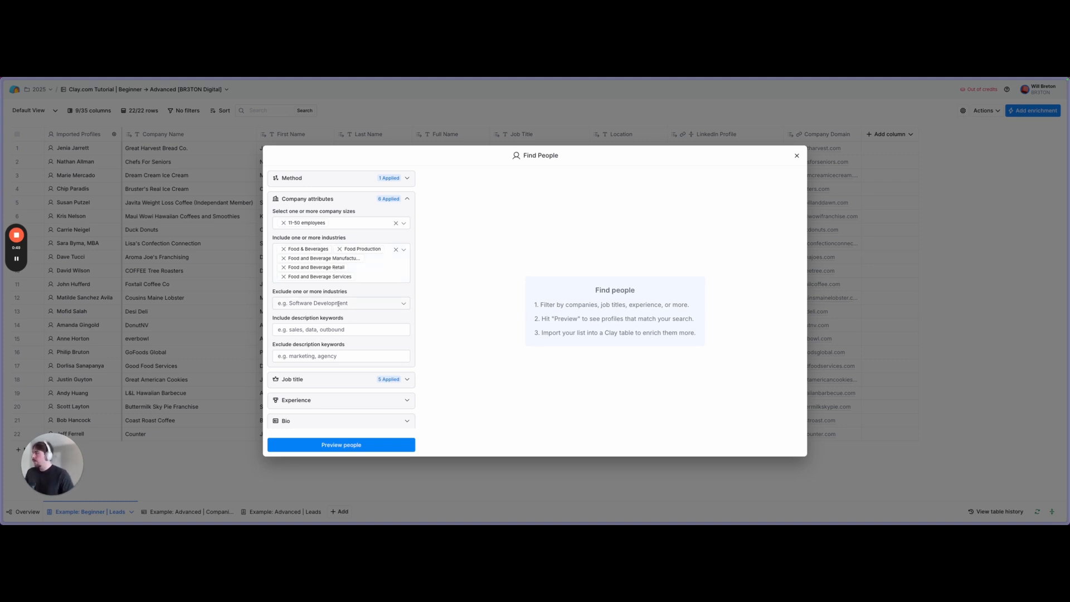
{"action": "scroll", "coordinate": [330, 326], "scroll_direction": "down", "scroll_amount": 1}
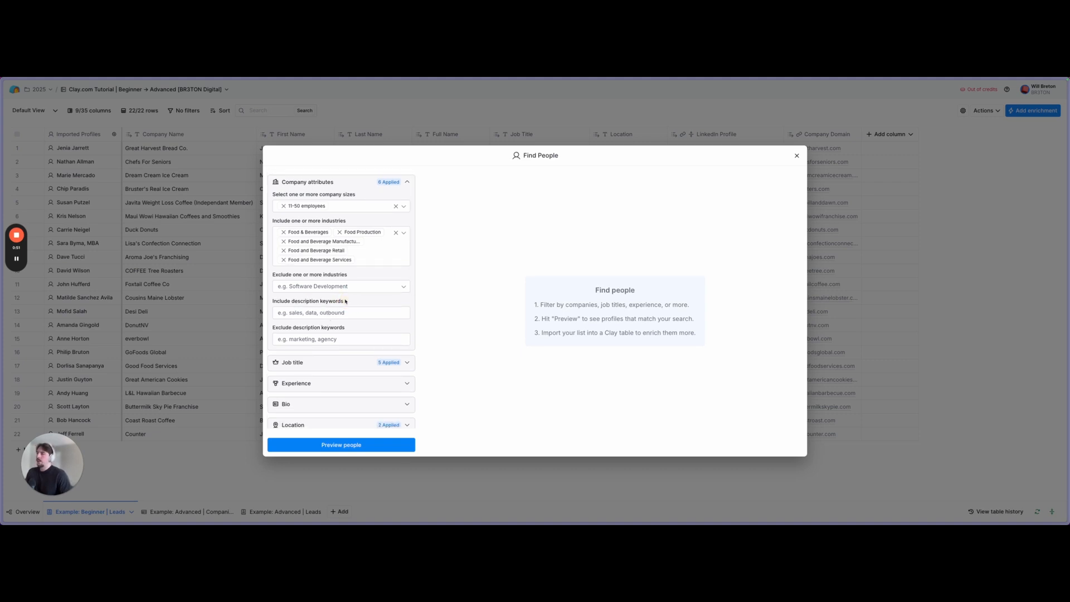
{"action": "scroll", "coordinate": [307, 273], "scroll_direction": "down", "scroll_amount": 3}
{"action": "scroll", "coordinate": [309, 261], "scroll_direction": "down", "scroll_amount": 3}
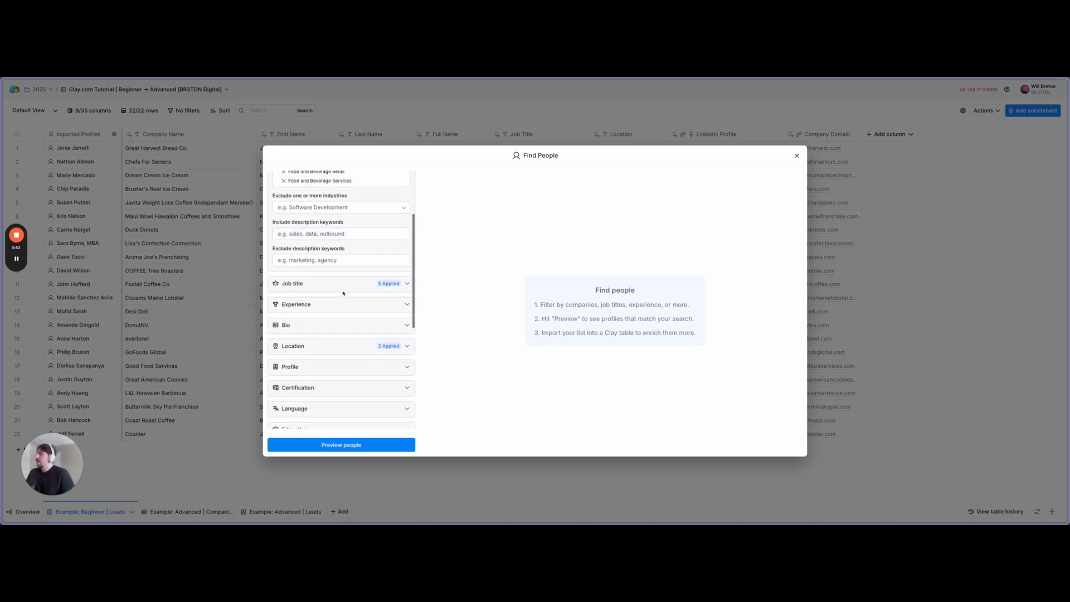
Review the seniority levels, included job titles and exact keyword match option in the people search's job title filters
{"action": "left_click", "coordinate": [333, 283]}
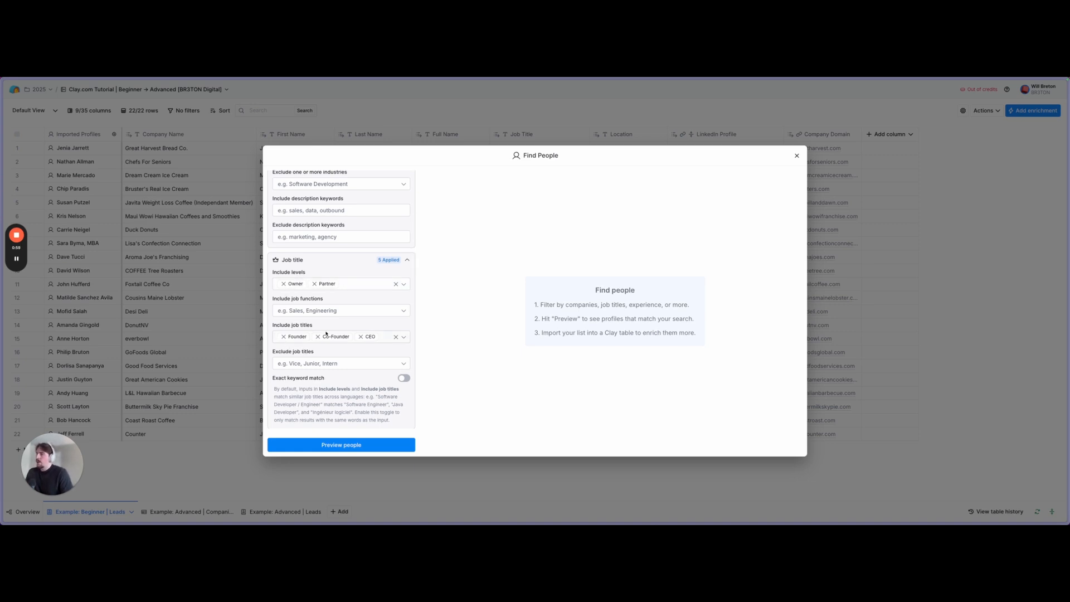
{"action": "scroll", "coordinate": [368, 330], "scroll_direction": "down", "scroll_amount": 3}
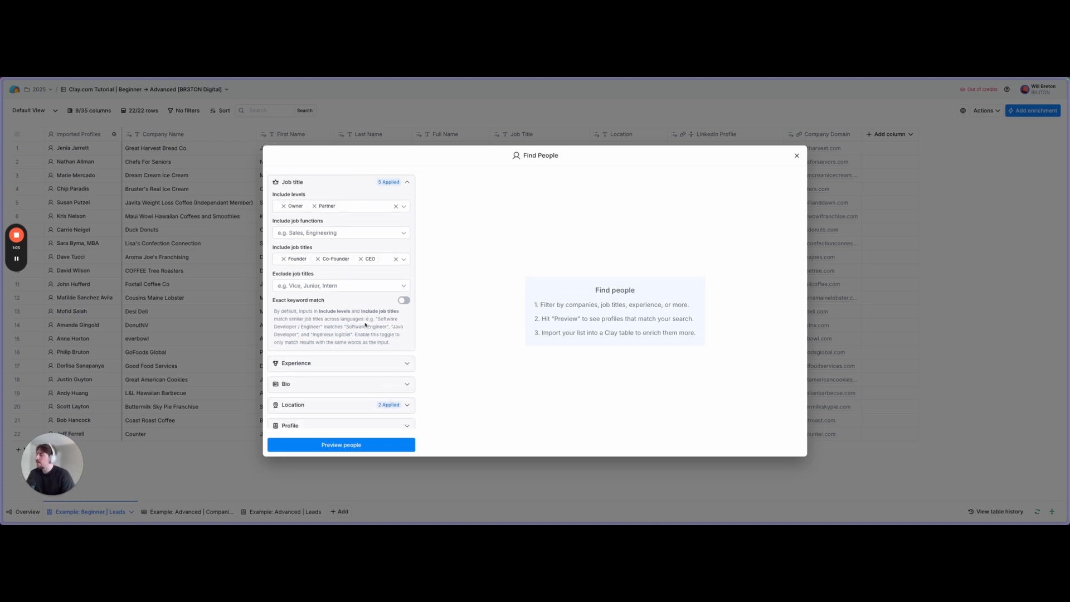
{"action": "scroll", "coordinate": [363, 312], "scroll_direction": "down", "scroll_amount": 1}
{"action": "scroll", "coordinate": [373, 325], "scroll_direction": "up", "scroll_amount": 1}
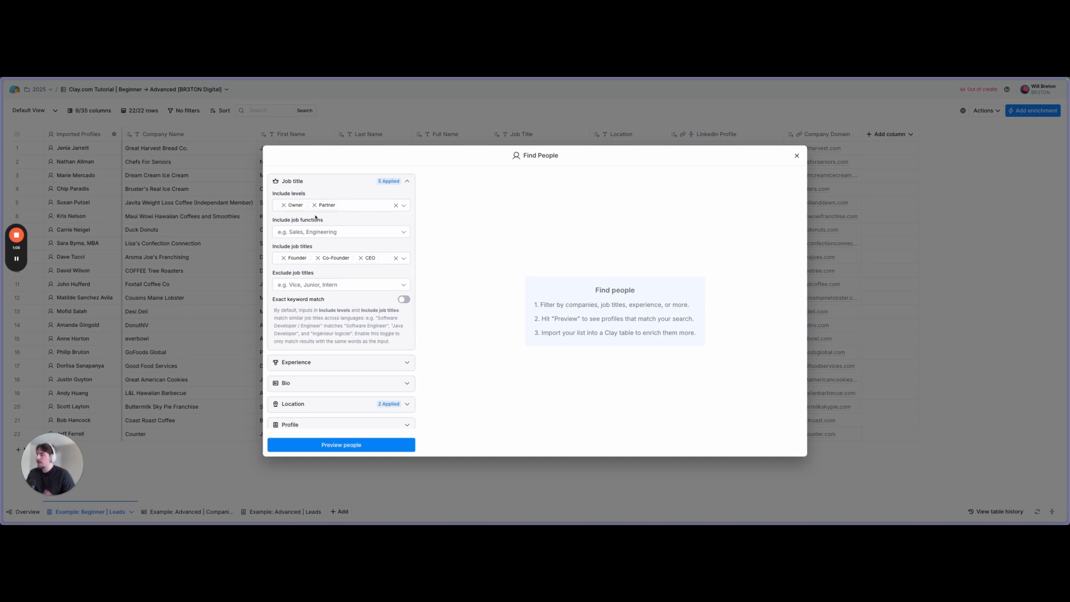
{"action": "scroll", "coordinate": [319, 239], "scroll_direction": "down", "scroll_amount": 1}
{"action": "scroll", "coordinate": [319, 239], "scroll_direction": "down", "scroll_amount": 2}
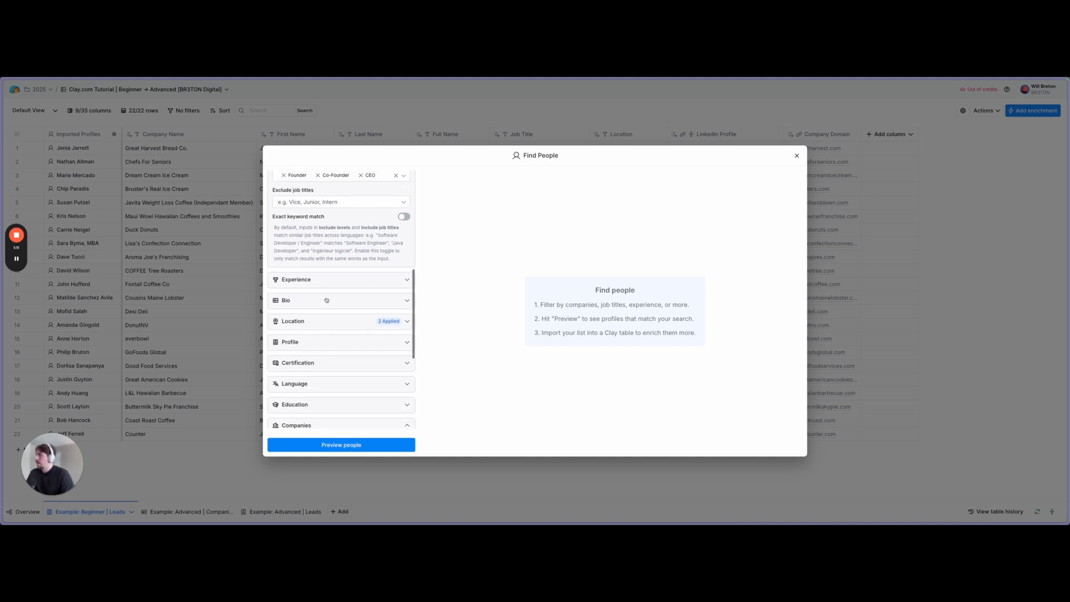
Review the people search's country filters and the remaining filter sections down to the result limits
{"action": "left_click", "coordinate": [358, 323]}
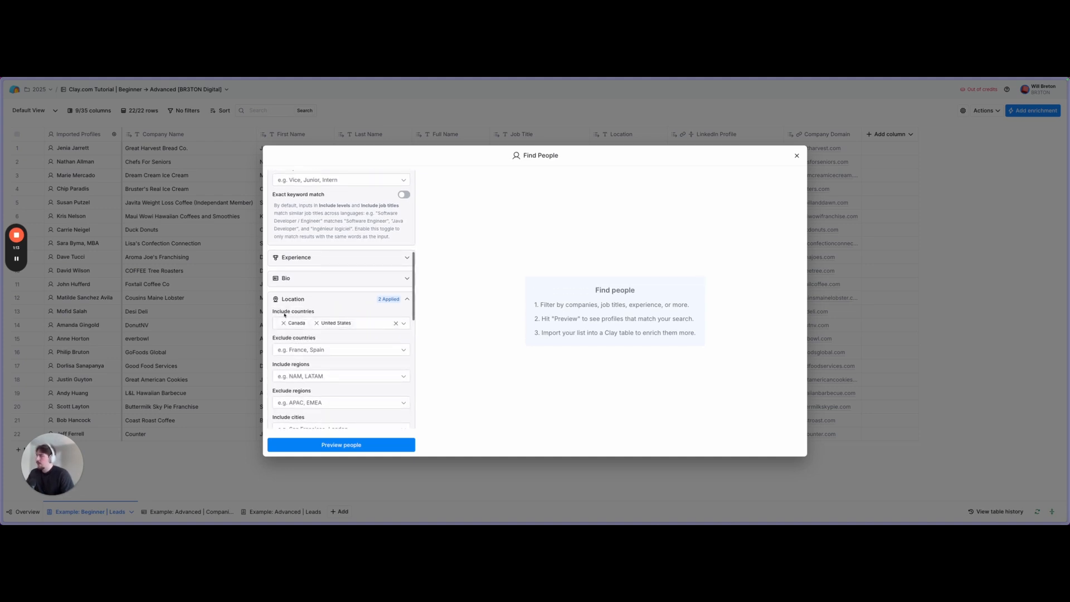
{"action": "left_click", "coordinate": [283, 328]}
{"action": "scroll", "coordinate": [276, 279], "scroll_direction": "down", "scroll_amount": 3}
{"action": "scroll", "coordinate": [281, 246], "scroll_direction": "down", "scroll_amount": 1}
{"action": "scroll", "coordinate": [301, 279], "scroll_direction": "down", "scroll_amount": 10}
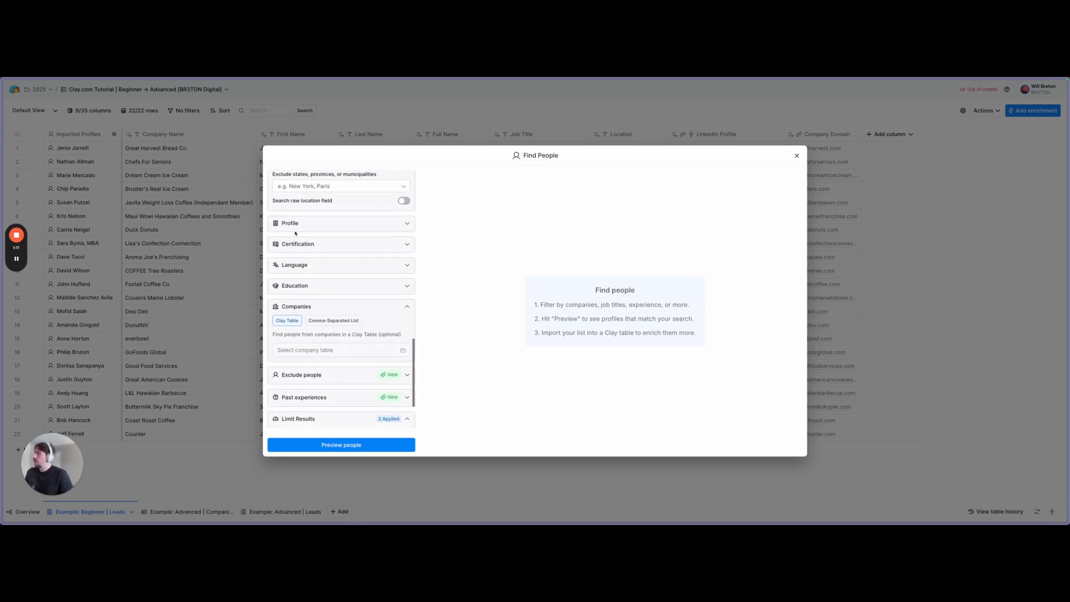
{"action": "scroll", "coordinate": [323, 364], "scroll_direction": "down", "scroll_amount": 1}
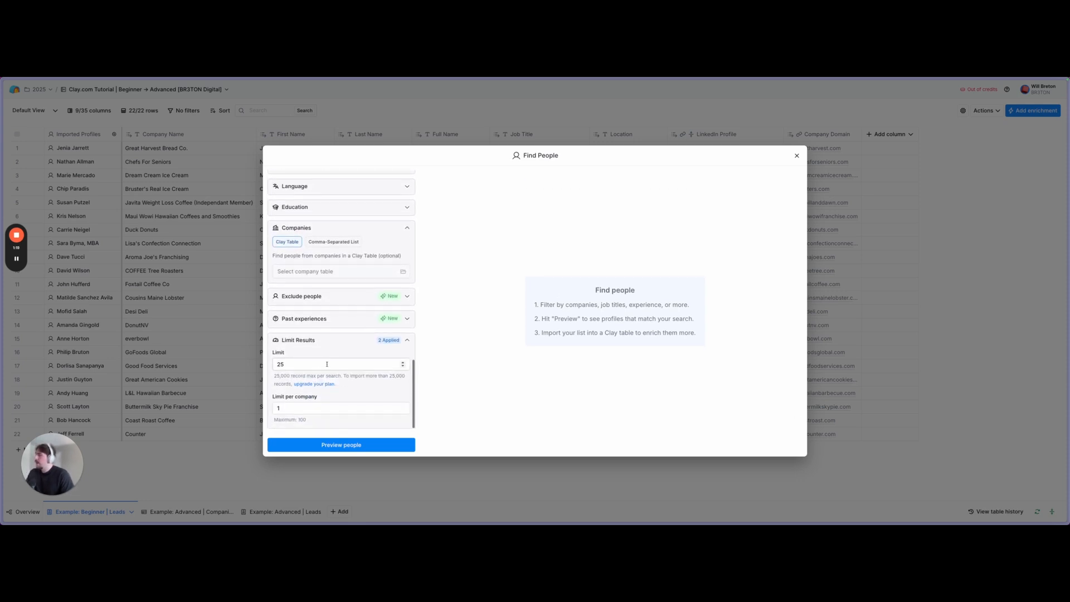
Set the limit per company to 3, clear the overall result limit and preview the matching people
{"action": "left_click", "coordinate": [304, 409]}
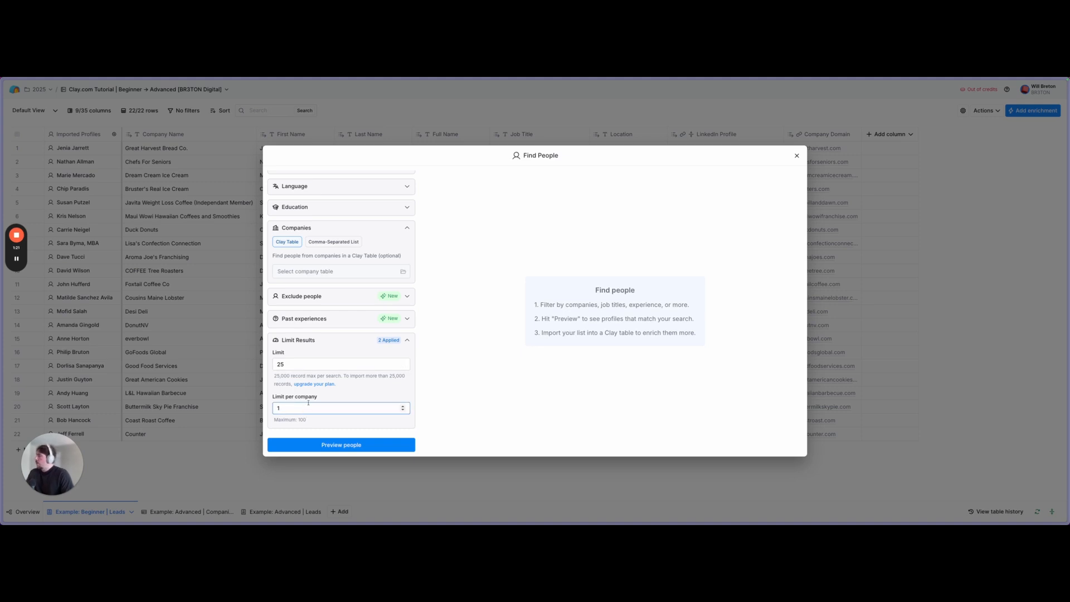
{"action": "key", "text": "BackSpace"}
{"action": "type", "text": "3"}
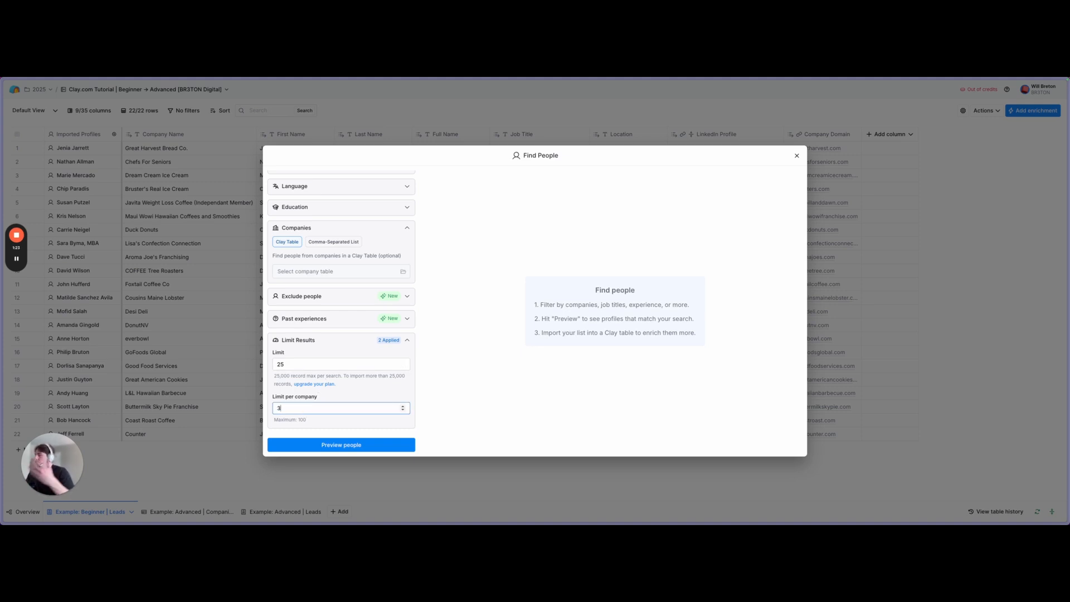
{"action": "left_click", "coordinate": [291, 364]}
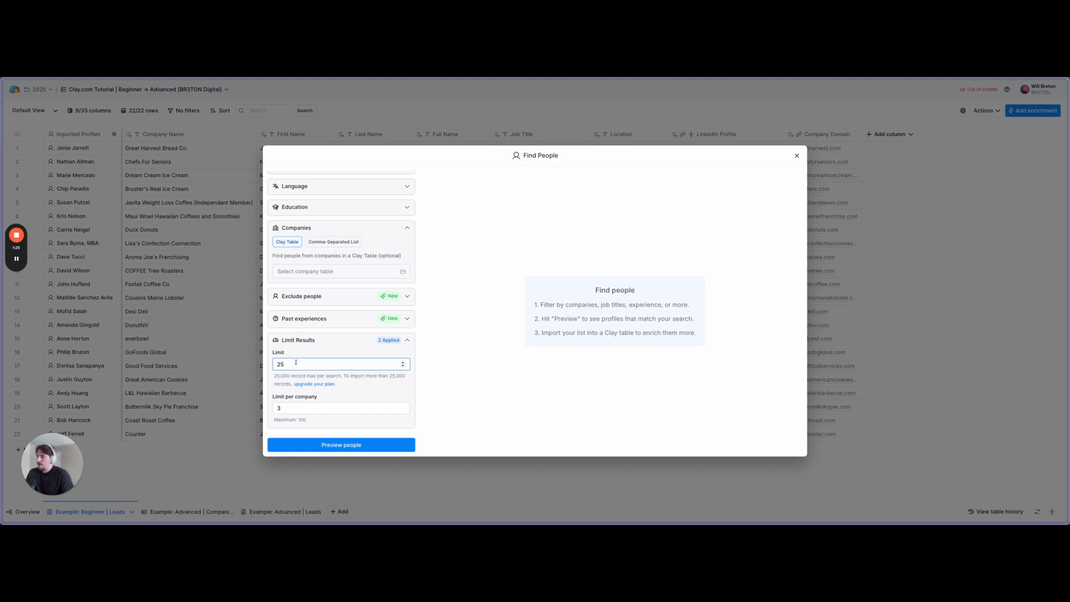
{"action": "key", "text": "BackSpace"}
{"action": "key", "text": "BackSpace"}
{"action": "left_click", "coordinate": [341, 445]}
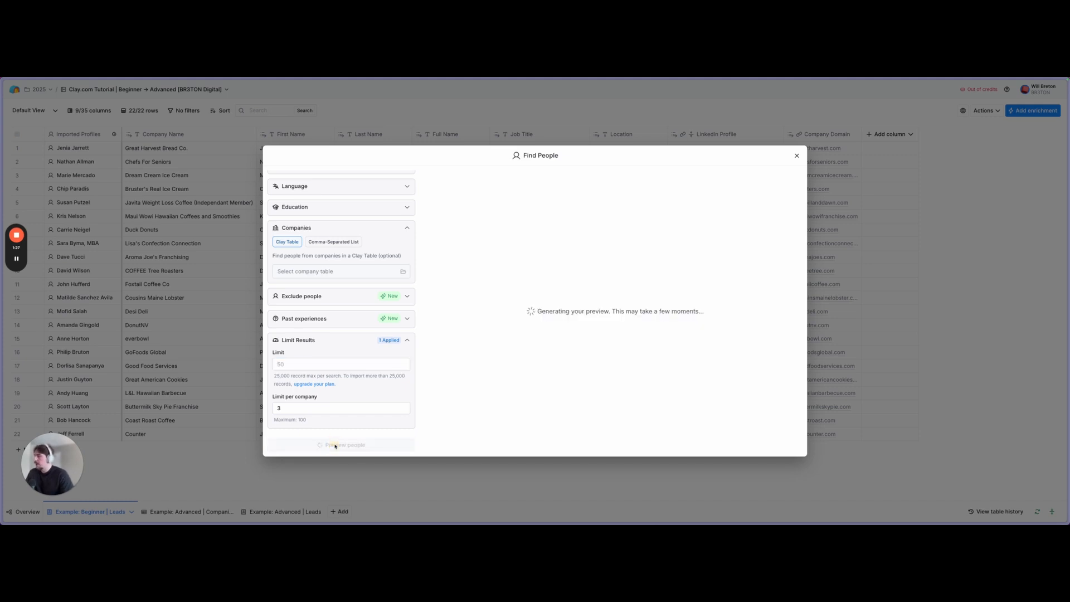
Look through the previewed people list and close the search without updating the table
{"action": "scroll", "coordinate": [562, 234], "scroll_direction": "left", "scroll_amount": 2}
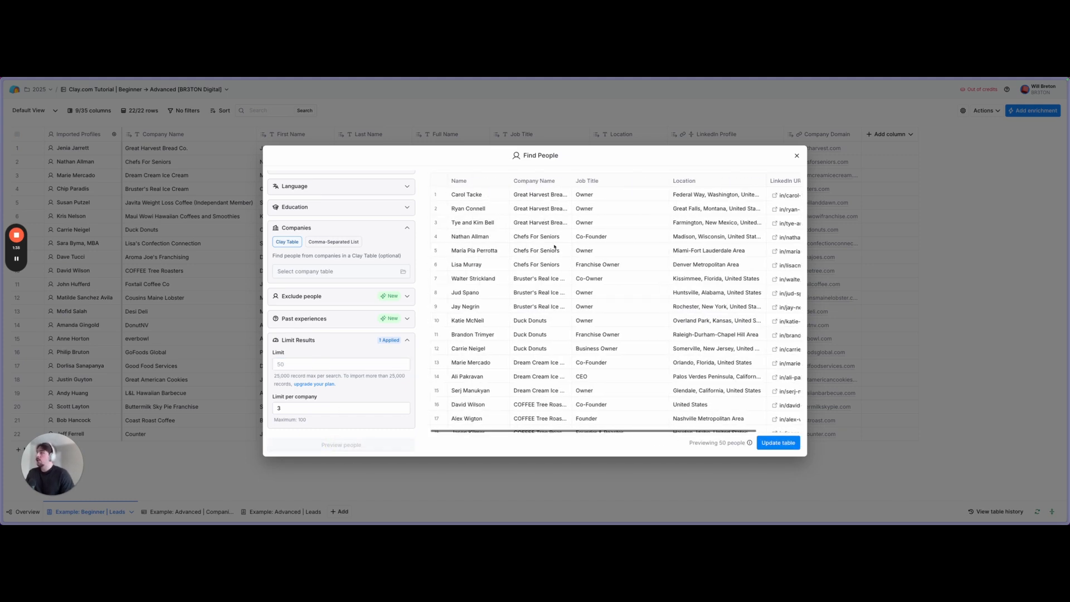
{"action": "scroll", "coordinate": [537, 203], "scroll_direction": "down", "scroll_amount": 10}
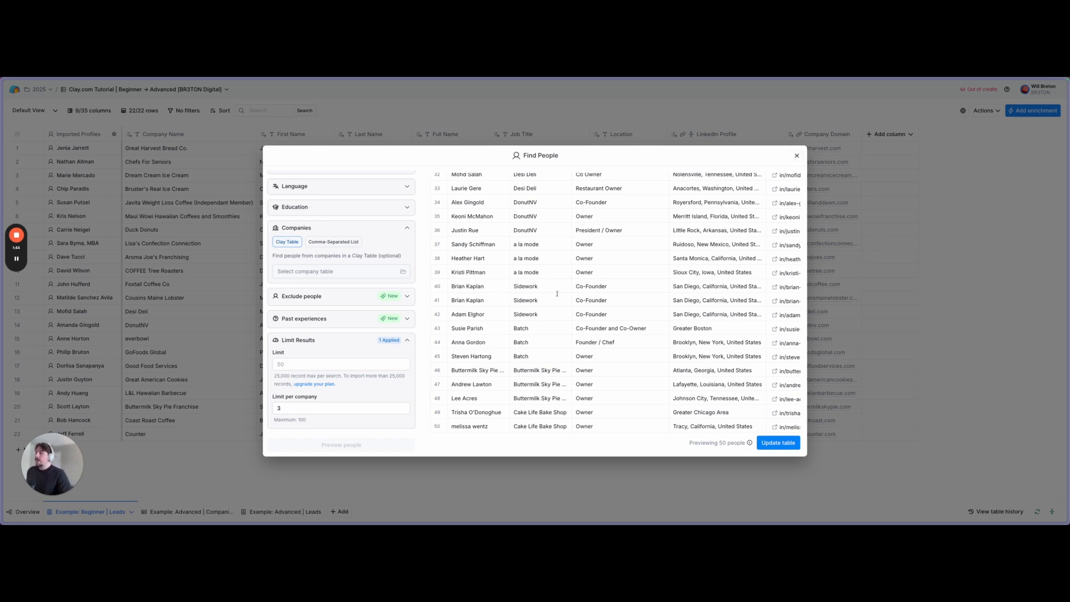
{"action": "left_click", "coordinate": [797, 155]}
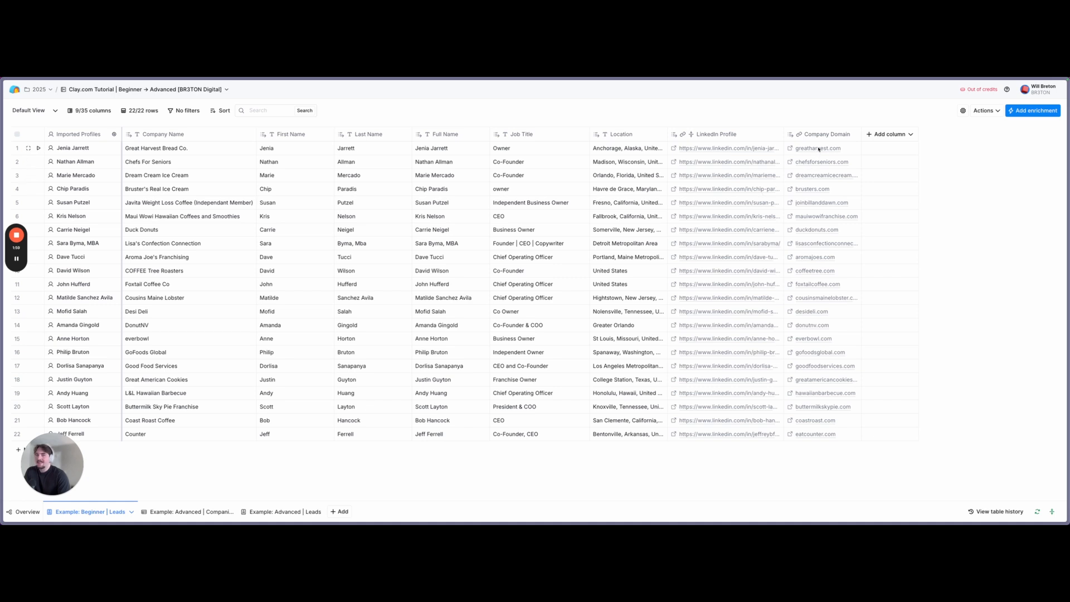
Highlight all Company Domain values and search the available enrichments for "find"
{"action": "left_click_drag", "start_coordinate": [843, 434], "coordinate": [814, 146]}
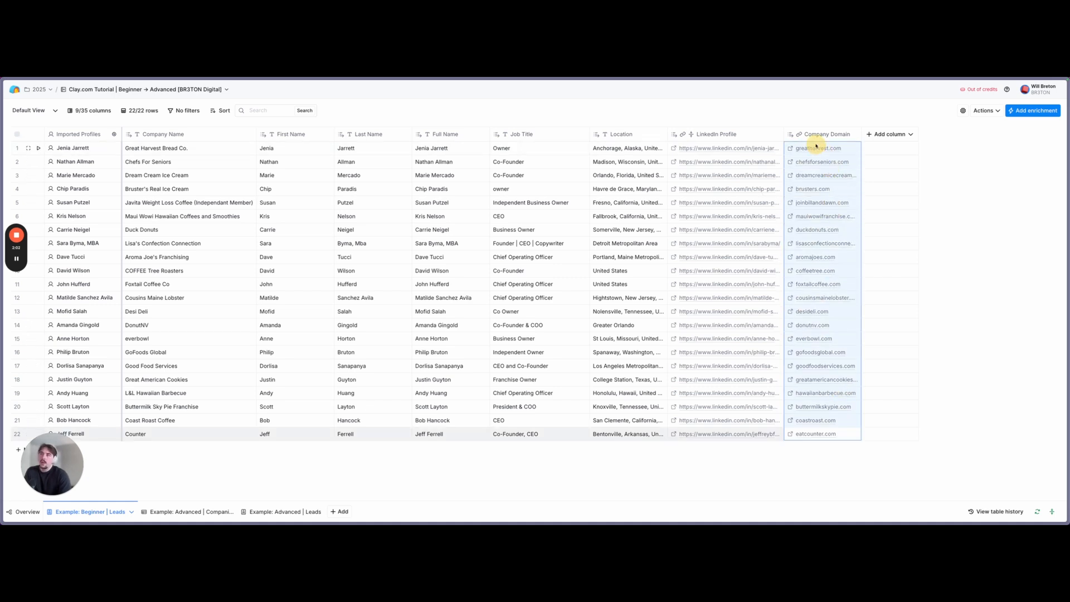
{"action": "left_click", "coordinate": [1033, 111]}
{"action": "type", "text": "find"}
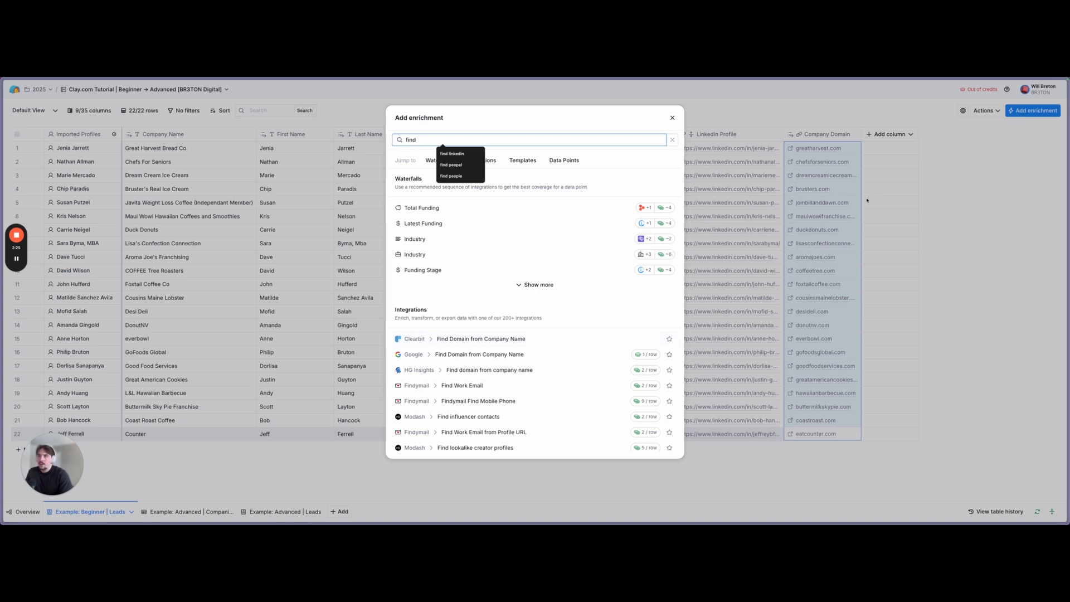
{"action": "left_click", "coordinate": [815, 215]}
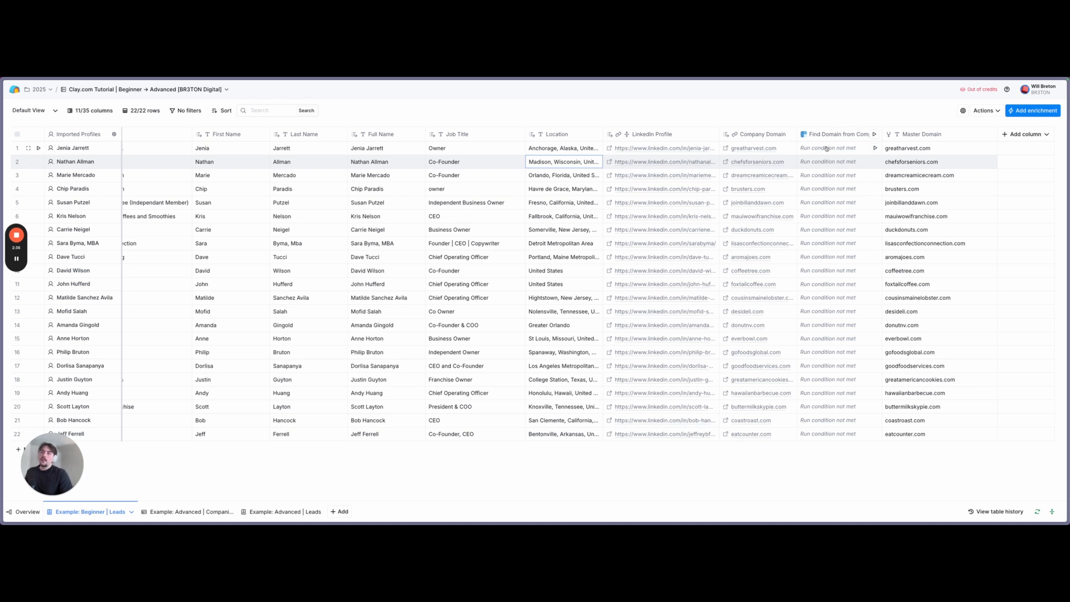
Examine the Find Domain from Company Name column's "Only run if" condition, close its settings and highlight the column's cells
{"action": "left_click", "coordinate": [829, 136]}
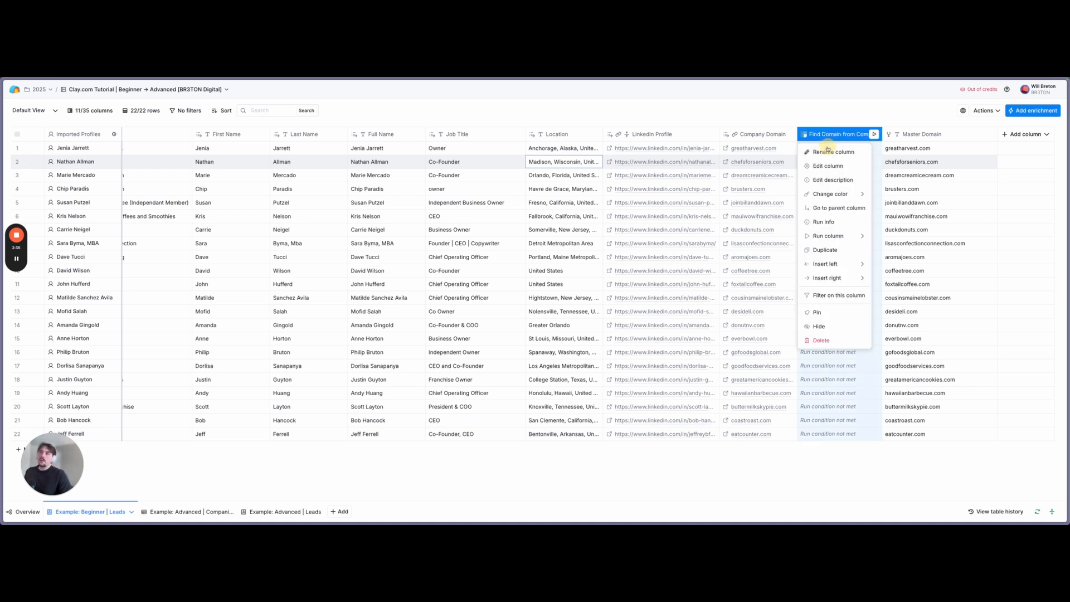
{"action": "left_click", "coordinate": [823, 167]}
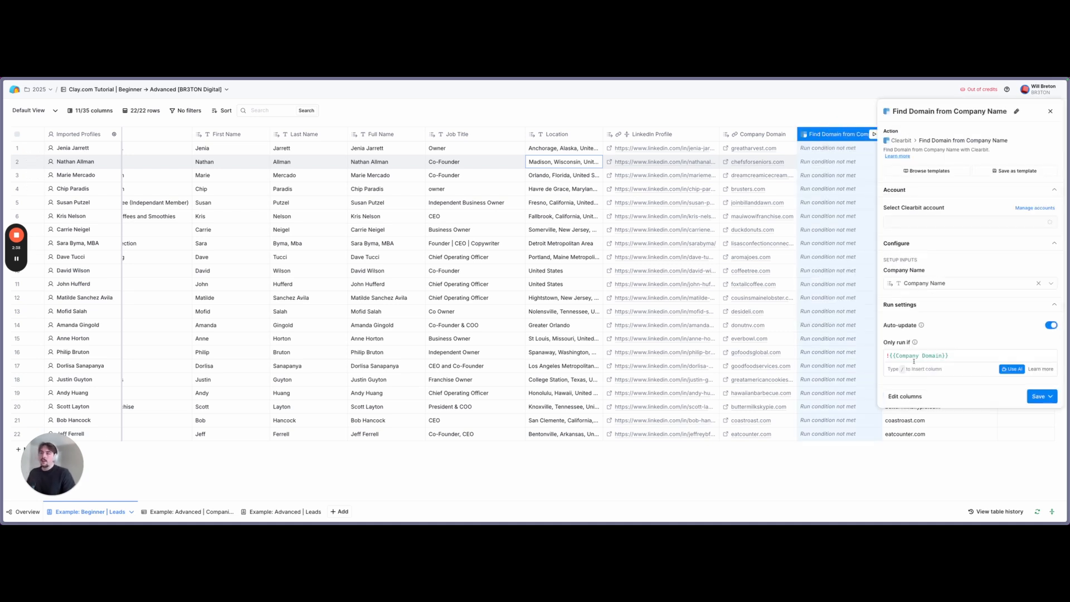
{"action": "left_click_drag", "start_coordinate": [887, 356], "coordinate": [950, 356]}
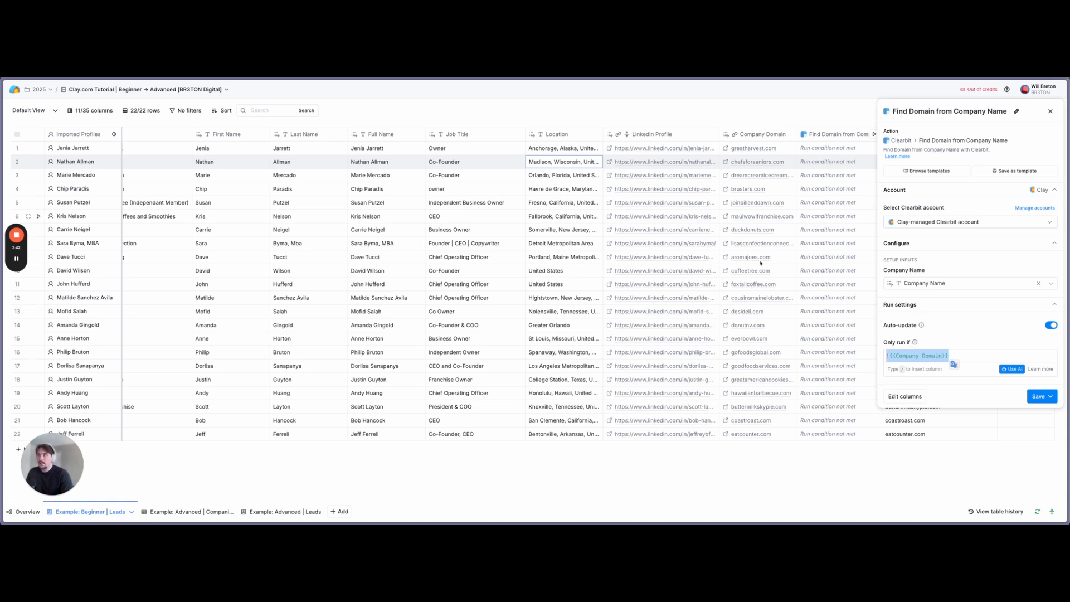
{"action": "left_click", "coordinate": [1051, 111]}
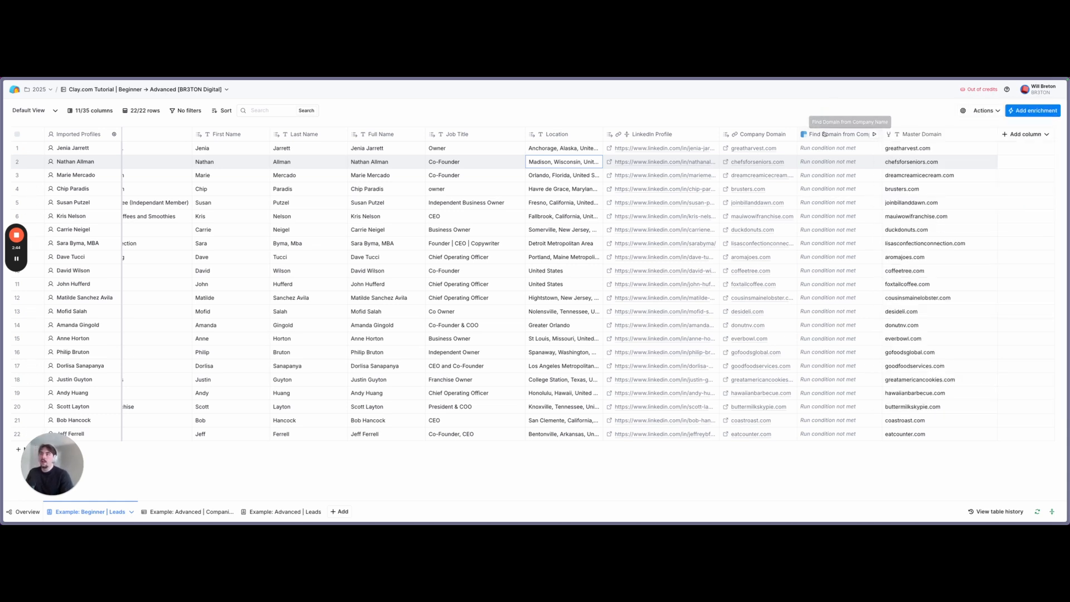
{"action": "left_click_drag", "start_coordinate": [825, 148], "coordinate": [840, 374]}
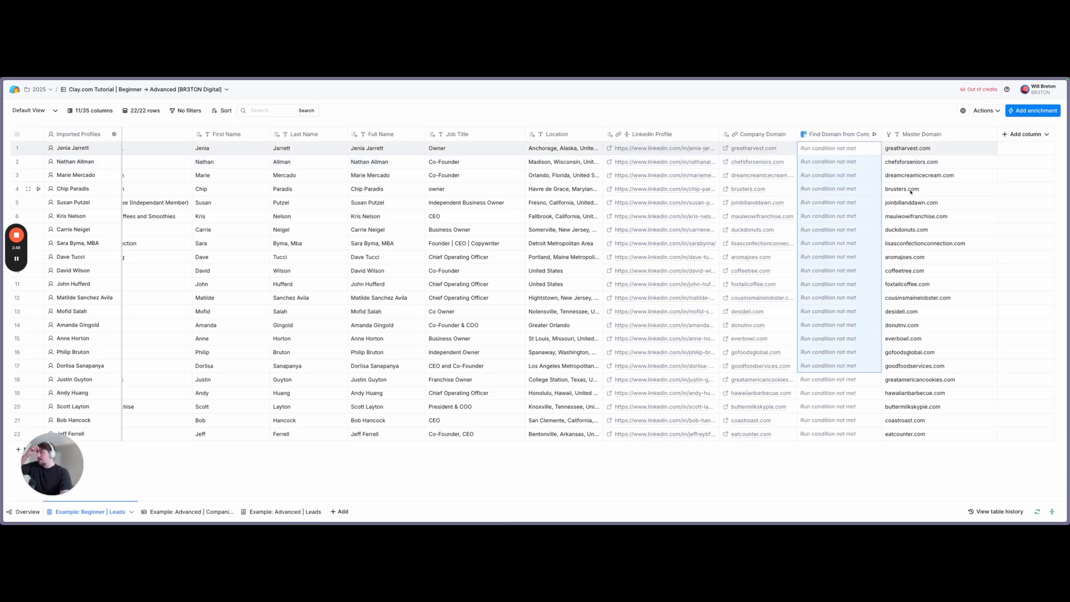
Examine the Master Domain column's merge order of Company Domain and Find Domain from Company Name, and close its settings unchanged
{"action": "left_click", "coordinate": [909, 135]}
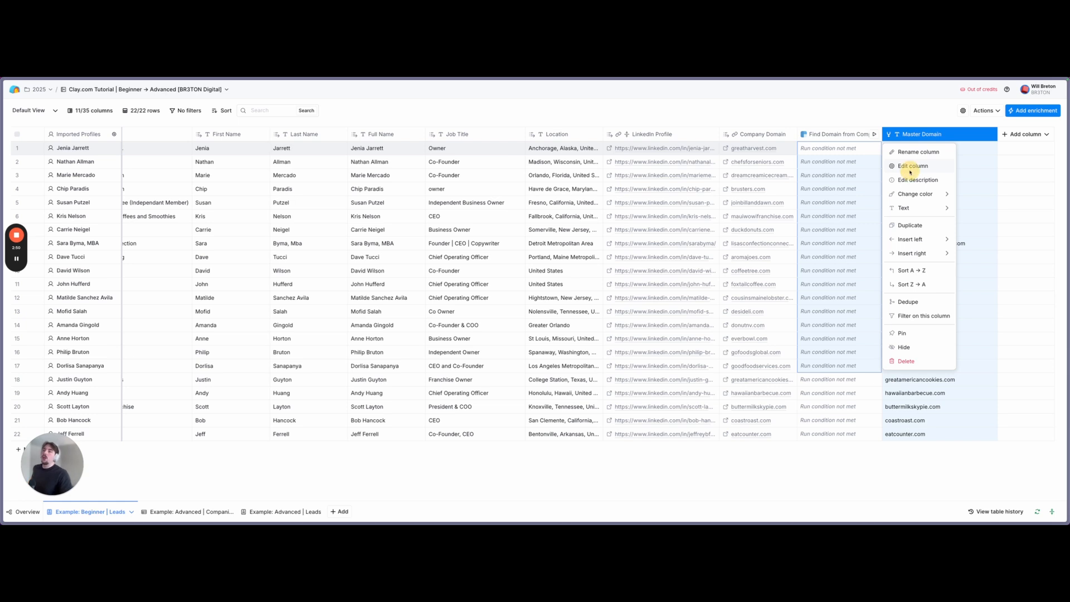
{"action": "left_click", "coordinate": [910, 167]}
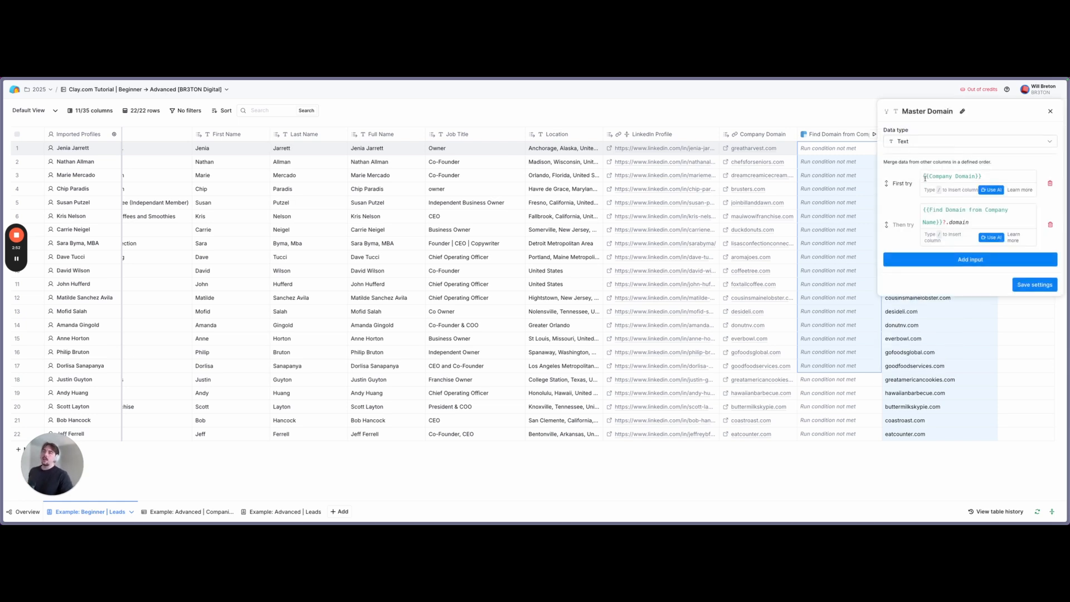
{"action": "left_click_drag", "start_coordinate": [925, 176], "coordinate": [981, 176]}
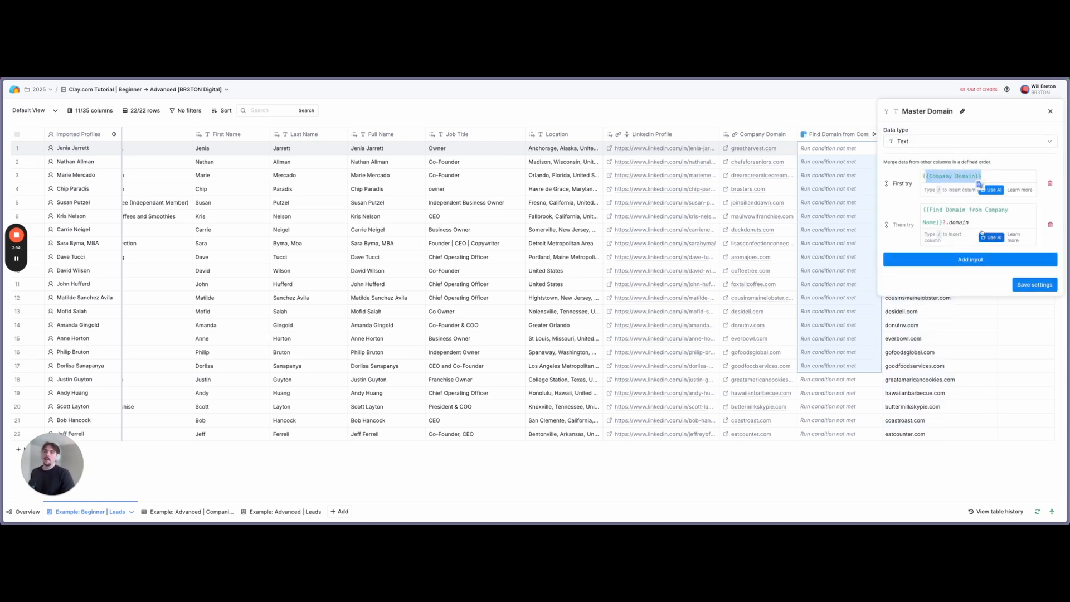
{"action": "left_click_drag", "start_coordinate": [975, 226], "coordinate": [923, 208]}
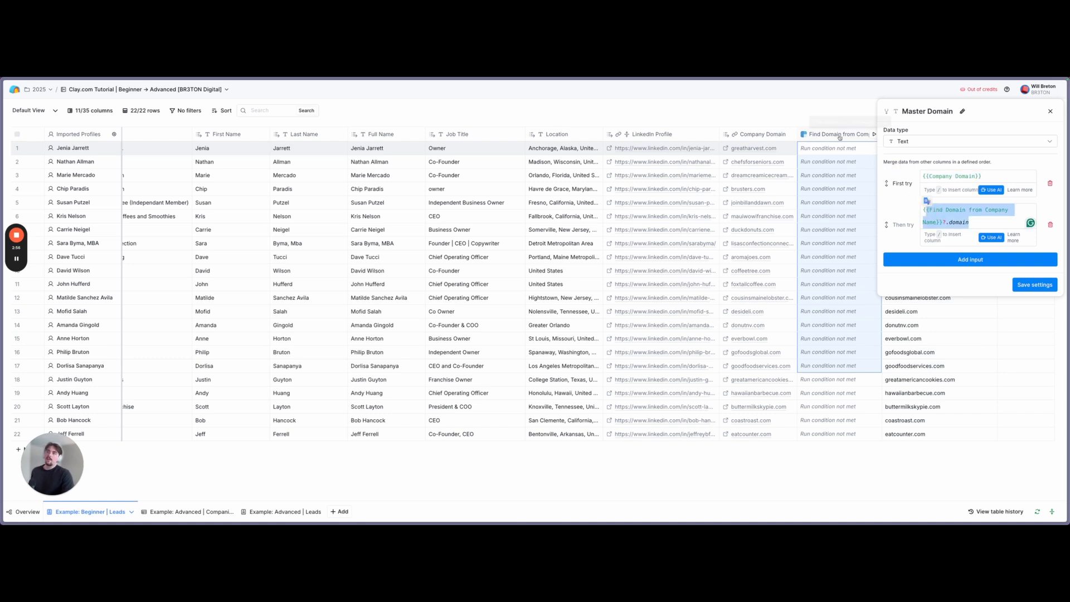
{"action": "left_click", "coordinate": [1050, 112]}
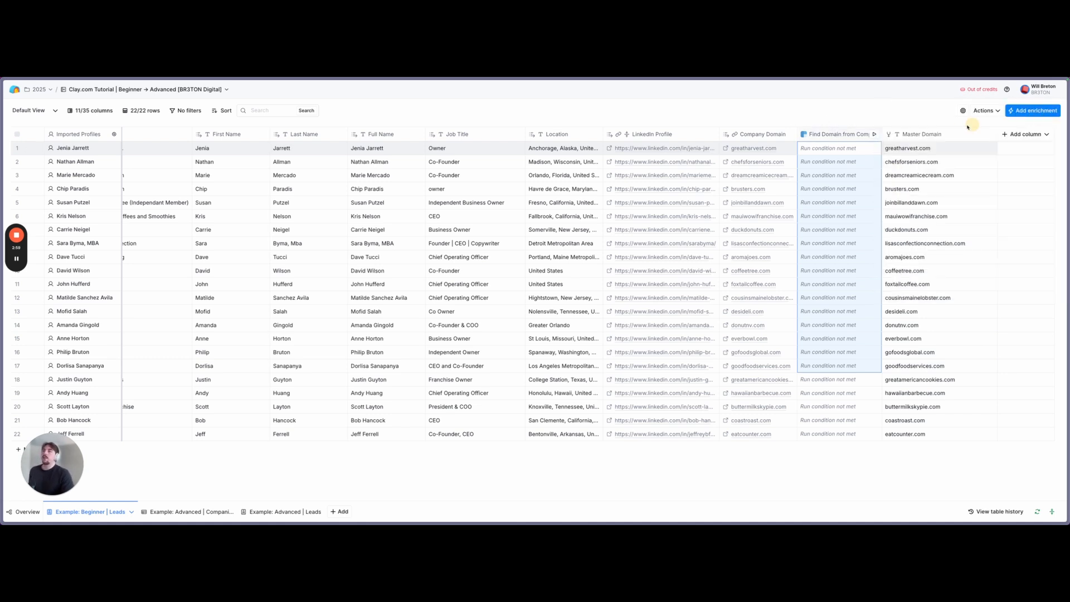
{"action": "left_click", "coordinate": [907, 229]}
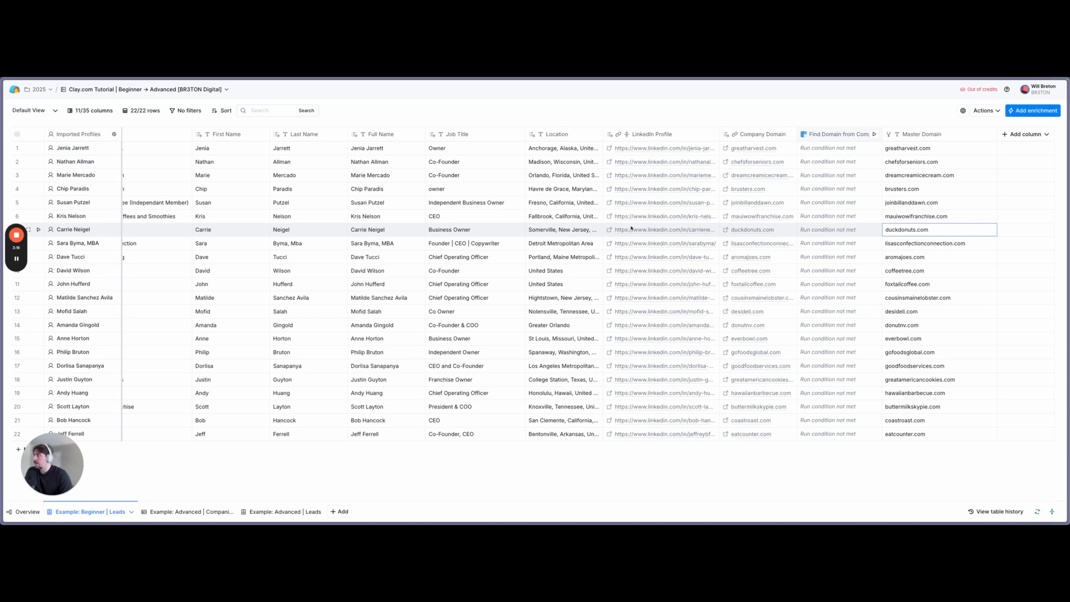
Open the imported profile's cell details in row 5, compare them with the table's columns and close the details
{"action": "scroll", "coordinate": [286, 215], "scroll_direction": "left", "scroll_amount": 3}
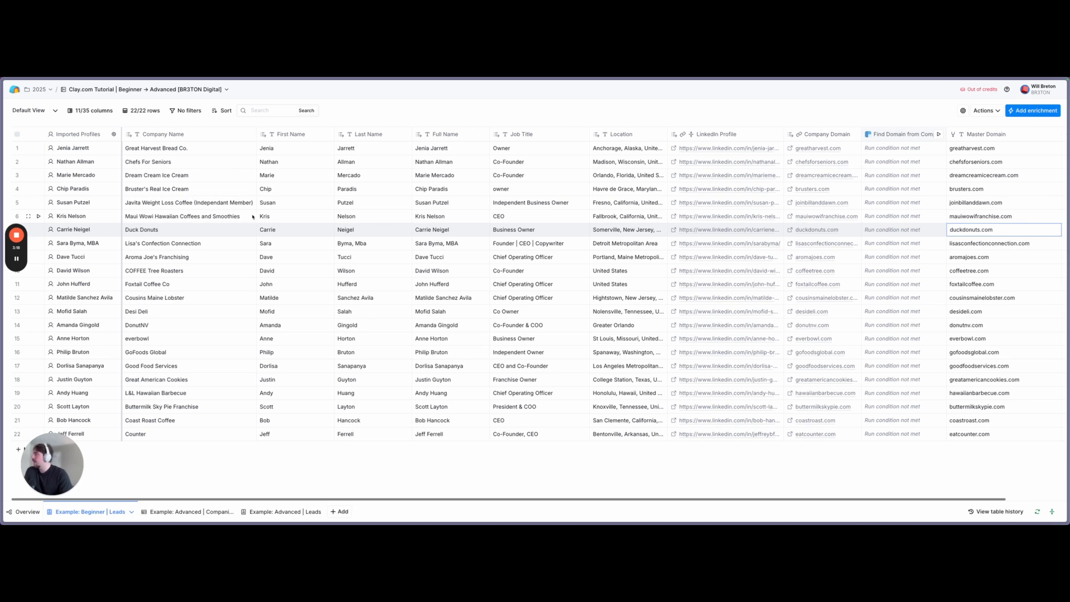
{"action": "left_click", "coordinate": [84, 202]}
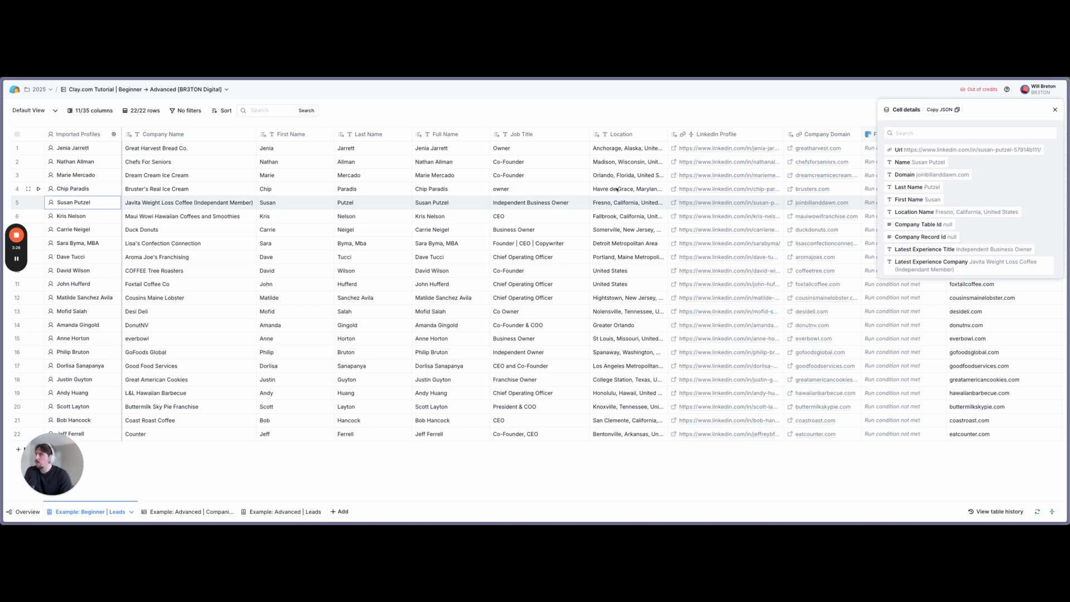
{"action": "scroll", "coordinate": [779, 266], "scroll_direction": "right", "scroll_amount": 2}
{"action": "scroll", "coordinate": [779, 267], "scroll_direction": "right", "scroll_amount": 5}
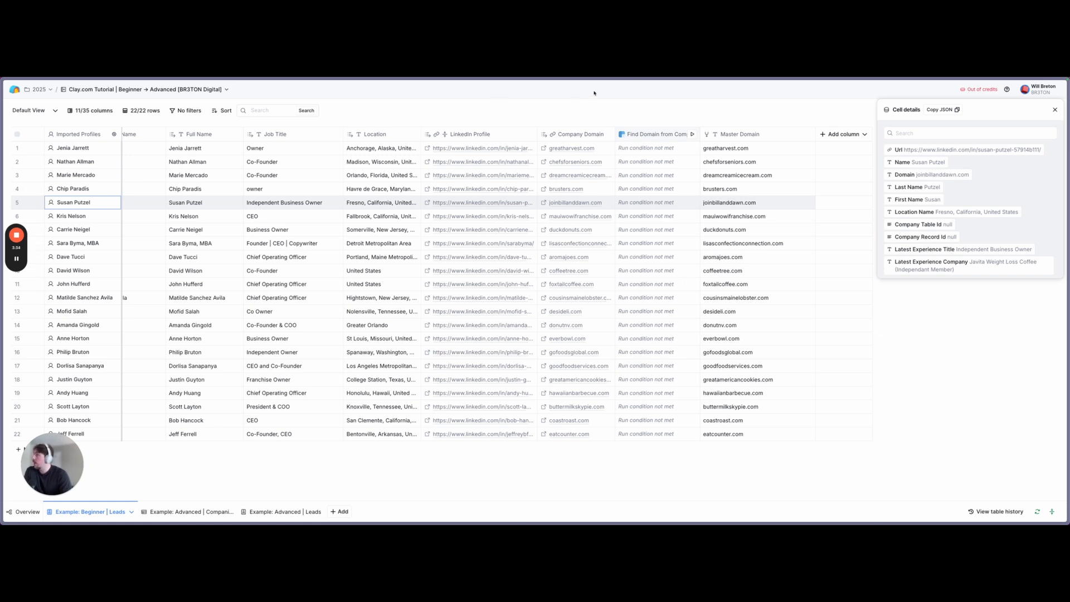
{"action": "left_click", "coordinate": [1057, 110]}
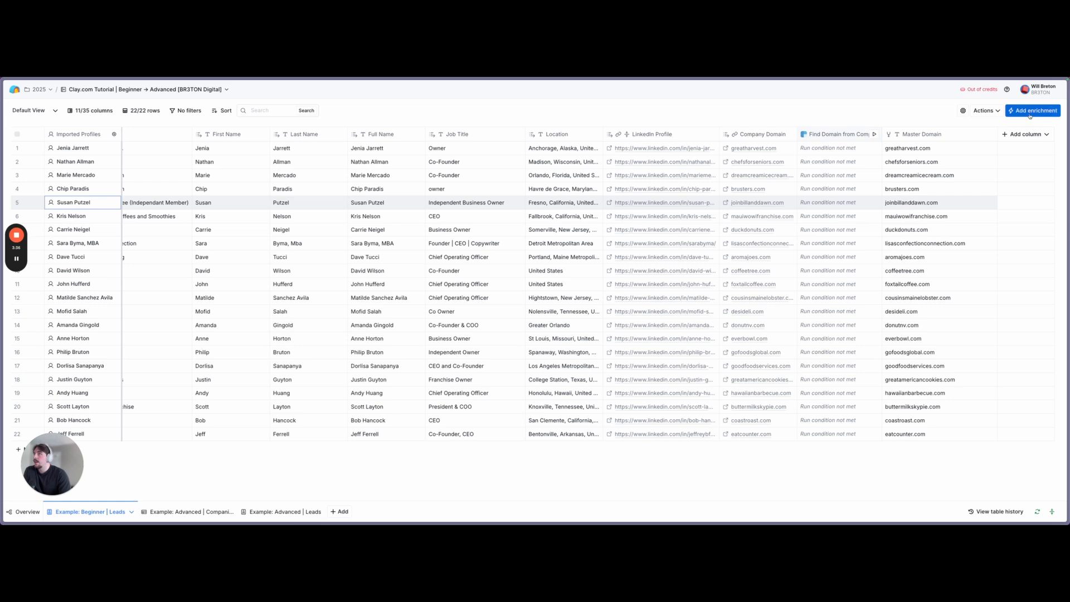
Search the enrichments for "leadmagic", add LeadMagic's Enrich company enrichment and widen the Enrich company column
{"action": "left_click", "coordinate": [1034, 111]}
{"action": "type", "text": "leadmagic"}
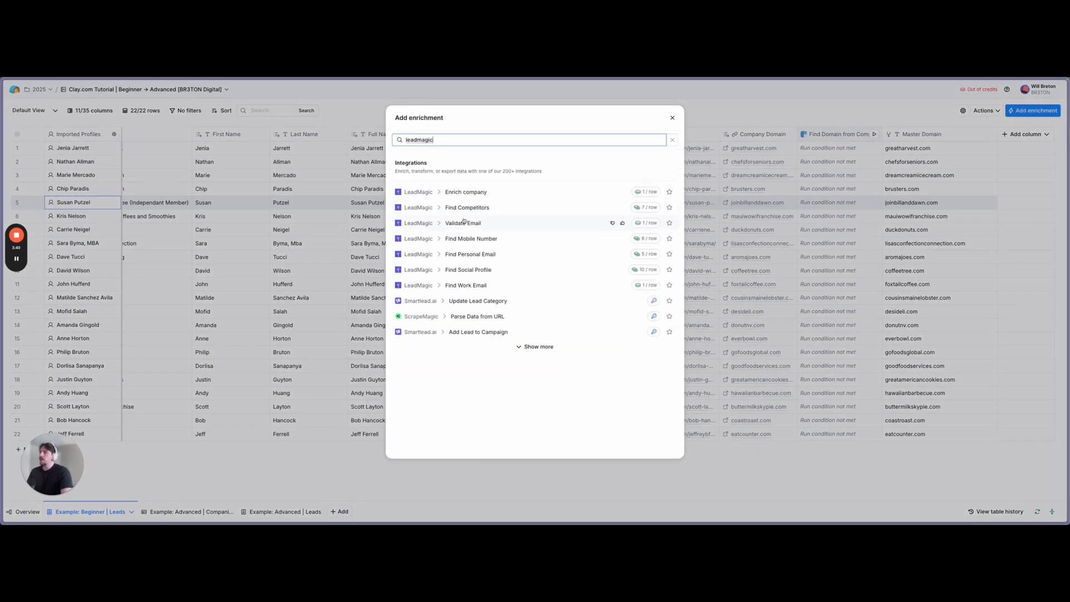
{"action": "left_click", "coordinate": [466, 192]}
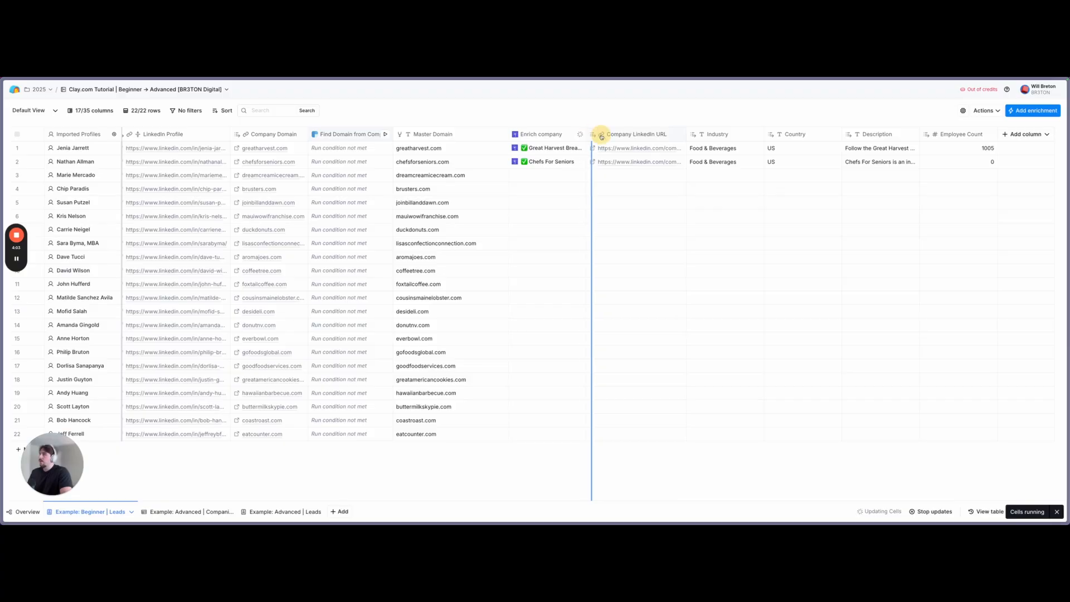
{"action": "left_click_drag", "start_coordinate": [602, 136], "coordinate": [623, 136]}
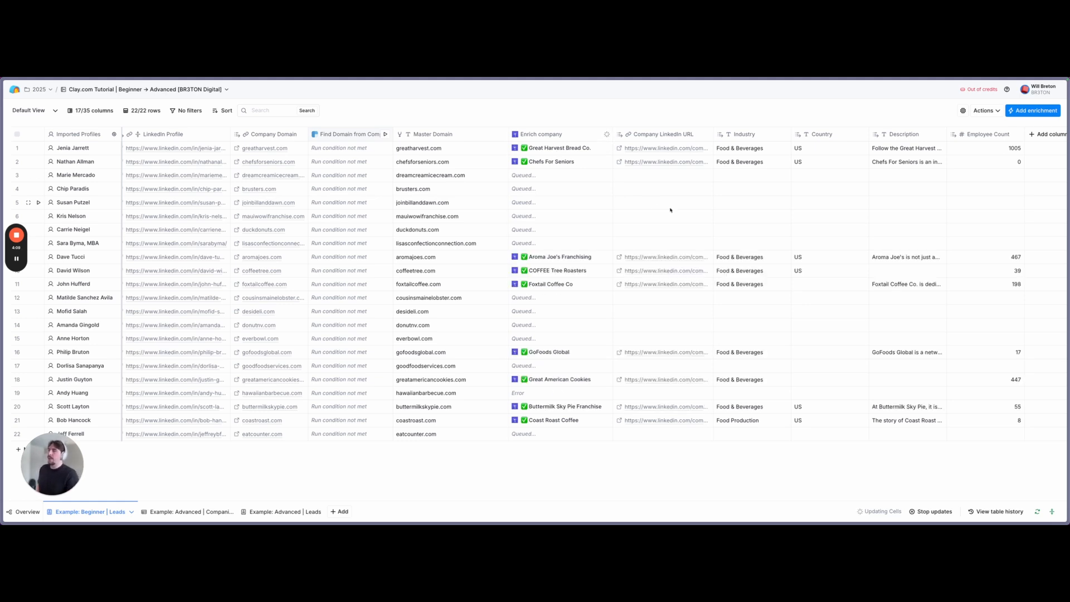
Look through the enriched company columns, highlighting the Country and Industry values, and compare them with the profile columns
{"action": "scroll", "coordinate": [780, 151], "scroll_direction": "left", "scroll_amount": 2}
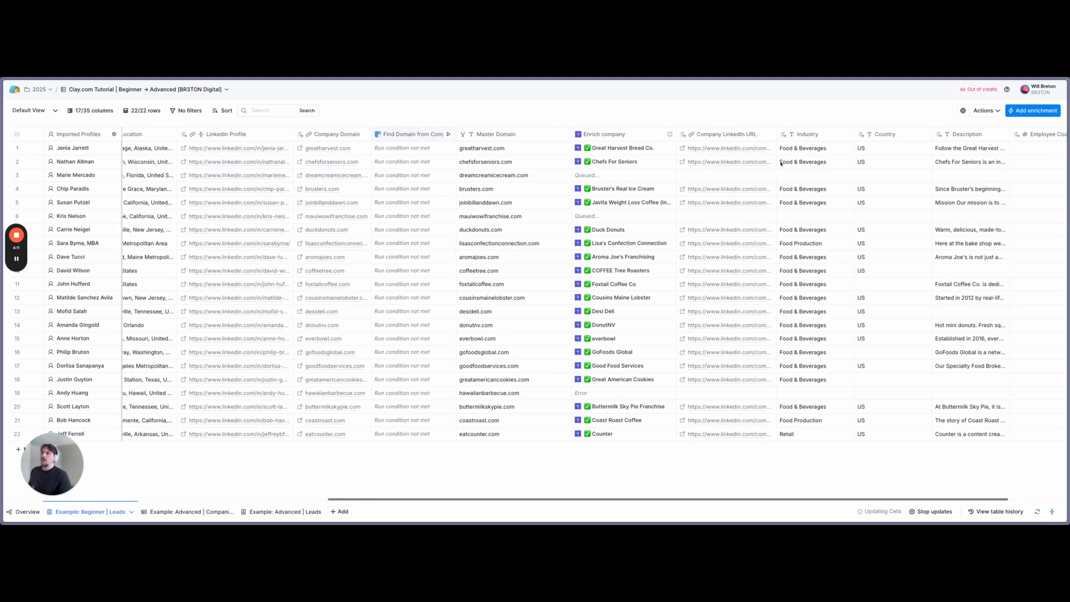
{"action": "left_click_drag", "start_coordinate": [894, 151], "coordinate": [891, 258]}
{"action": "left_click_drag", "start_coordinate": [785, 153], "coordinate": [791, 365]}
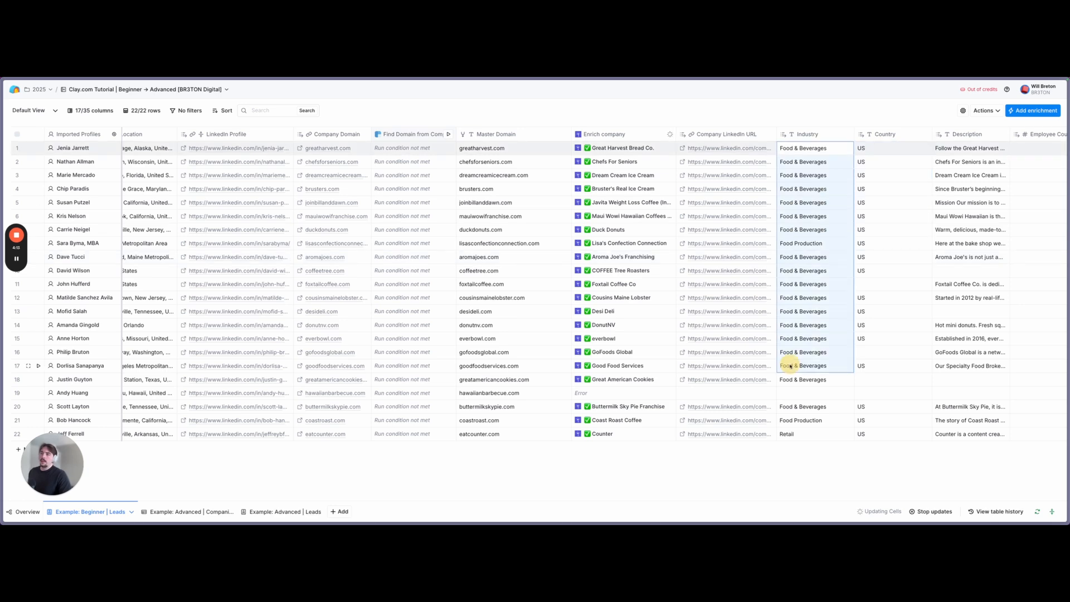
{"action": "scroll", "coordinate": [707, 152], "scroll_direction": "left", "scroll_amount": 10}
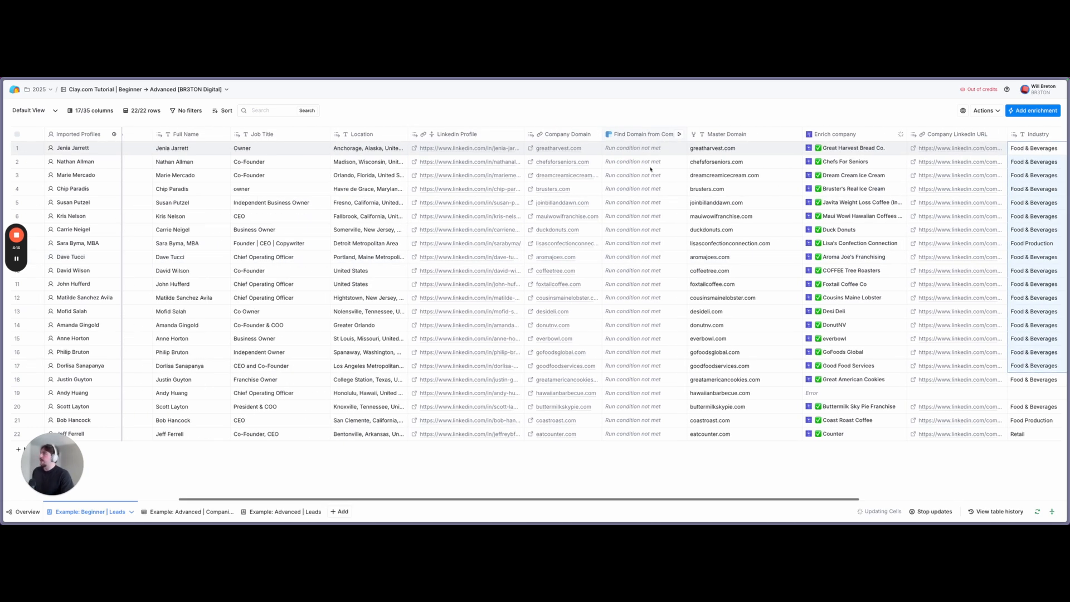
{"action": "scroll", "coordinate": [668, 169], "scroll_direction": "right", "scroll_amount": 5}
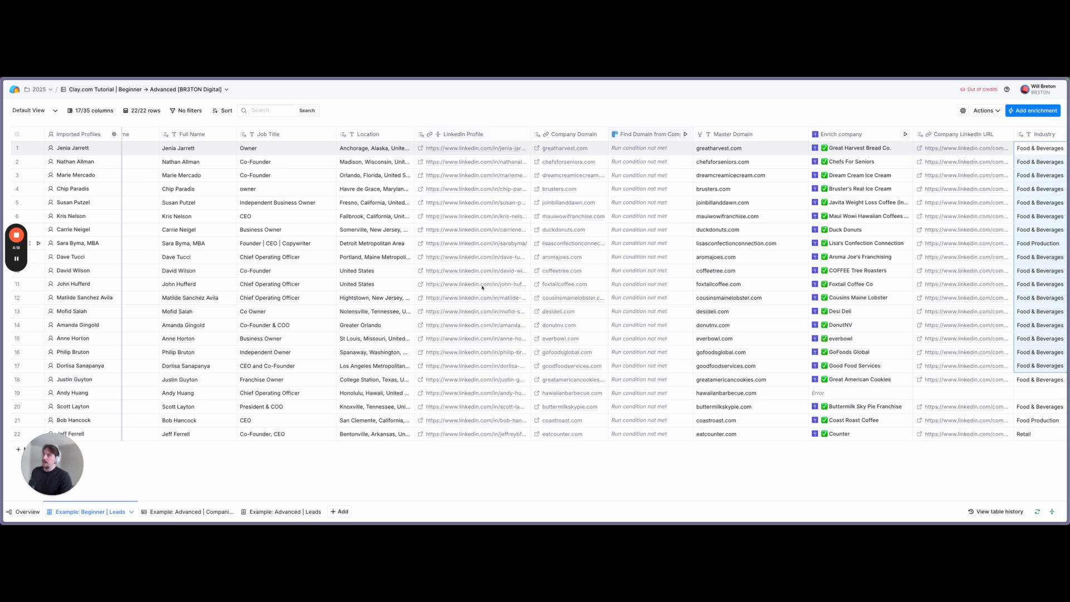
{"action": "scroll", "coordinate": [501, 259], "scroll_direction": "right", "scroll_amount": 8}
Examine the Enrich company cell details for Great Harvest Bread Co., including the Founded On data and company description
{"action": "left_click", "coordinate": [526, 149]}
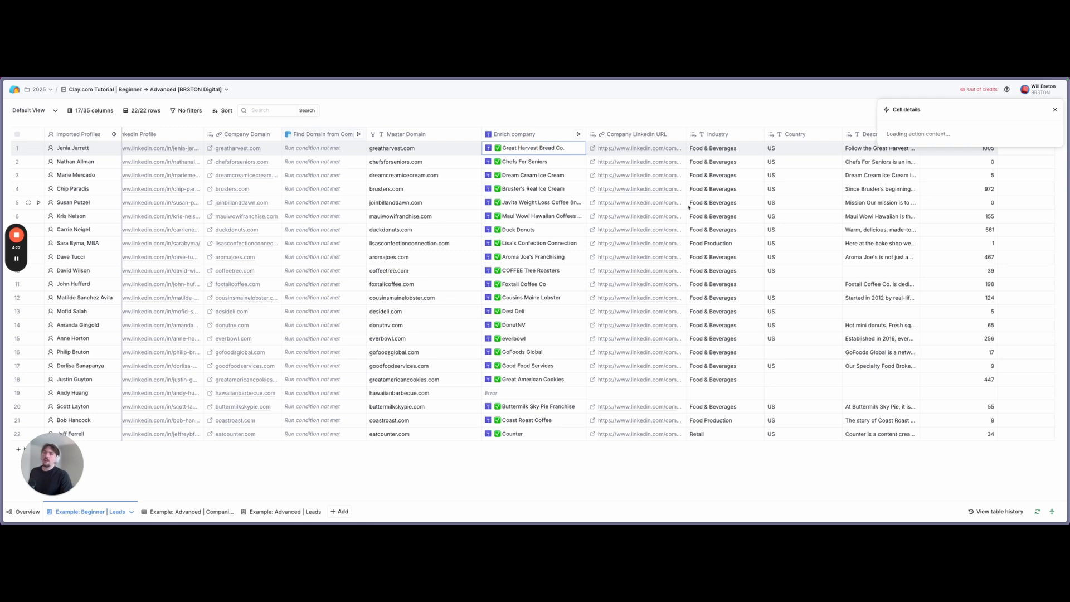
{"action": "scroll", "coordinate": [948, 184], "scroll_direction": "down", "scroll_amount": 1}
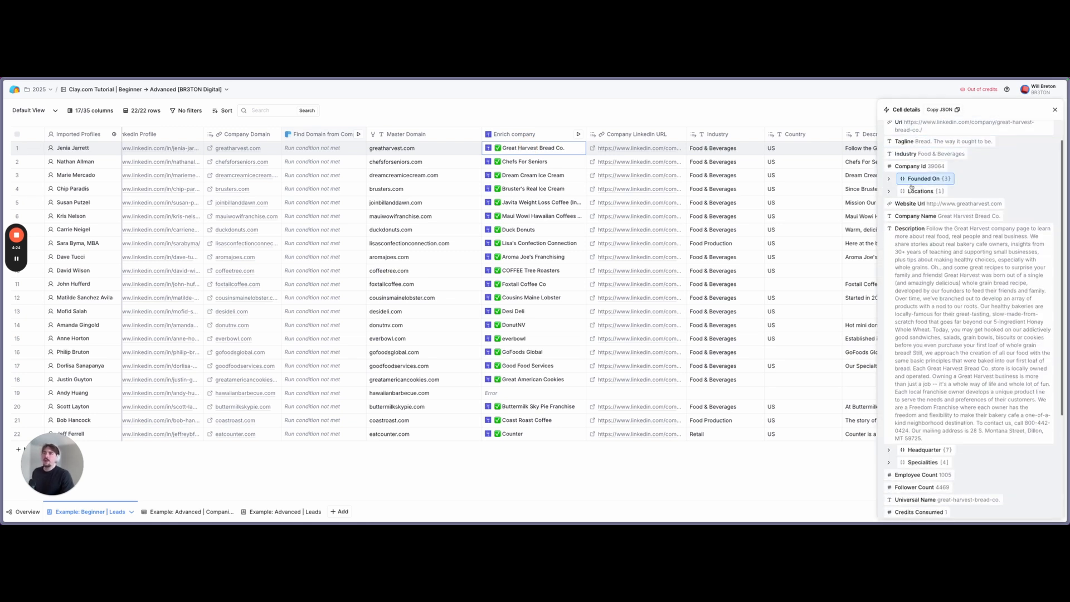
{"action": "scroll", "coordinate": [892, 189], "scroll_direction": "down", "scroll_amount": 1}
{"action": "mouse_move", "coordinate": [893, 204]}
{"action": "scroll", "coordinate": [892, 184], "scroll_direction": "up", "scroll_amount": 1}
{"action": "left_click", "coordinate": [889, 161]}
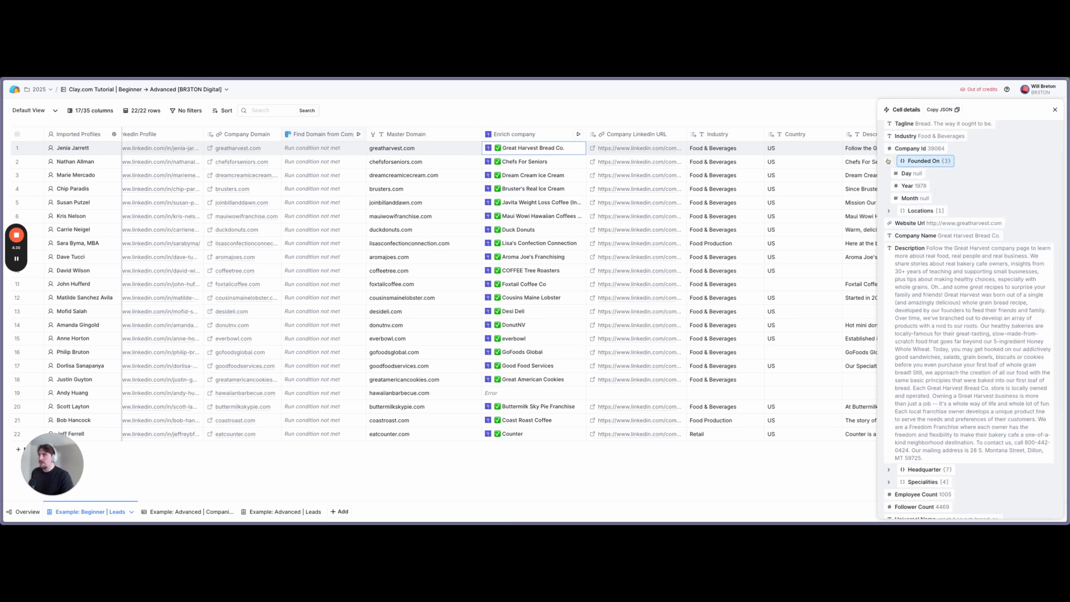
{"action": "left_click", "coordinate": [889, 161]}
{"action": "scroll", "coordinate": [903, 179], "scroll_direction": "down", "scroll_amount": 1}
{"action": "mouse_move", "coordinate": [931, 214]}
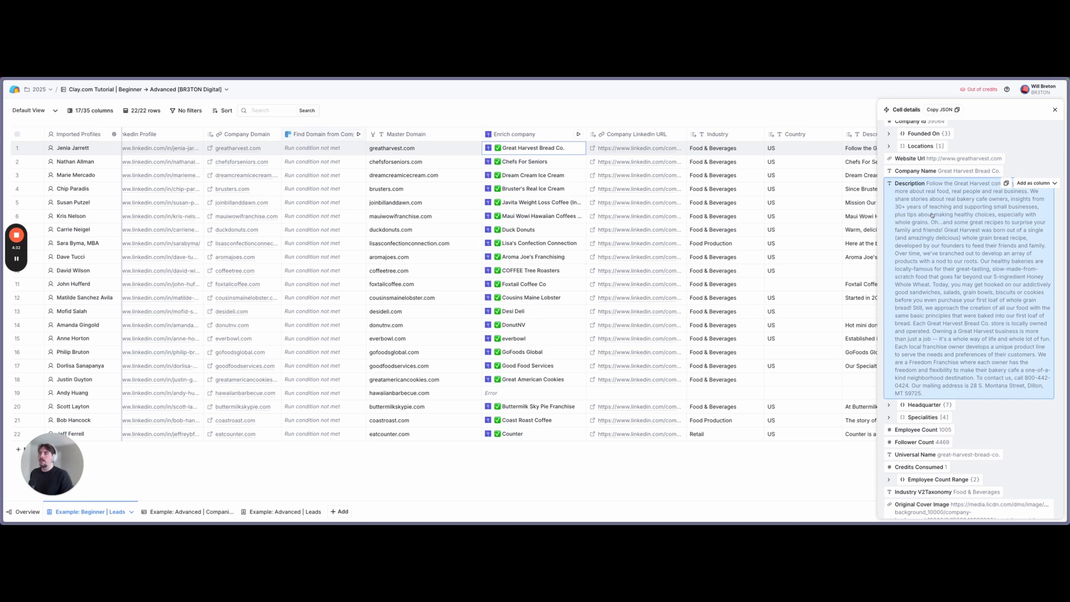
{"action": "scroll", "coordinate": [928, 220], "scroll_direction": "down", "scroll_amount": 3}
{"action": "mouse_move", "coordinate": [903, 317]}
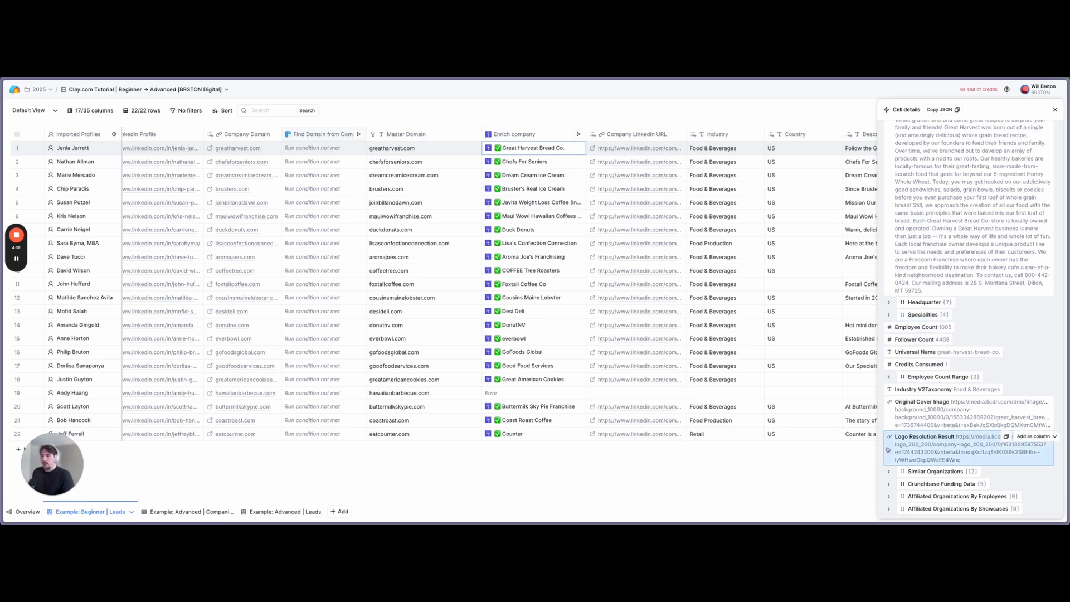
Expand Crunchbase Funding Data and its Last Funding Round in the cell details, read them and close the details
{"action": "left_click", "coordinate": [889, 484]}
{"action": "scroll", "coordinate": [919, 478], "scroll_direction": "down", "scroll_amount": 2}
{"action": "scroll", "coordinate": [919, 478], "scroll_direction": "down", "scroll_amount": 1}
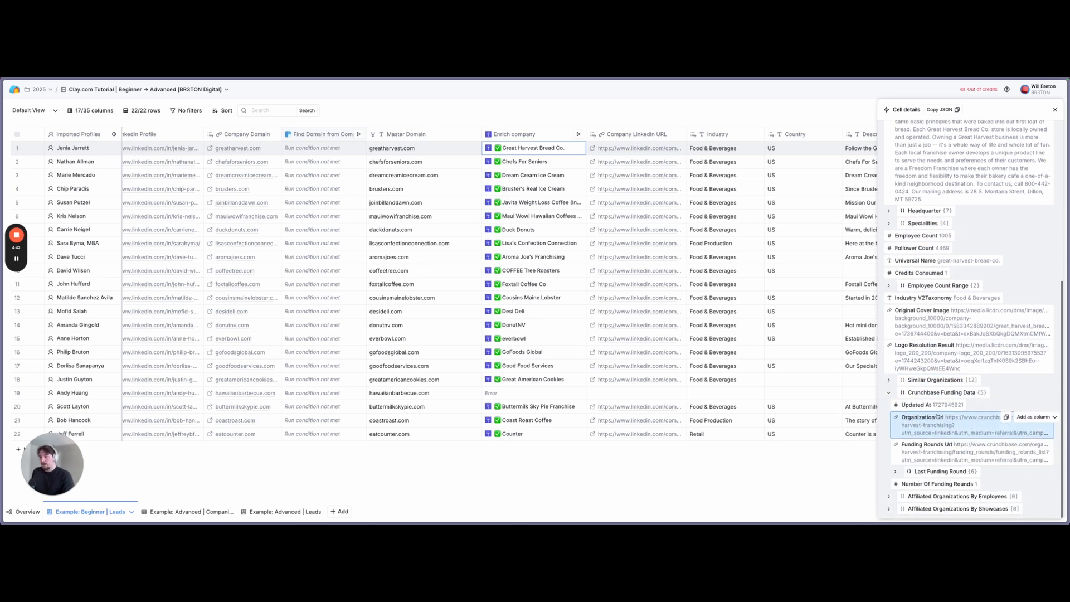
{"action": "left_click", "coordinate": [895, 472]}
{"action": "scroll", "coordinate": [895, 463], "scroll_direction": "down", "scroll_amount": 1}
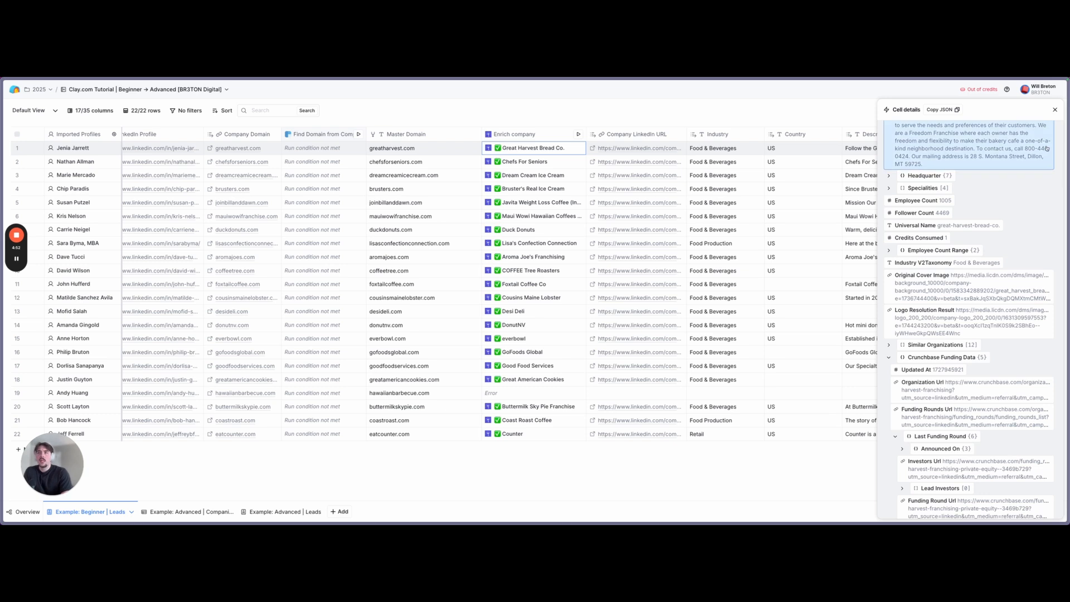
{"action": "left_click", "coordinate": [1056, 110]}
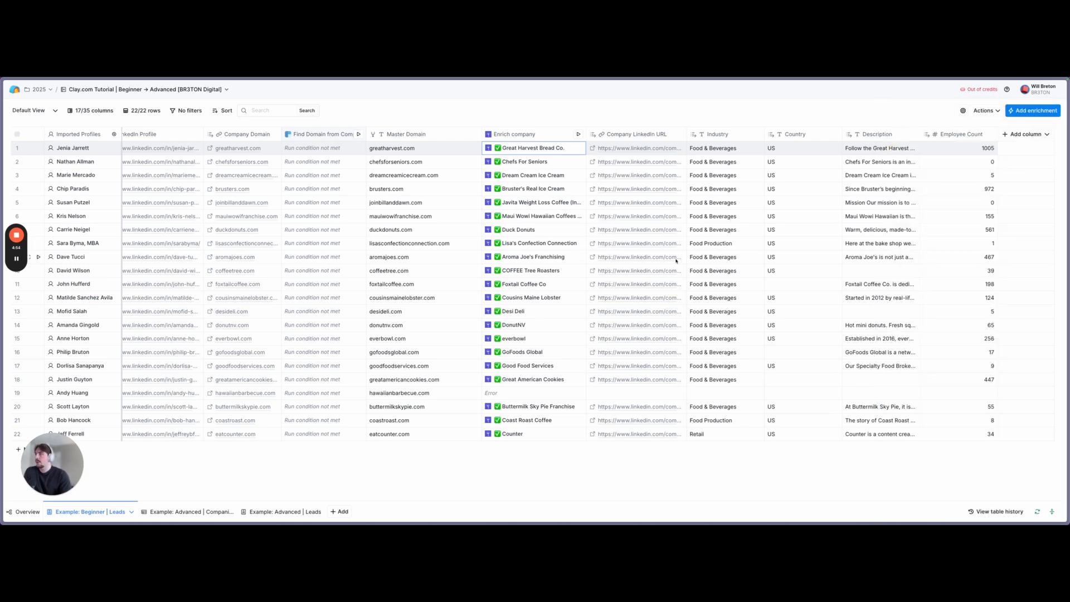
Select the Enrich company cell in row 19 and collapse the work email waterfall's column group
{"action": "left_click", "coordinate": [579, 393]}
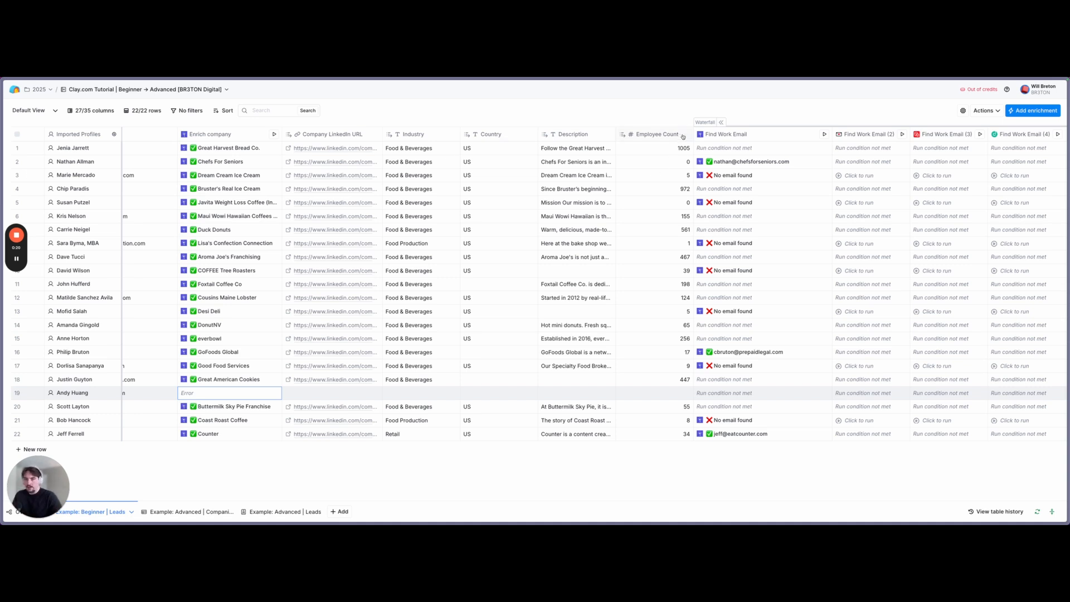
{"action": "left_click", "coordinate": [704, 122]}
{"action": "left_click", "coordinate": [720, 123]}
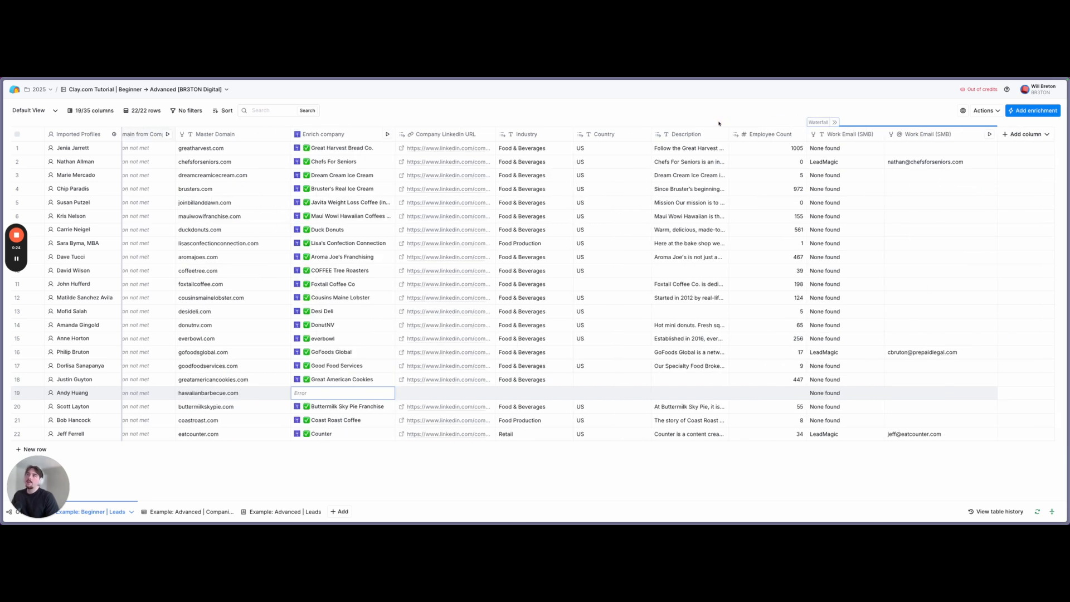
Review the Work Email (SMB) waterfall group's provider sequence, required inputs and validation settings, and close them without saving
{"action": "left_click", "coordinate": [819, 122]}
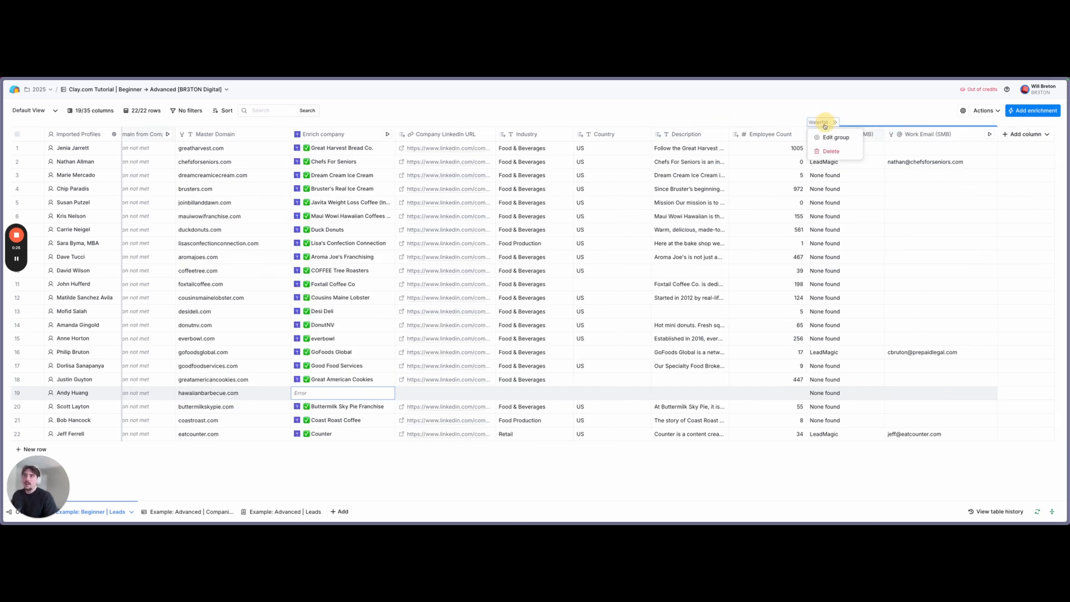
{"action": "left_click", "coordinate": [822, 137]}
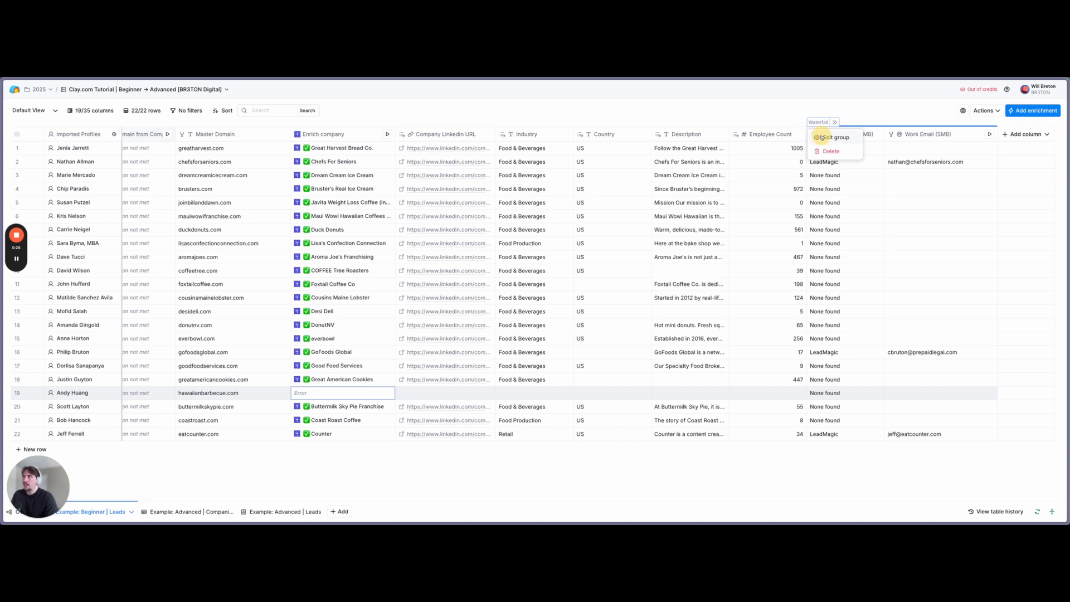
{"action": "scroll", "coordinate": [904, 226], "scroll_direction": "down", "scroll_amount": 4}
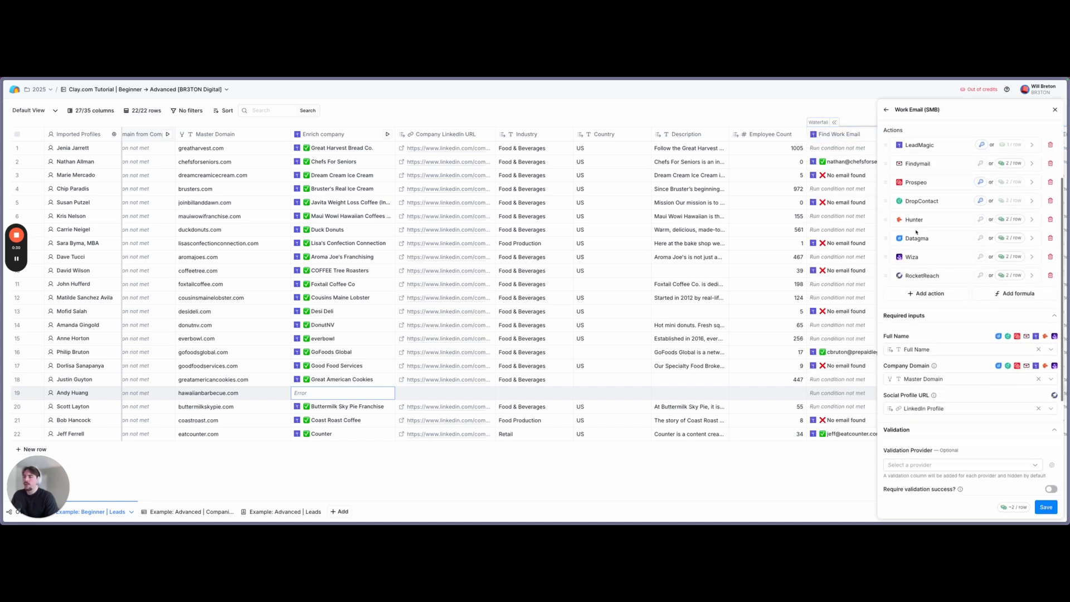
{"action": "scroll", "coordinate": [914, 168], "scroll_direction": "up", "scroll_amount": 4}
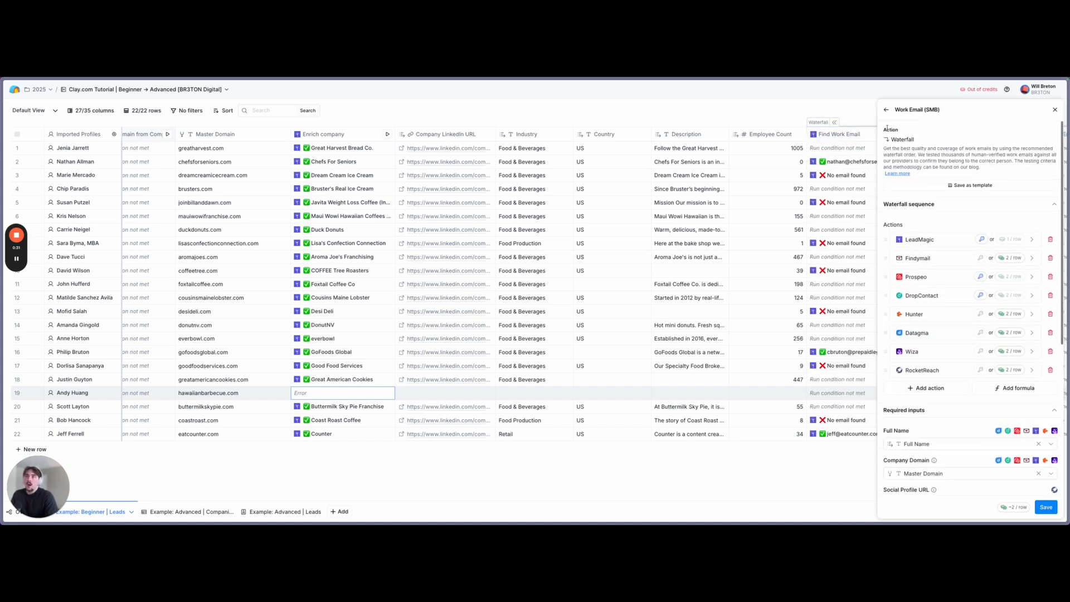
{"action": "left_click", "coordinate": [1055, 110]}
Find the Work Email waterfall among the enrichments, review its provider sequence, required inputs and validation, and close it without saving
{"action": "left_click", "coordinate": [1033, 111]}
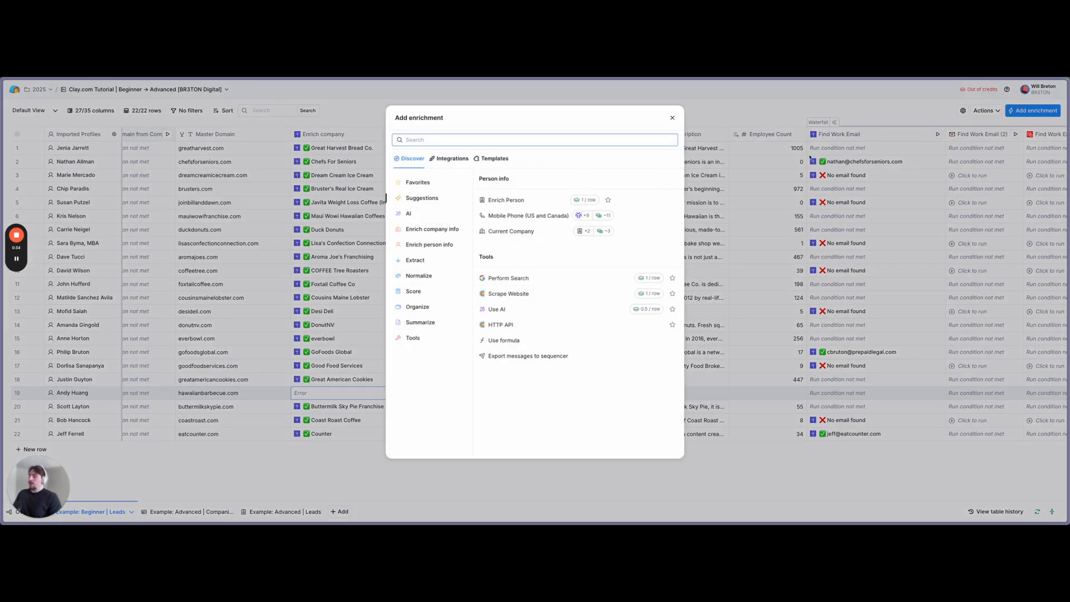
{"action": "type", "text": "work emial"}
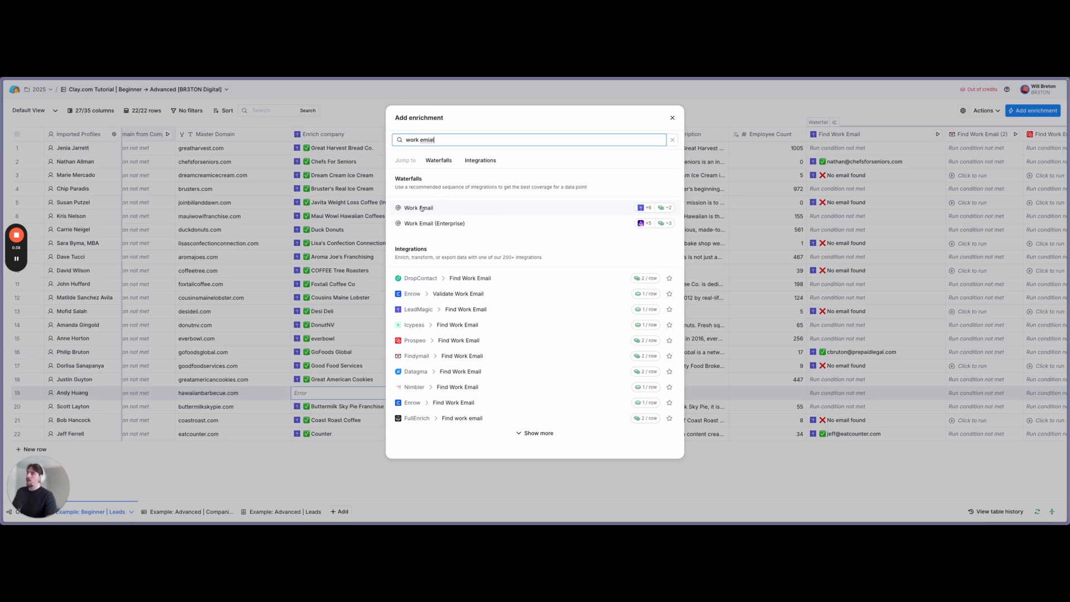
{"action": "left_click", "coordinate": [462, 206]}
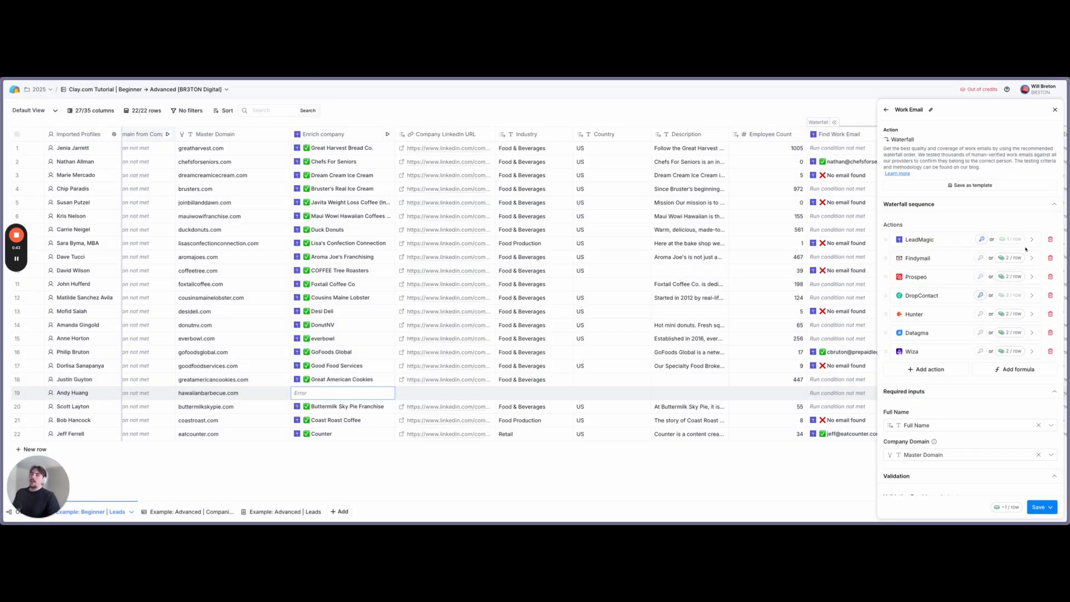
{"action": "scroll", "coordinate": [961, 317], "scroll_direction": "down", "scroll_amount": 3}
{"action": "scroll", "coordinate": [961, 316], "scroll_direction": "up", "scroll_amount": 1}
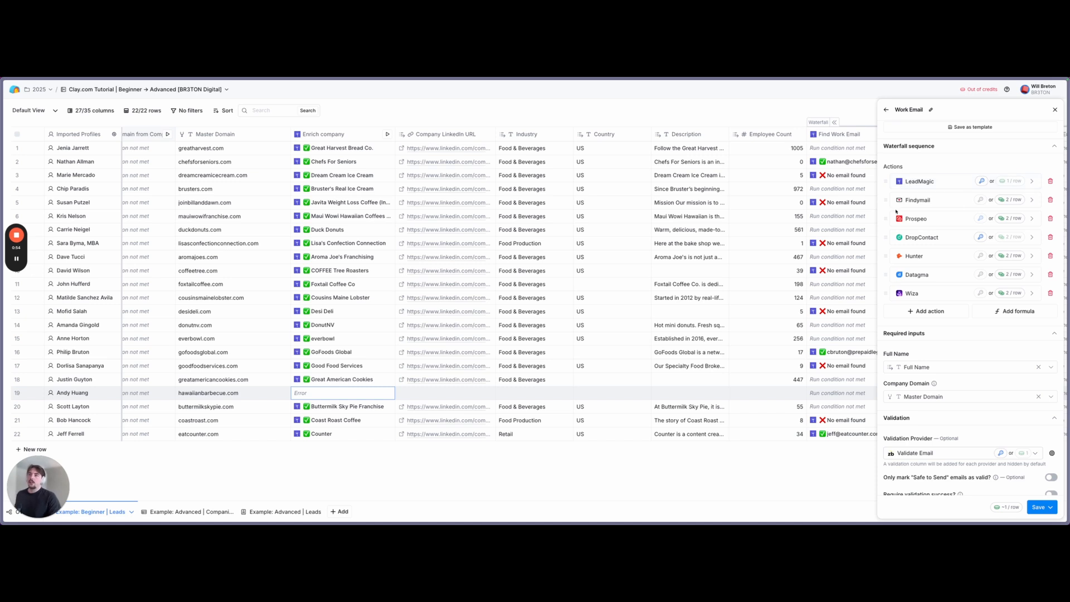
{"action": "scroll", "coordinate": [808, 268], "scroll_direction": "right", "scroll_amount": 5}
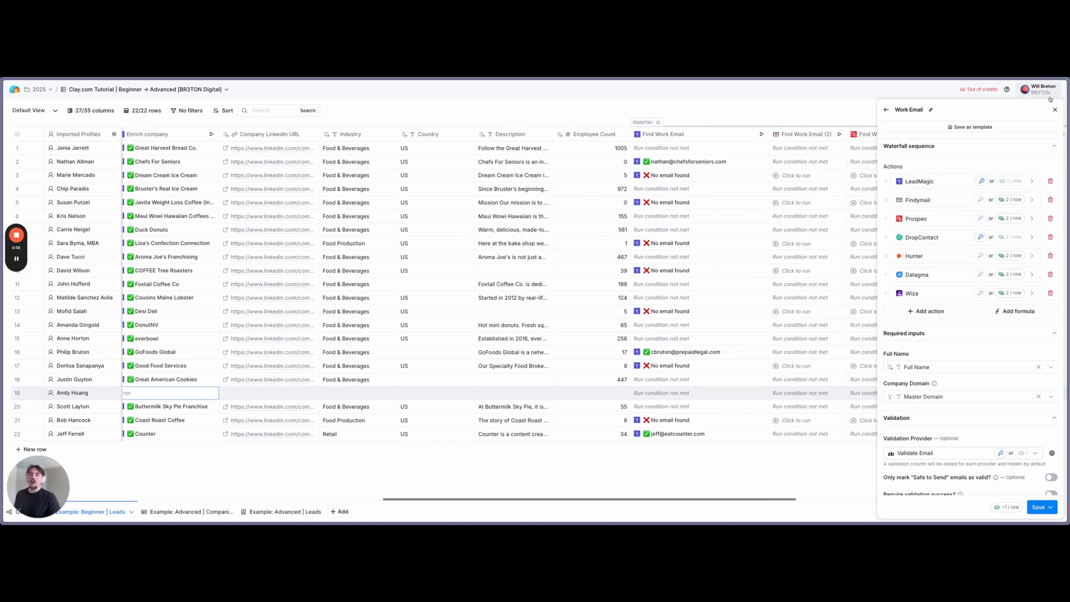
{"action": "left_click", "coordinate": [1055, 109]}
Run the Find Work Email (2) enrichment for row 3, select its row 5 cell and look across the waterfall's provider columns
{"action": "scroll", "coordinate": [764, 215], "scroll_direction": "right", "scroll_amount": 2}
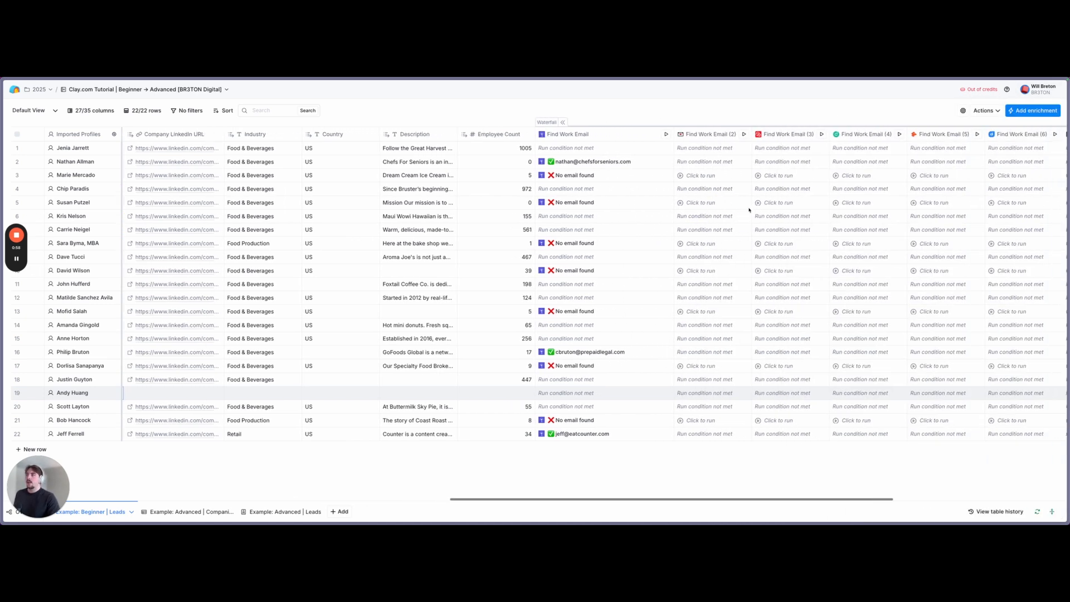
{"action": "left_click", "coordinate": [689, 176]}
{"action": "left_click", "coordinate": [680, 203]}
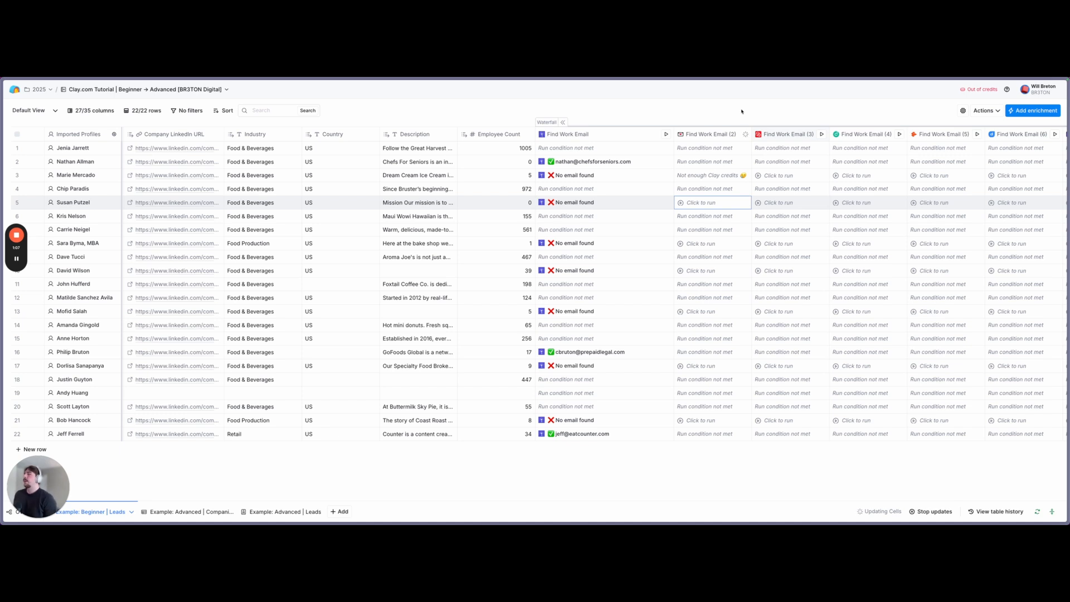
{"action": "scroll", "coordinate": [697, 143], "scroll_direction": "right", "scroll_amount": 3}
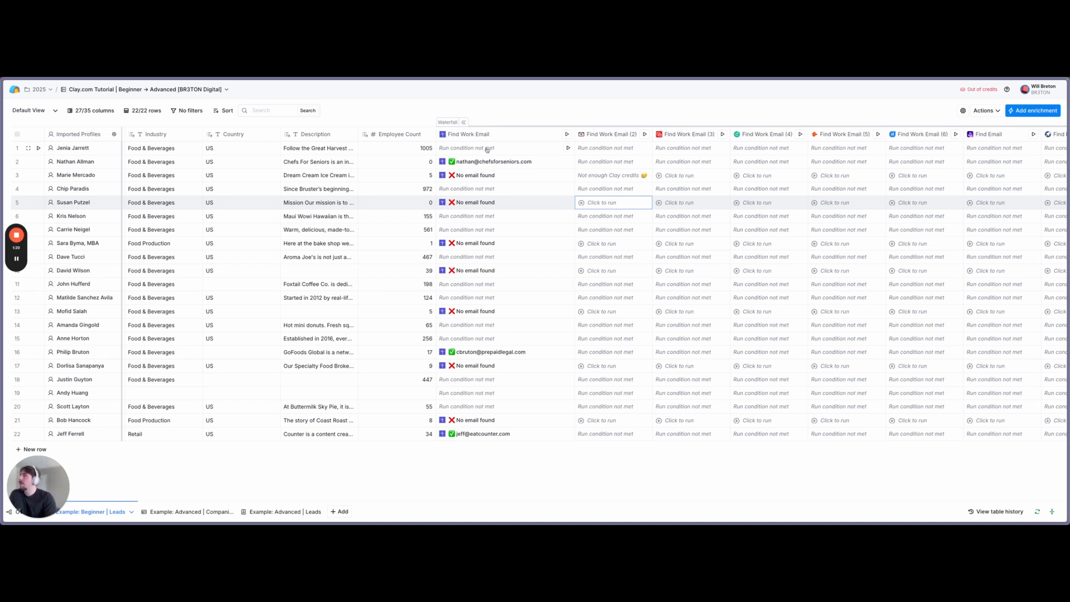
{"action": "scroll", "coordinate": [487, 149], "scroll_direction": "right", "scroll_amount": 5}
{"action": "scroll", "coordinate": [619, 220], "scroll_direction": "left", "scroll_amount": 5}
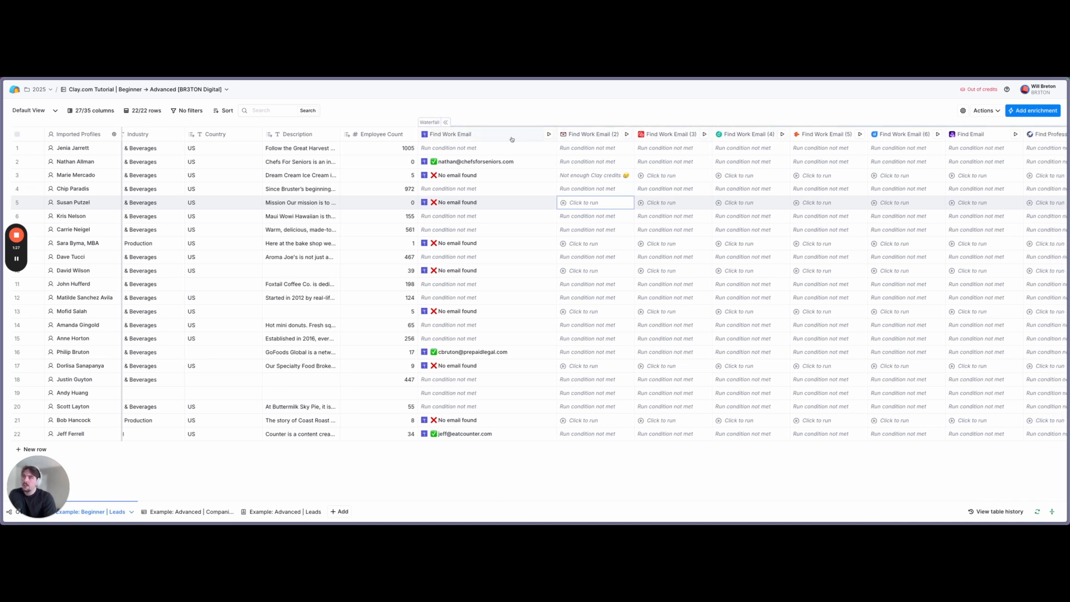
Collapse the waterfall group to view its Work Email (SMB) output columns, and expand the provider columns again
{"action": "left_click", "coordinate": [445, 122]}
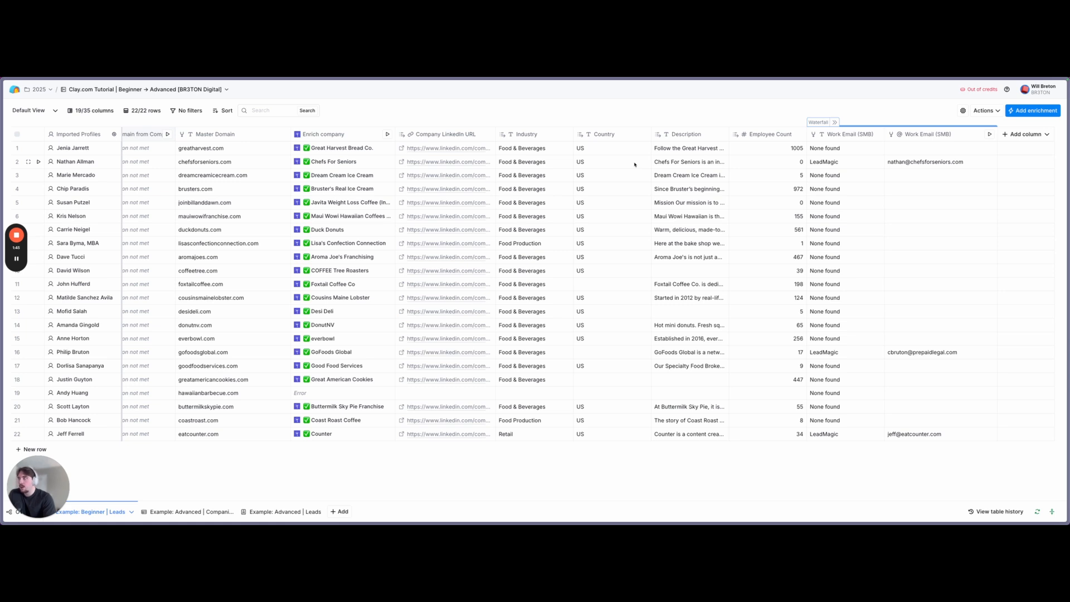
{"action": "left_click", "coordinate": [835, 122]}
{"action": "left_click", "coordinate": [826, 134]}
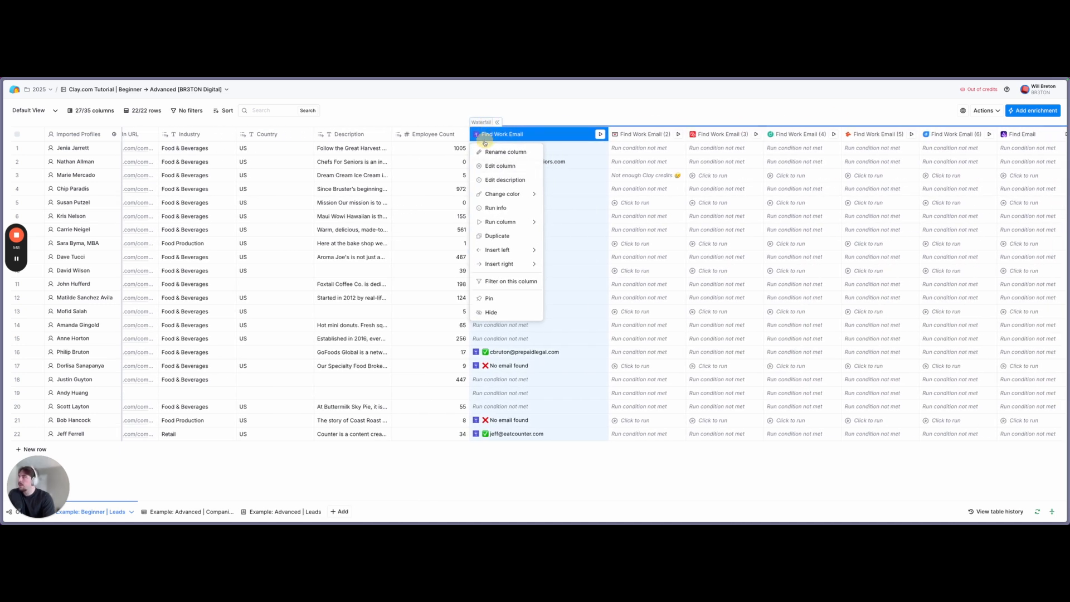
Review the validation provider options in the Work Email (SMB) waterfall group settings, close them unsaved and collapse the group
{"action": "left_click", "coordinate": [482, 122]}
{"action": "left_click", "coordinate": [499, 138]}
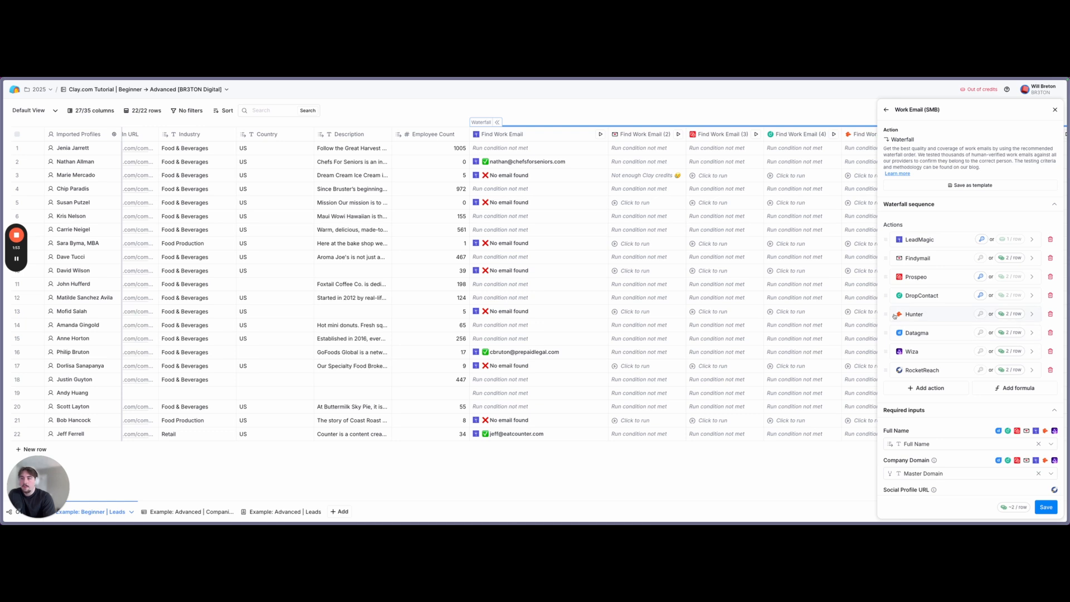
{"action": "scroll", "coordinate": [927, 349], "scroll_direction": "down", "scroll_amount": 4}
{"action": "left_click", "coordinate": [900, 337]}
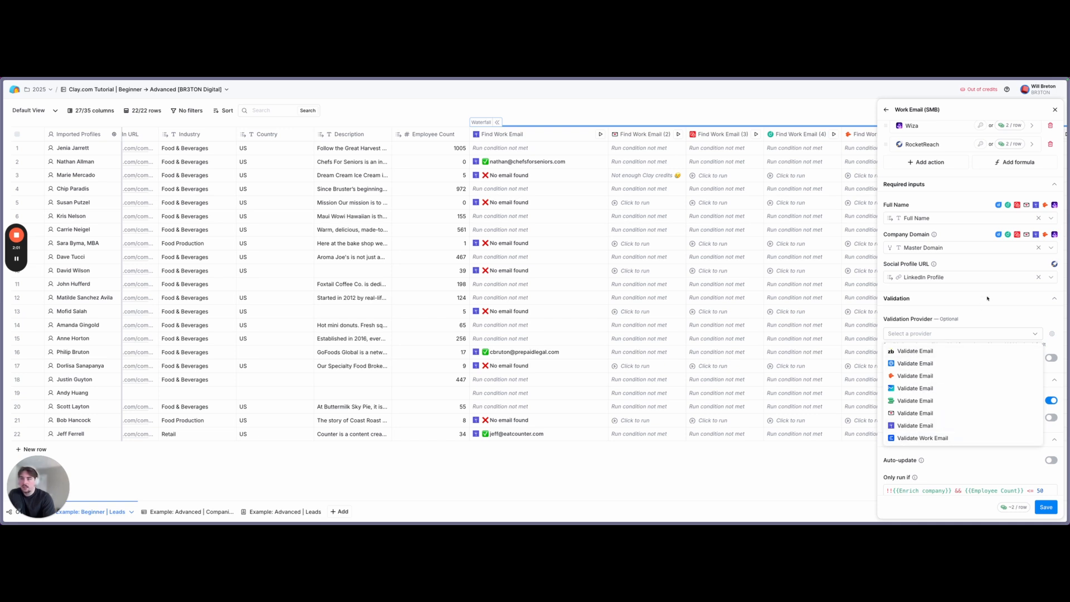
{"action": "left_click", "coordinate": [1012, 315]}
{"action": "left_click", "coordinate": [920, 332]}
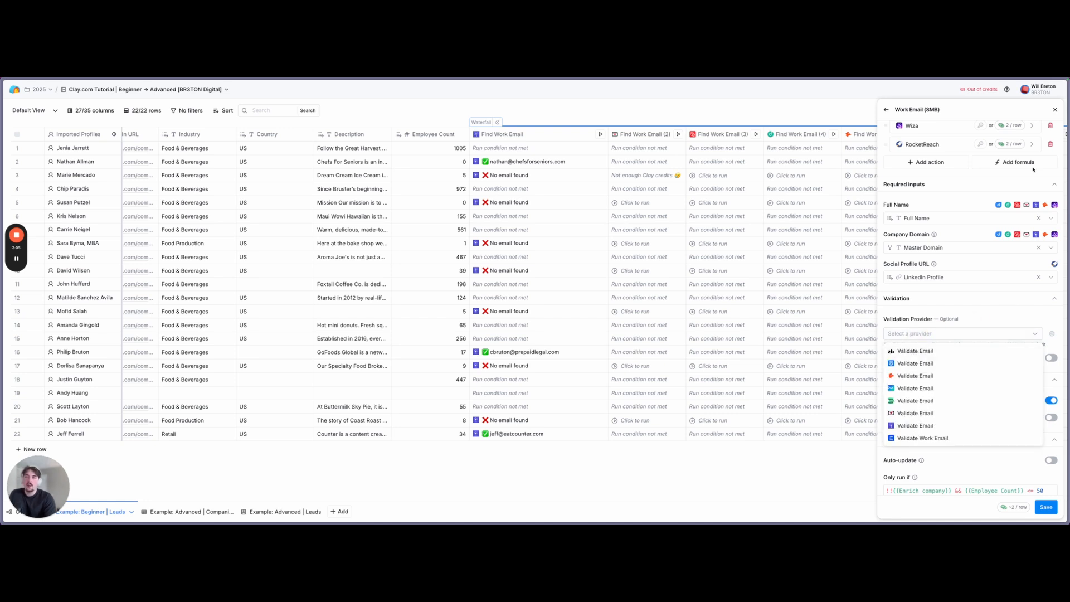
{"action": "left_click", "coordinate": [1055, 111]}
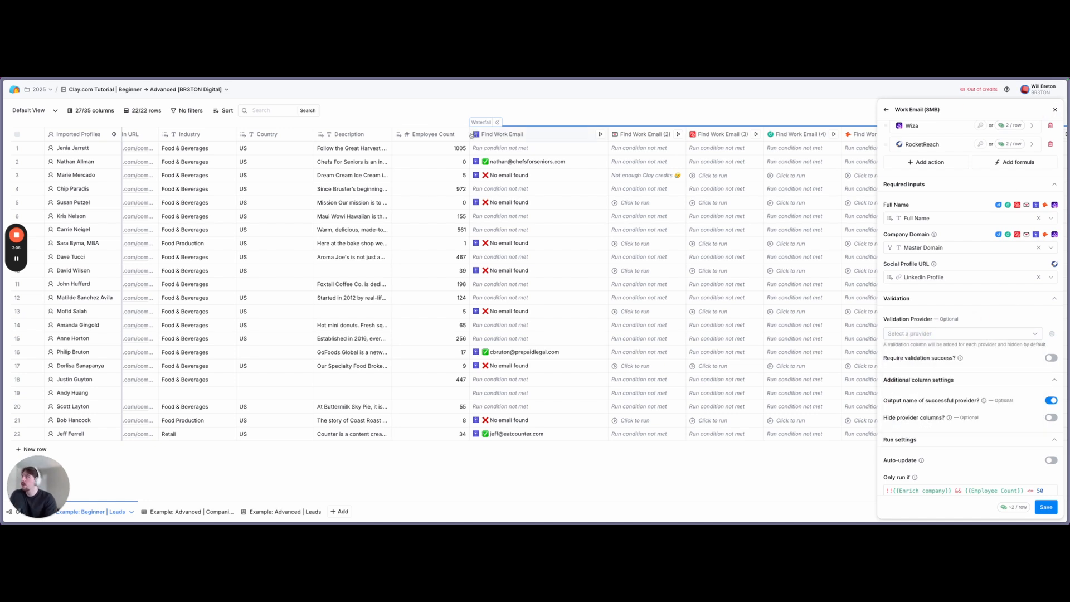
{"action": "left_click", "coordinate": [1055, 110]}
{"action": "left_click", "coordinate": [494, 123]}
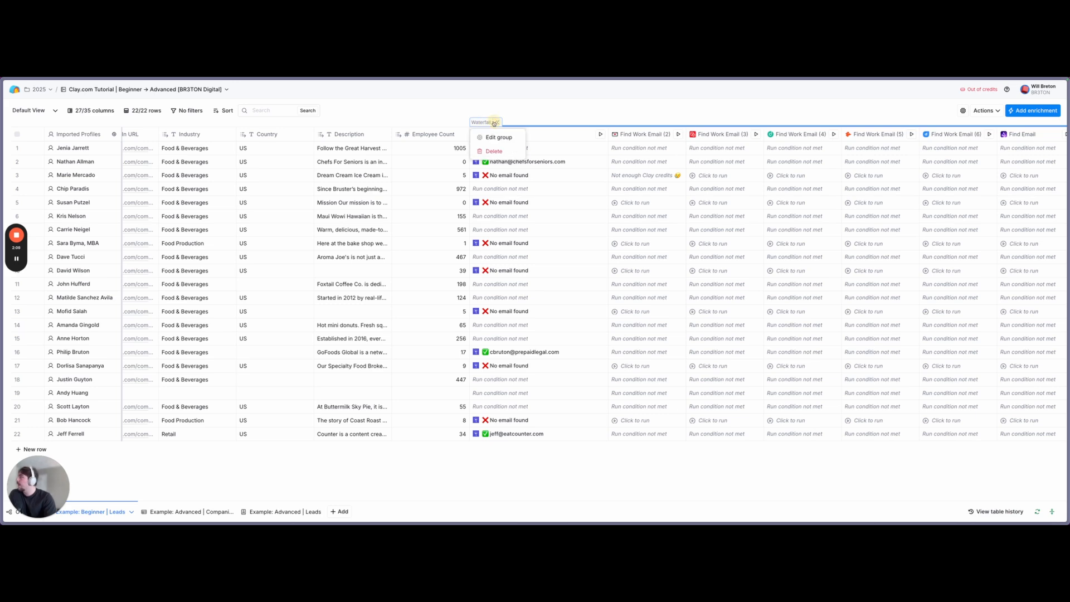
{"action": "left_click", "coordinate": [495, 123]}
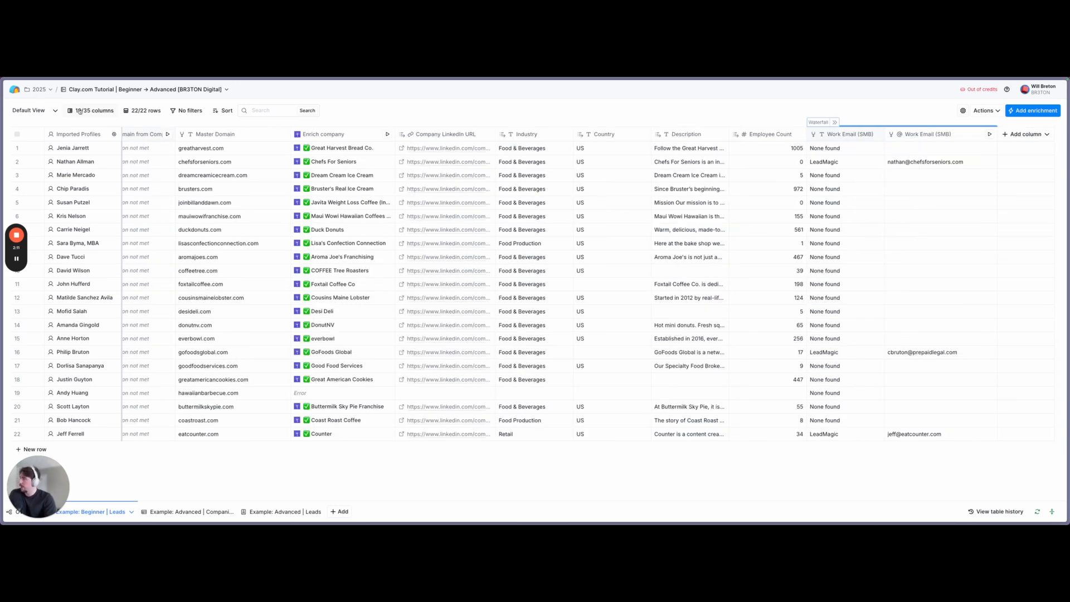
Review the BounceBan Verify column's HTTP API configuration, close it and select row 2's BounceBan Email and BounceBan Result cells
{"action": "left_click", "coordinate": [778, 135]}
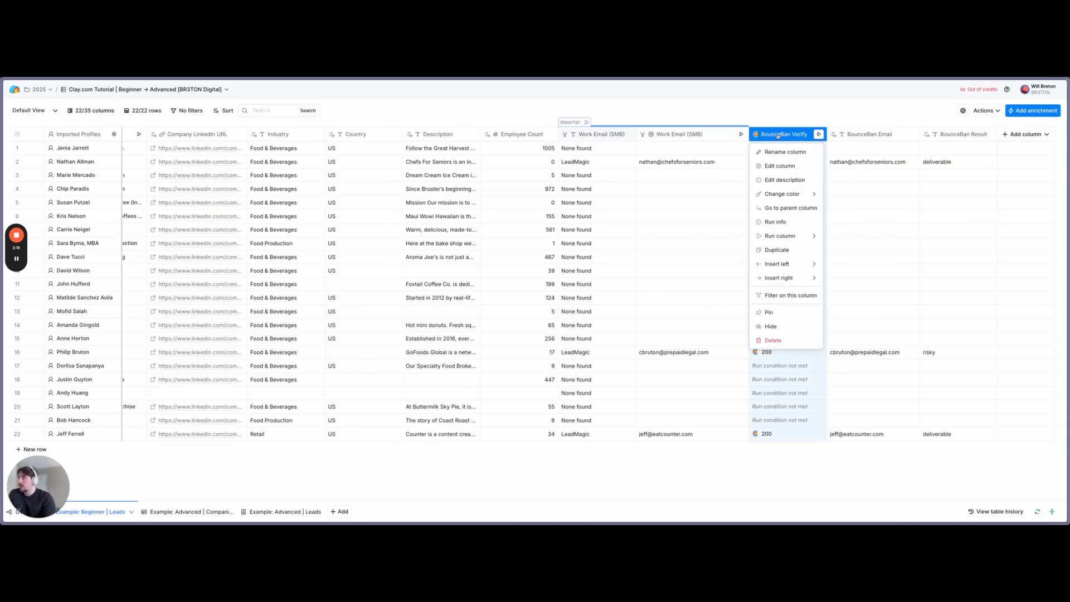
{"action": "left_click", "coordinate": [781, 166]}
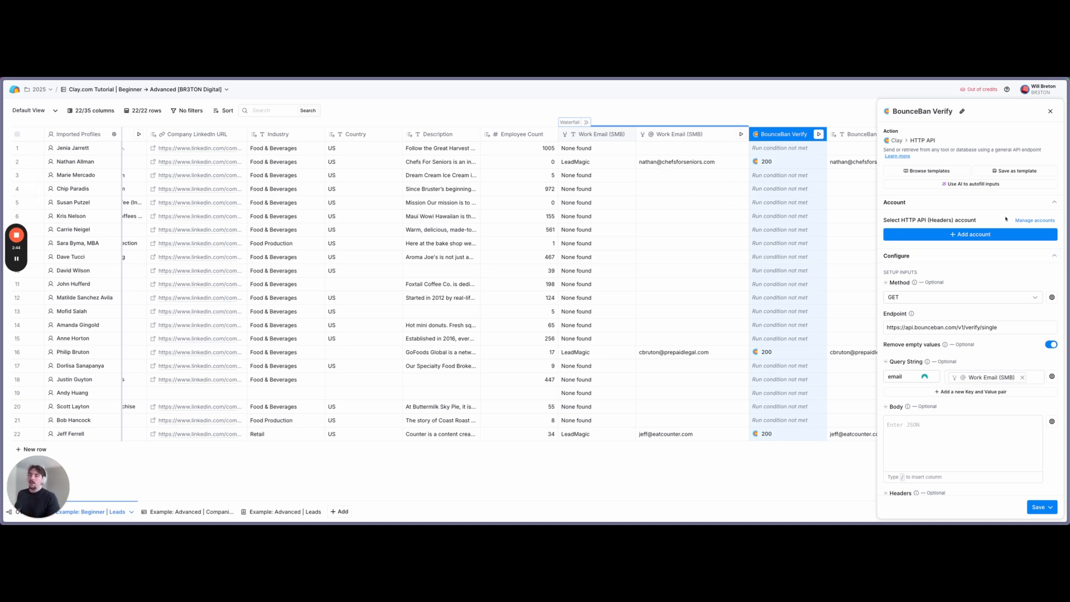
{"action": "left_click", "coordinate": [1050, 111]}
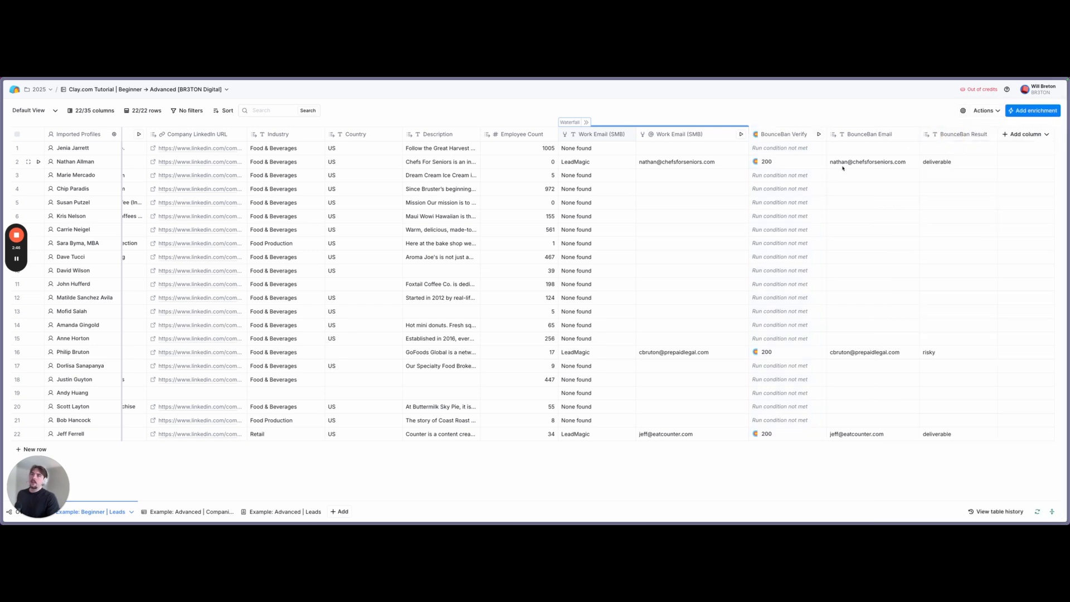
{"action": "left_click", "coordinate": [858, 163]}
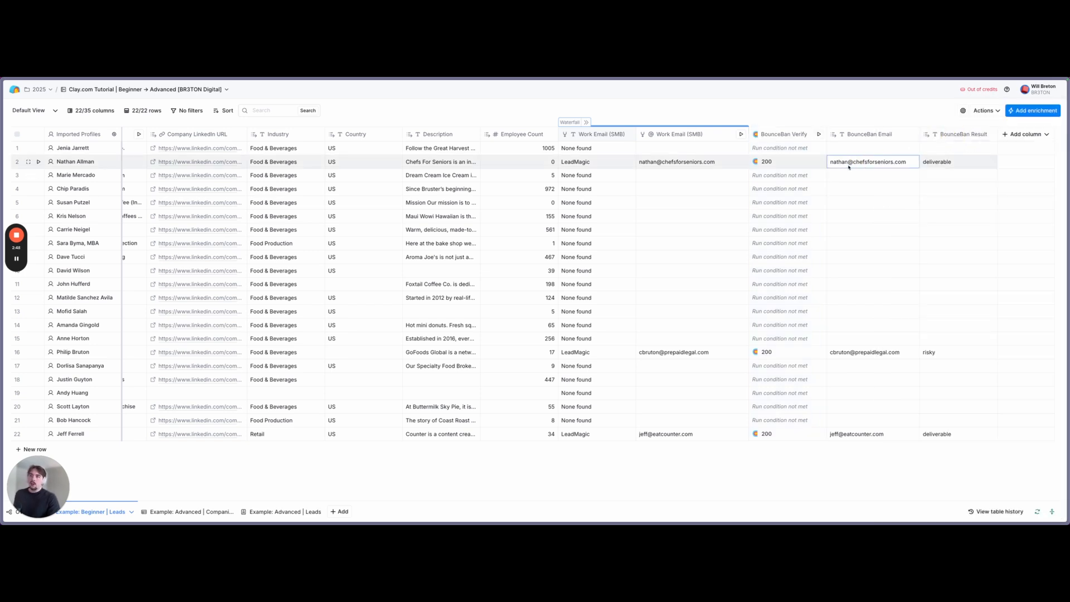
{"action": "left_click", "coordinate": [970, 161]}
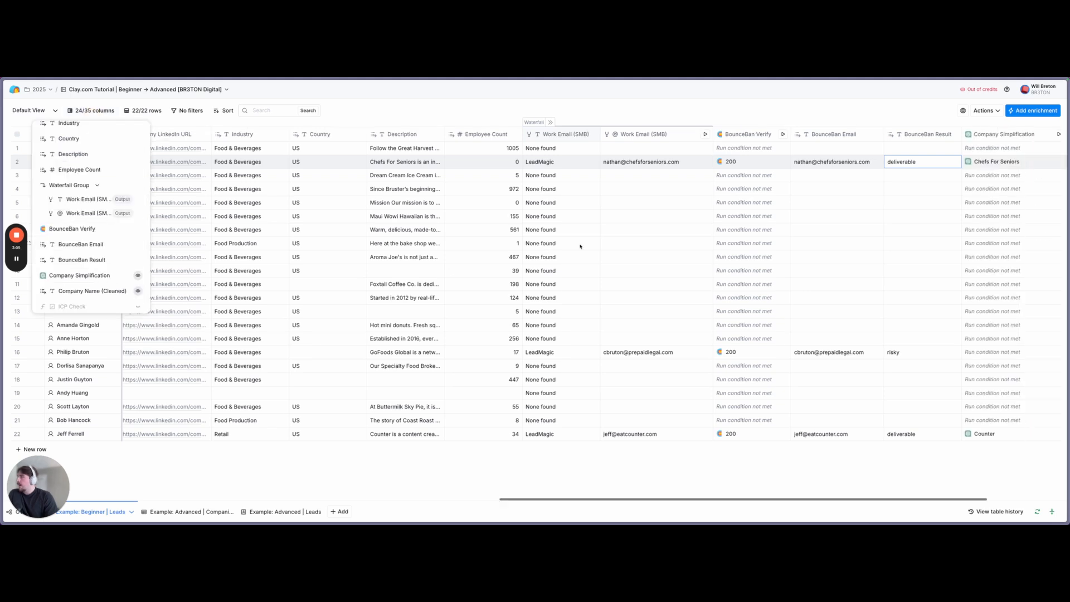
Close the column visibility list and open the Company Simplification column's settings
{"action": "scroll", "coordinate": [580, 246], "scroll_direction": "right", "scroll_amount": 3}
{"action": "left_click", "coordinate": [434, 120]}
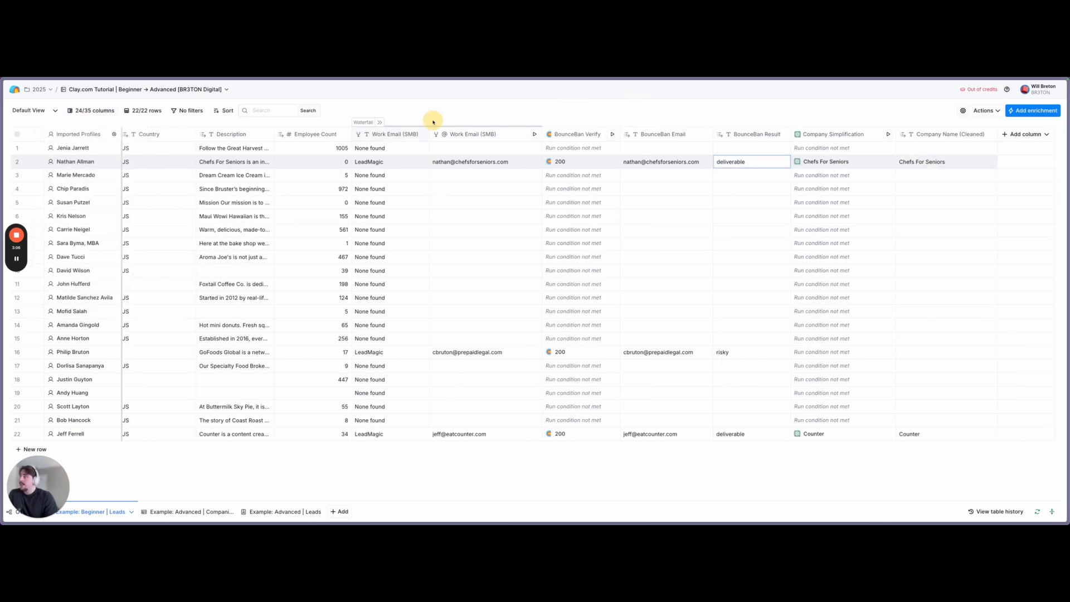
{"action": "left_click", "coordinate": [830, 136]}
{"action": "left_click", "coordinate": [815, 117]}
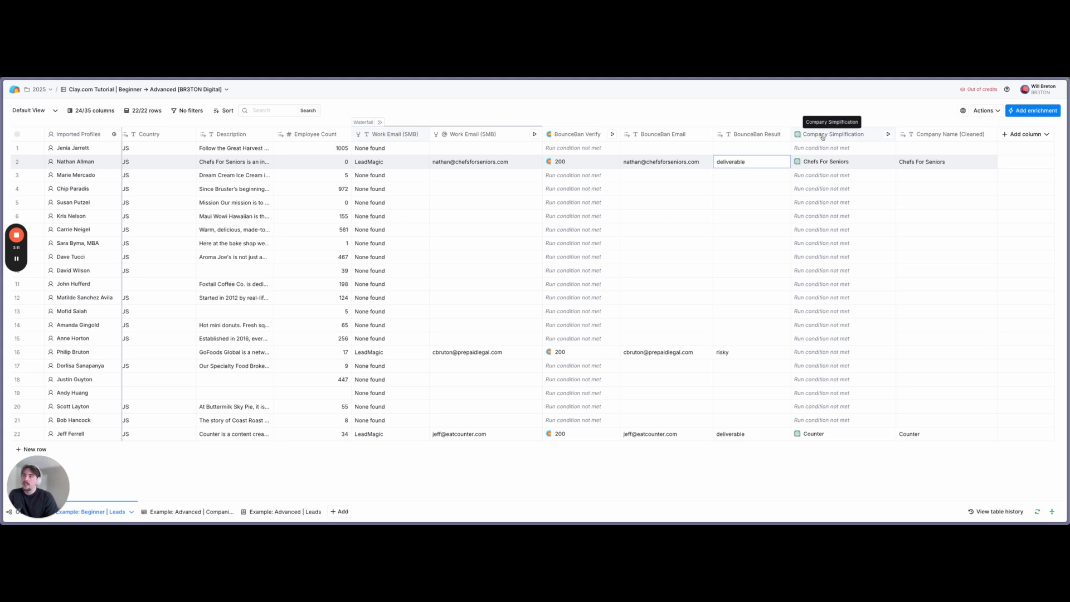
{"action": "left_click", "coordinate": [821, 136]}
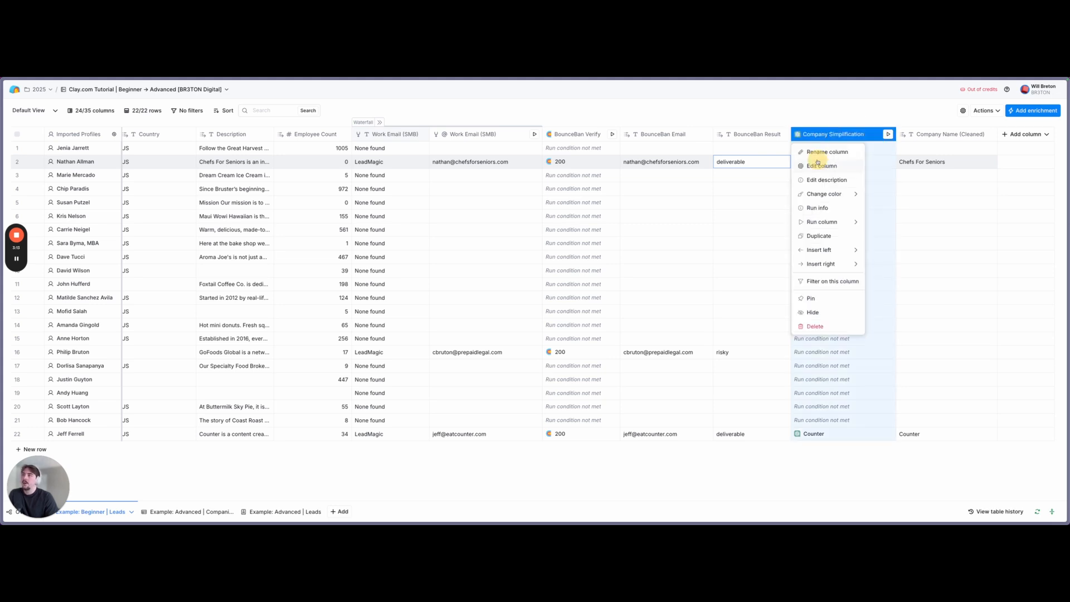
{"action": "left_click", "coordinate": [823, 162]}
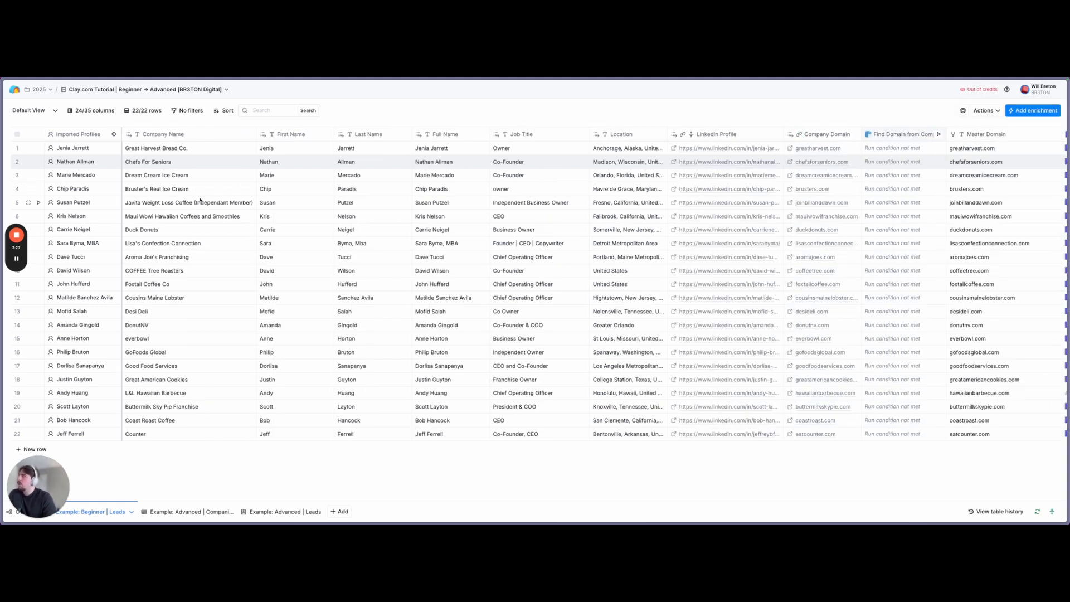
Look across the table from the company names to Company Simplification, and open and close the row 5 cell's details
{"action": "scroll", "coordinate": [217, 198], "scroll_direction": "right", "scroll_amount": 10}
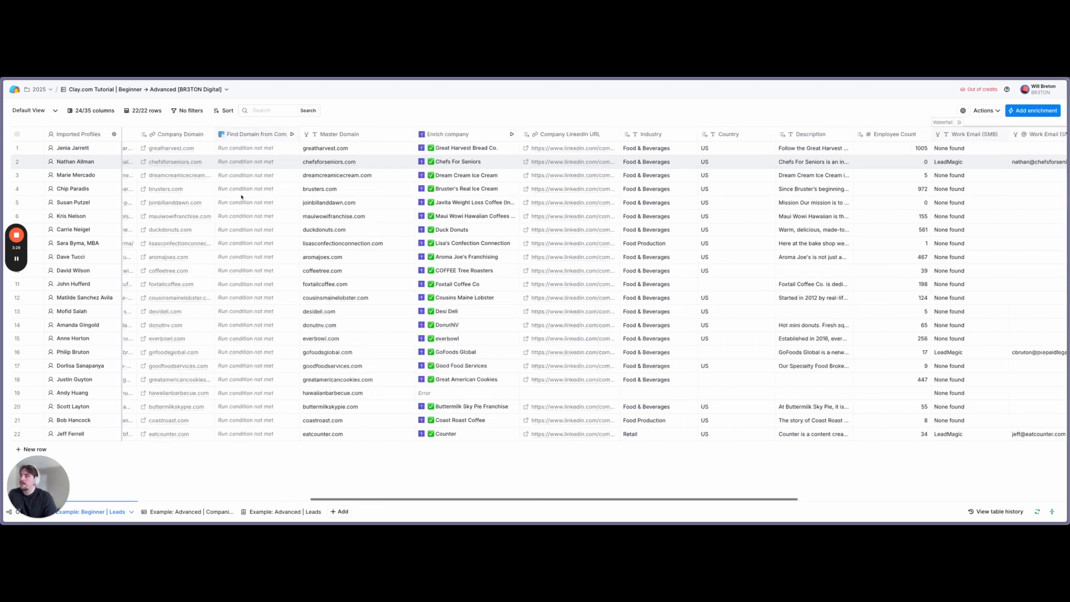
{"action": "scroll", "coordinate": [586, 204], "scroll_direction": "left", "scroll_amount": 4}
{"action": "scroll", "coordinate": [641, 206], "scroll_direction": "right", "scroll_amount": 4}
{"action": "left_click", "coordinate": [814, 203]}
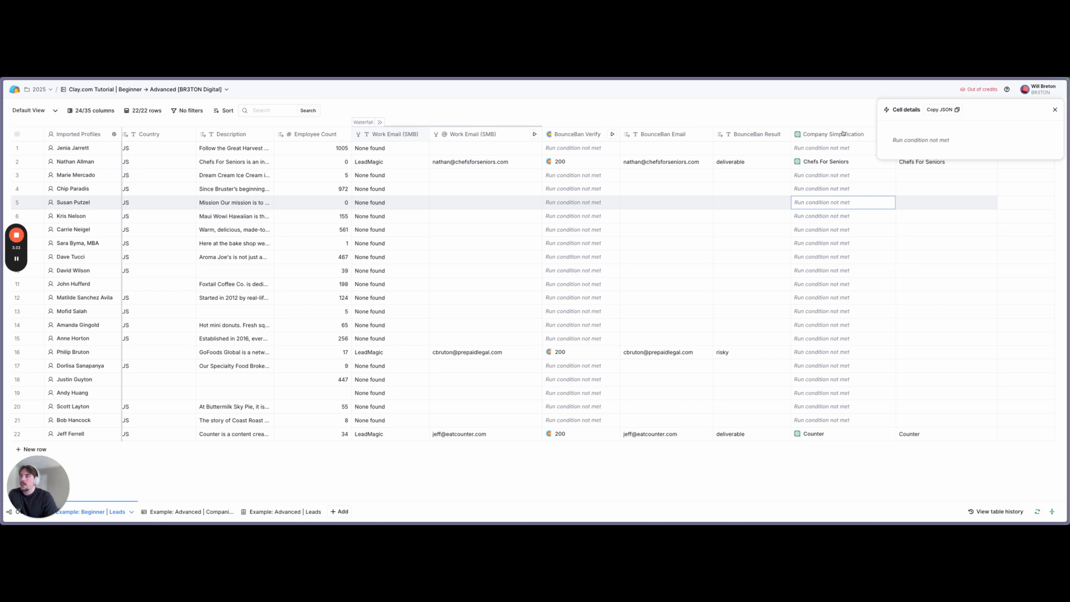
{"action": "left_click", "coordinate": [1054, 109]}
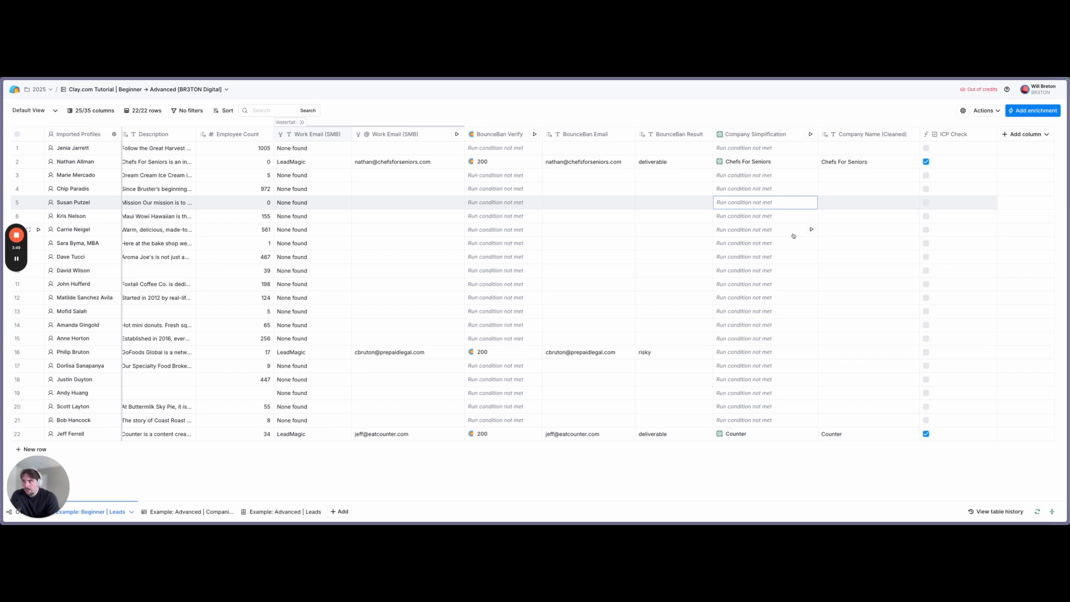
Examine the Company Simplification column's run condition, highlighting its Enrich company, Employee Count and BounceBan Result parts, and close the settings unsaved
{"action": "left_click", "coordinate": [755, 135]}
{"action": "left_click", "coordinate": [746, 167]}
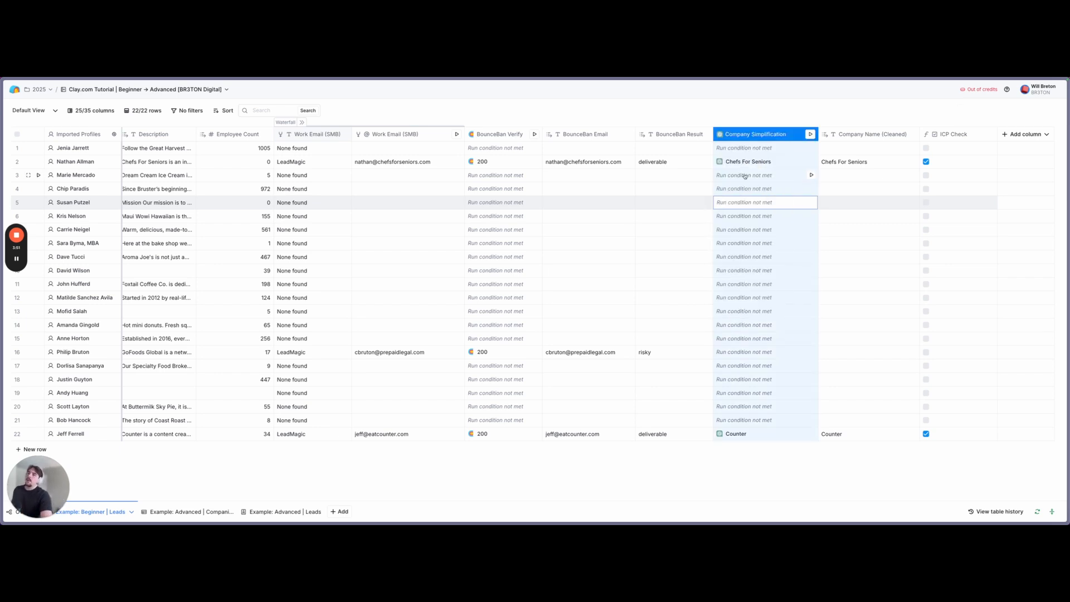
{"action": "scroll", "coordinate": [970, 335], "scroll_direction": "down", "scroll_amount": 10}
{"action": "scroll", "coordinate": [969, 406], "scroll_direction": "down", "scroll_amount": 3}
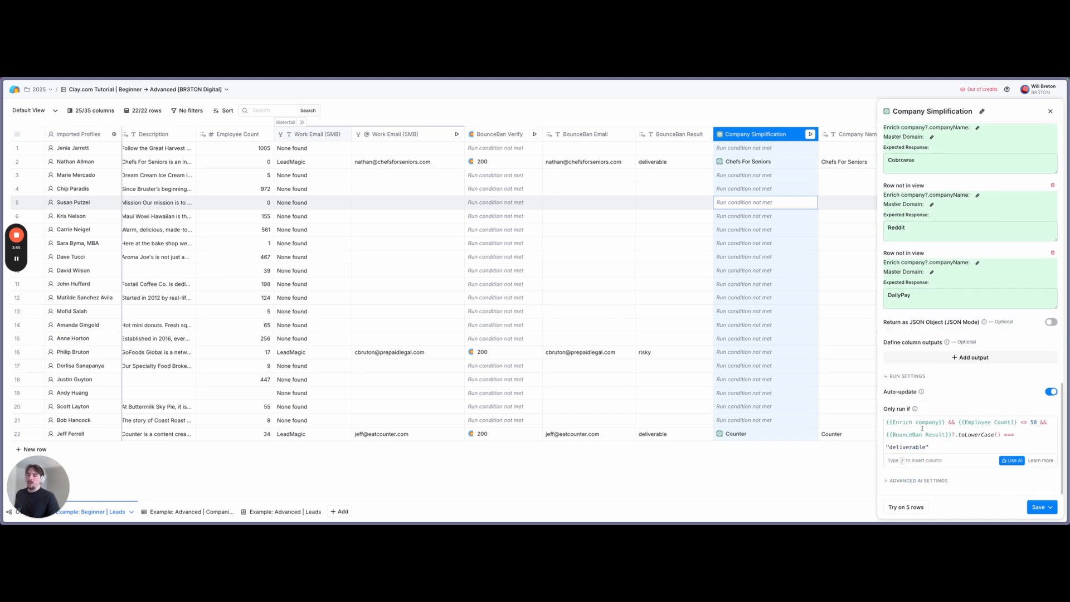
{"action": "left_click_drag", "start_coordinate": [943, 422], "coordinate": [890, 422]}
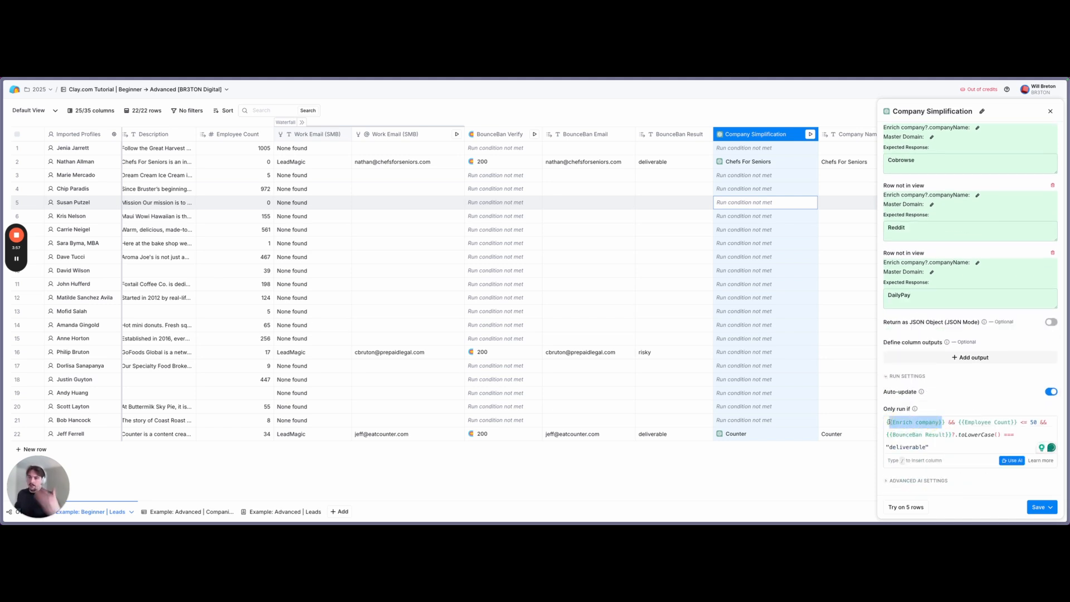
{"action": "left_click_drag", "start_coordinate": [1037, 423], "coordinate": [961, 423]}
{"action": "left_click", "coordinate": [938, 452]}
{"action": "left_click_drag", "start_coordinate": [889, 434], "coordinate": [933, 446]}
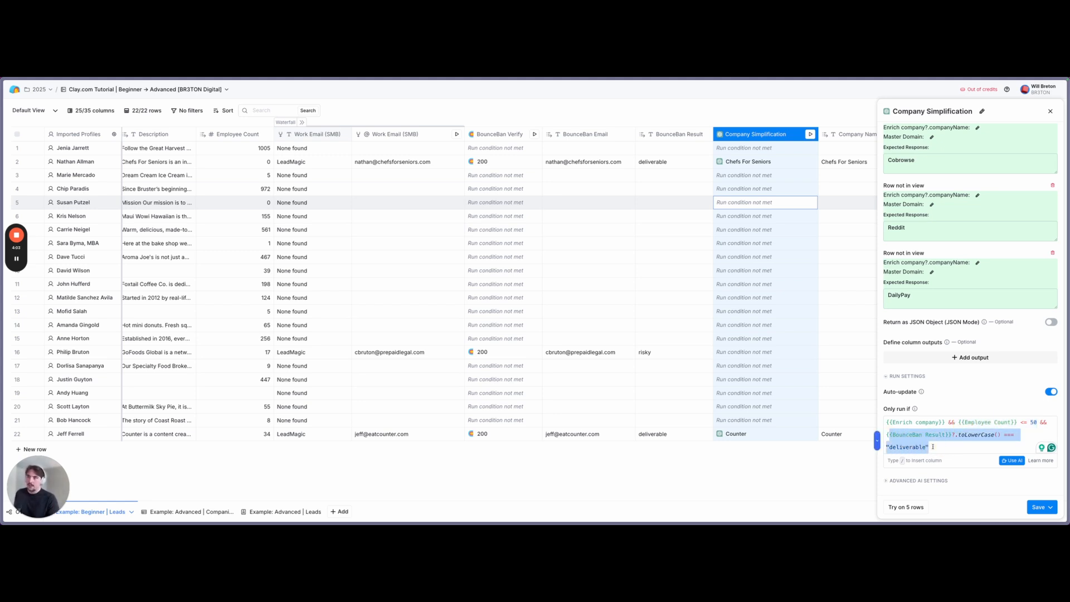
{"action": "left_click", "coordinate": [1051, 111]}
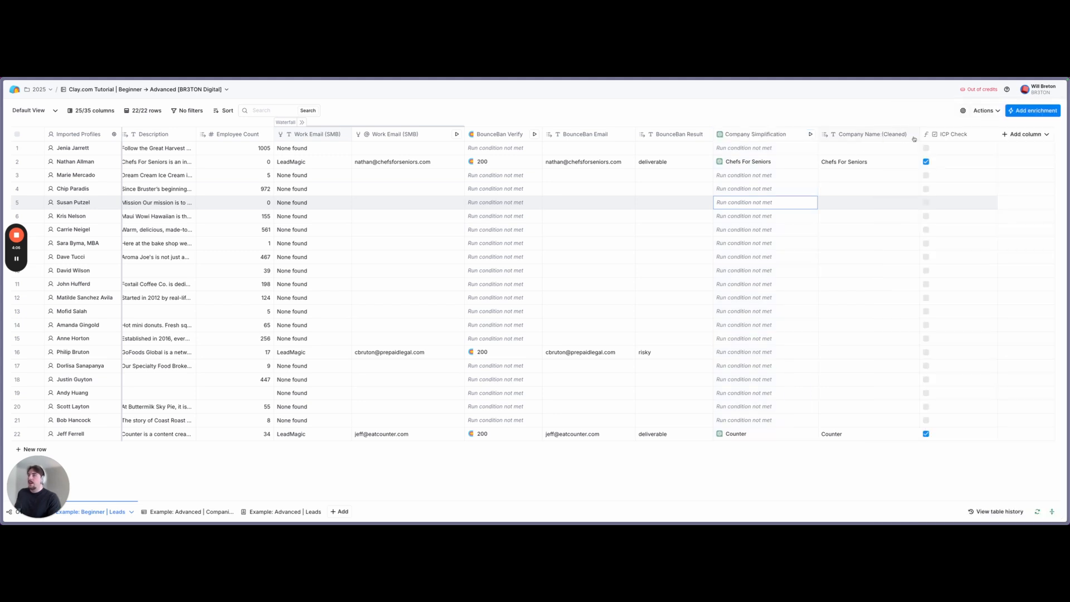
Select row 2's Company Name (Cleaned) cell, then review the ICP Check column's checkbox formula and close it unchanged
{"action": "left_click", "coordinate": [864, 162]}
{"action": "left_click", "coordinate": [953, 135]}
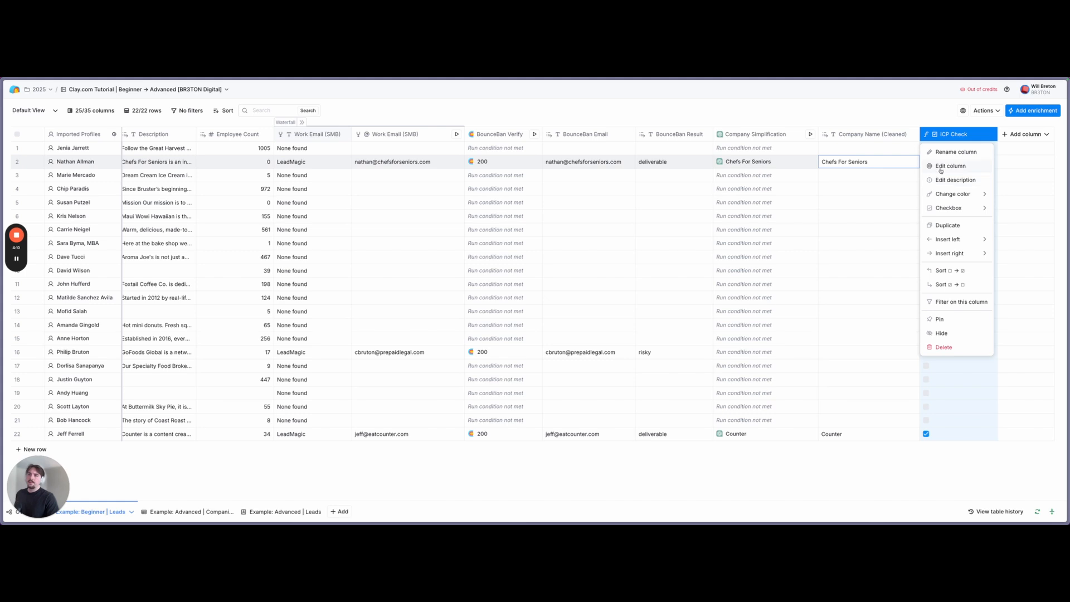
{"action": "left_click", "coordinate": [939, 166]}
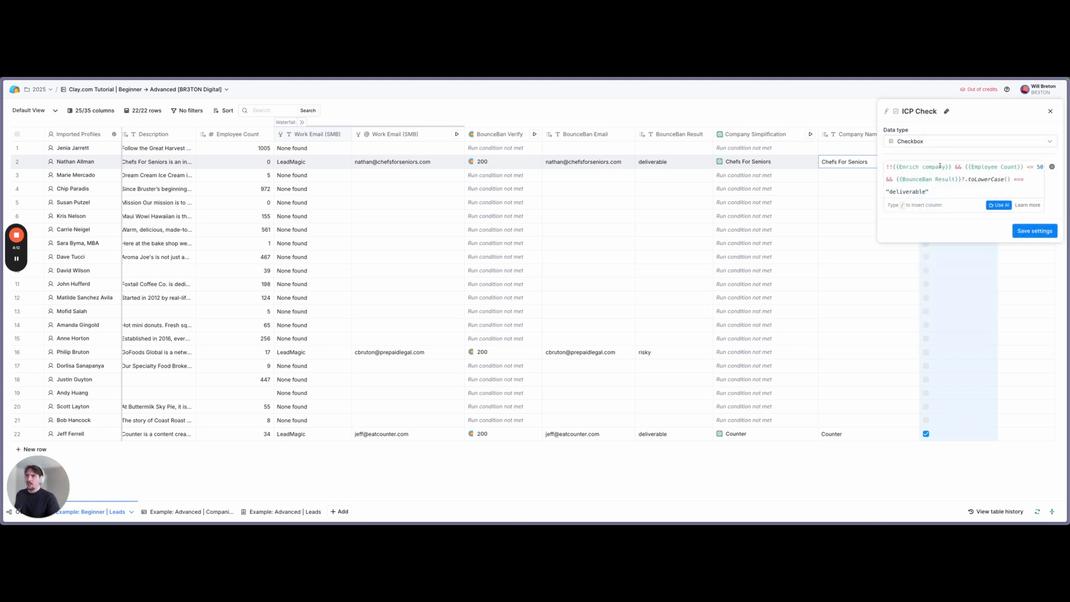
{"action": "left_click", "coordinate": [1049, 112]}
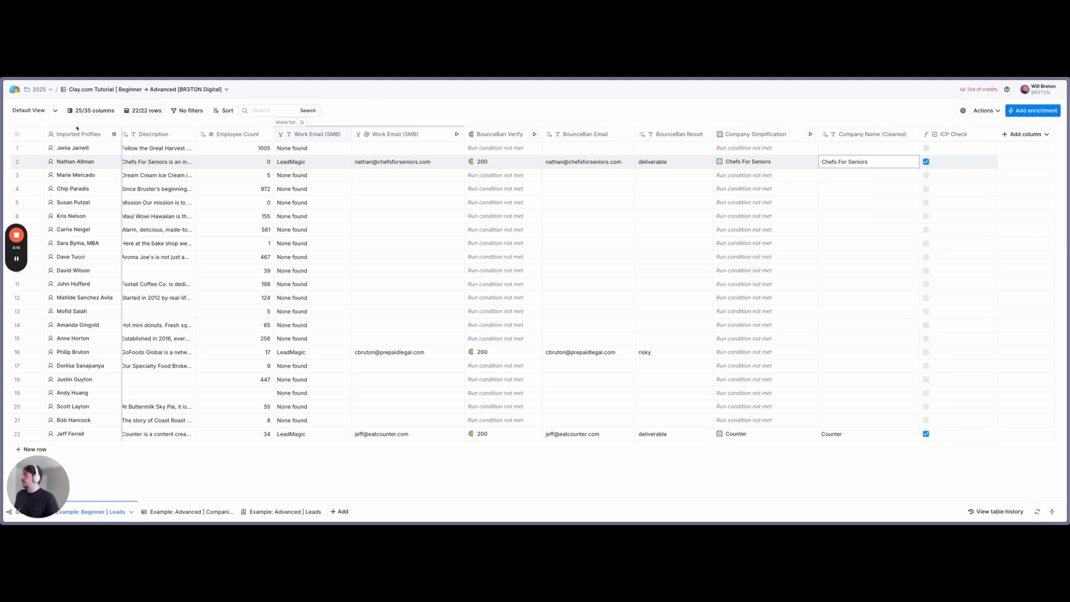
Switch the table to Final View, inspect its ICP Check "is checked" filter and look across the columns
{"action": "left_click", "coordinate": [56, 114]}
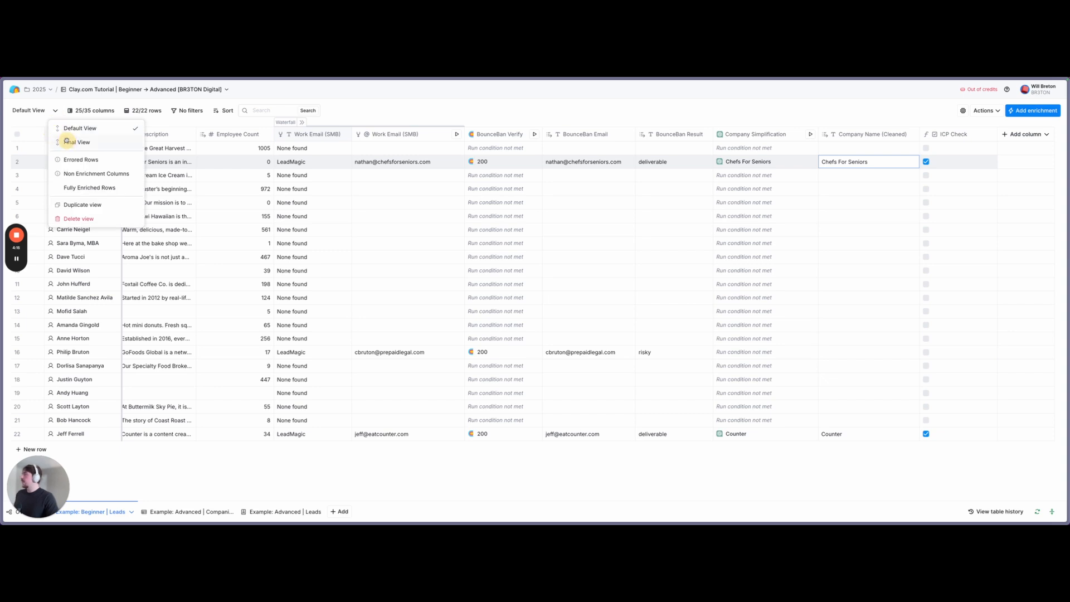
{"action": "left_click", "coordinate": [63, 141]}
{"action": "left_click", "coordinate": [174, 110]}
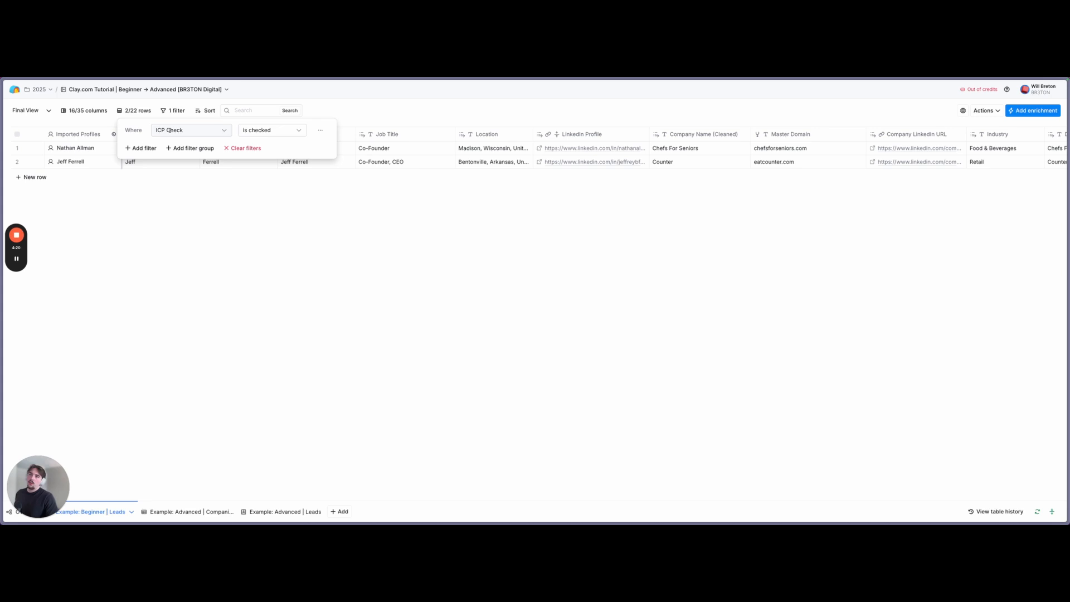
{"action": "left_click", "coordinate": [497, 190]}
{"action": "mouse_move", "coordinate": [453, 134]}
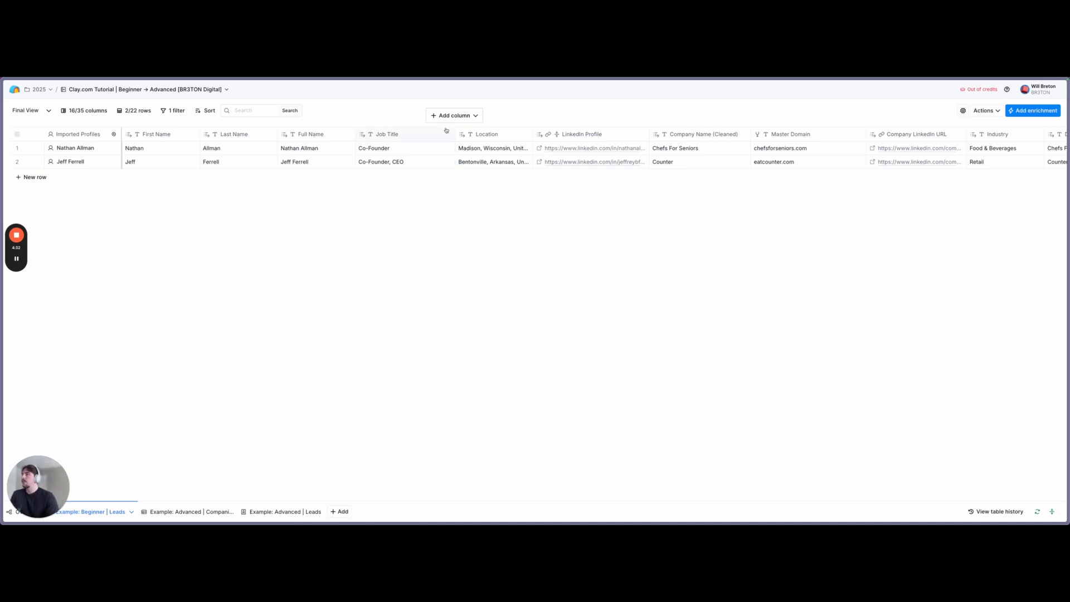
{"action": "scroll", "coordinate": [449, 156], "scroll_direction": "right", "scroll_amount": 8}
{"action": "scroll", "coordinate": [440, 149], "scroll_direction": "left", "scroll_amount": 8}
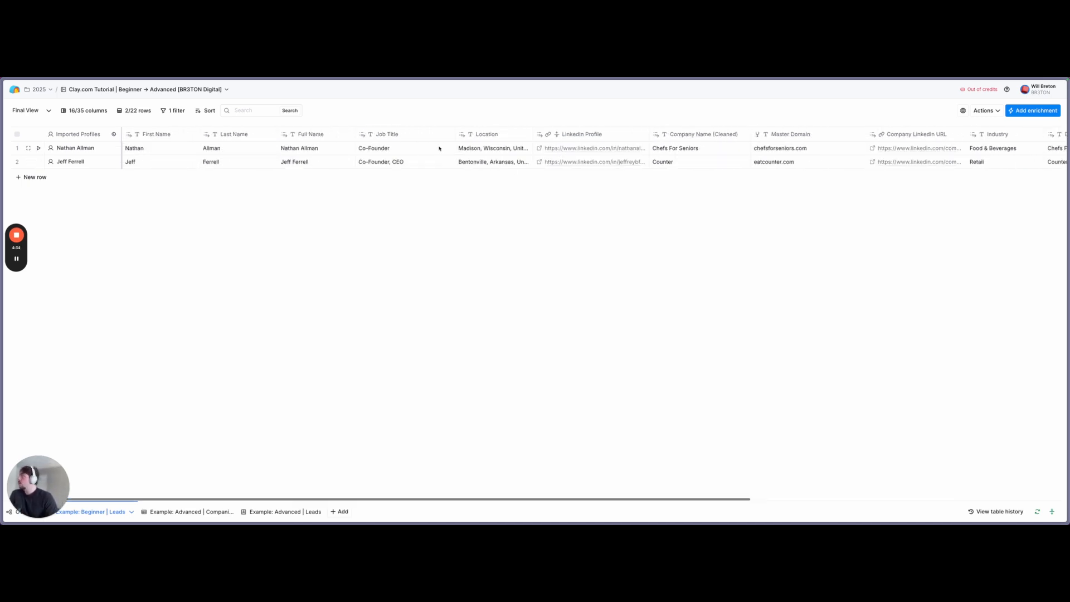
Return the table to Default View and look across its columns from company names to the BounceBan verification
{"action": "left_click", "coordinate": [50, 111]}
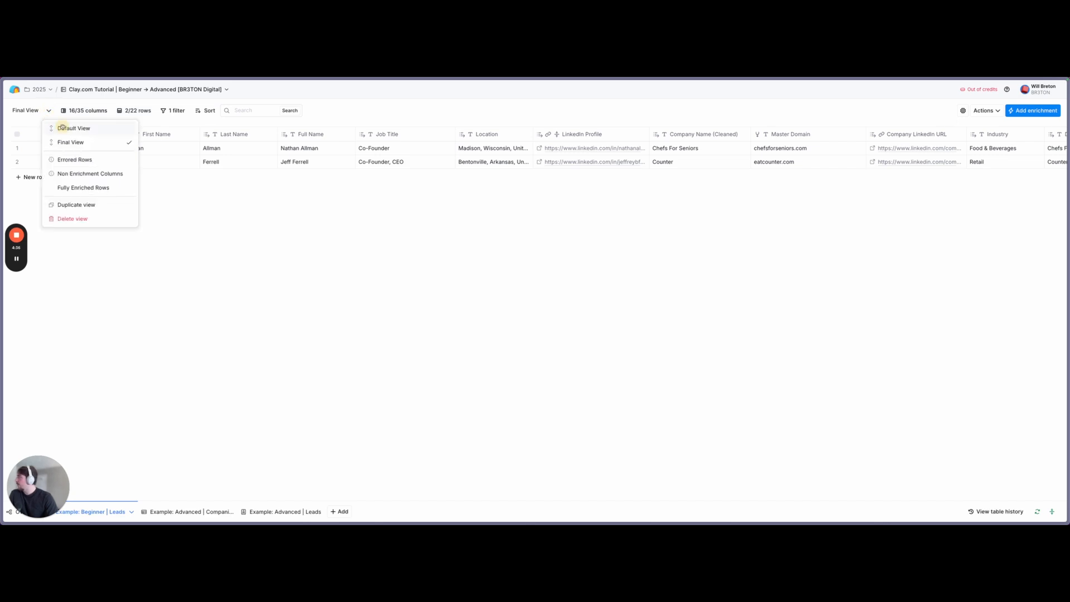
{"action": "left_click", "coordinate": [65, 128]}
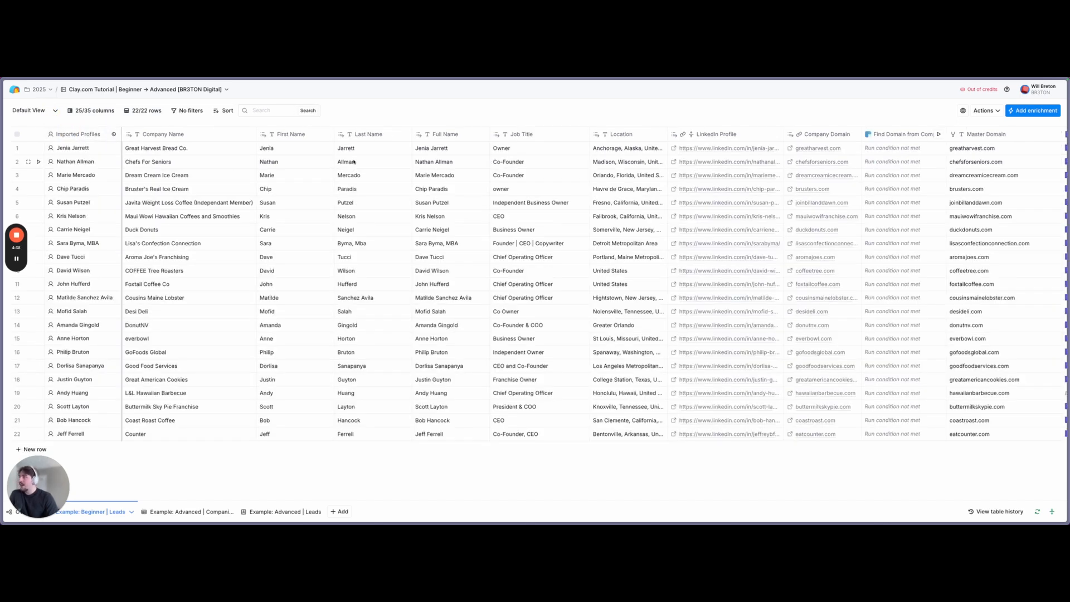
{"action": "scroll", "coordinate": [353, 161], "scroll_direction": "right", "scroll_amount": 3}
{"action": "scroll", "coordinate": [352, 161], "scroll_direction": "right", "scroll_amount": 10}
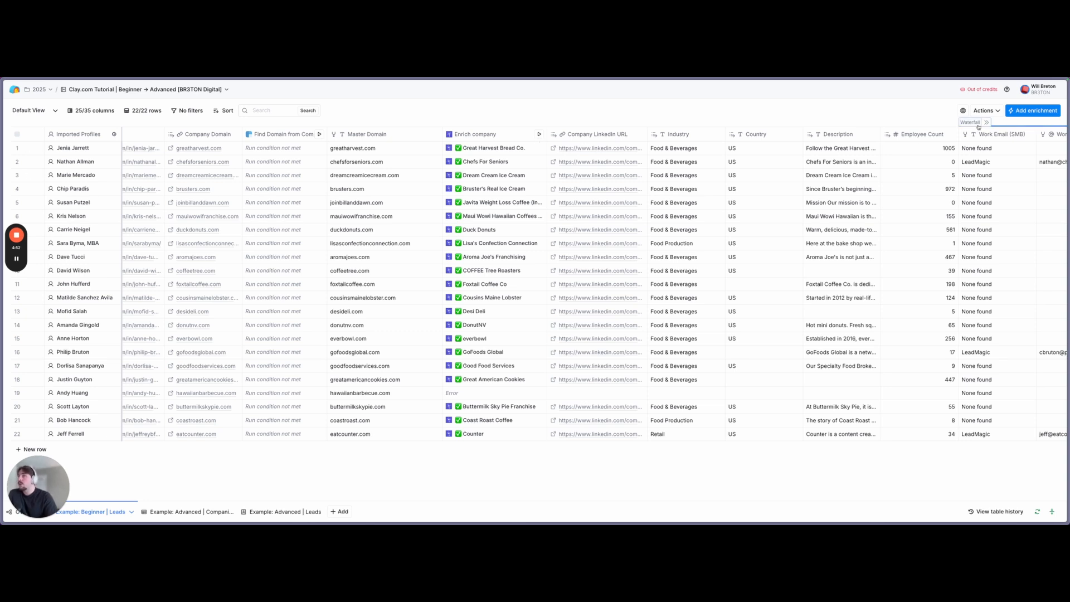
{"action": "scroll", "coordinate": [698, 170], "scroll_direction": "right", "scroll_amount": 5}
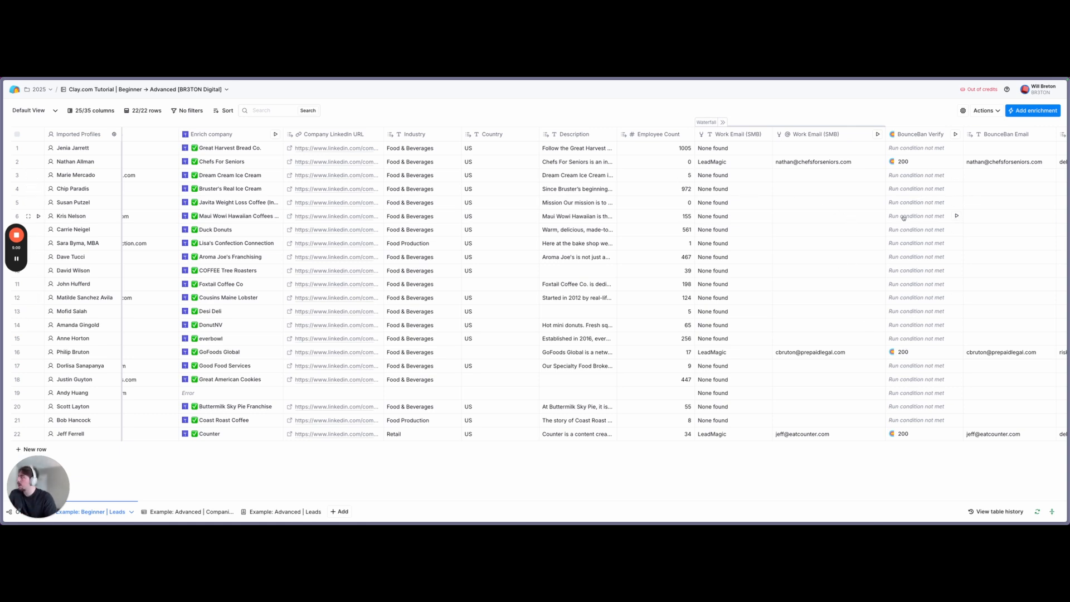
{"action": "scroll", "coordinate": [861, 184], "scroll_direction": "left", "scroll_amount": 10}
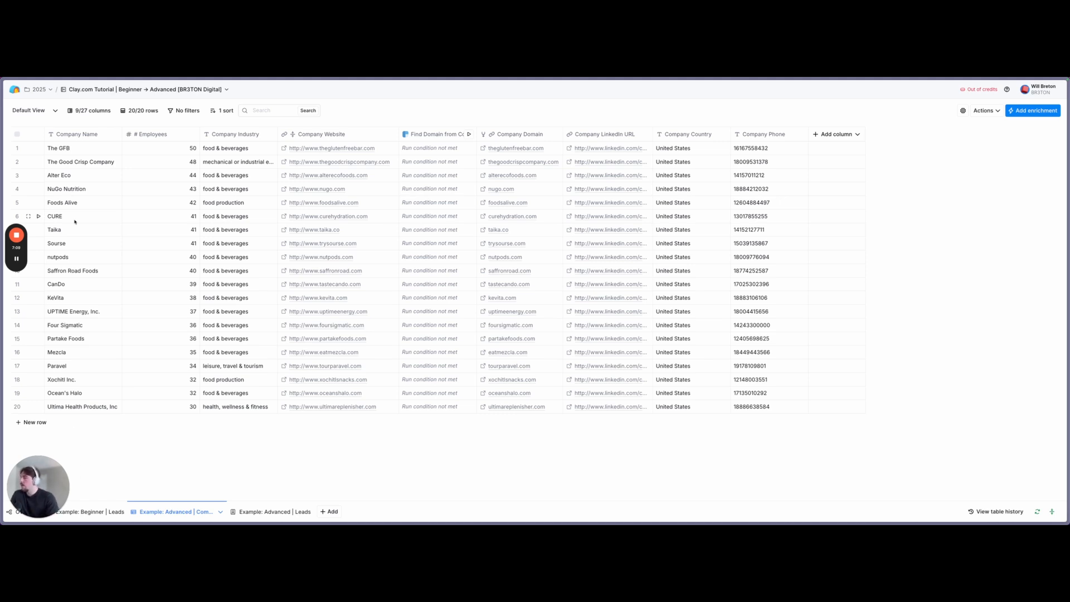
Highlight all the # Employees values and a range of Company Industry values in the advanced companies table
{"action": "left_click_drag", "start_coordinate": [147, 149], "coordinate": [156, 409]}
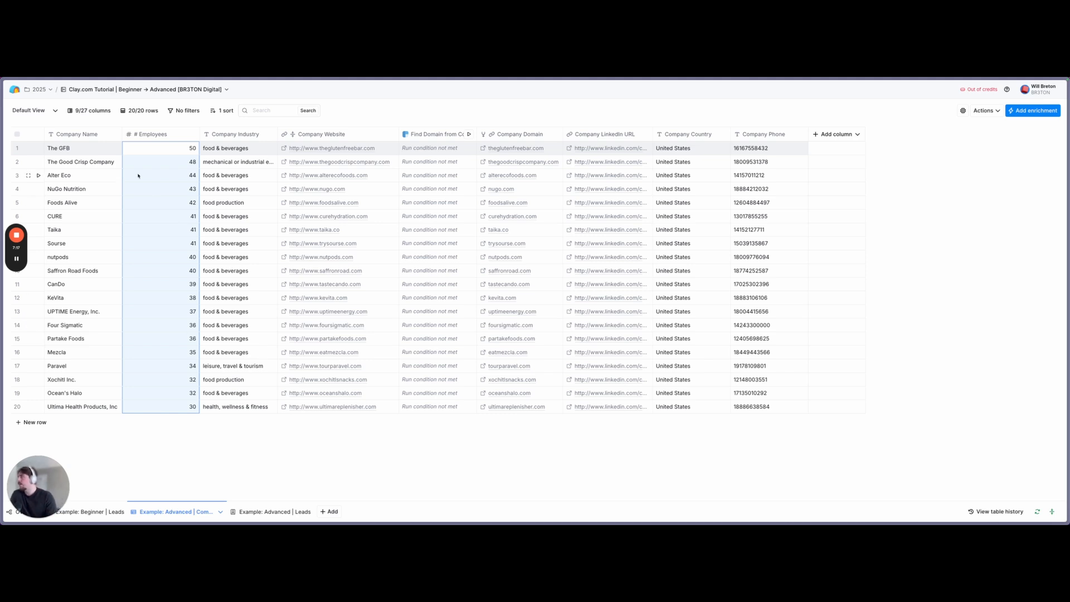
{"action": "left_click_drag", "start_coordinate": [213, 151], "coordinate": [226, 324]}
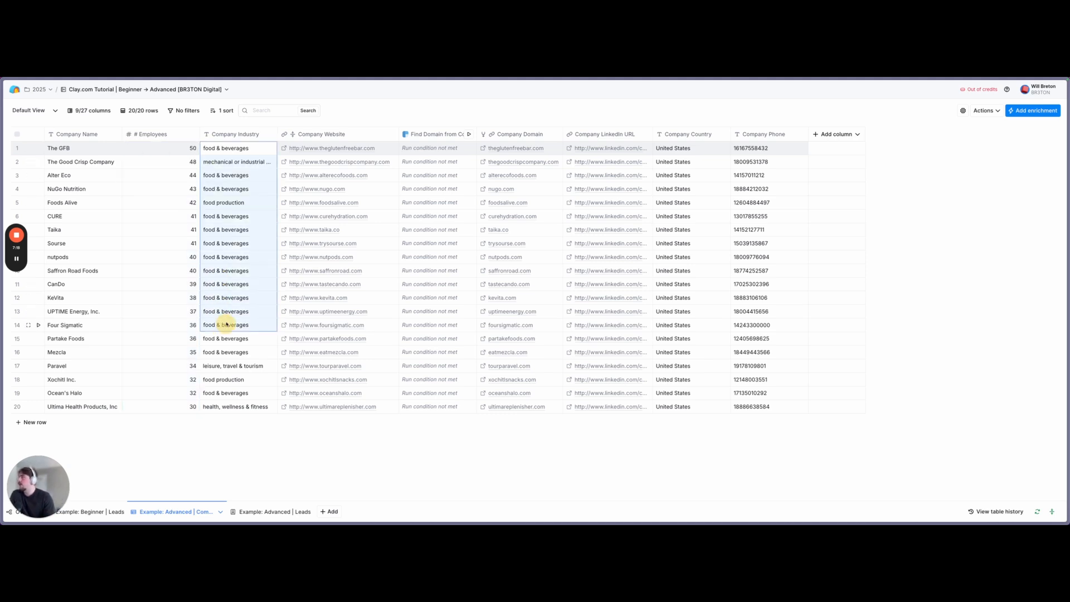
{"action": "left_click", "coordinate": [234, 165]}
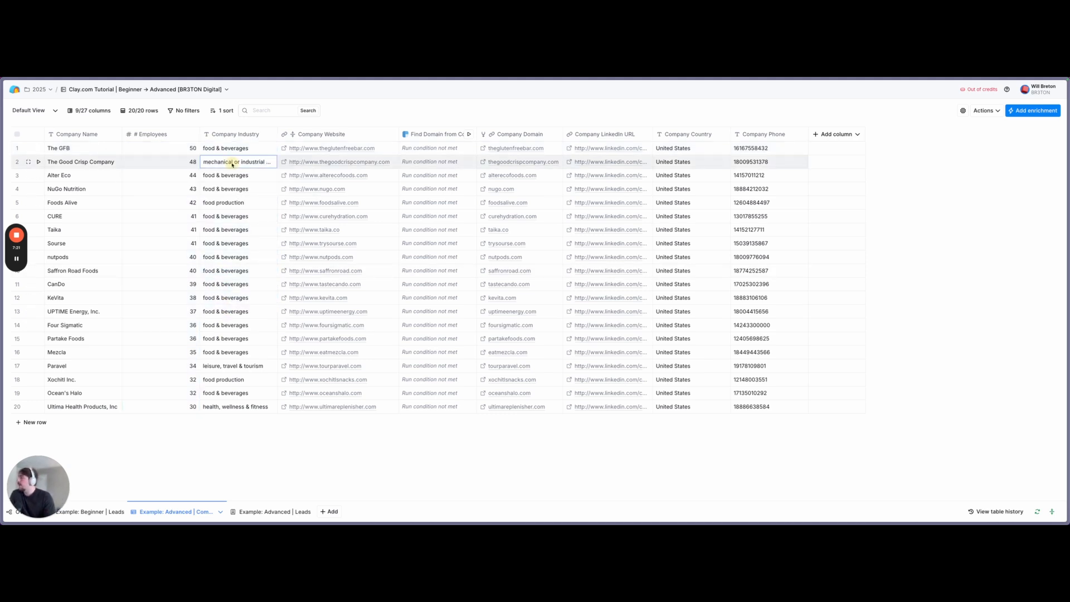
{"action": "left_click_drag", "start_coordinate": [232, 165], "coordinate": [229, 281]}
Select The Good Crisp Company and highlight its full Company Industry text, leaving the cell unchanged
{"action": "left_click", "coordinate": [87, 164]}
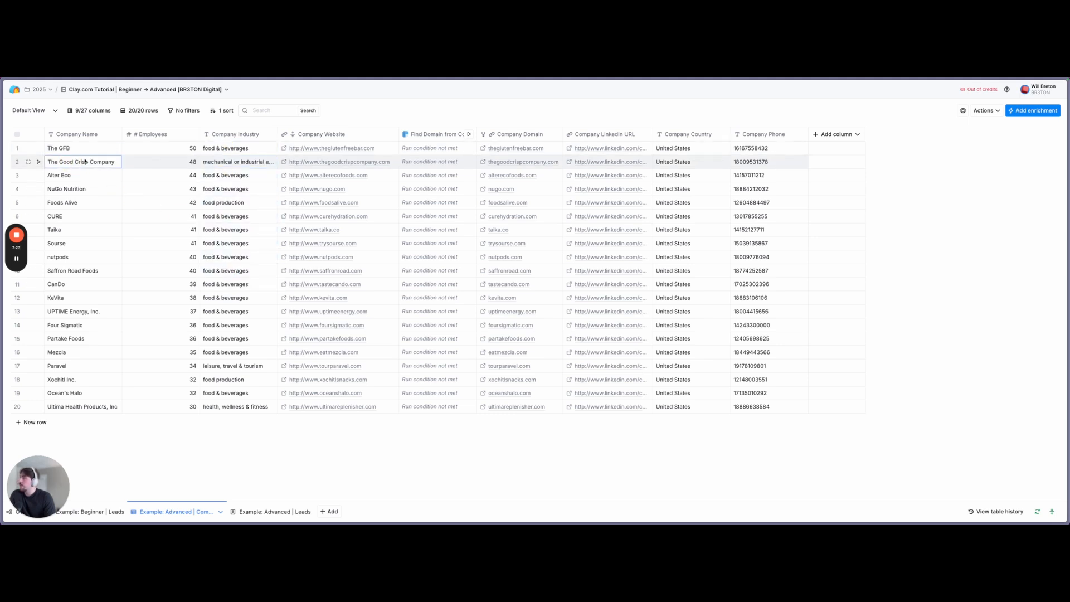
{"action": "double_click", "coordinate": [212, 163]}
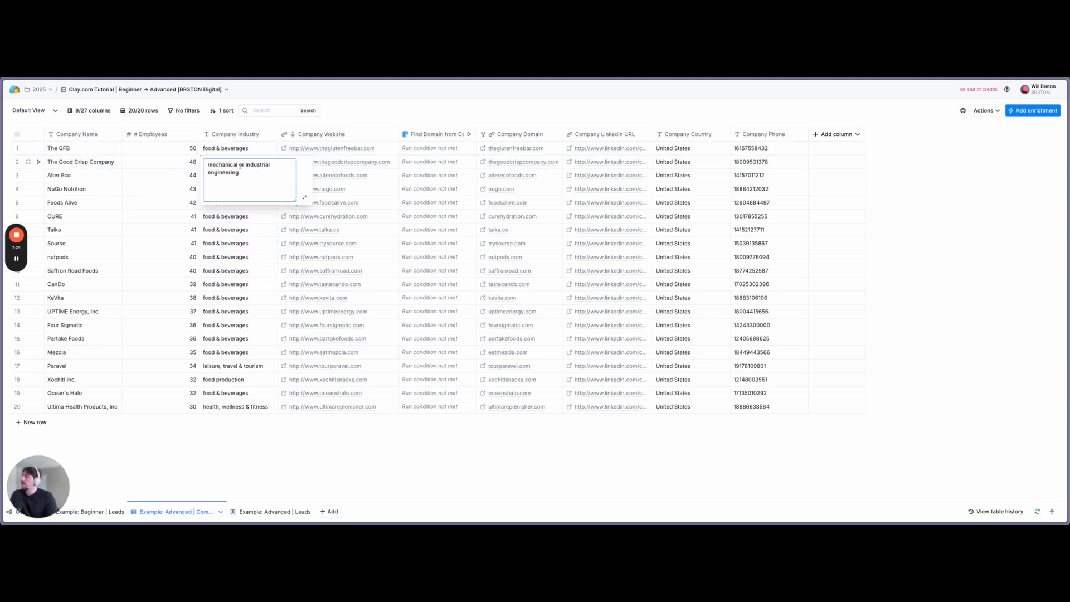
{"action": "left_click_drag", "start_coordinate": [244, 173], "coordinate": [202, 167]}
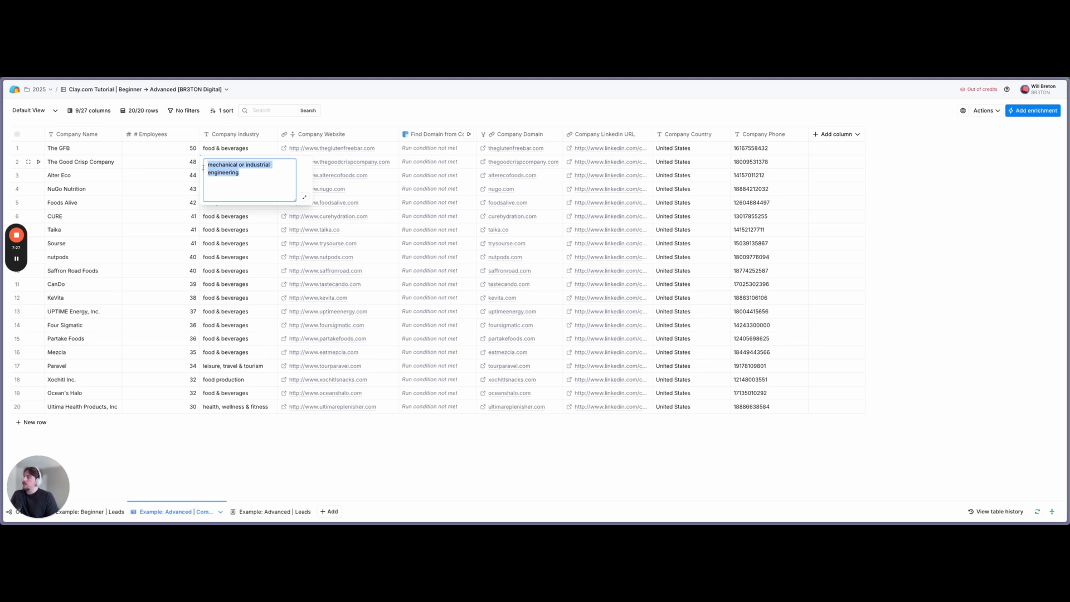
{"action": "left_click", "coordinate": [215, 227]}
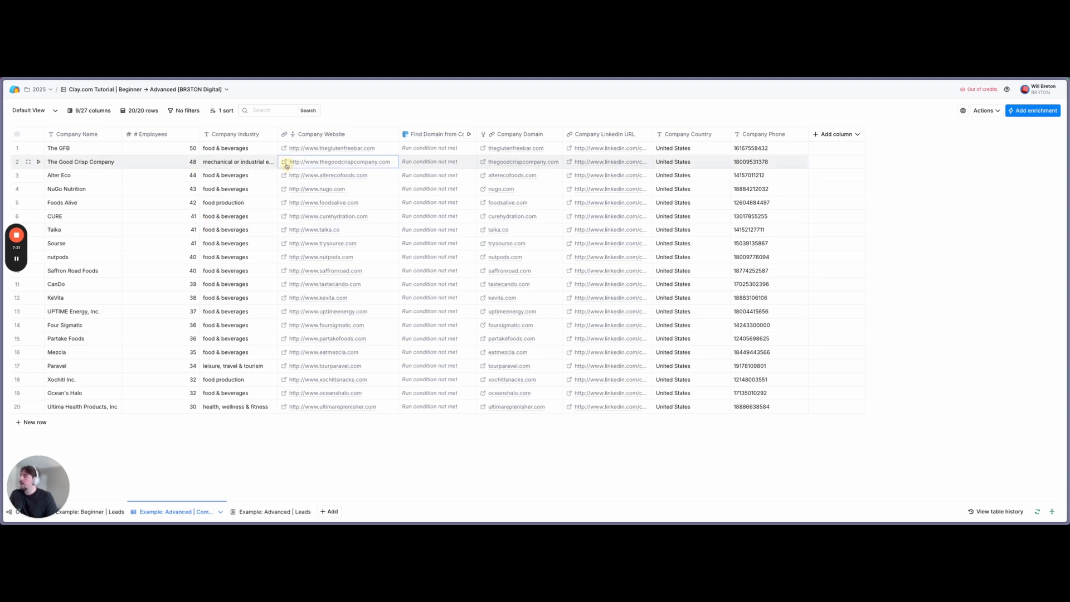
Preview The Good Crisp Company's website, look through its home page, dismiss the discount popup and close the preview
{"action": "left_click", "coordinate": [284, 162]}
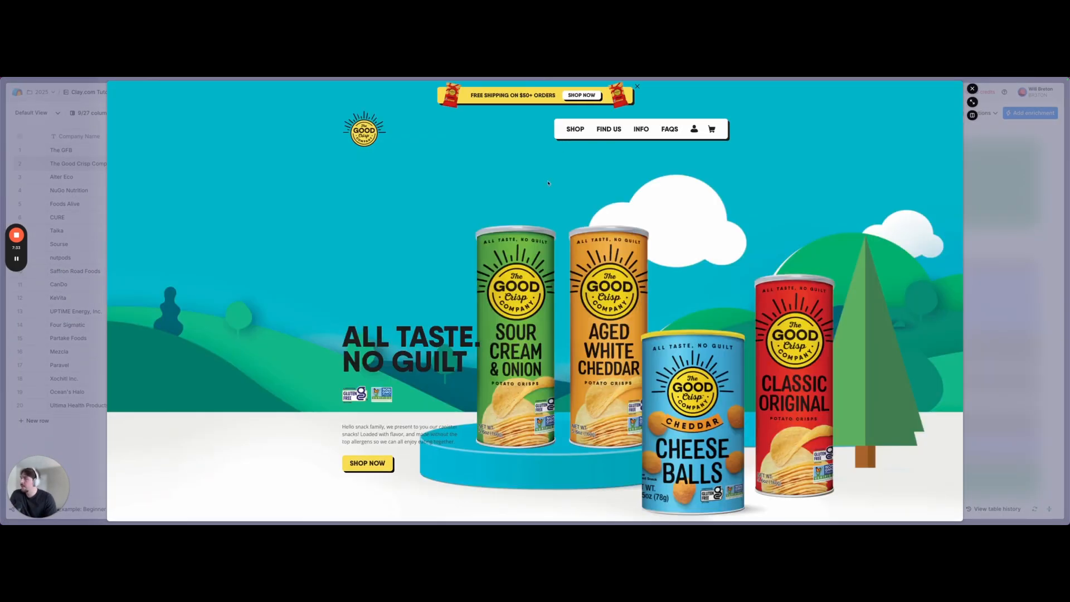
{"action": "scroll", "coordinate": [548, 183], "scroll_direction": "down", "scroll_amount": 20}
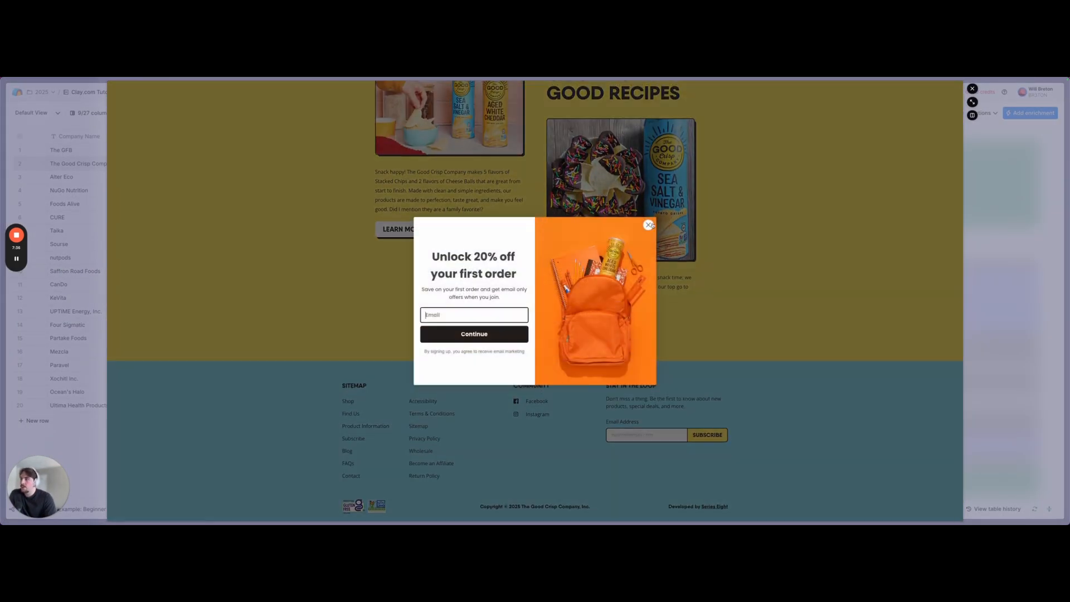
{"action": "left_click", "coordinate": [649, 224]}
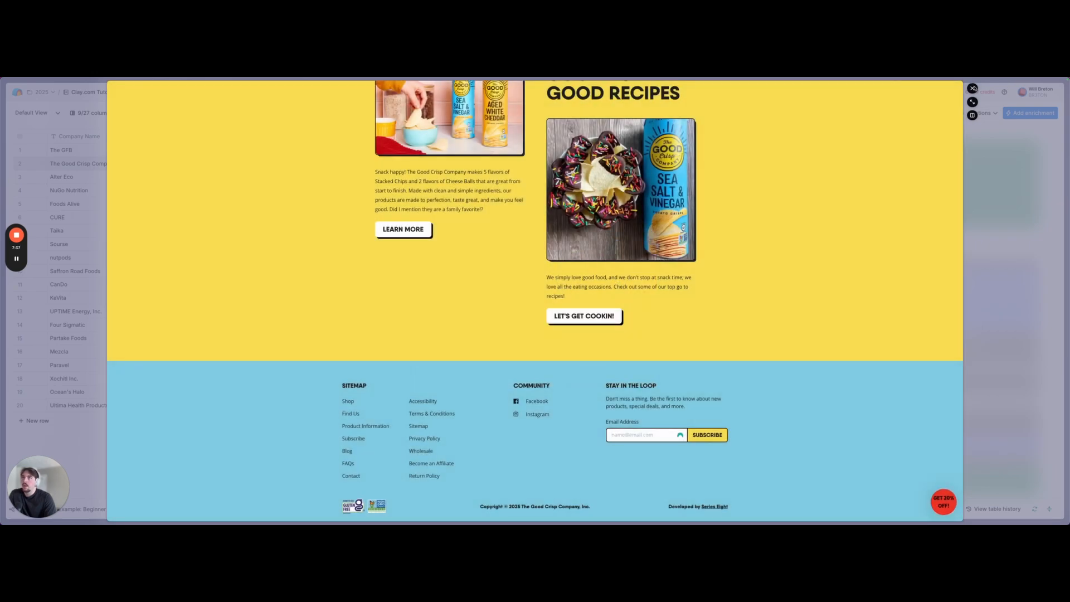
{"action": "left_click", "coordinate": [972, 88]}
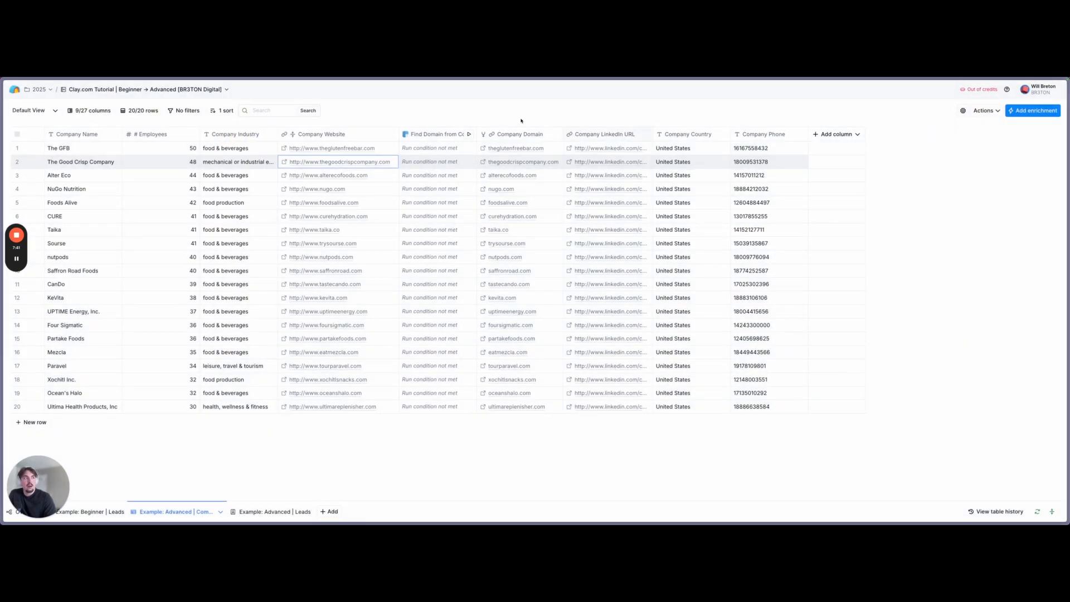
Reopen The Good Crisp Company's Company Industry cell, highlight its text and leave it unedited
{"action": "left_click", "coordinate": [215, 165]}
{"action": "left_click_drag", "start_coordinate": [245, 171], "coordinate": [213, 164]}
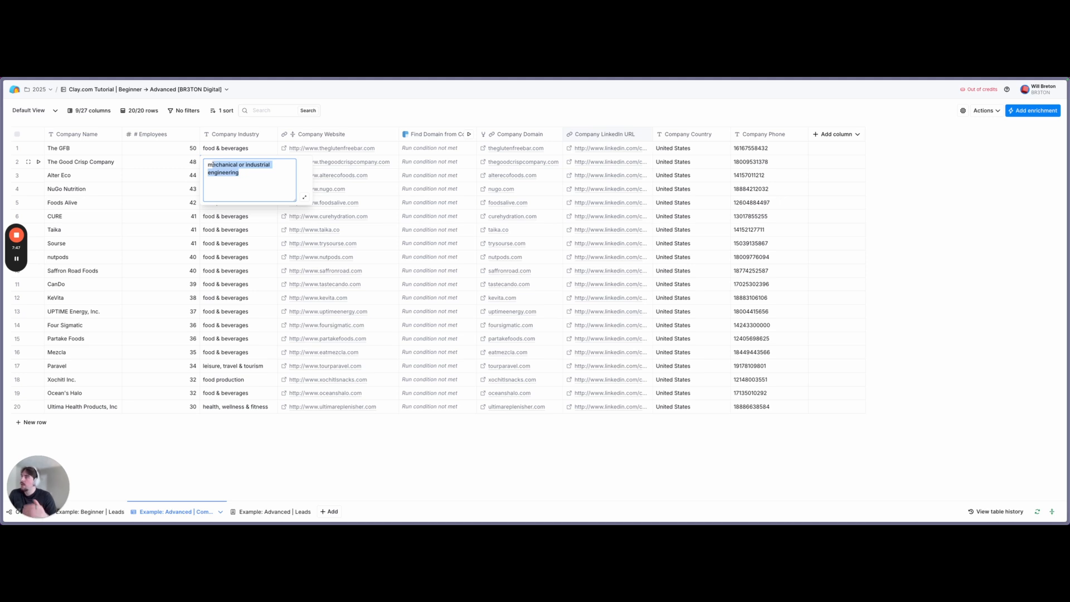
{"action": "left_click", "coordinate": [132, 198]}
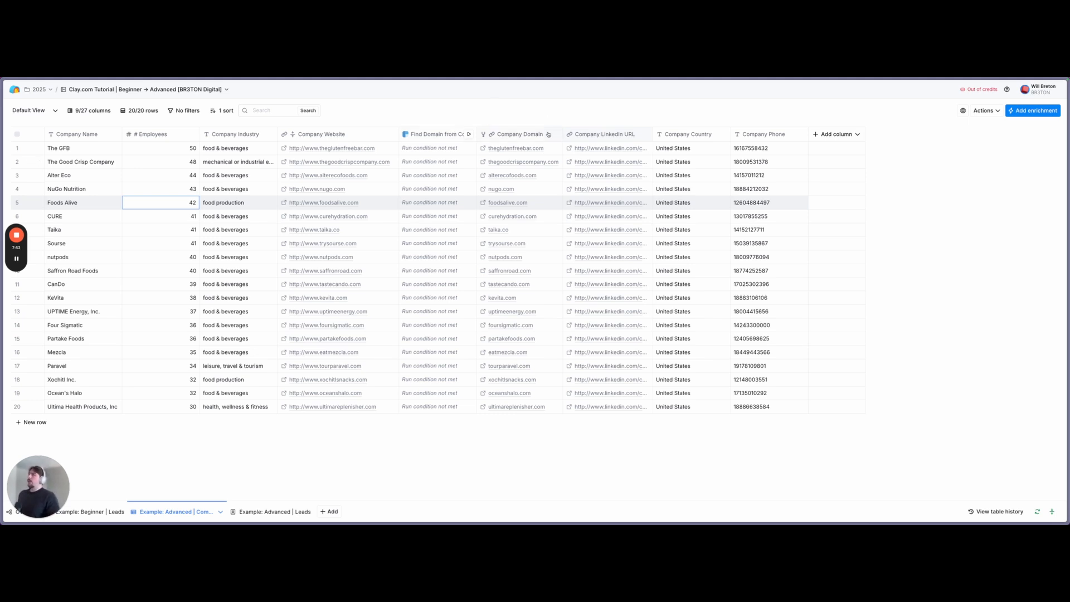
Highlight the sourced company data from Company Name to Company Website, then ranges of employee counts, names and industries
{"action": "left_click_drag", "start_coordinate": [93, 149], "coordinate": [341, 390]}
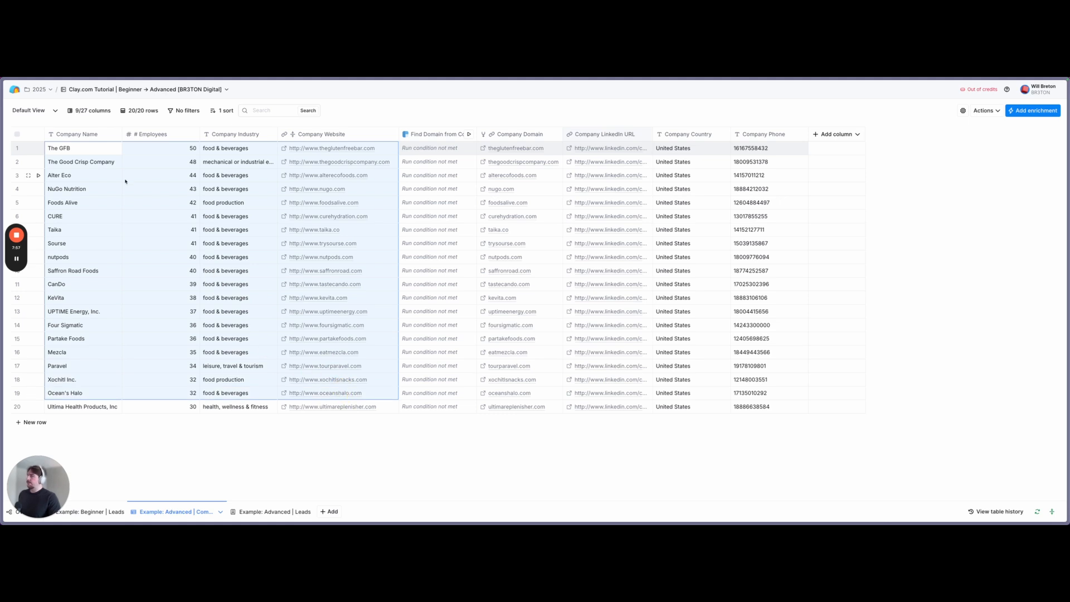
{"action": "left_click_drag", "start_coordinate": [146, 152], "coordinate": [146, 227]}
{"action": "left_click_drag", "start_coordinate": [69, 166], "coordinate": [84, 217]}
{"action": "left_click_drag", "start_coordinate": [159, 164], "coordinate": [170, 217]}
{"action": "left_click_drag", "start_coordinate": [233, 166], "coordinate": [237, 255]}
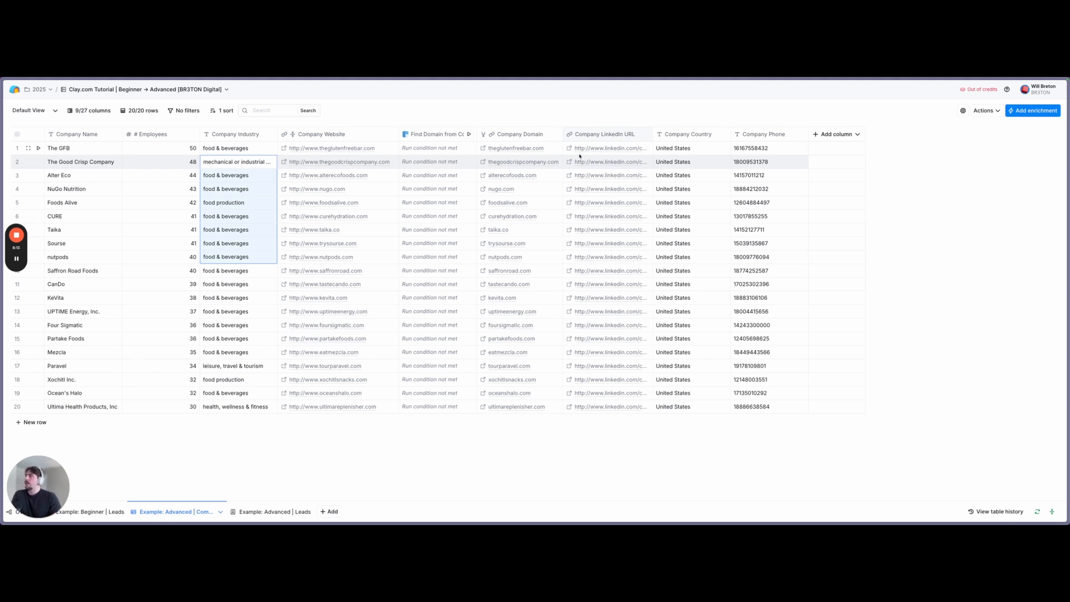
Clear Taika's Company Website value, then view and close the cell details of its Find Domain result
{"action": "left_click", "coordinate": [358, 231]}
{"action": "key", "text": "Delete"}
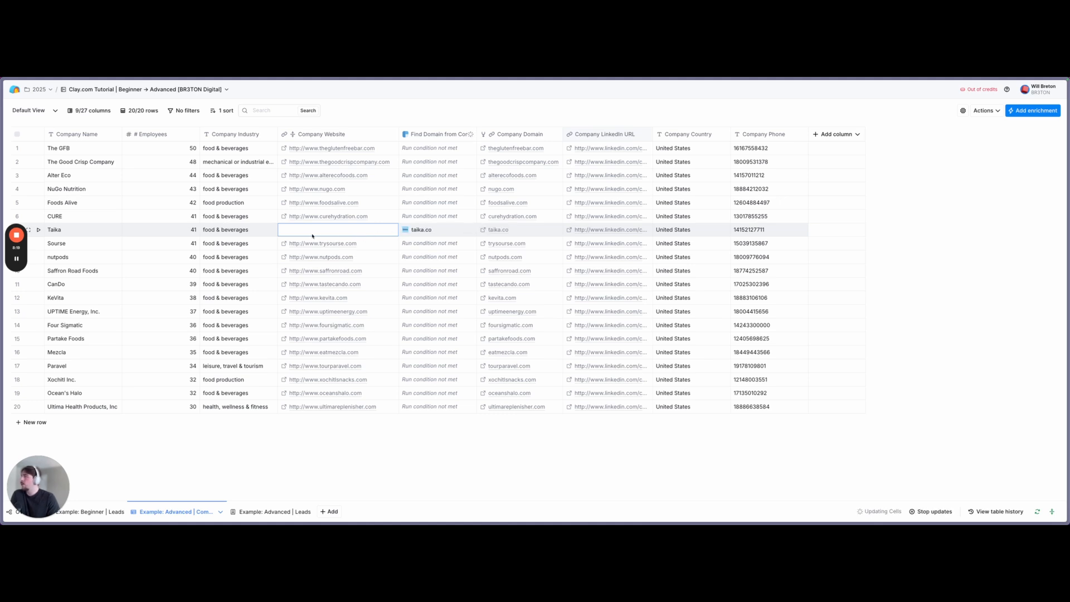
{"action": "left_click", "coordinate": [433, 233]}
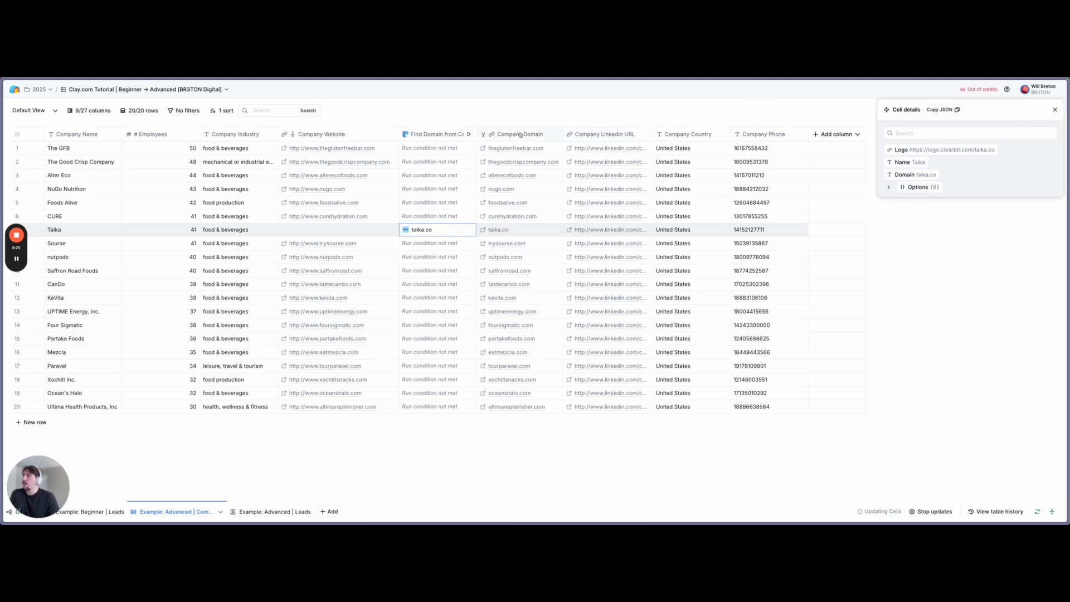
{"action": "left_click", "coordinate": [1055, 110]}
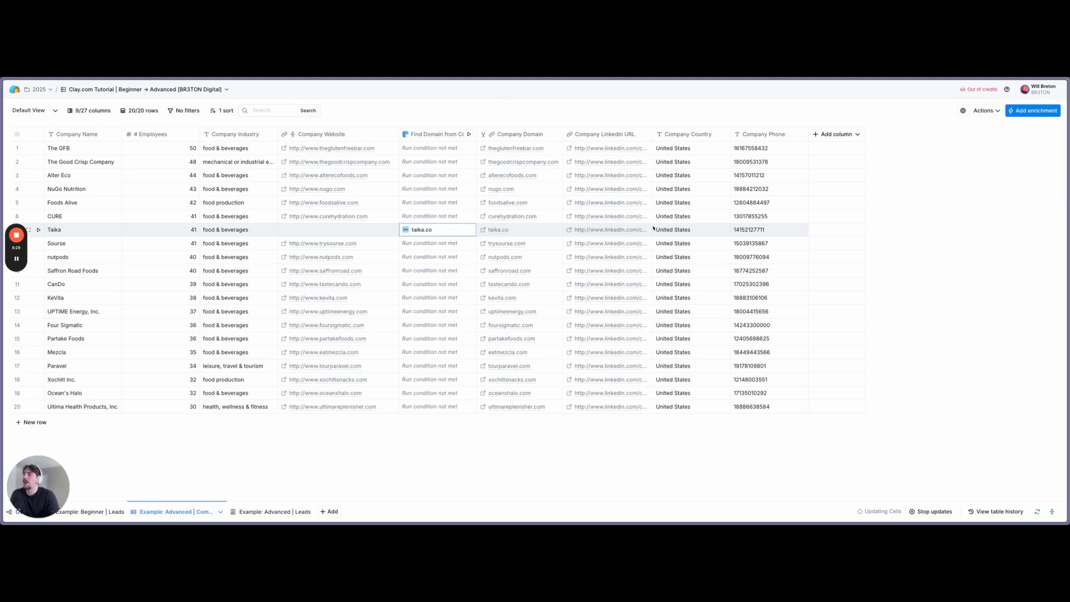
Highlight ranges of values in the Company Country and Company Phone columns
{"action": "left_click", "coordinate": [695, 149]}
{"action": "left_click_drag", "start_coordinate": [697, 151], "coordinate": [710, 271]}
{"action": "left_click_drag", "start_coordinate": [773, 147], "coordinate": [808, 264]}
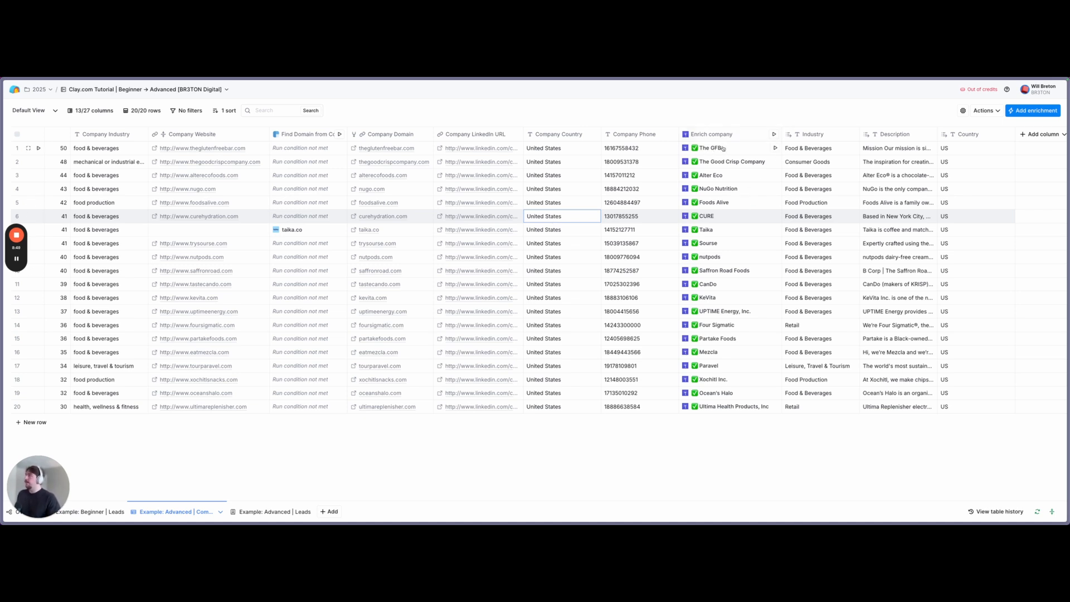
Compare The Good Crisp Company's enriched Industry value with its original Company Industry value, leaving both unchanged
{"action": "scroll", "coordinate": [723, 148], "scroll_direction": "right", "scroll_amount": 2}
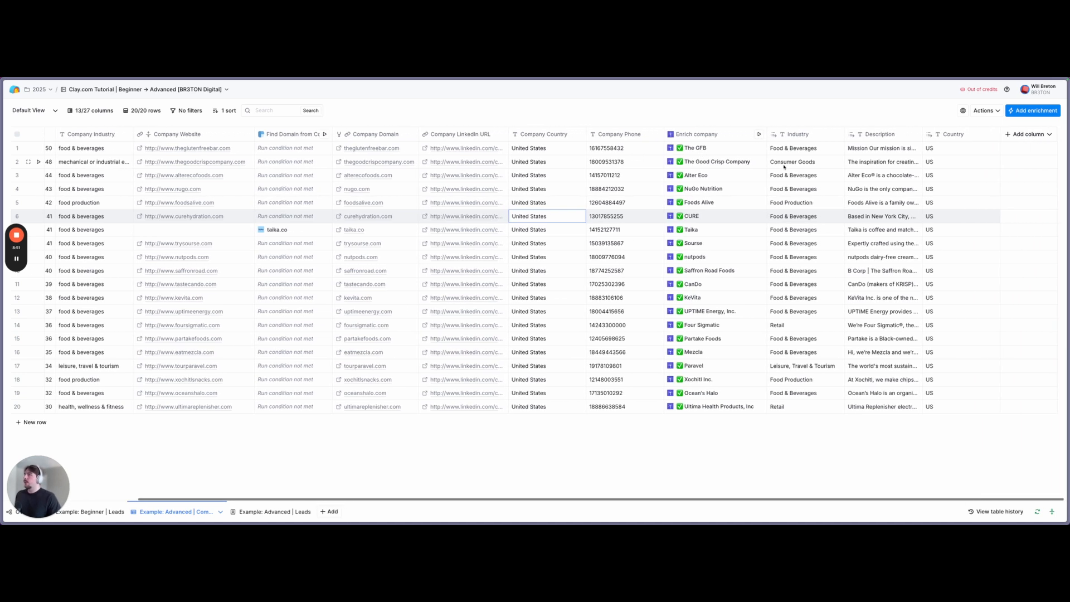
{"action": "left_click", "coordinate": [794, 163]}
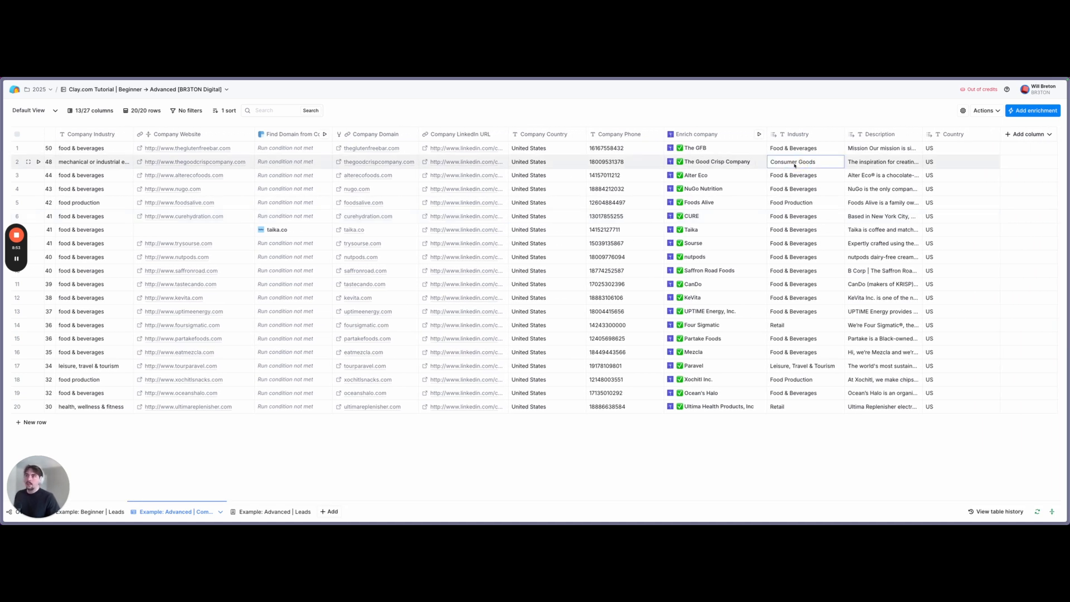
{"action": "scroll", "coordinate": [793, 165], "scroll_direction": "left", "scroll_amount": 5}
{"action": "left_click", "coordinate": [230, 163]}
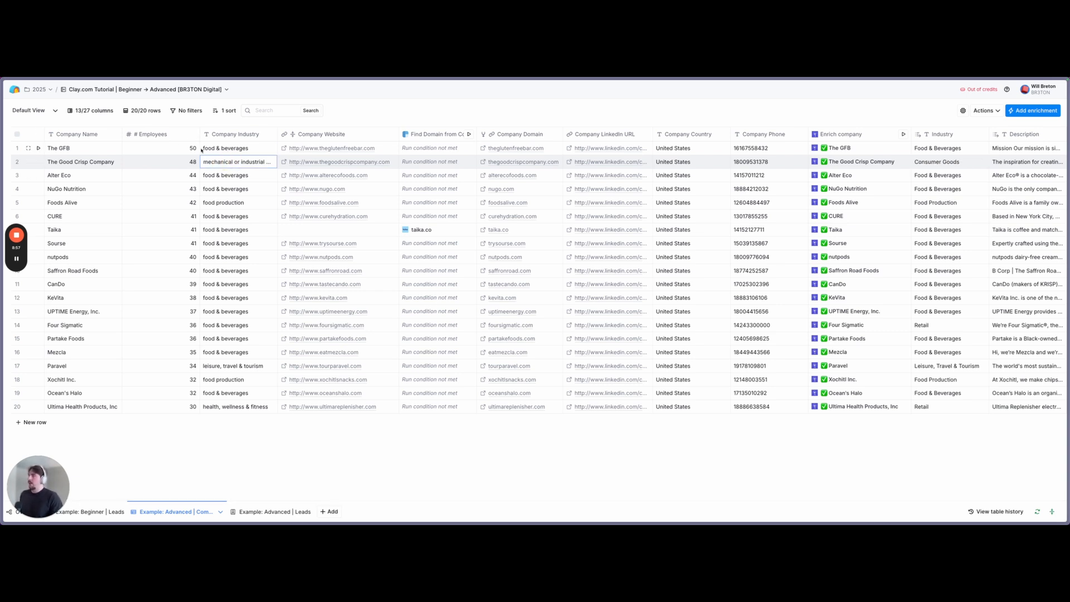
{"action": "double_click", "coordinate": [241, 163]}
{"action": "key", "text": "Escape"}
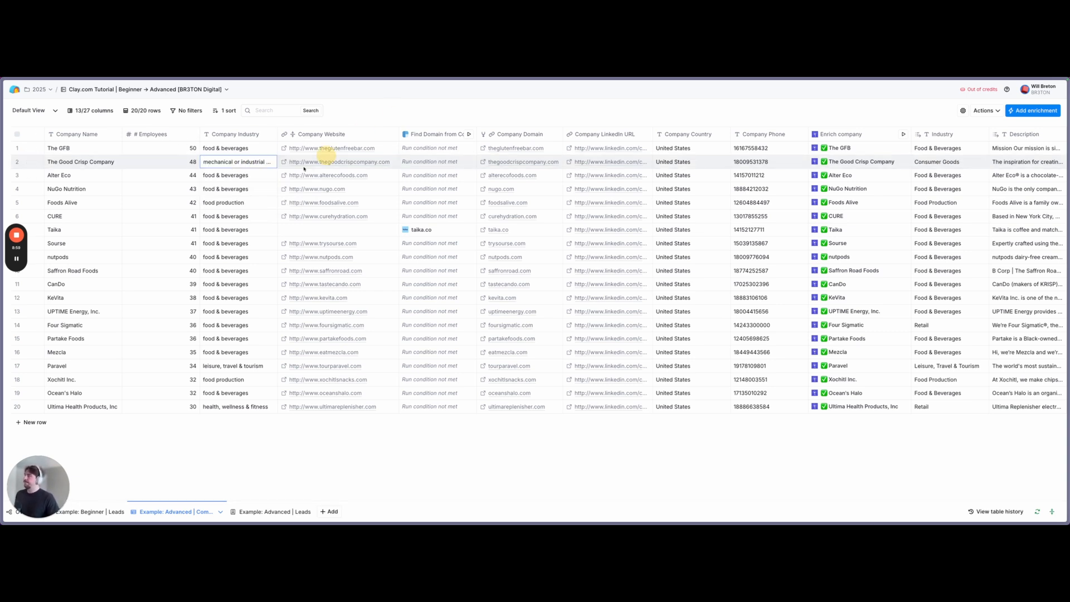
Examine The Good Crisp Company's Enrich company cell details, expand Similar Organizations, and close the details
{"action": "scroll", "coordinate": [636, 205], "scroll_direction": "right", "scroll_amount": 5}
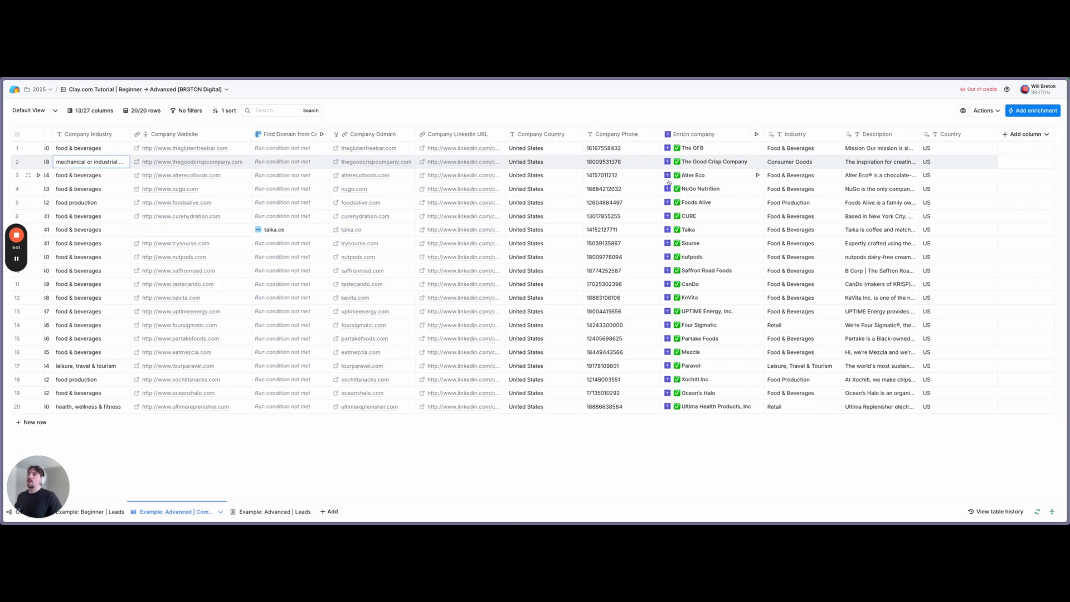
{"action": "left_click", "coordinate": [708, 161]}
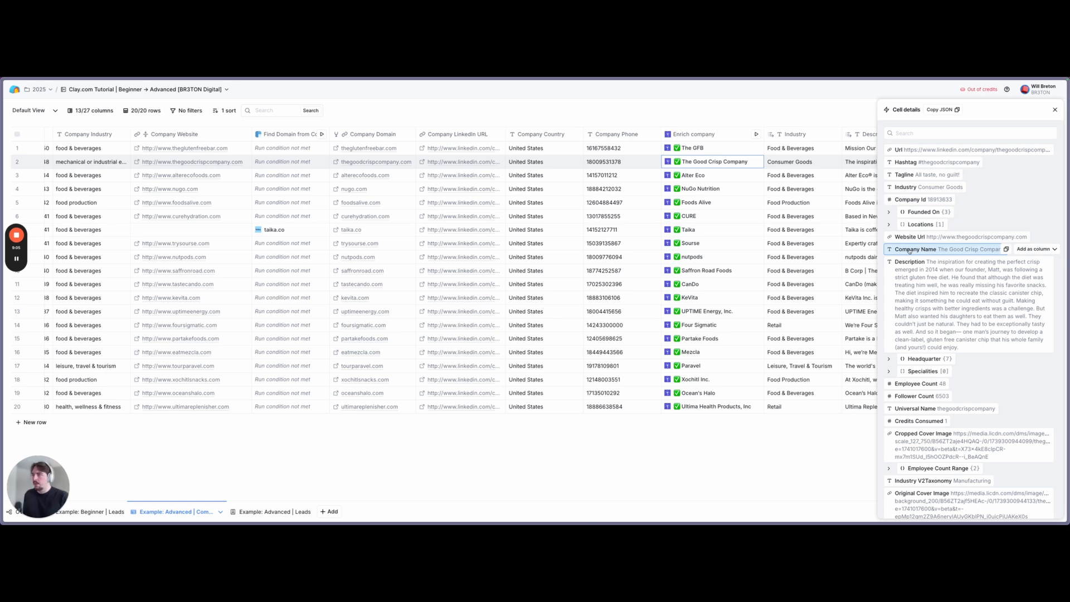
{"action": "scroll", "coordinate": [910, 251], "scroll_direction": "down", "scroll_amount": 2}
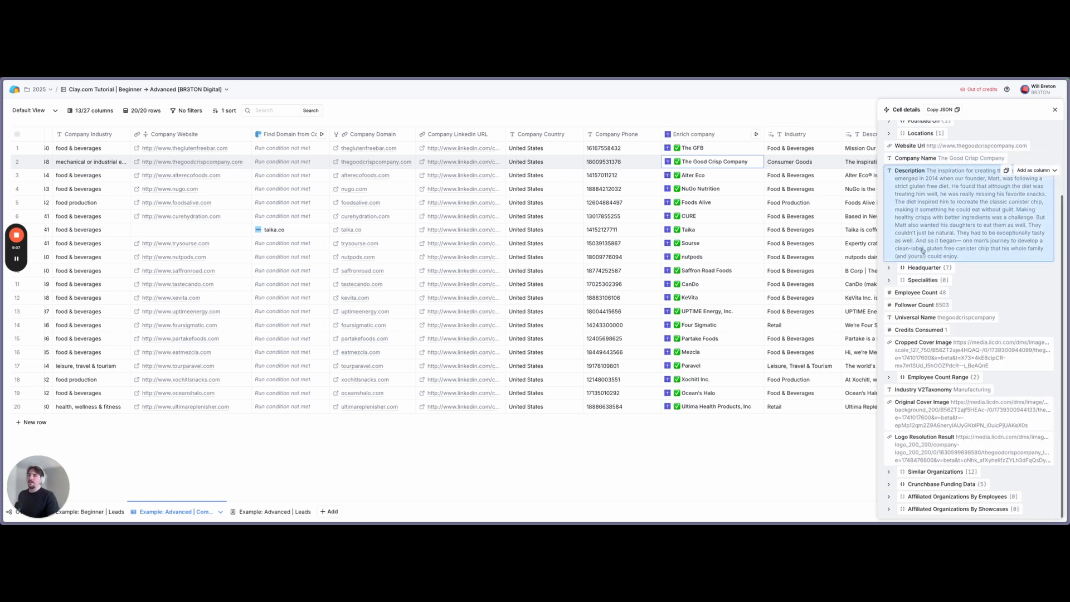
{"action": "scroll", "coordinate": [923, 251], "scroll_direction": "up", "scroll_amount": 2}
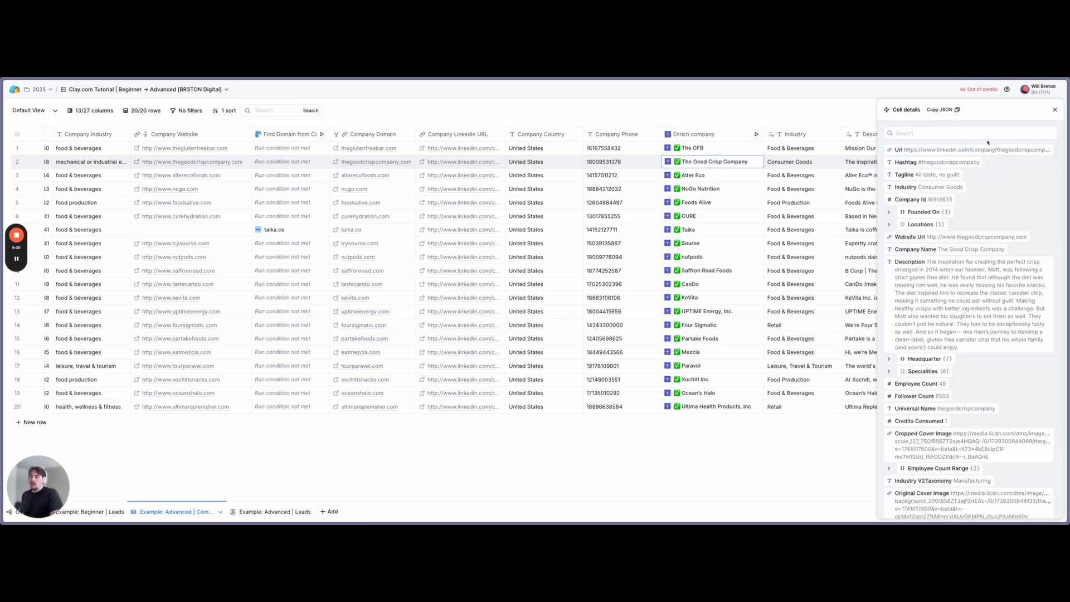
{"action": "scroll", "coordinate": [925, 223], "scroll_direction": "down", "scroll_amount": 2}
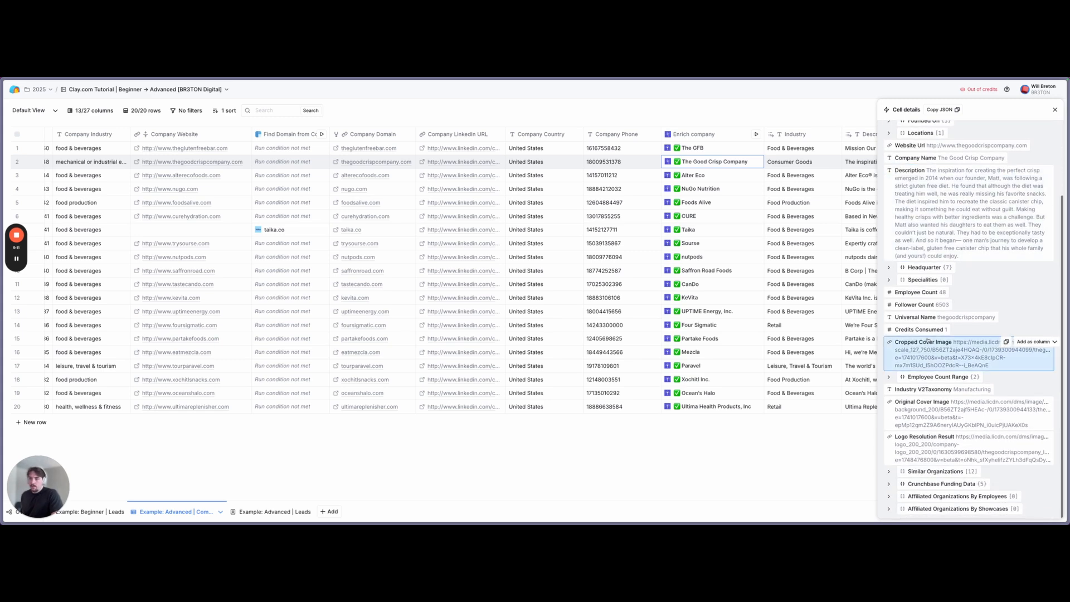
{"action": "scroll", "coordinate": [904, 366], "scroll_direction": "up", "scroll_amount": 1}
{"action": "scroll", "coordinate": [905, 449], "scroll_direction": "down", "scroll_amount": 1}
{"action": "left_click", "coordinate": [901, 471]}
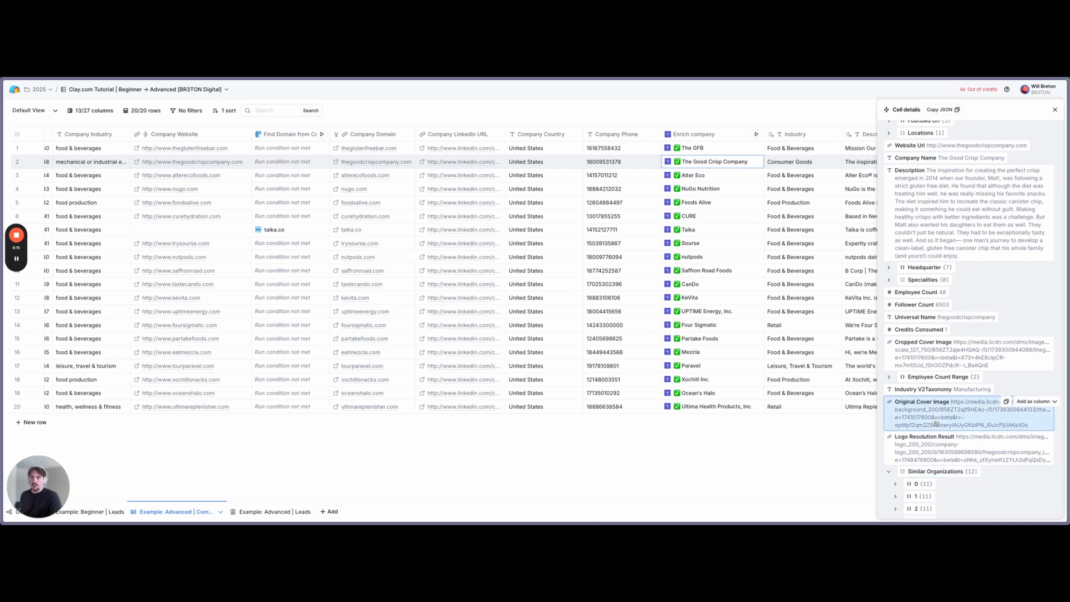
{"action": "left_click", "coordinate": [1055, 110]}
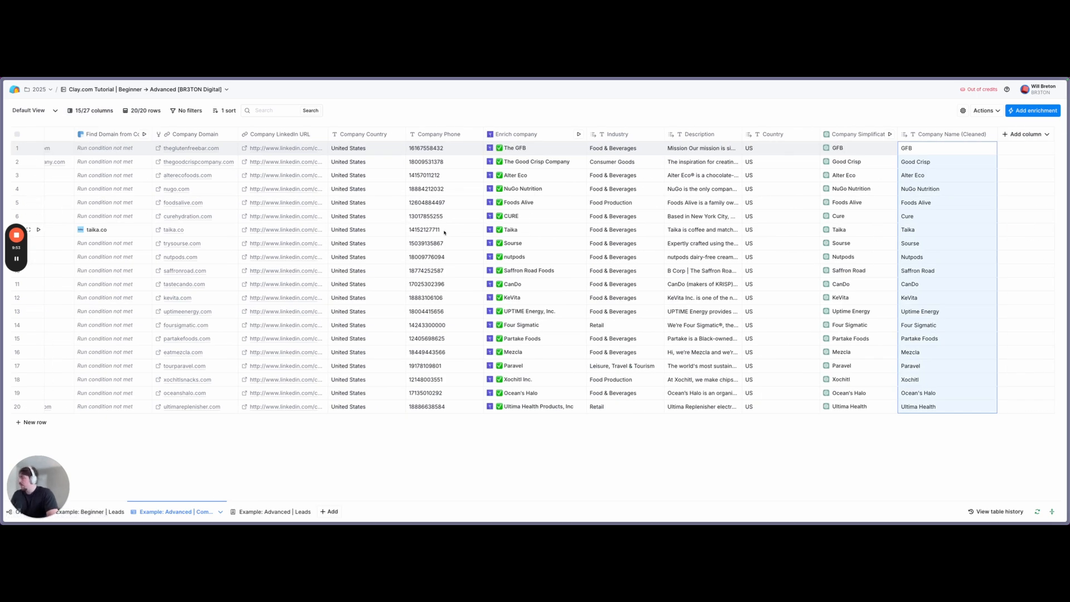
Compare the original Company Name values with the simplified names in the Company Name (Cleaned) column
{"action": "scroll", "coordinate": [445, 231], "scroll_direction": "left", "scroll_amount": 15}
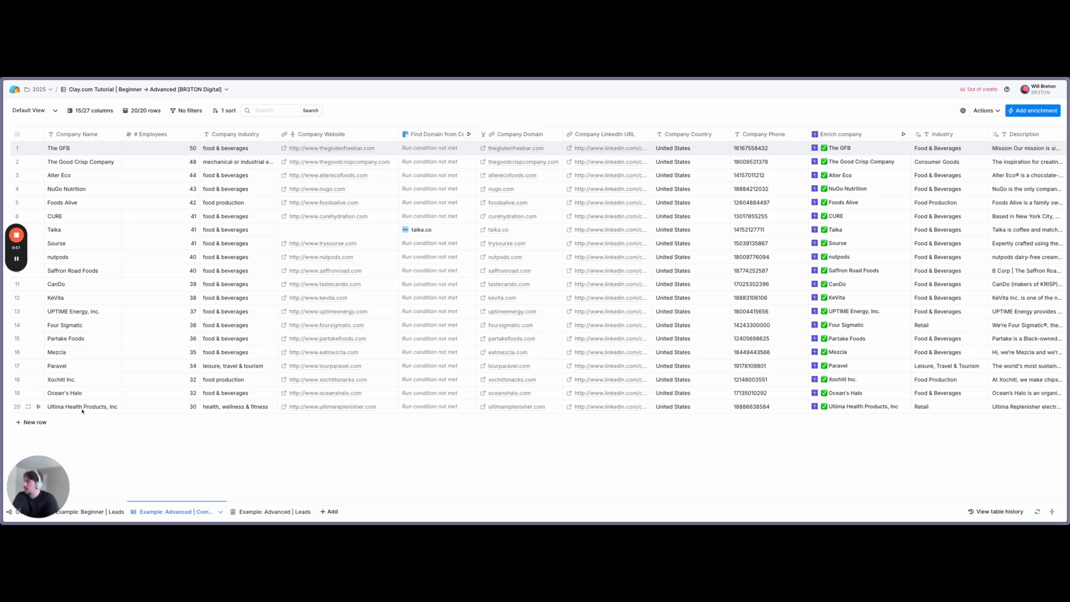
{"action": "scroll", "coordinate": [282, 413], "scroll_direction": "right", "scroll_amount": 15}
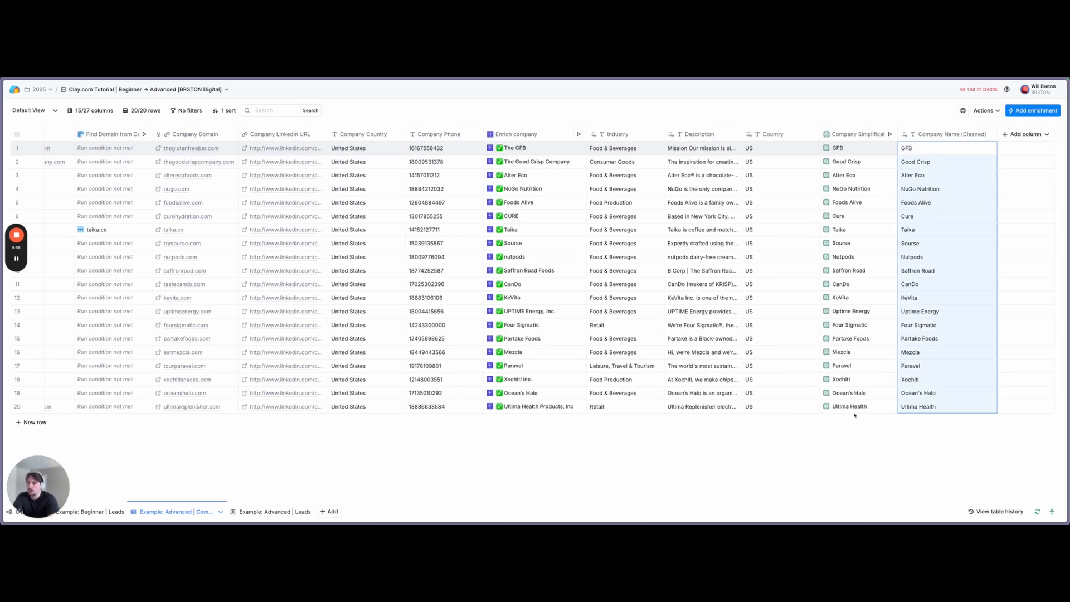
{"action": "scroll", "coordinate": [835, 333], "scroll_direction": "left", "scroll_amount": 15}
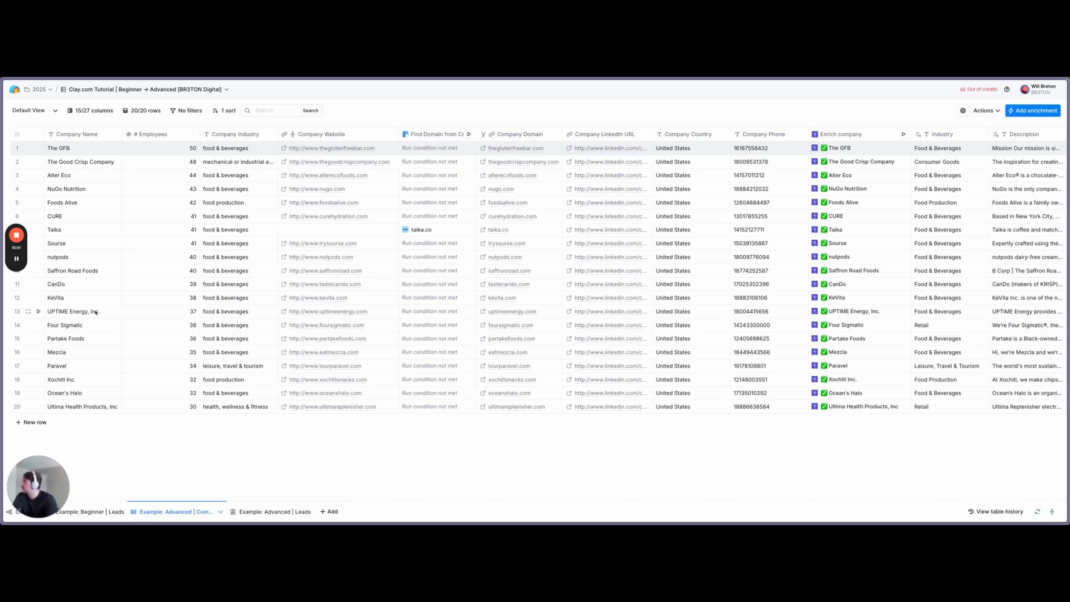
{"action": "scroll", "coordinate": [94, 313], "scroll_direction": "right", "scroll_amount": 15}
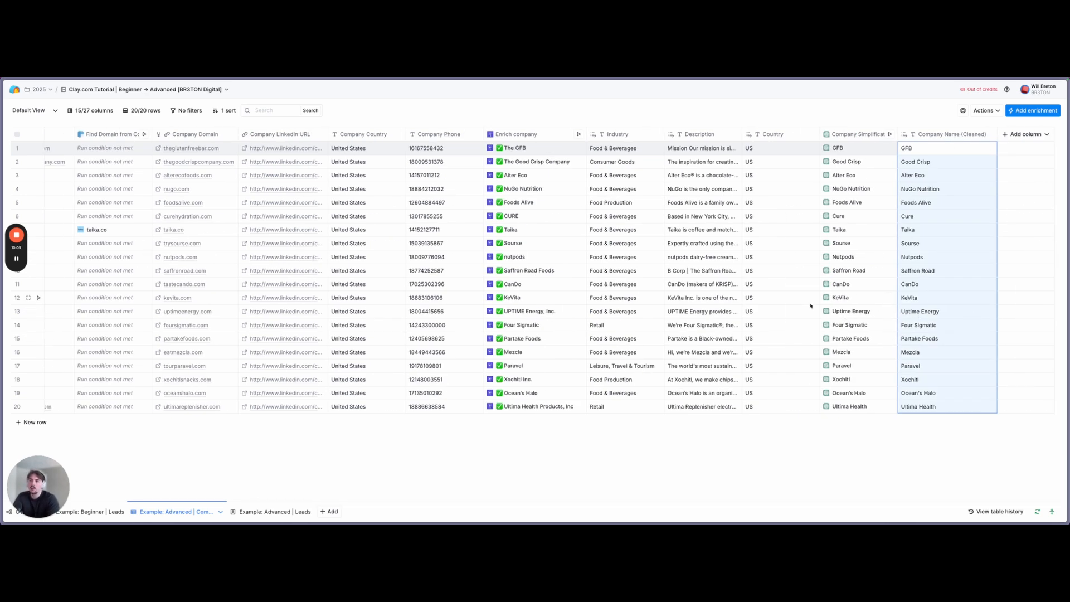
{"action": "scroll", "coordinate": [811, 306], "scroll_direction": "left", "scroll_amount": 10}
{"action": "scroll", "coordinate": [396, 200], "scroll_direction": "right", "scroll_amount": 6}
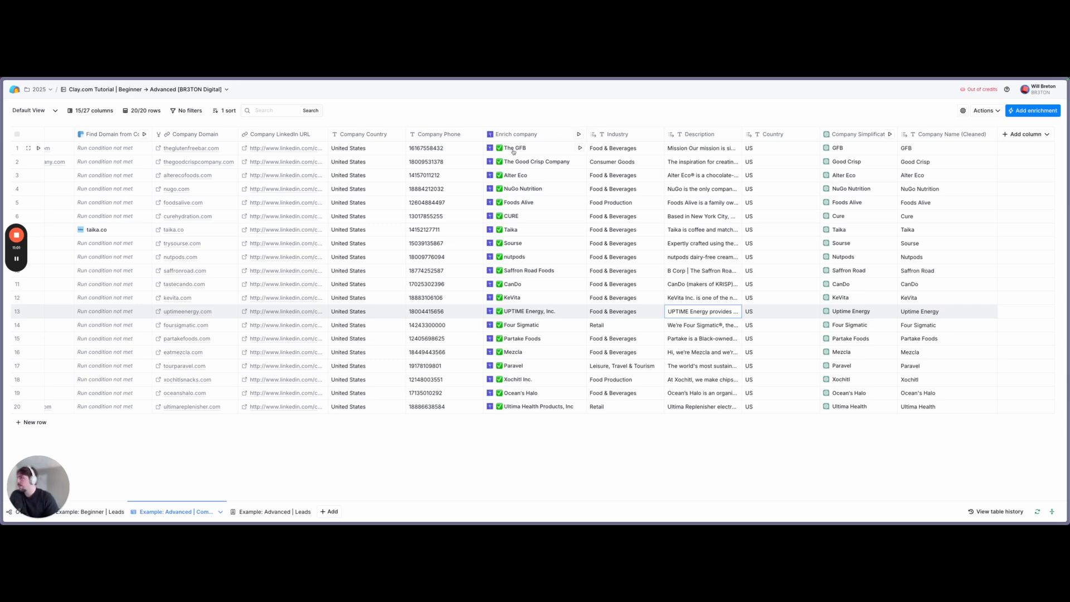
Compare The Good Crisp Company's original Company Industry value with the enriched Industry and Description columns
{"action": "scroll", "coordinate": [506, 148], "scroll_direction": "left", "scroll_amount": 6}
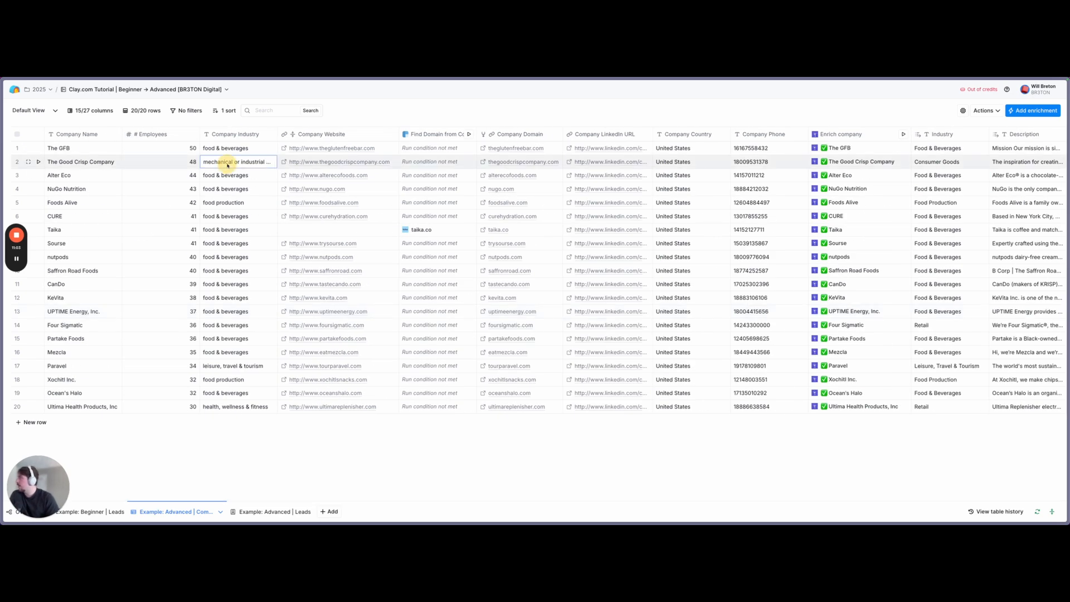
{"action": "left_click", "coordinate": [161, 175]}
{"action": "scroll", "coordinate": [476, 300], "scroll_direction": "right", "scroll_amount": 5}
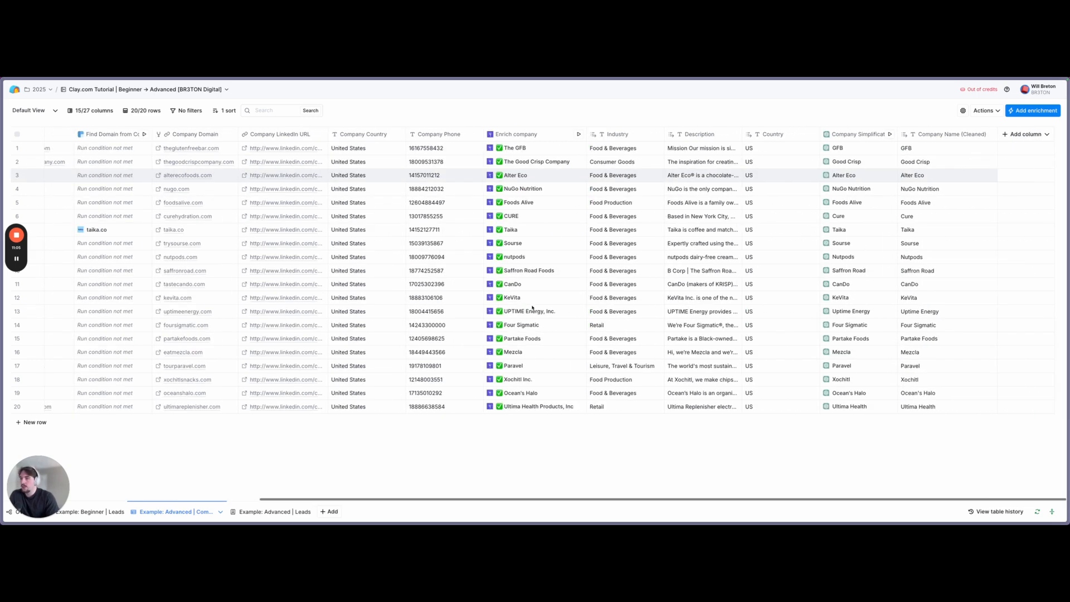
{"action": "scroll", "coordinate": [428, 257], "scroll_direction": "left", "scroll_amount": 5}
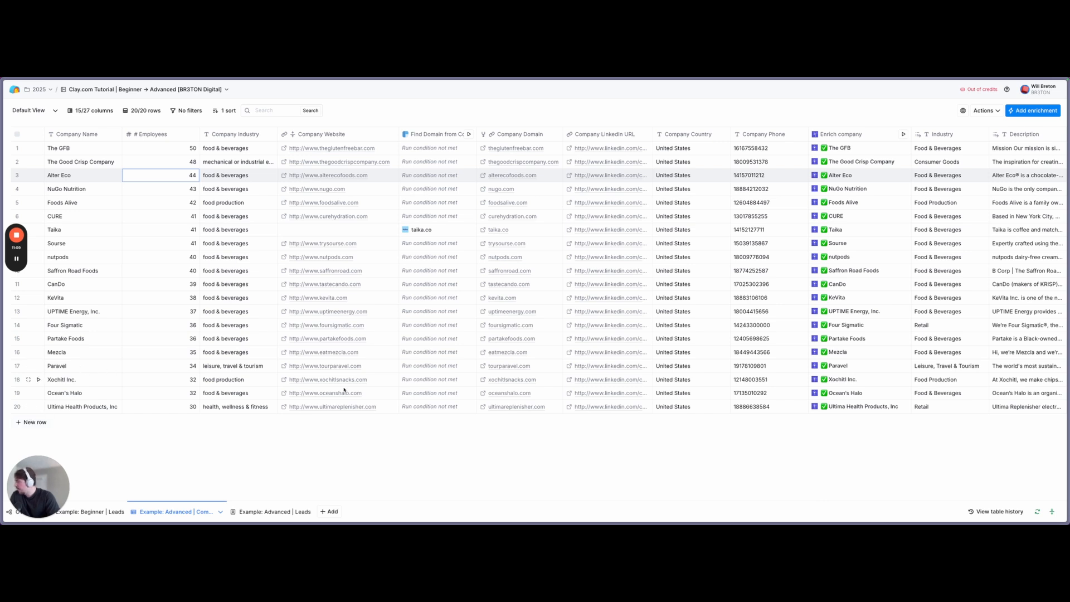
Check Paravel's industry and description, then open its company domain, browse the website preview and close it
{"action": "right_click", "coordinate": [209, 368]}
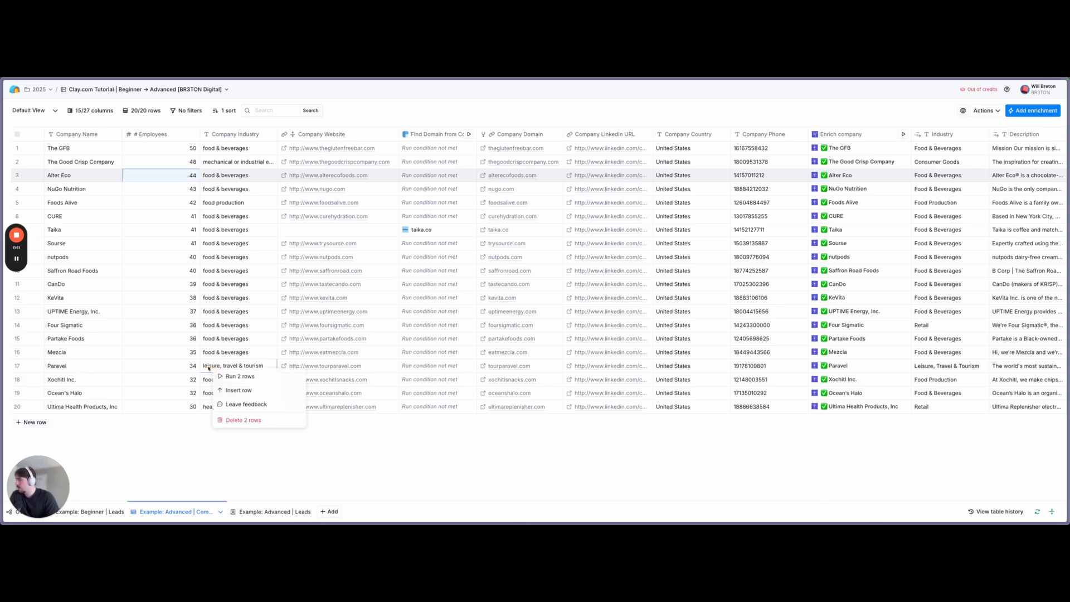
{"action": "left_click", "coordinate": [170, 364]}
{"action": "scroll", "coordinate": [261, 368], "scroll_direction": "right", "scroll_amount": 5}
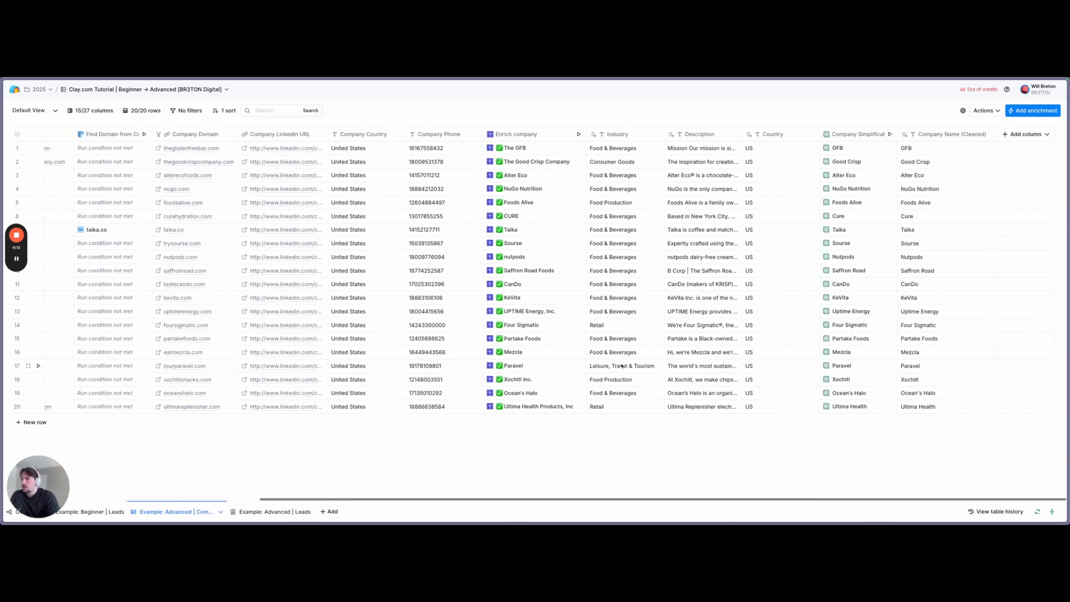
{"action": "left_click", "coordinate": [723, 369]}
{"action": "scroll", "coordinate": [427, 368], "scroll_direction": "left", "scroll_amount": 3}
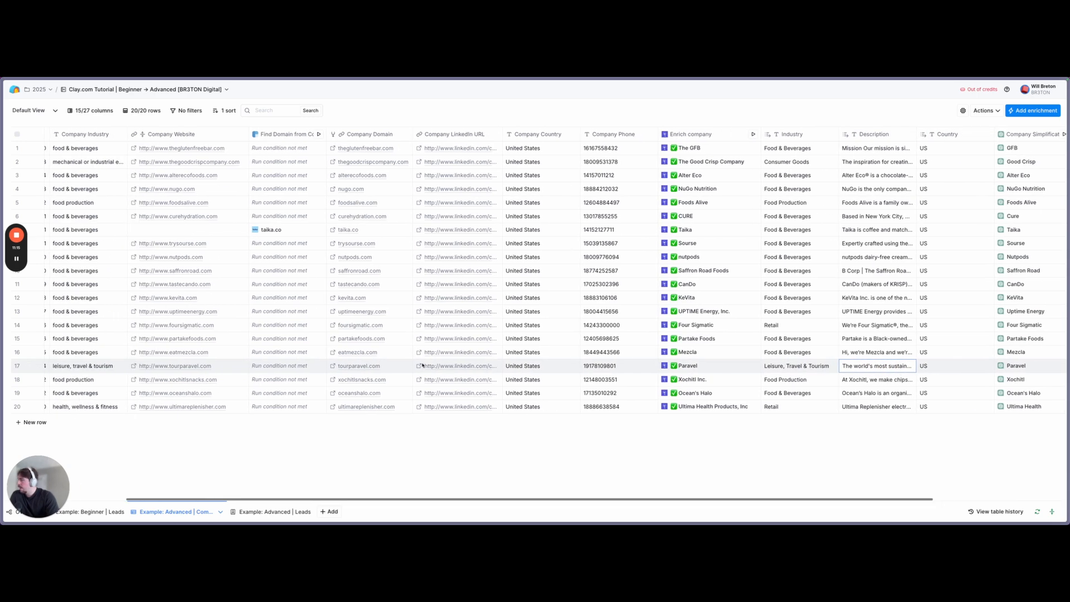
{"action": "left_click", "coordinate": [336, 368]}
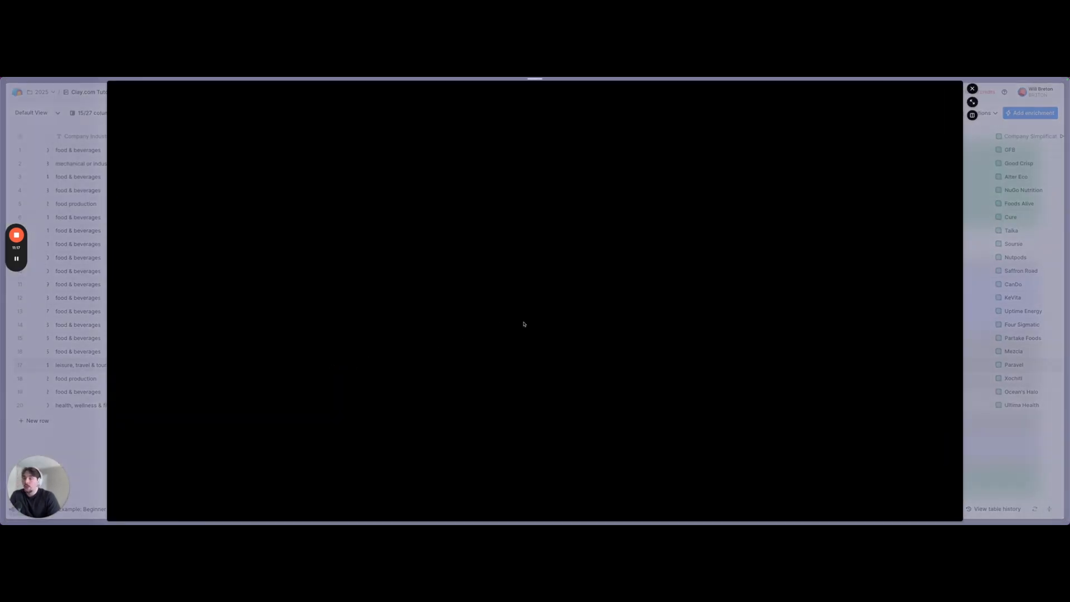
{"action": "scroll", "coordinate": [611, 254], "scroll_direction": "down", "scroll_amount": 10}
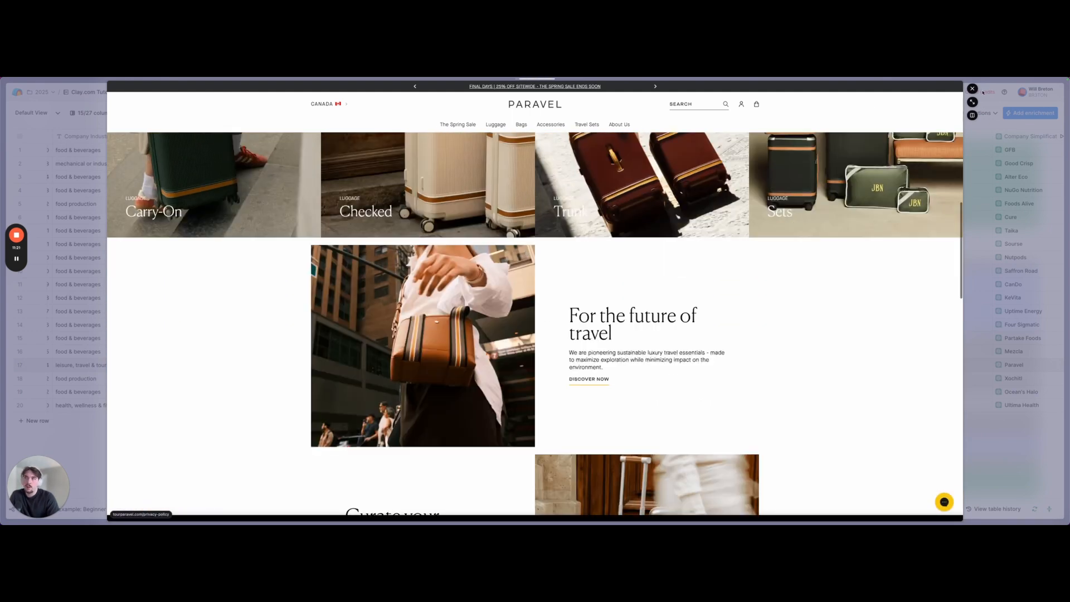
{"action": "left_click", "coordinate": [973, 88]}
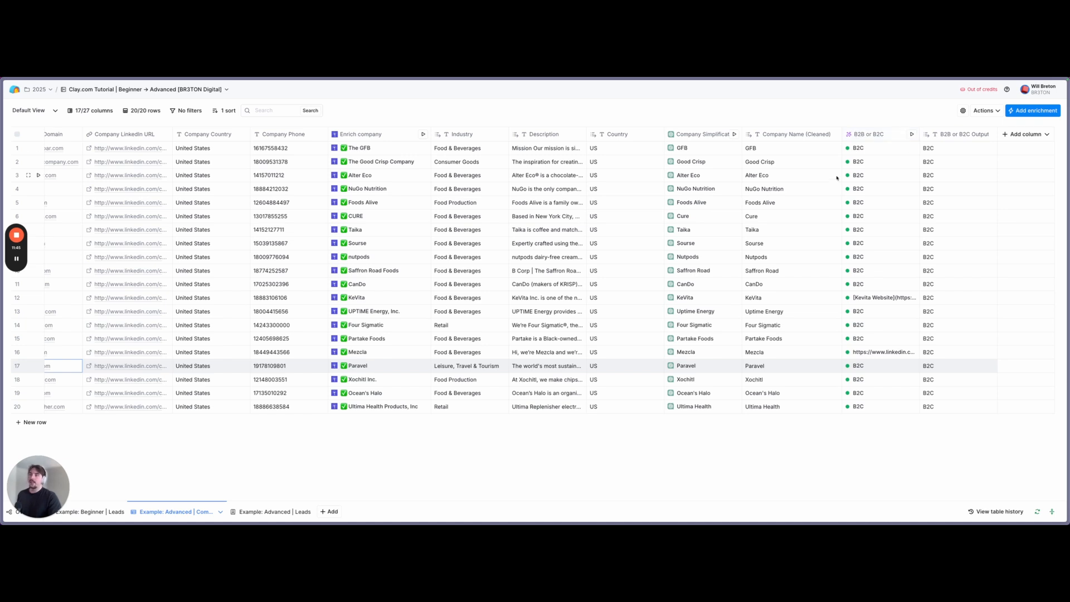
Open the B2B or B2C column's configuration, read its prompt and close it without changes
{"action": "left_click", "coordinate": [880, 135]}
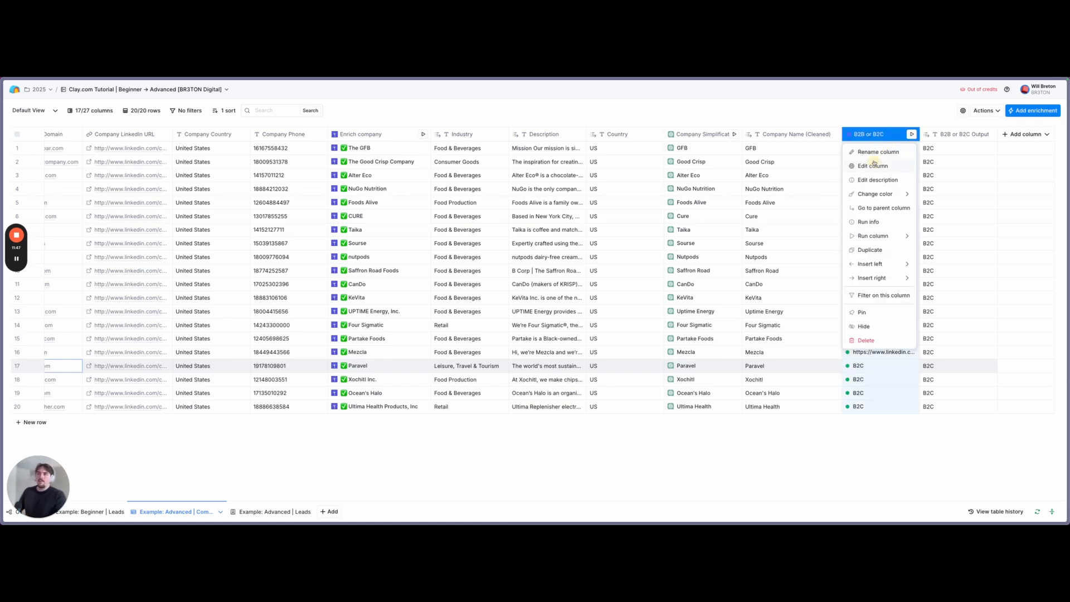
{"action": "left_click", "coordinate": [873, 166]}
{"action": "scroll", "coordinate": [955, 279], "scroll_direction": "down", "scroll_amount": 2}
{"action": "scroll", "coordinate": [937, 273], "scroll_direction": "up", "scroll_amount": 2}
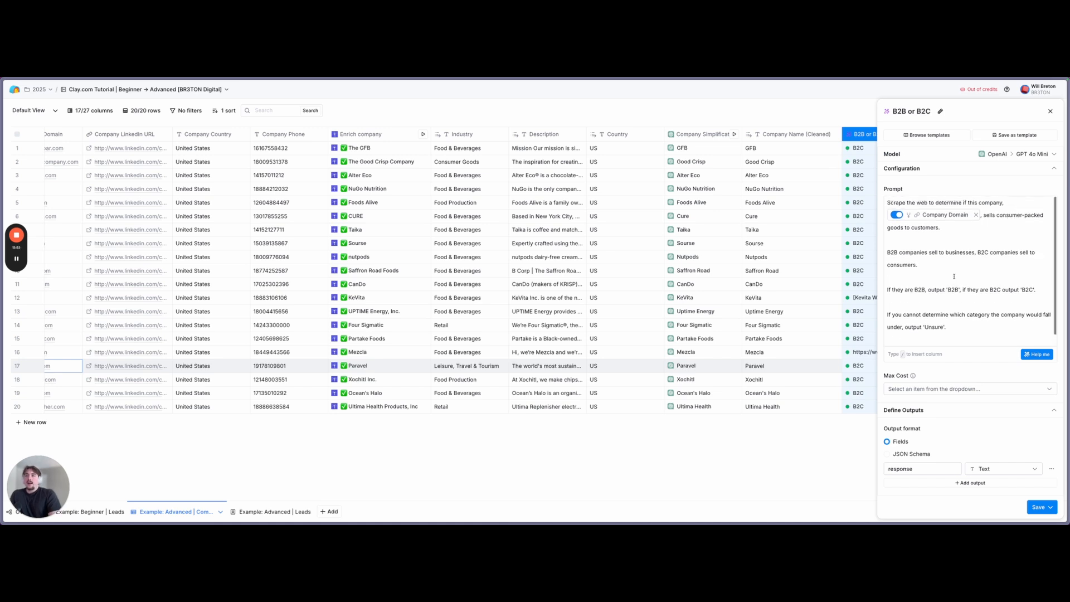
{"action": "left_click", "coordinate": [924, 270]}
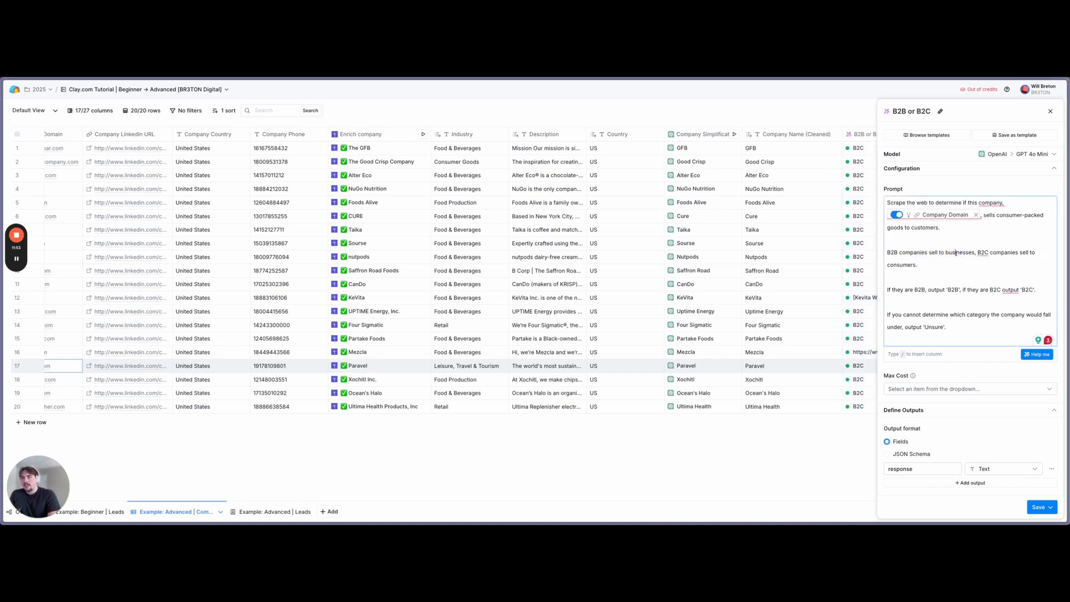
{"action": "left_click", "coordinate": [1050, 112]}
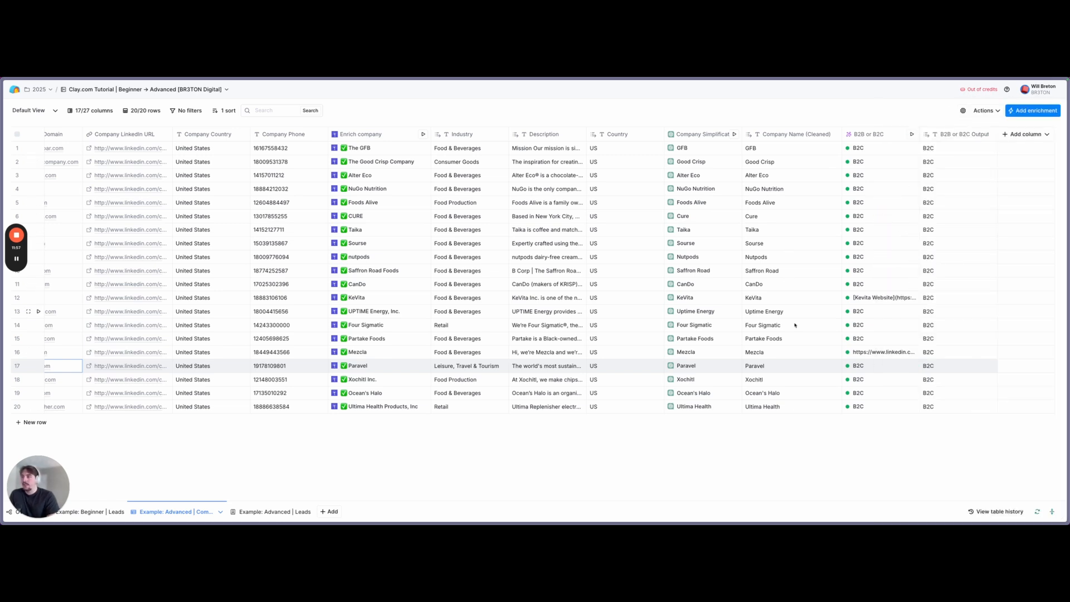
Reopen the B2B or B2C column's configuration, highlight its Only run if condition on Enrich company, and close it
{"action": "scroll", "coordinate": [222, 377], "scroll_direction": "left", "scroll_amount": 4}
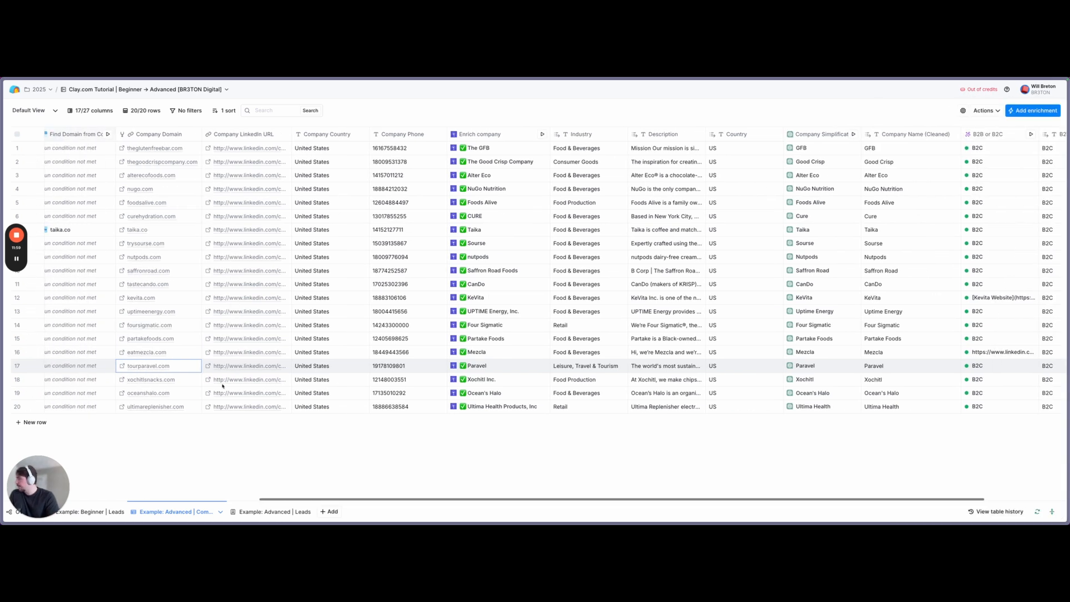
{"action": "scroll", "coordinate": [223, 387], "scroll_direction": "right", "scroll_amount": 4}
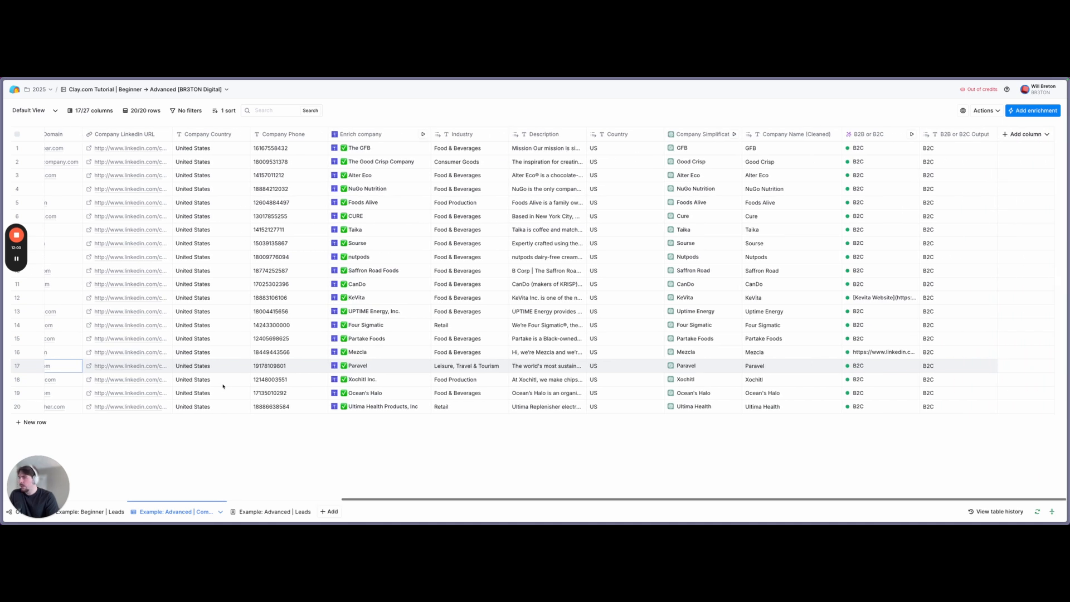
{"action": "left_click", "coordinate": [870, 134]}
{"action": "left_click", "coordinate": [859, 166]}
{"action": "scroll", "coordinate": [937, 453], "scroll_direction": "down", "scroll_amount": 5}
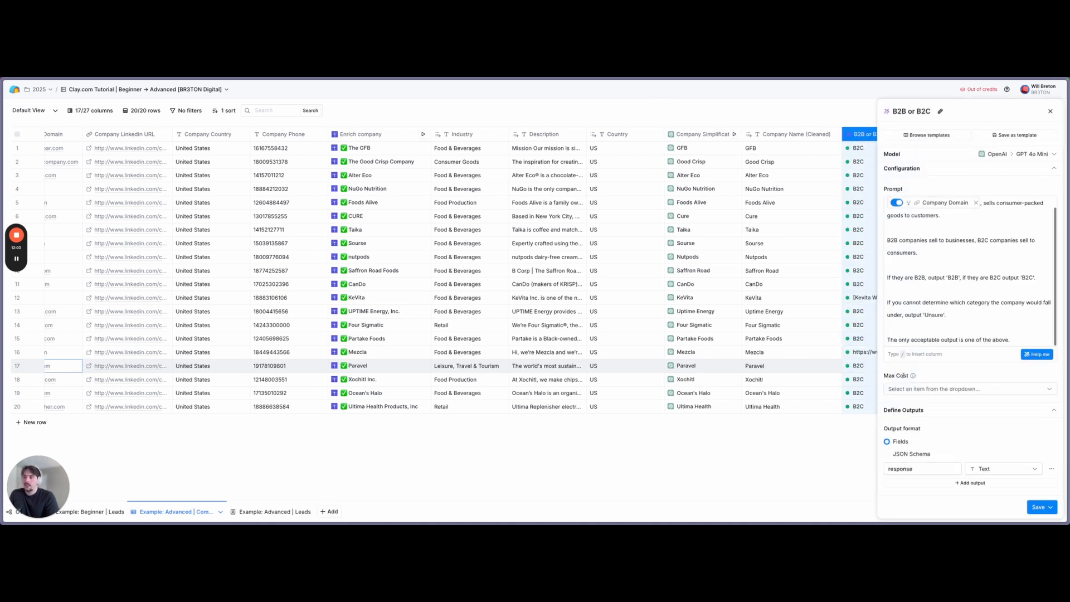
{"action": "left_click_drag", "start_coordinate": [954, 466], "coordinate": [884, 466]}
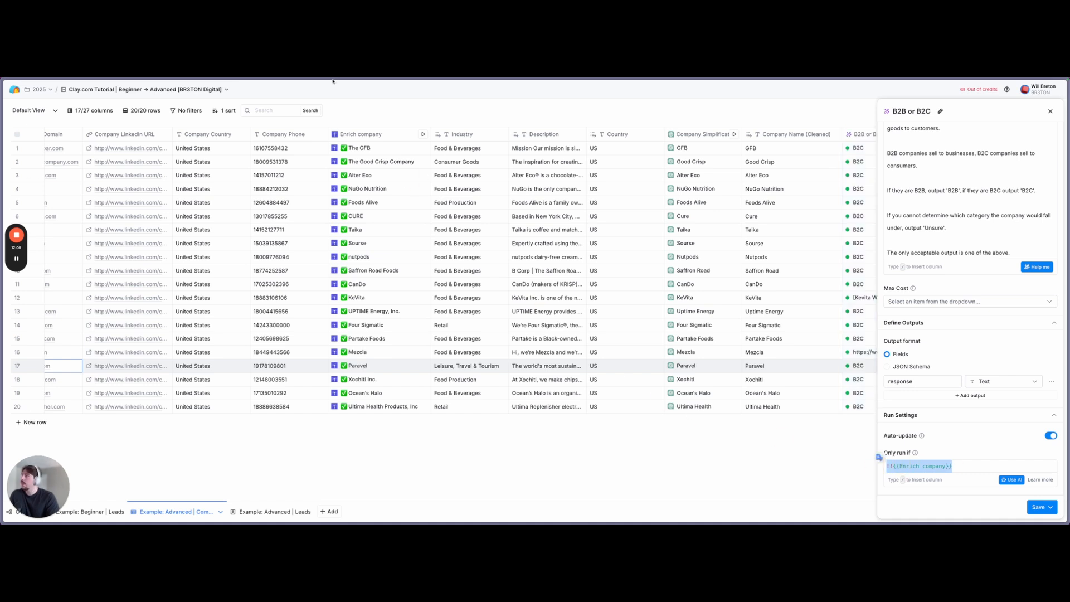
{"action": "left_click", "coordinate": [1050, 111]}
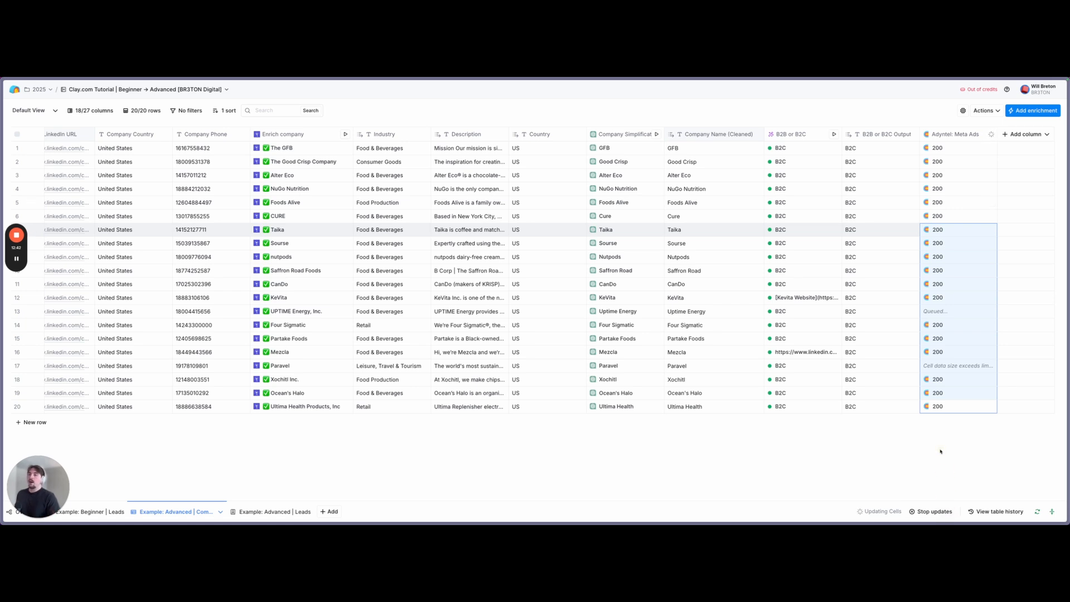
View the cell details of The GFB's Adyntel: Meta Ads result and close them
{"action": "left_click", "coordinate": [871, 231]}
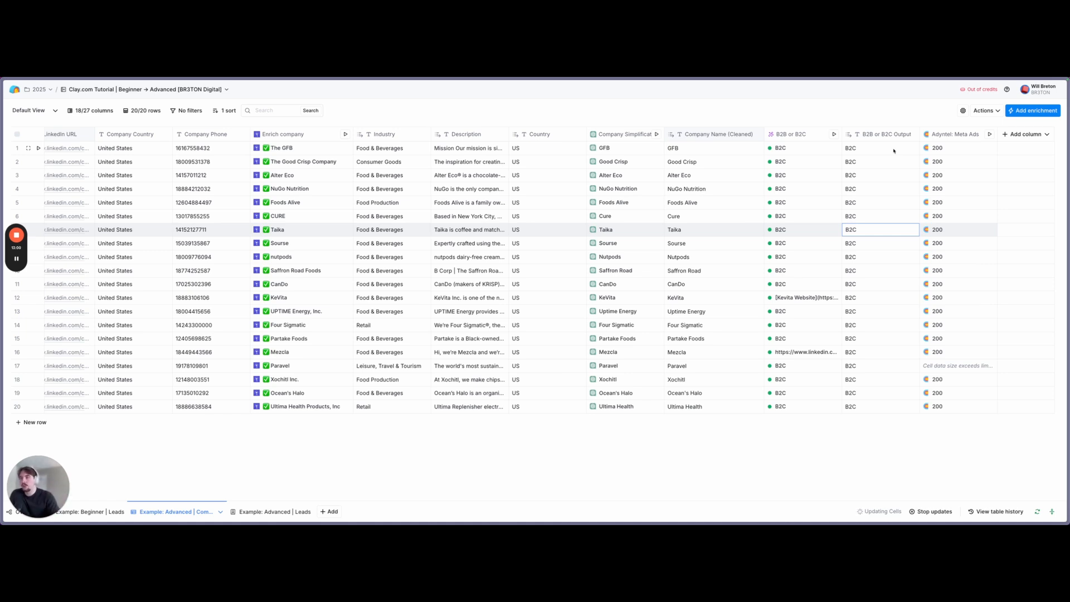
{"action": "left_click", "coordinate": [943, 151]}
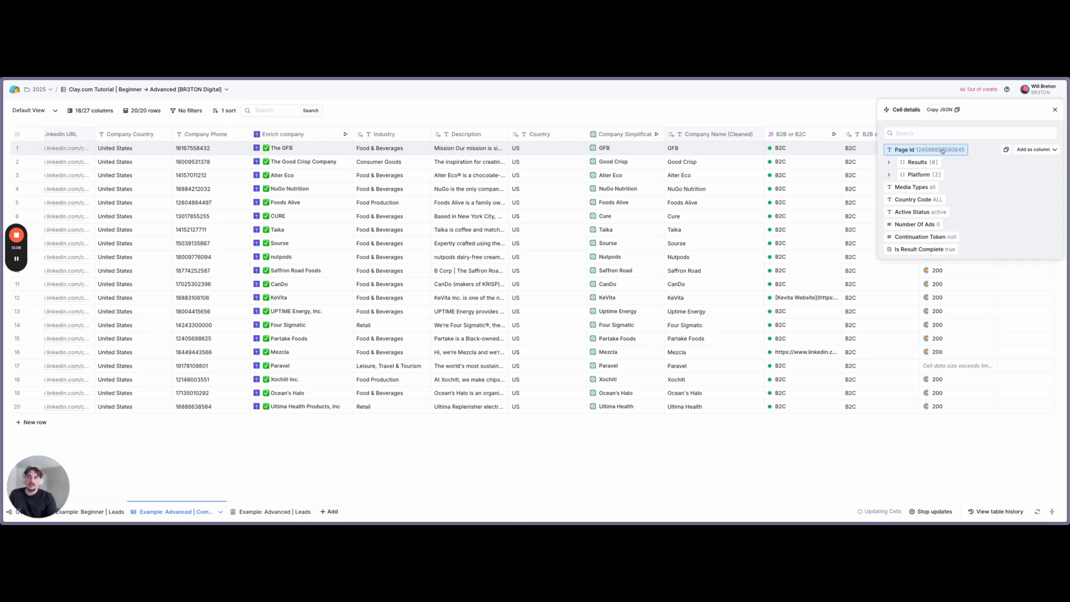
{"action": "left_click", "coordinate": [1053, 111]}
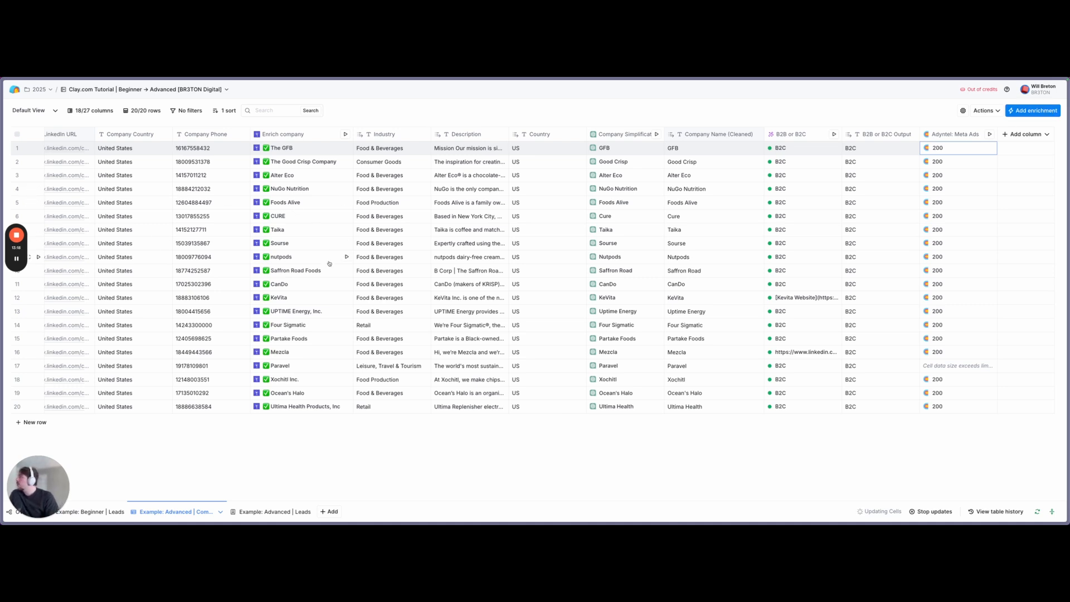
Check Mezcla's Adyntel: Meta Ads cell details, then open NuGo Nutrition's and expand its first ad result to read the fields
{"action": "left_click_drag", "start_coordinate": [941, 151], "coordinate": [933, 354]}
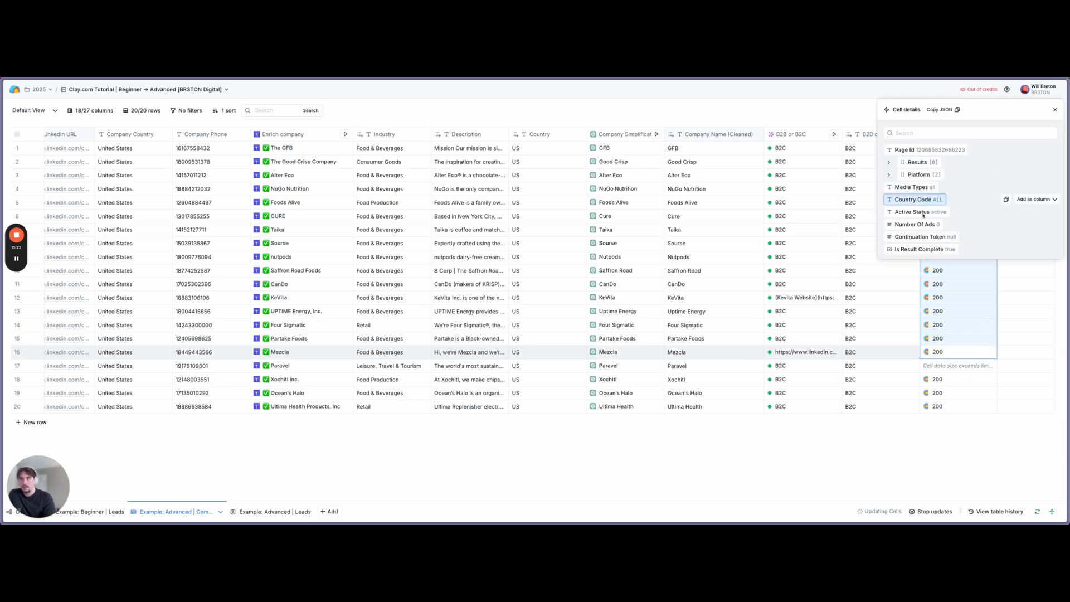
{"action": "left_click", "coordinate": [1055, 110]}
{"action": "left_click", "coordinate": [939, 188]}
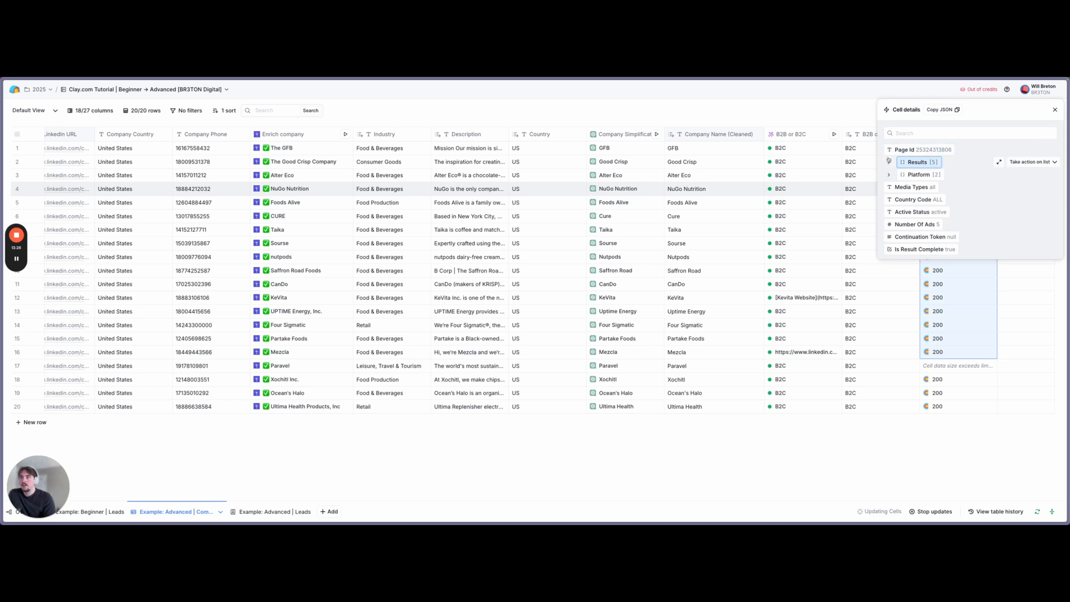
{"action": "left_click", "coordinate": [889, 162]}
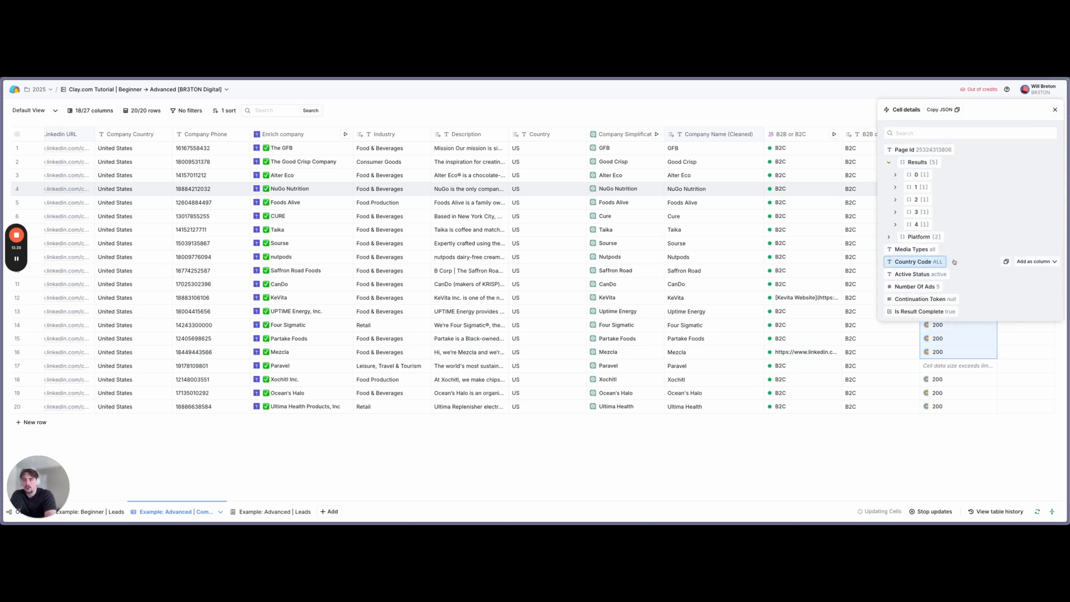
{"action": "left_click", "coordinate": [896, 175]}
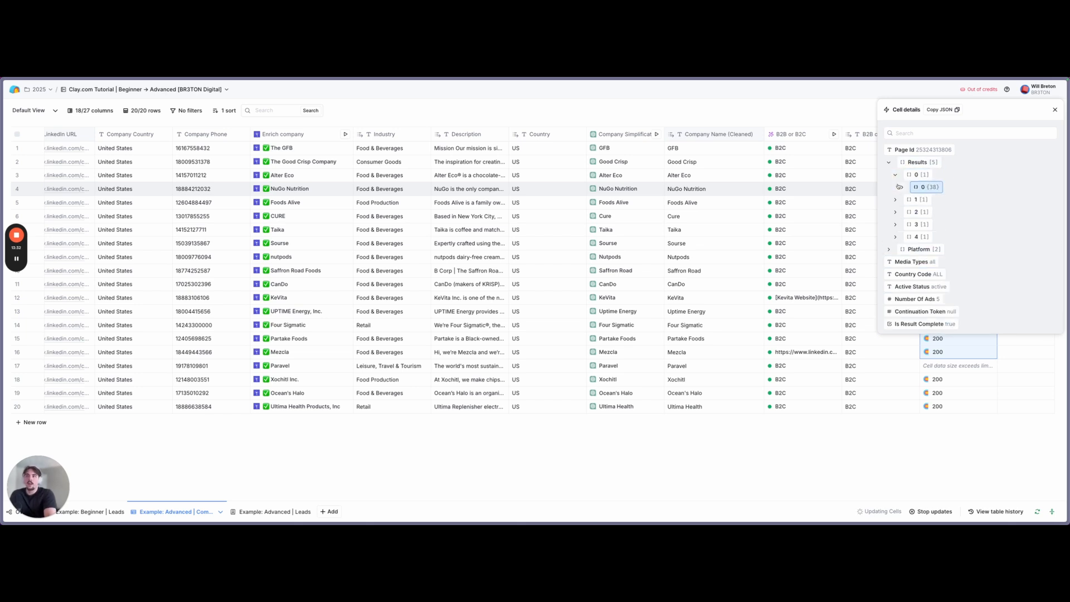
{"action": "left_click", "coordinate": [899, 186]}
{"action": "scroll", "coordinate": [916, 206], "scroll_direction": "down", "scroll_amount": 5}
{"action": "scroll", "coordinate": [917, 207], "scroll_direction": "down", "scroll_amount": 4}
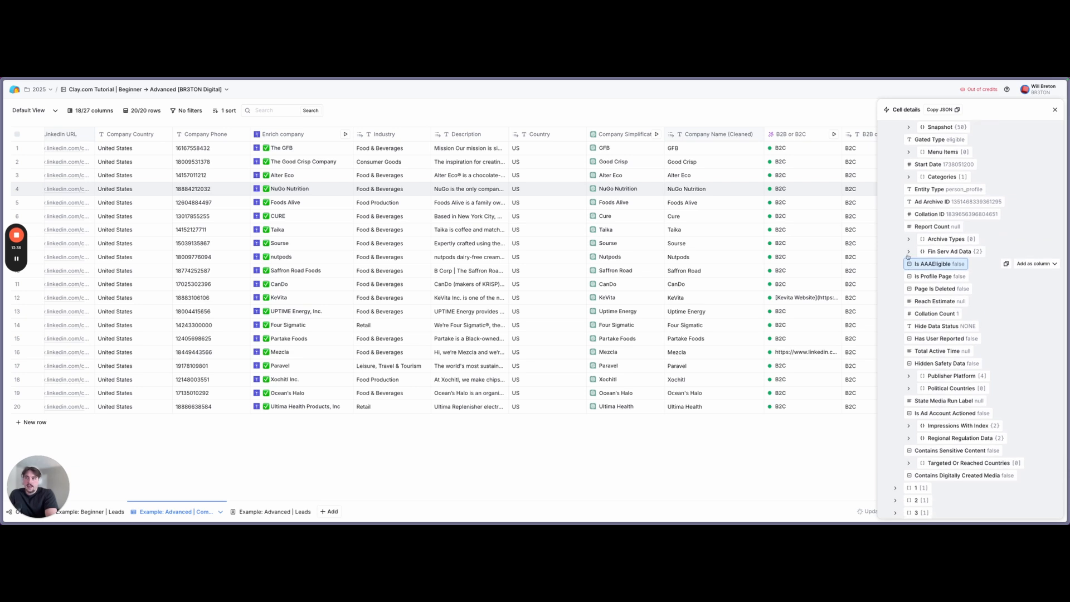
{"action": "scroll", "coordinate": [911, 289], "scroll_direction": "down", "scroll_amount": 2}
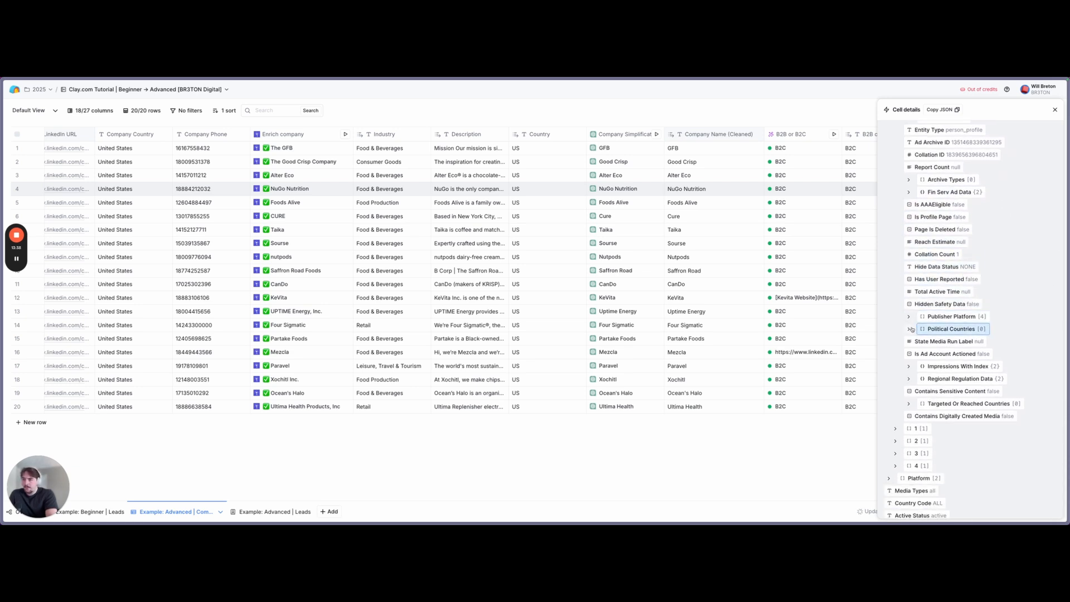
{"action": "scroll", "coordinate": [912, 329], "scroll_direction": "down", "scroll_amount": 1}
{"action": "scroll", "coordinate": [910, 351], "scroll_direction": "up", "scroll_amount": 3}
{"action": "scroll", "coordinate": [908, 364], "scroll_direction": "up", "scroll_amount": 8}
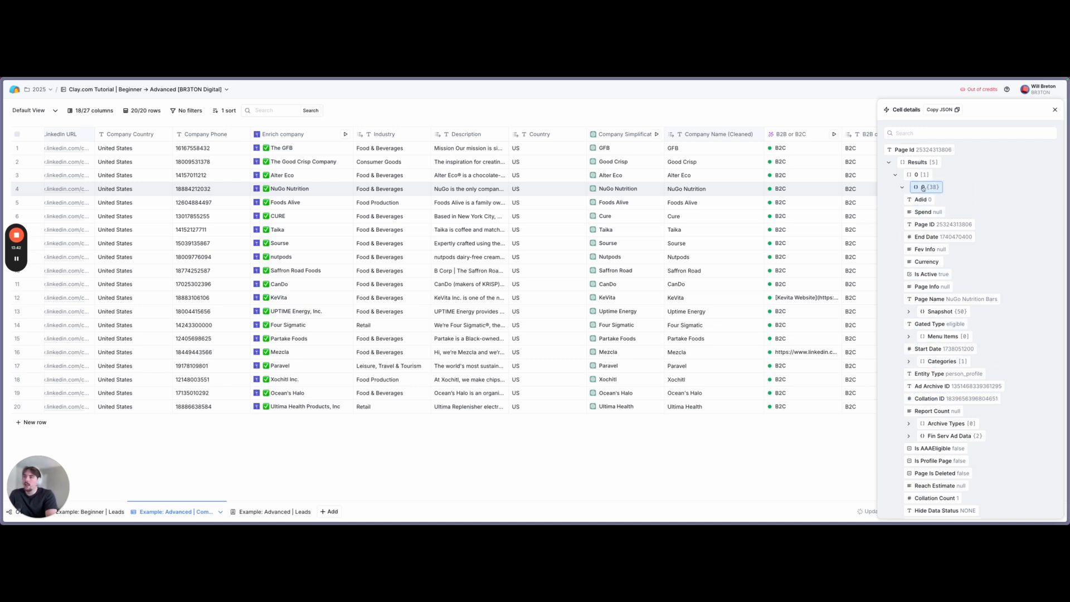
Expand the ad's Snapshot down to Body, Markup and Context in NuGo Nutrition's cell details
{"action": "scroll", "coordinate": [910, 237], "scroll_direction": "down", "scroll_amount": 3}
{"action": "left_click", "coordinate": [910, 236]}
{"action": "scroll", "coordinate": [912, 236], "scroll_direction": "down", "scroll_amount": 1}
{"action": "left_click", "coordinate": [915, 231]}
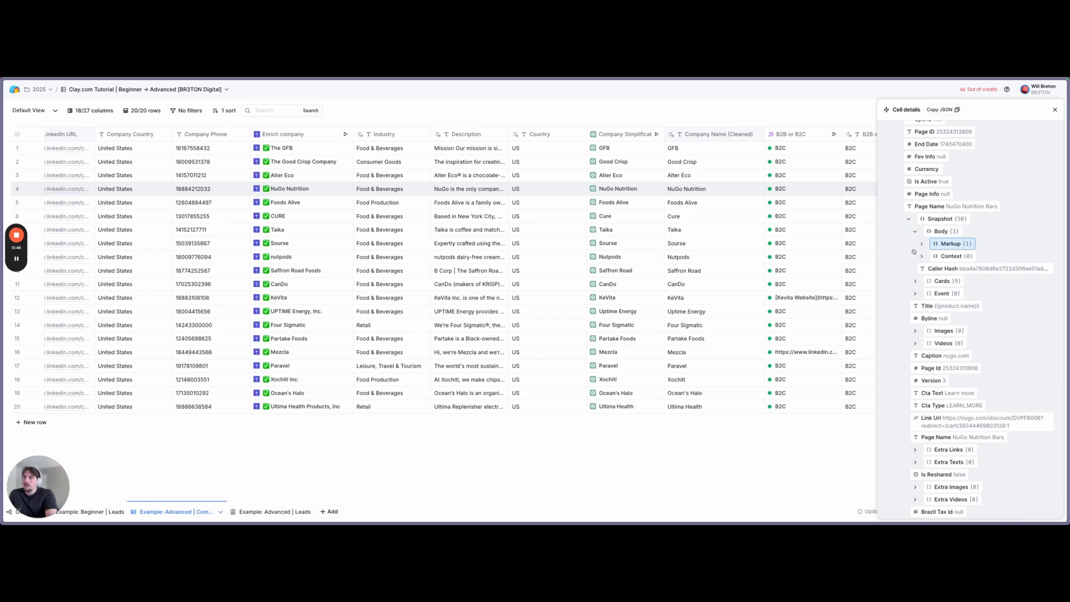
{"action": "left_click", "coordinate": [921, 243]}
{"action": "left_click", "coordinate": [921, 268]}
{"action": "scroll", "coordinate": [921, 273], "scroll_direction": "down", "scroll_amount": 3}
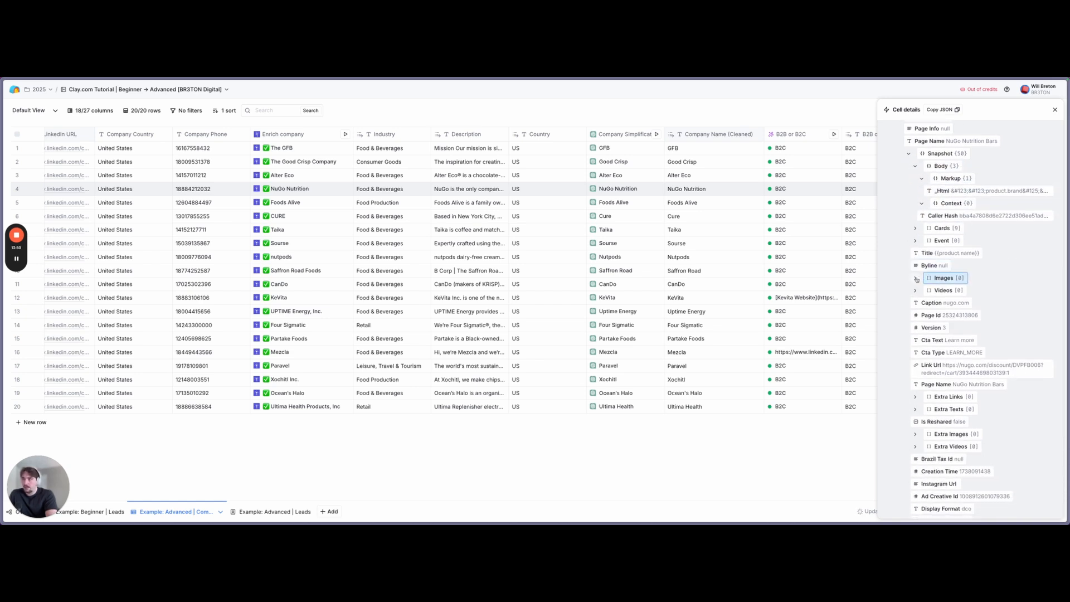
Expand the snapshot's Images, Videos and Extra Links, read its remaining fields, and close NuGo Nutrition's cell details
{"action": "left_click", "coordinate": [917, 278]}
{"action": "left_click", "coordinate": [916, 291]}
{"action": "scroll", "coordinate": [915, 306], "scroll_direction": "down", "scroll_amount": 3}
{"action": "scroll", "coordinate": [914, 307], "scroll_direction": "down", "scroll_amount": 1}
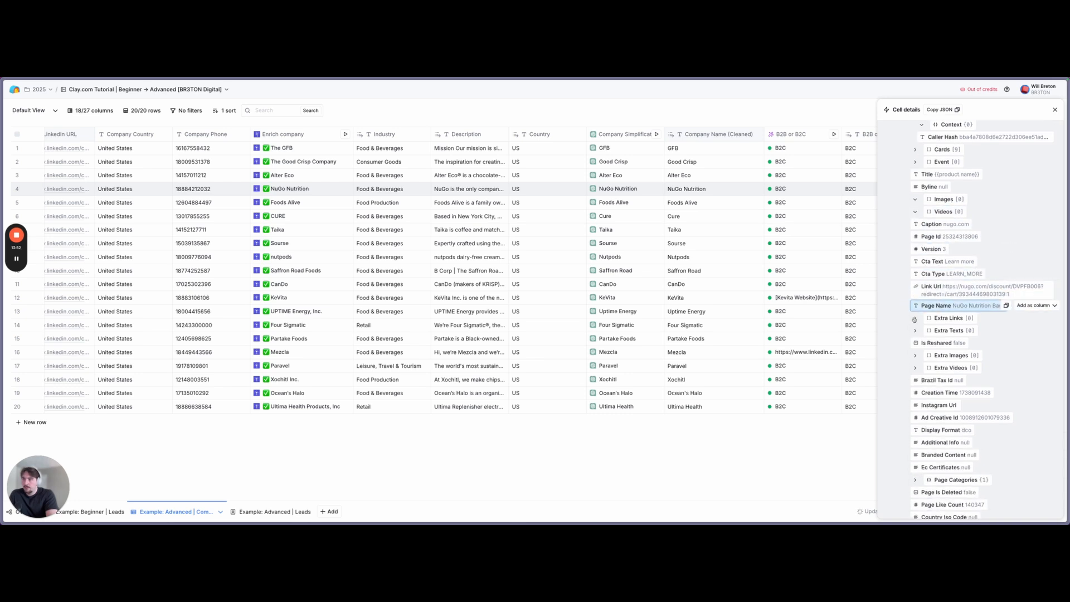
{"action": "left_click", "coordinate": [915, 297]}
{"action": "scroll", "coordinate": [915, 301], "scroll_direction": "down", "scroll_amount": 2}
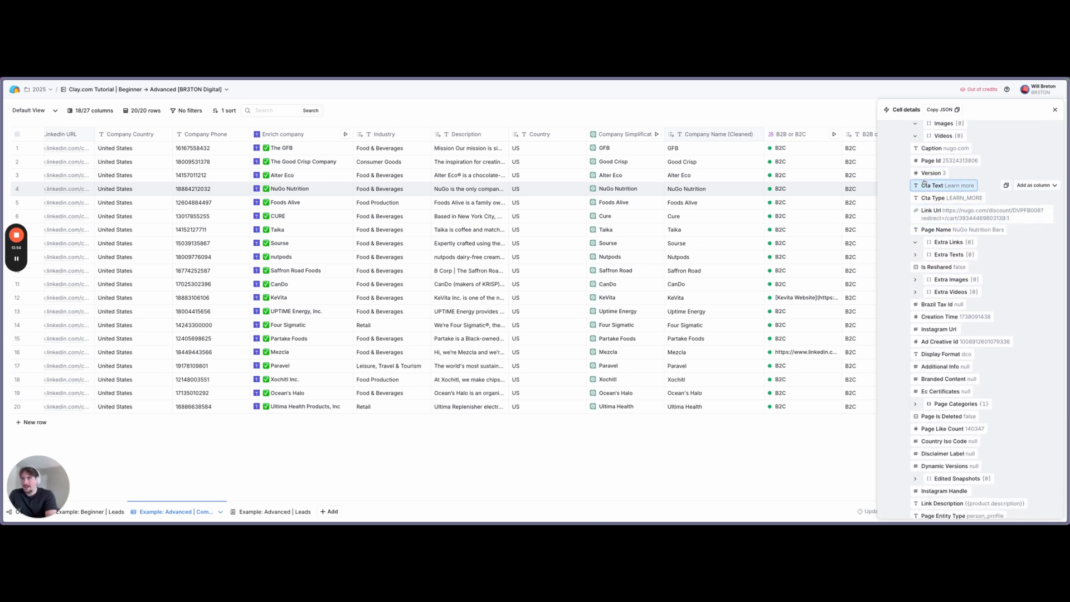
{"action": "scroll", "coordinate": [927, 222], "scroll_direction": "up", "scroll_amount": 2}
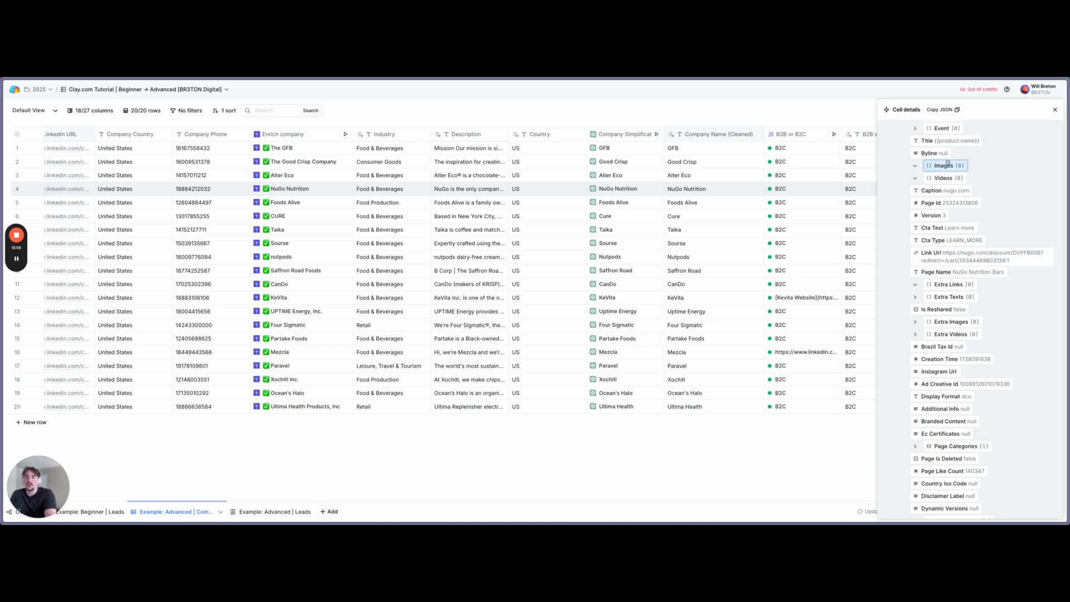
{"action": "scroll", "coordinate": [937, 315], "scroll_direction": "down", "scroll_amount": 10}
{"action": "scroll", "coordinate": [934, 314], "scroll_direction": "down", "scroll_amount": 2}
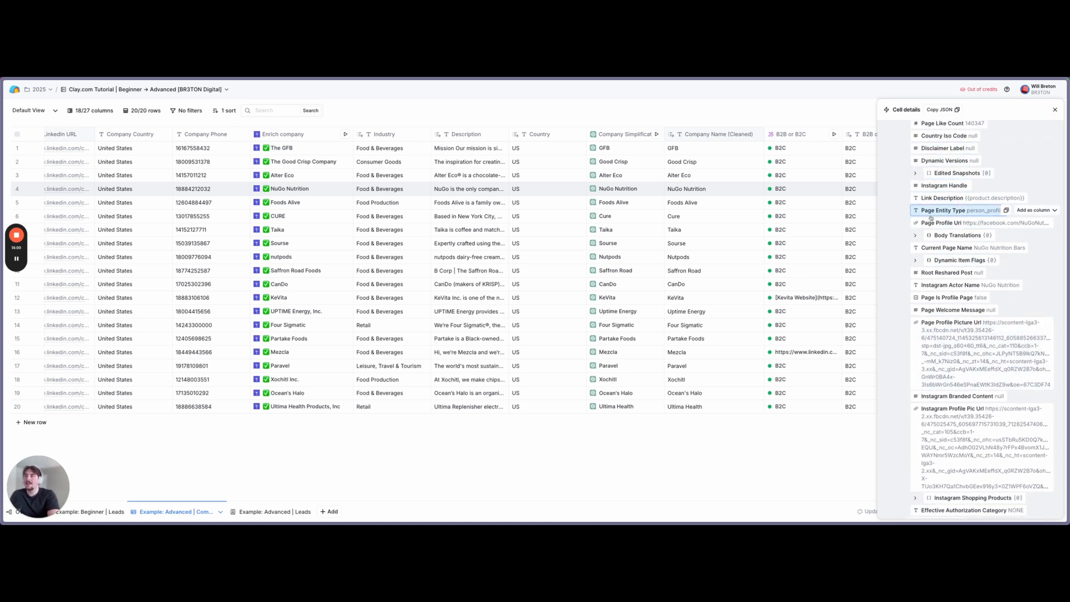
{"action": "left_click", "coordinate": [1055, 110]}
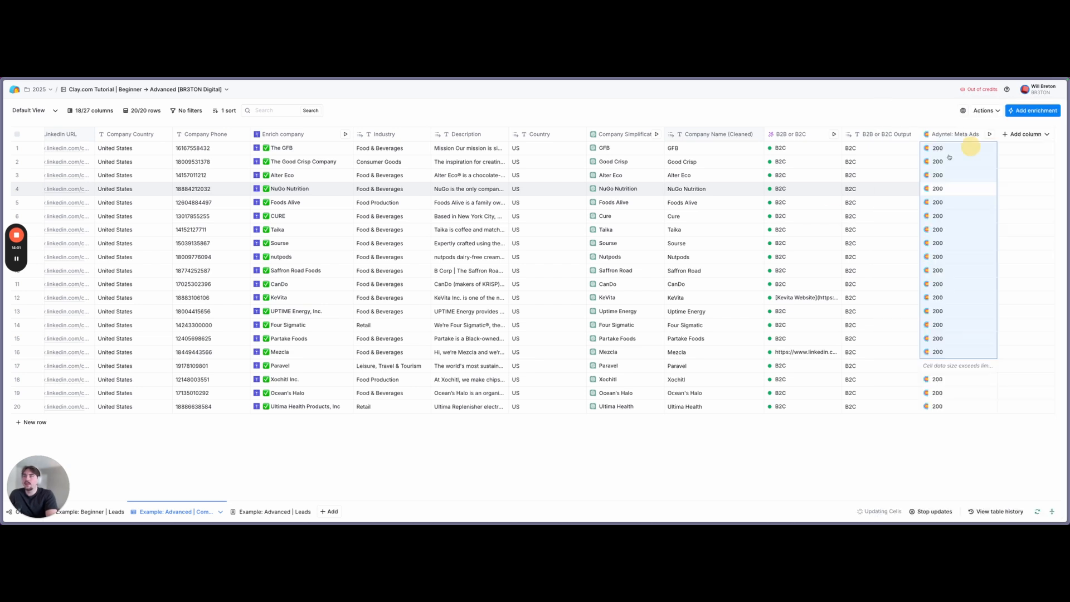
View the cell details of The Good Crisp Company's Adyntel: Meta Ads result and close them
{"action": "left_click", "coordinate": [713, 173]}
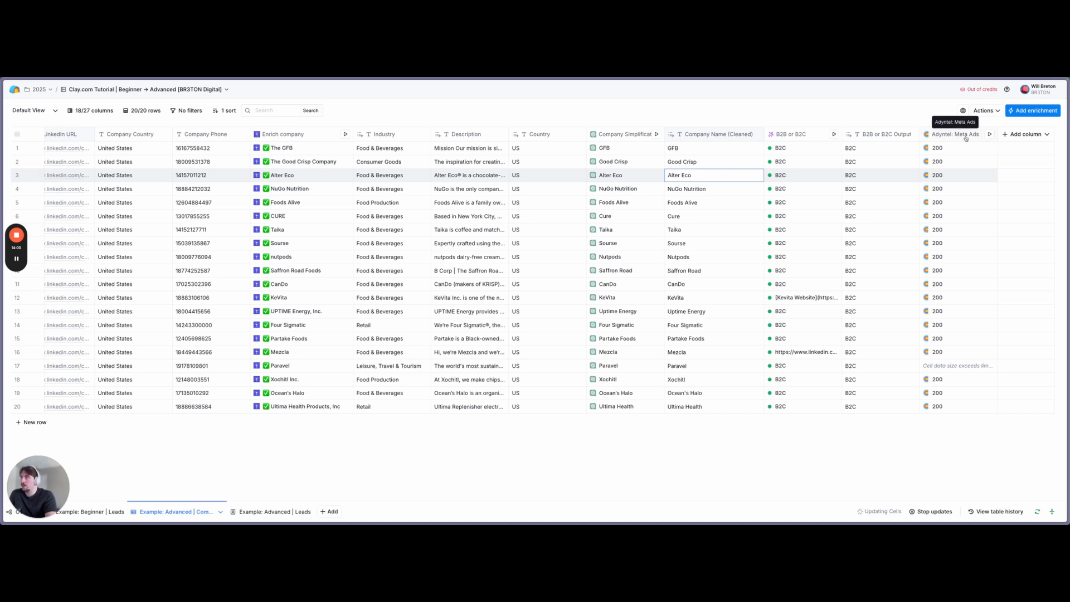
{"action": "left_click", "coordinate": [949, 162]}
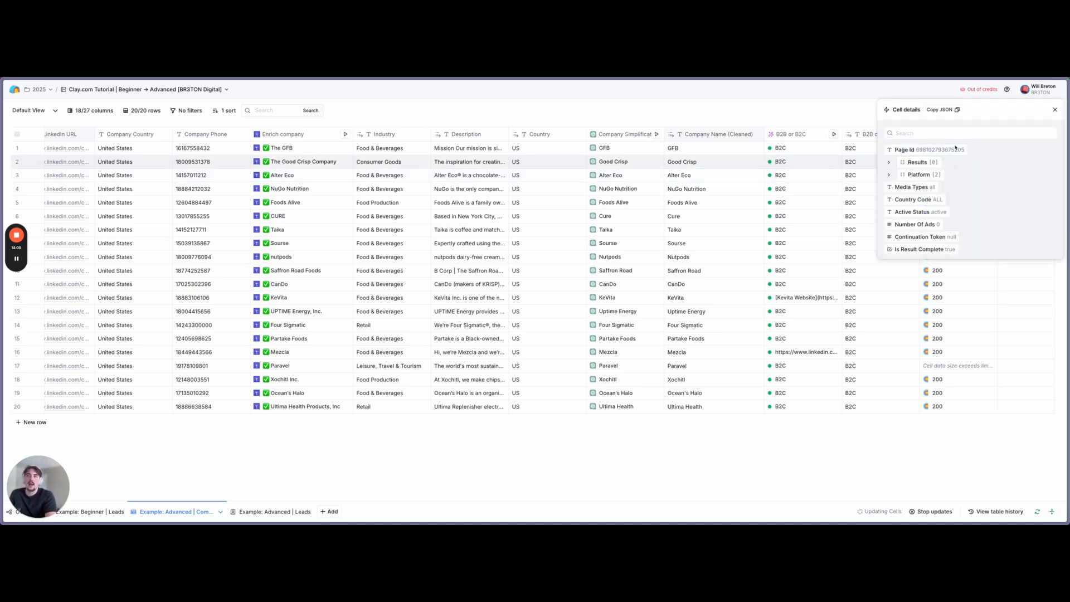
{"action": "left_click", "coordinate": [1055, 110]}
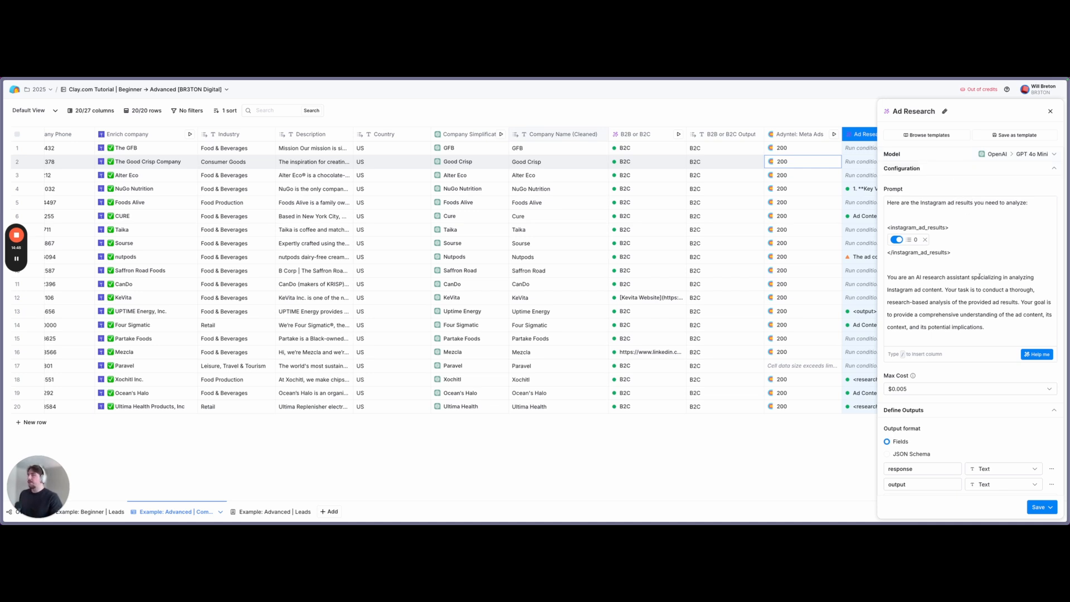
Examine the Instagram ad results variable in the Ad Research prompt and place the cursor right after it
{"action": "left_click", "coordinate": [911, 241]}
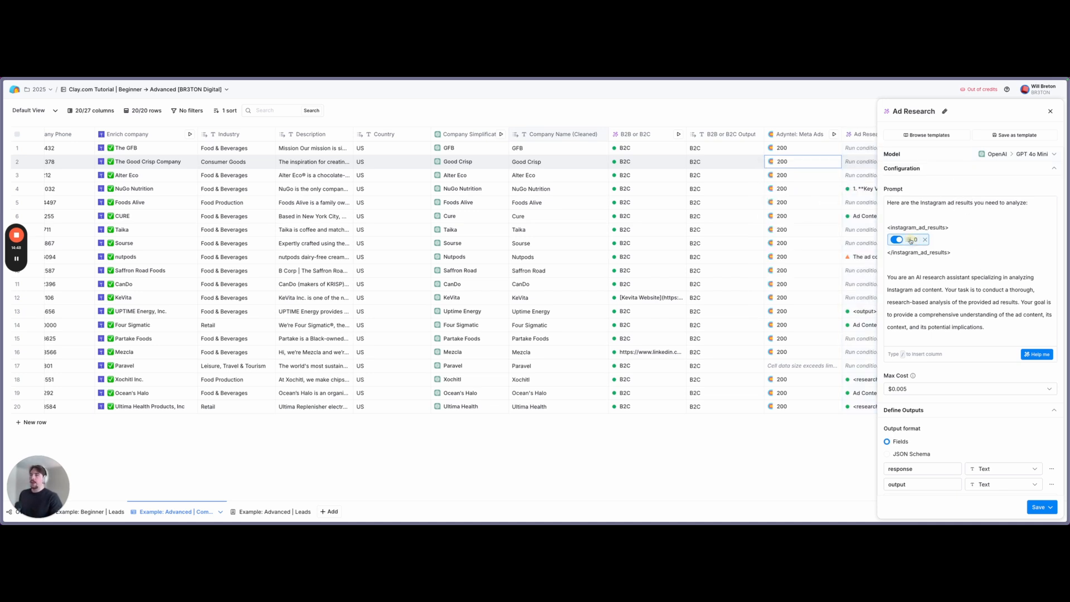
{"action": "left_click", "coordinate": [903, 215]}
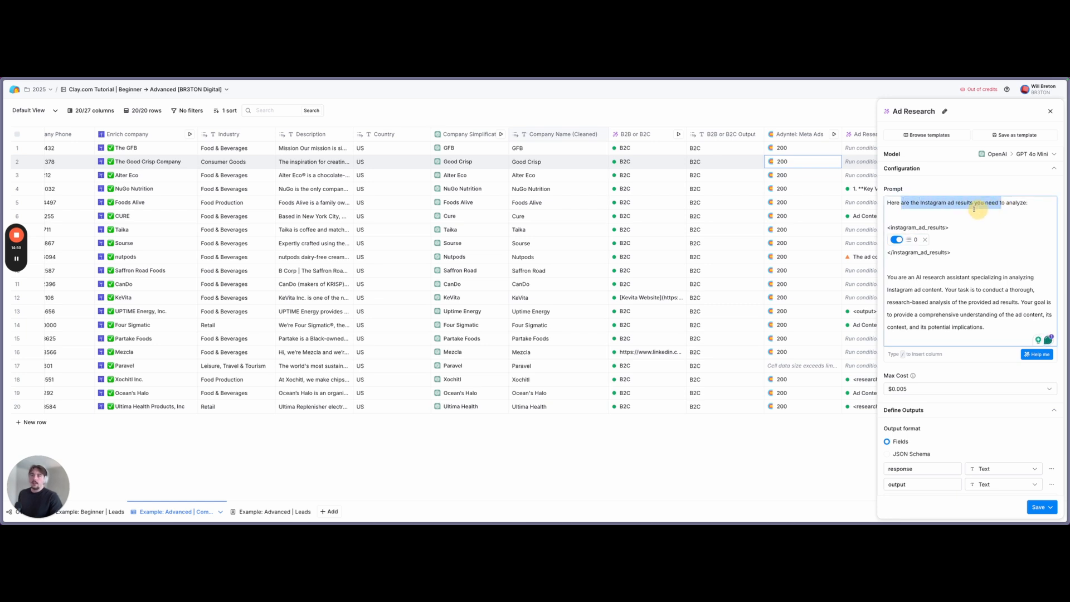
{"action": "left_click", "coordinate": [911, 240]}
{"action": "left_click", "coordinate": [952, 235]}
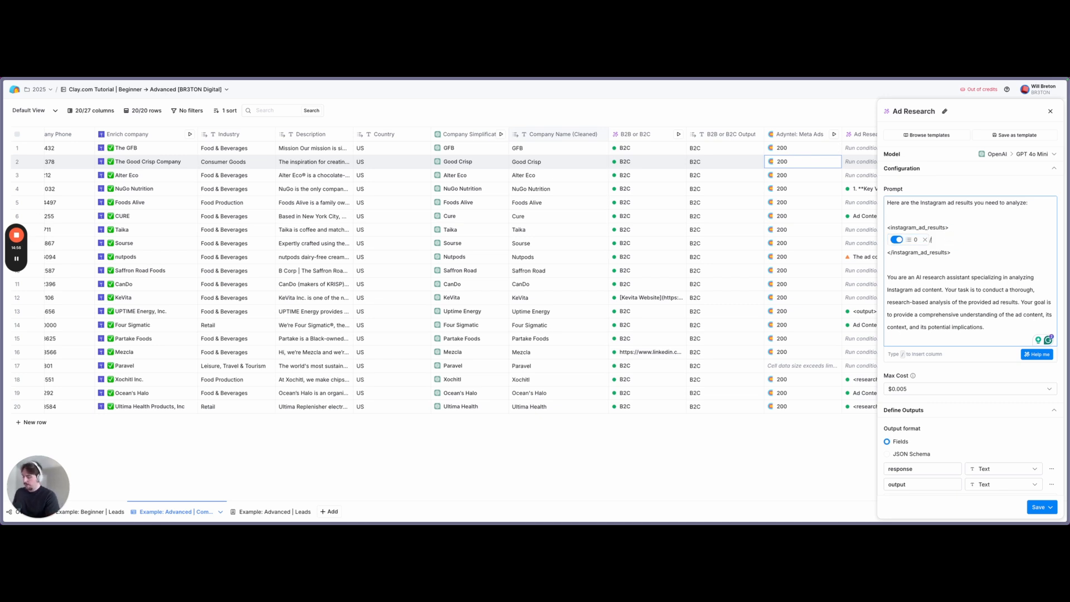
Look up /resu in the Ad Research prompt, expand the first item of the Adyntel: Meta Ads results, and remove the lookup text
{"action": "type", "text": "/resu"}
{"action": "left_click", "coordinate": [953, 270]}
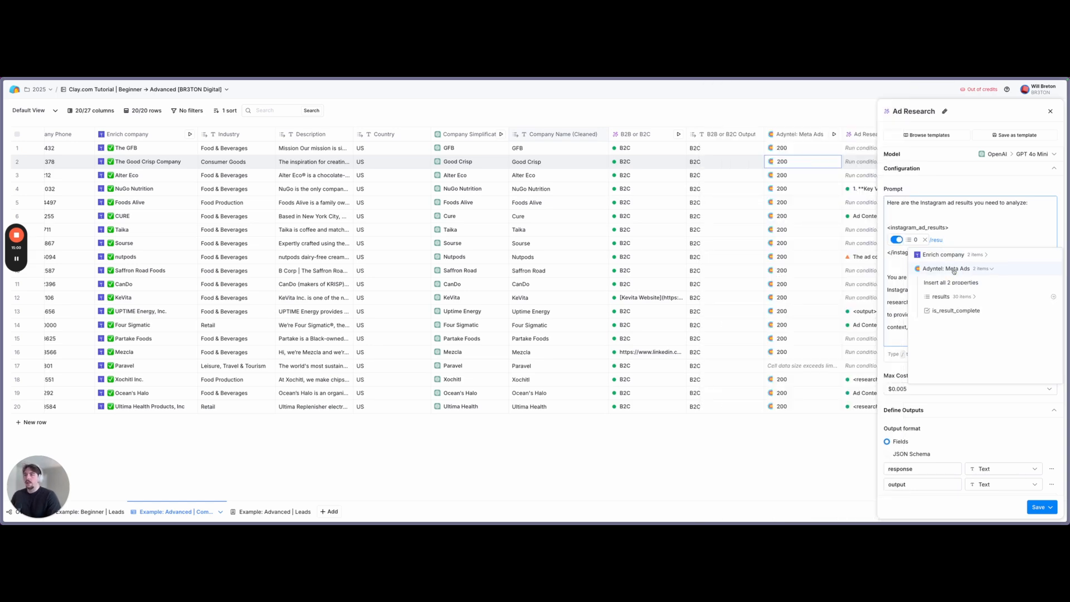
{"action": "left_click", "coordinate": [954, 296]}
{"action": "left_click", "coordinate": [954, 282]}
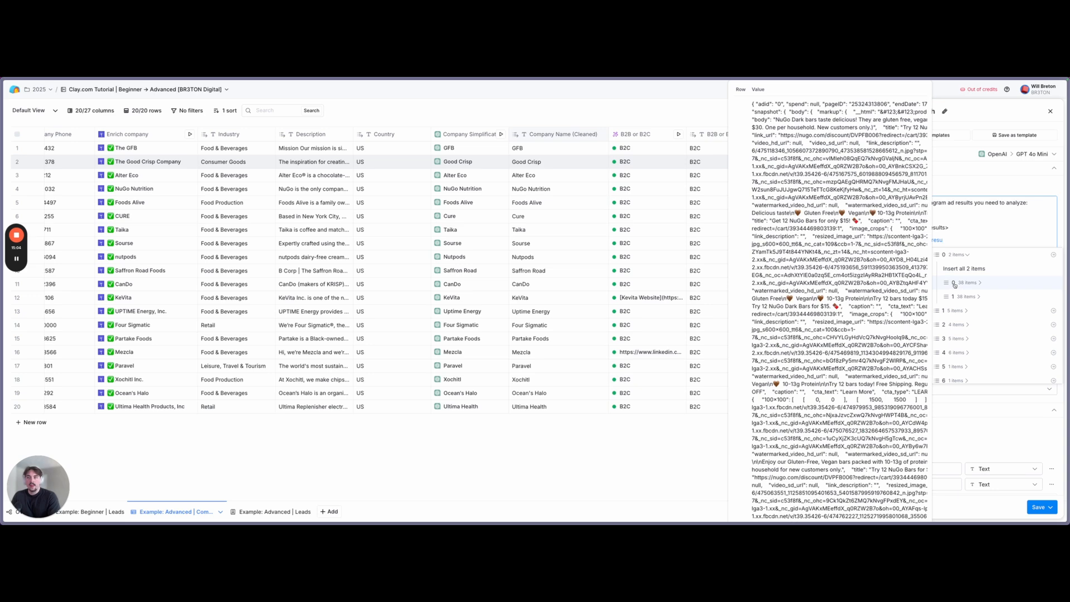
{"action": "scroll", "coordinate": [954, 285], "scroll_direction": "up", "scroll_amount": 1}
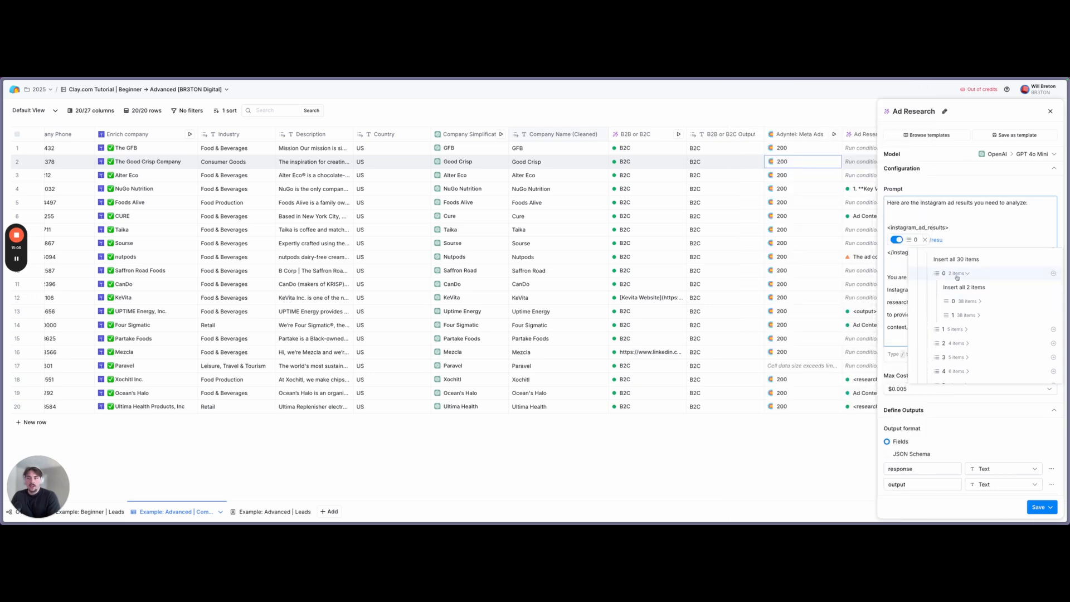
{"action": "scroll", "coordinate": [957, 277], "scroll_direction": "up", "scroll_amount": 2}
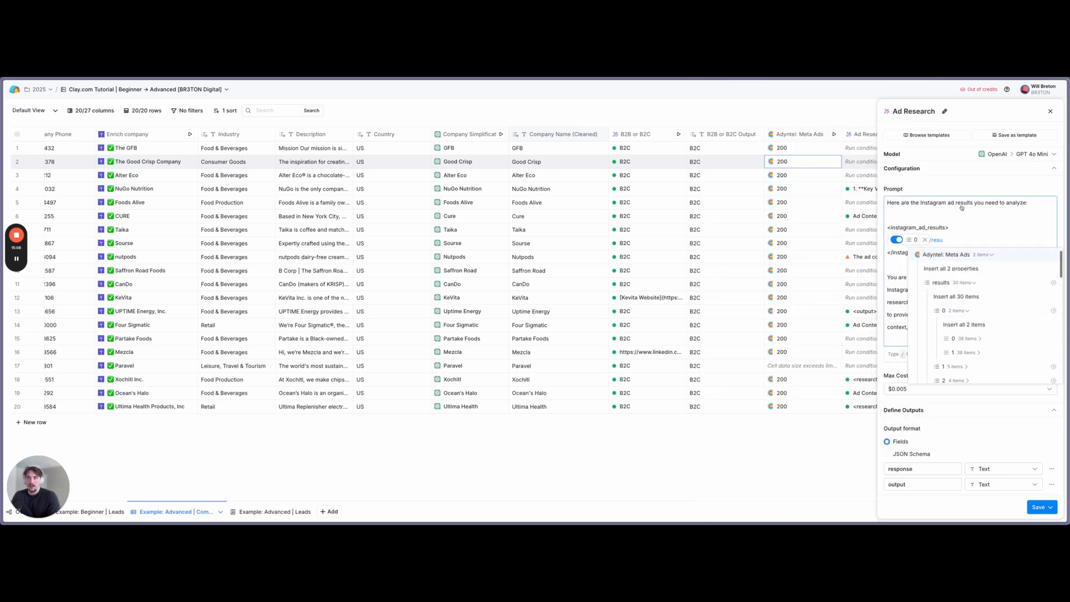
{"action": "key", "text": "BackSpace"}
{"action": "key", "text": "BackSpace"}
{"action": "key", "text": "BackSpace"}
{"action": "key", "text": "BackSpace"}
{"action": "key", "text": "BackSpace"}
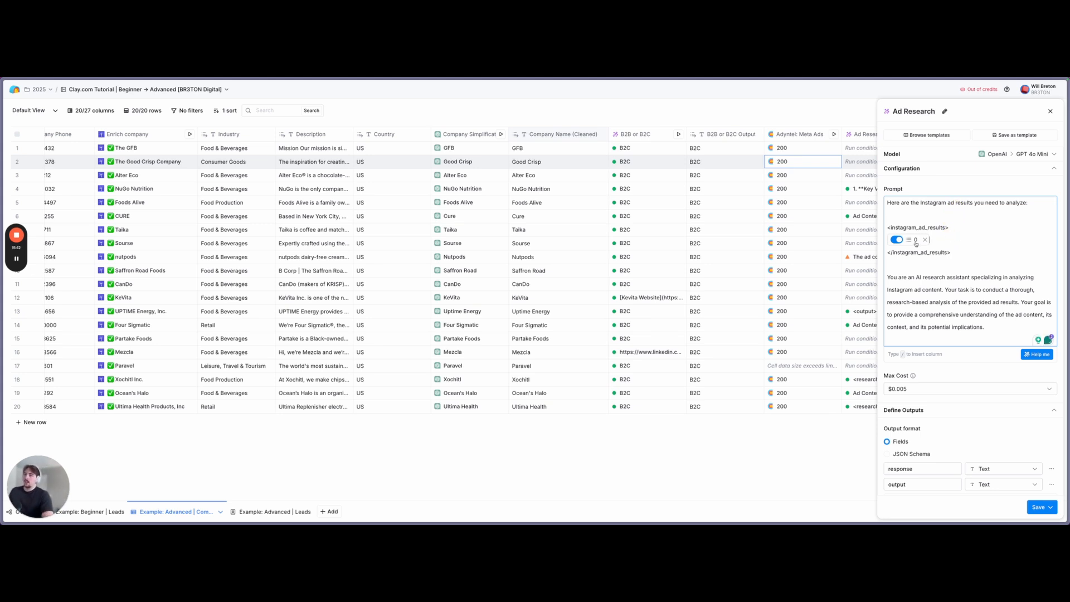
Read the Ad Research prompt through to its end and close the configuration without saving
{"action": "scroll", "coordinate": [916, 243], "scroll_direction": "down", "scroll_amount": 4}
{"action": "scroll", "coordinate": [928, 294], "scroll_direction": "down", "scroll_amount": 10}
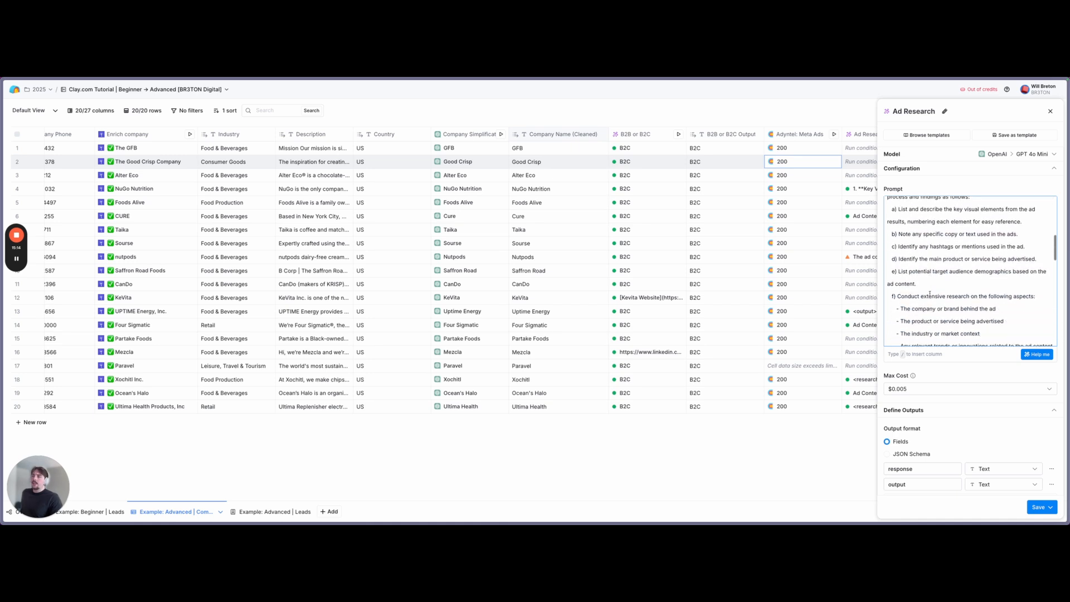
{"action": "scroll", "coordinate": [930, 294], "scroll_direction": "down", "scroll_amount": 8}
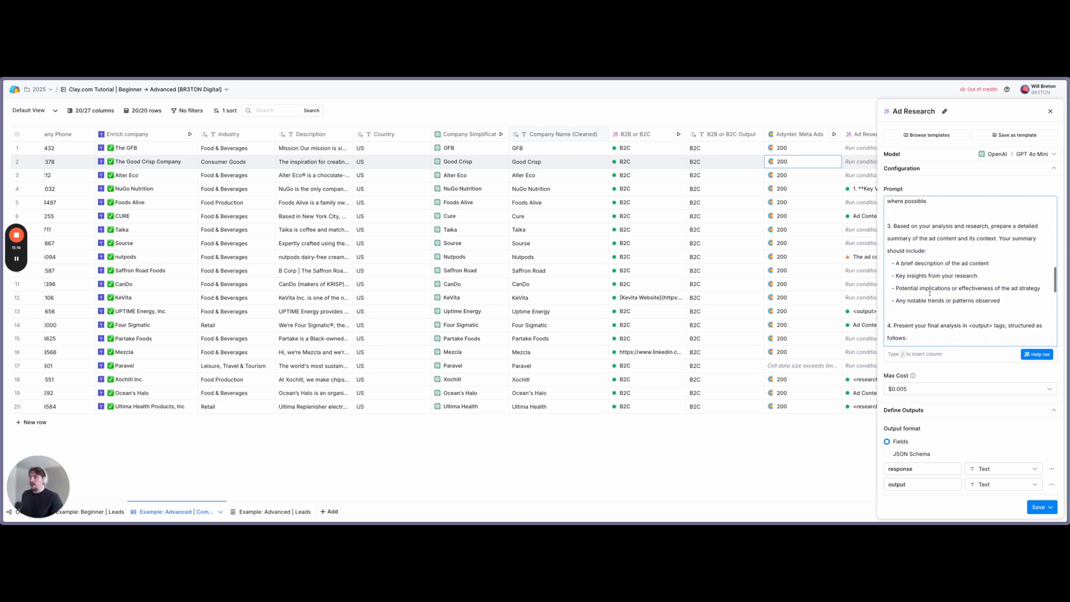
{"action": "scroll", "coordinate": [937, 286], "scroll_direction": "down", "scroll_amount": 2}
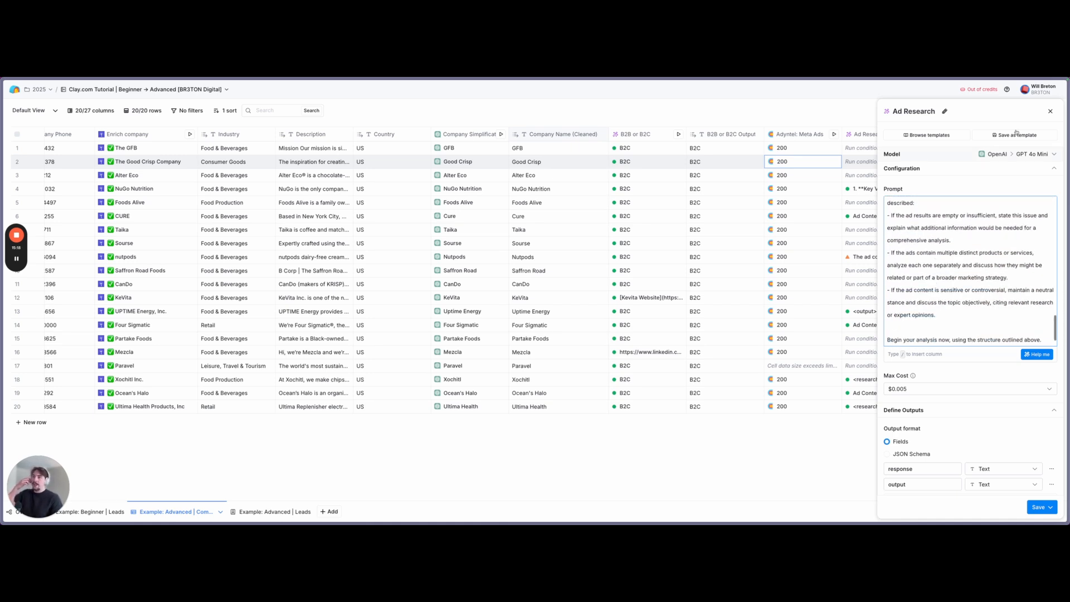
{"action": "left_click", "coordinate": [1051, 111]}
Read the output in NuGo Nutrition's Ad Research cell details and close them
{"action": "left_click", "coordinate": [885, 190]}
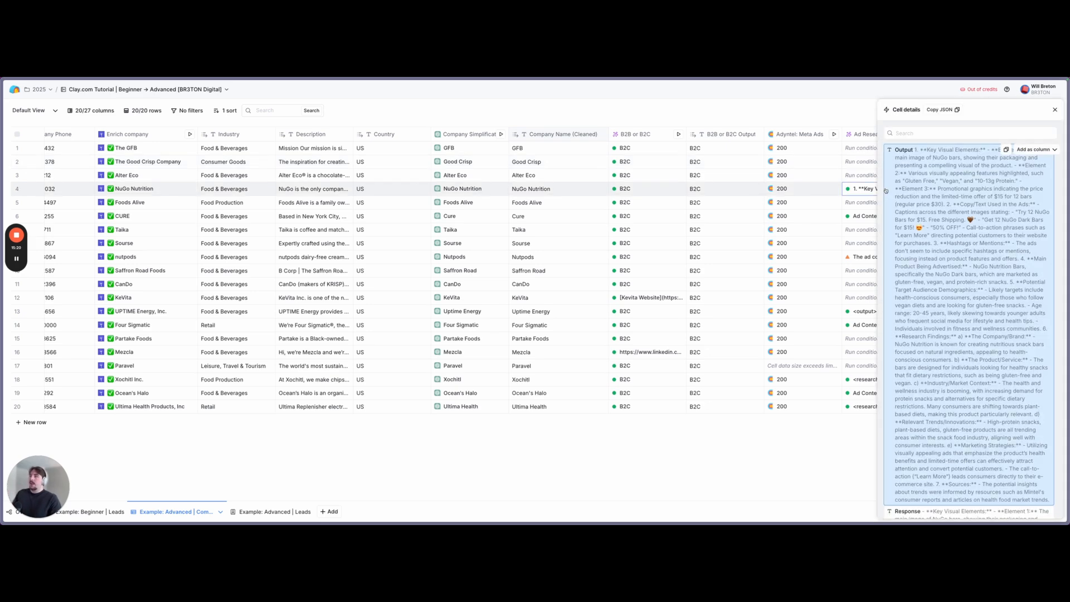
{"action": "scroll", "coordinate": [929, 284], "scroll_direction": "down", "scroll_amount": 6}
{"action": "scroll", "coordinate": [929, 284], "scroll_direction": "up", "scroll_amount": 6}
{"action": "left_click", "coordinate": [1055, 109]}
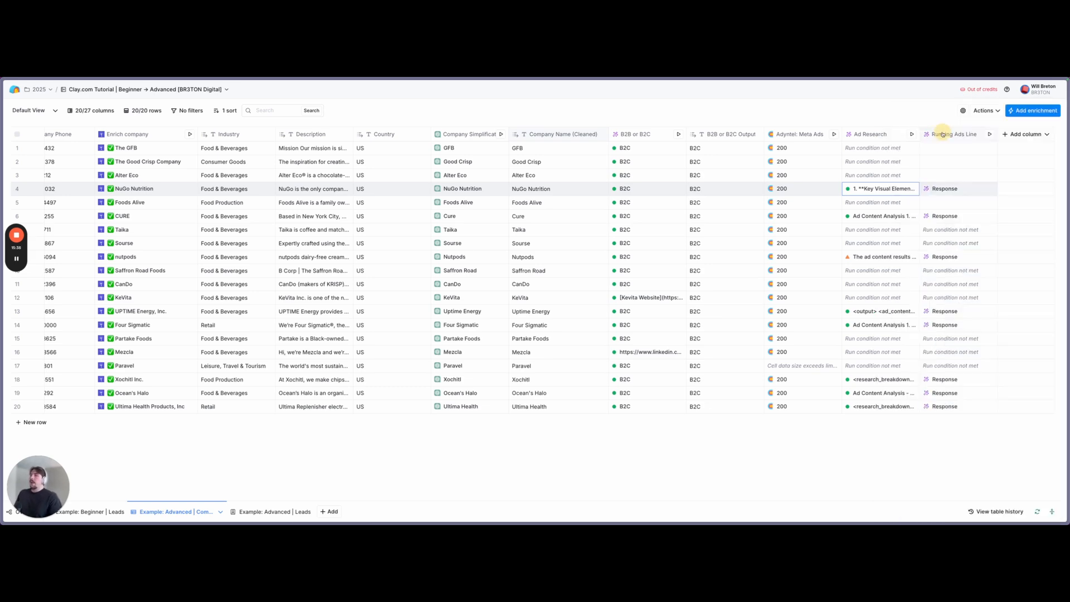
Open the Running Ads Line column's configuration and review its use case, model and account settings
{"action": "left_click", "coordinate": [942, 133]}
{"action": "left_click", "coordinate": [919, 146]}
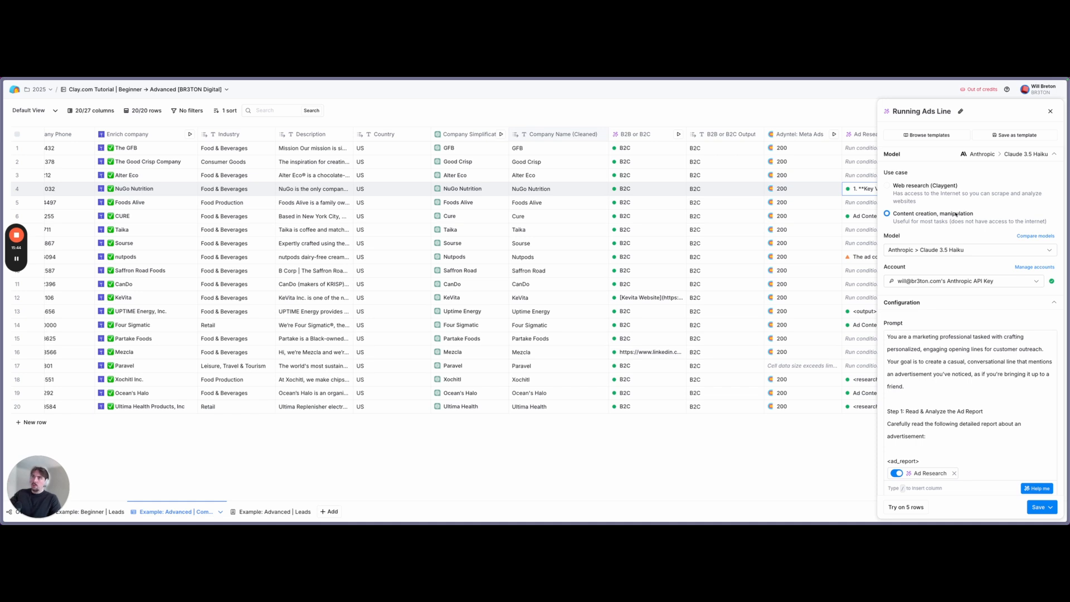
{"action": "scroll", "coordinate": [857, 256], "scroll_direction": "right", "scroll_amount": 2}
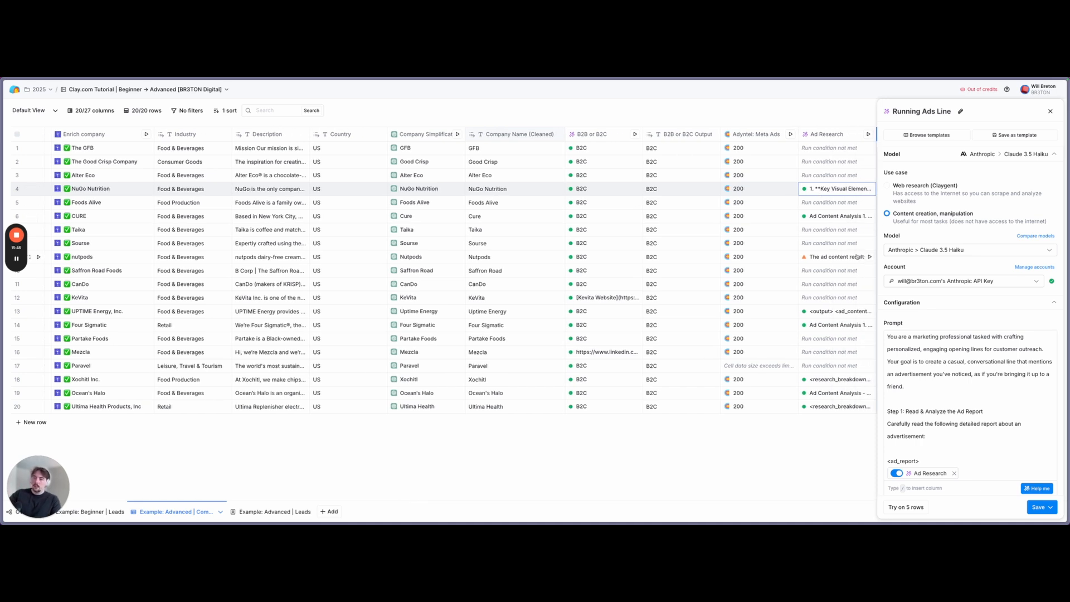
{"action": "scroll", "coordinate": [943, 281], "scroll_direction": "down", "scroll_amount": 3}
{"action": "scroll", "coordinate": [943, 281], "scroll_direction": "up", "scroll_amount": 1}
Read the Running Ads Line prompt's introduction and Step 1, including the Ad Research reference and the opening-line task
{"action": "left_click_drag", "start_coordinate": [945, 245], "coordinate": [984, 307]}
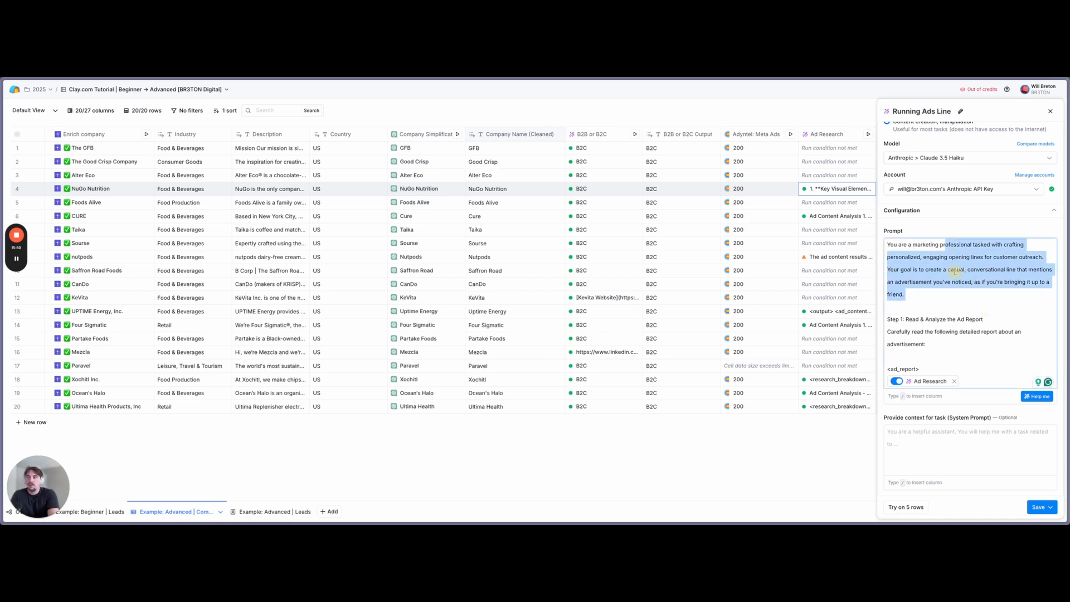
{"action": "left_click", "coordinate": [955, 272]}
{"action": "scroll", "coordinate": [919, 264], "scroll_direction": "down", "scroll_amount": 1}
{"action": "scroll", "coordinate": [919, 264], "scroll_direction": "down", "scroll_amount": 2}
{"action": "mouse_move", "coordinate": [913, 310]}
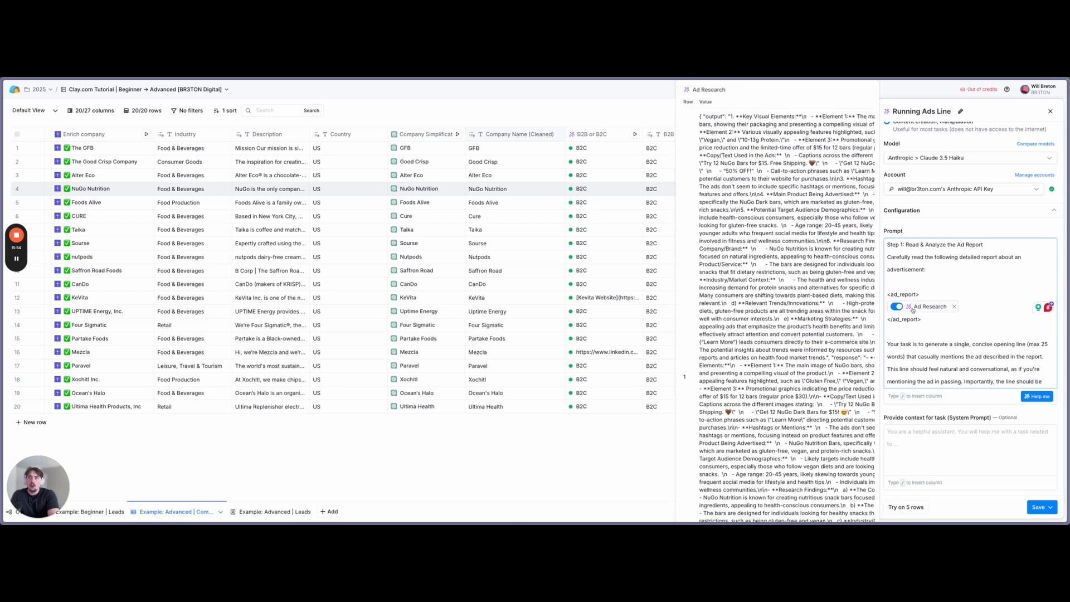
{"action": "scroll", "coordinate": [936, 287], "scroll_direction": "down", "scroll_amount": 2}
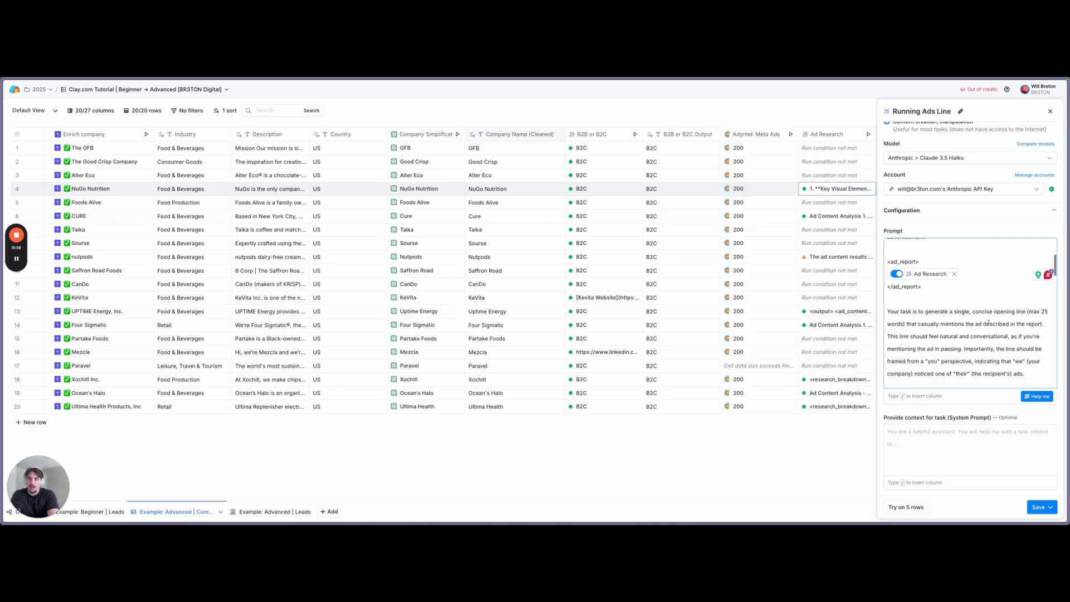
{"action": "left_click_drag", "start_coordinate": [935, 286], "coordinate": [980, 317]}
{"action": "left_click", "coordinate": [976, 313]}
Examine the prompt's ad brainstorming instructions, opening-line templates, selection criteria and final output rules through to the example output
{"action": "scroll", "coordinate": [940, 283], "scroll_direction": "down", "scroll_amount": 4}
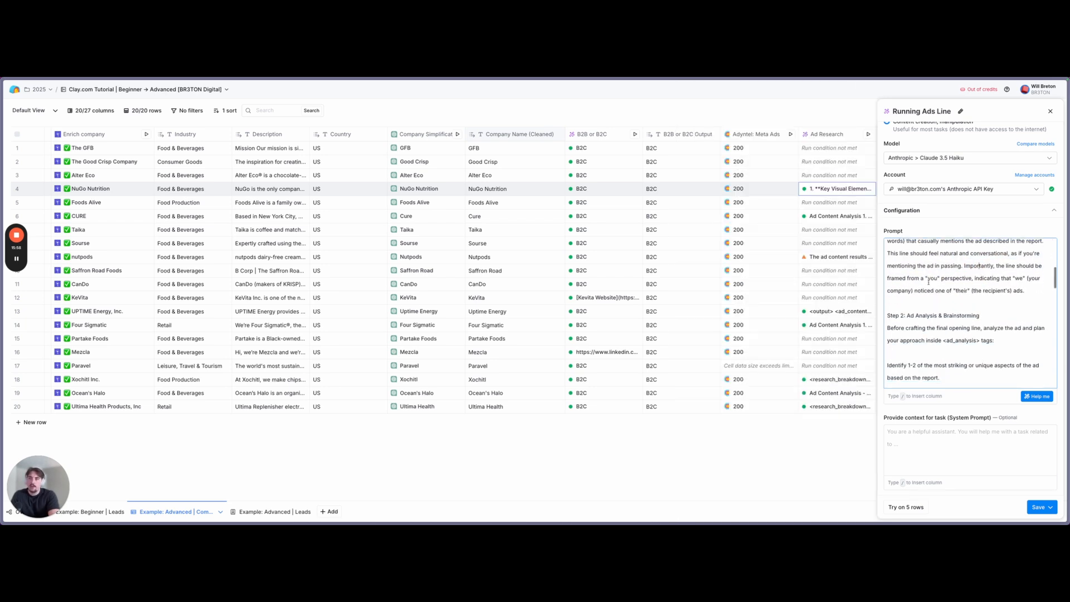
{"action": "scroll", "coordinate": [920, 264], "scroll_direction": "down", "scroll_amount": 1}
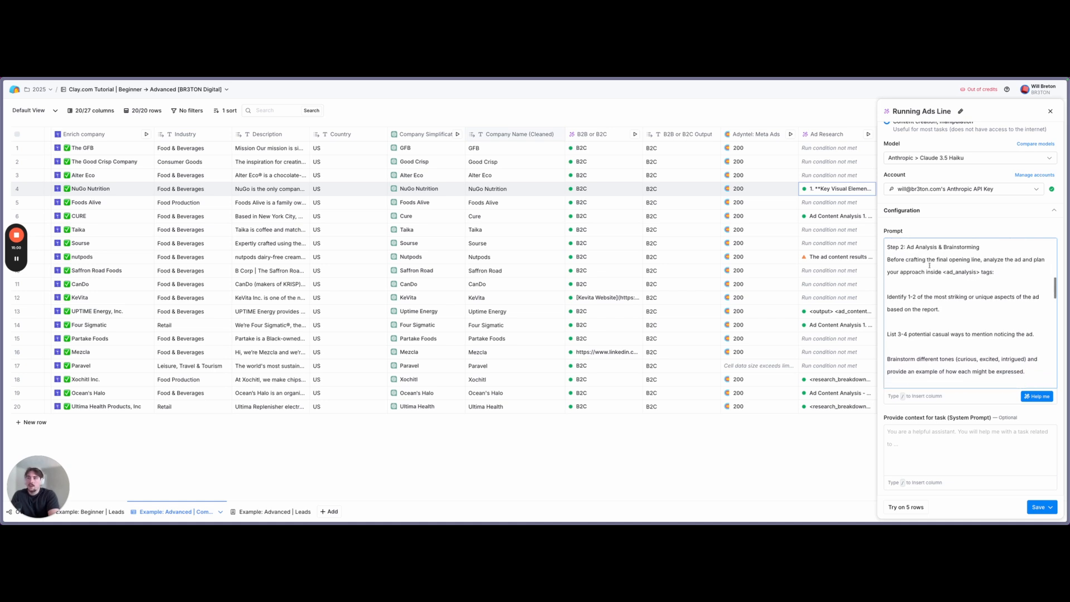
{"action": "scroll", "coordinate": [931, 267], "scroll_direction": "down", "scroll_amount": 4}
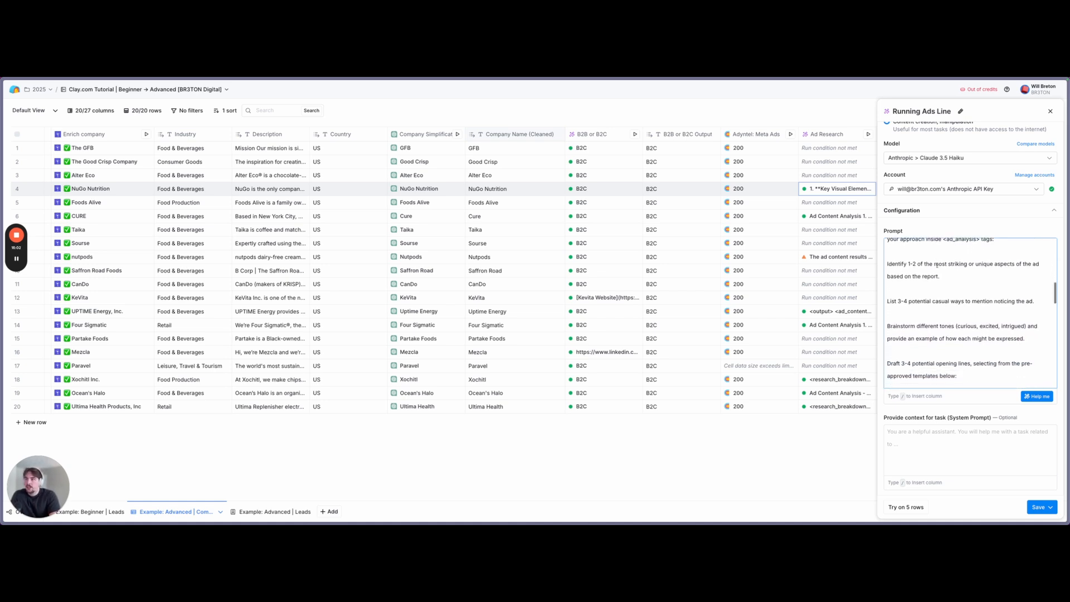
{"action": "scroll", "coordinate": [940, 272], "scroll_direction": "down", "scroll_amount": 6}
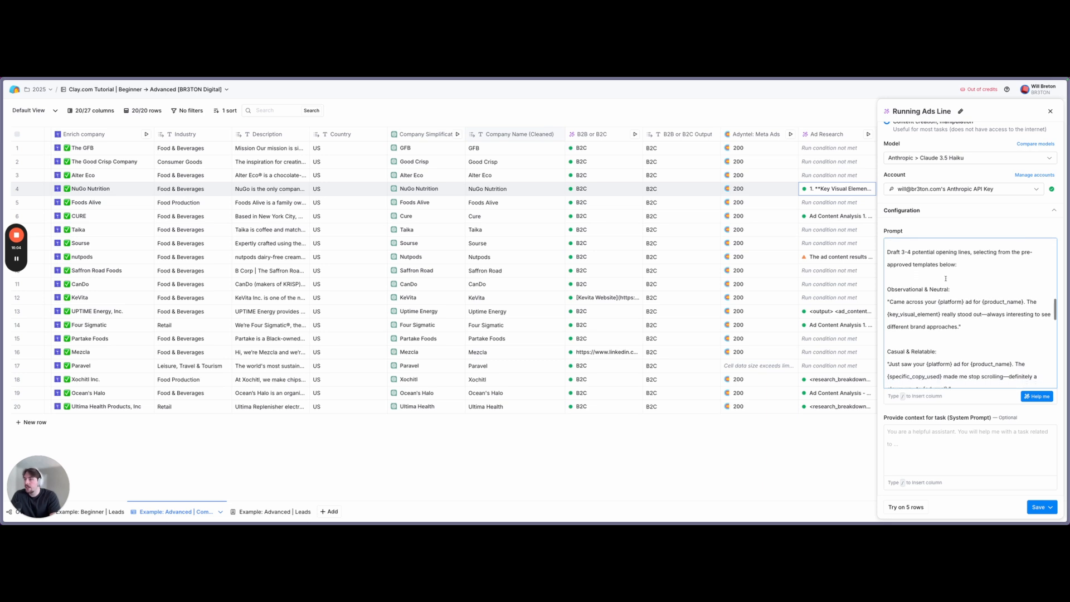
{"action": "scroll", "coordinate": [945, 279], "scroll_direction": "down", "scroll_amount": 12}
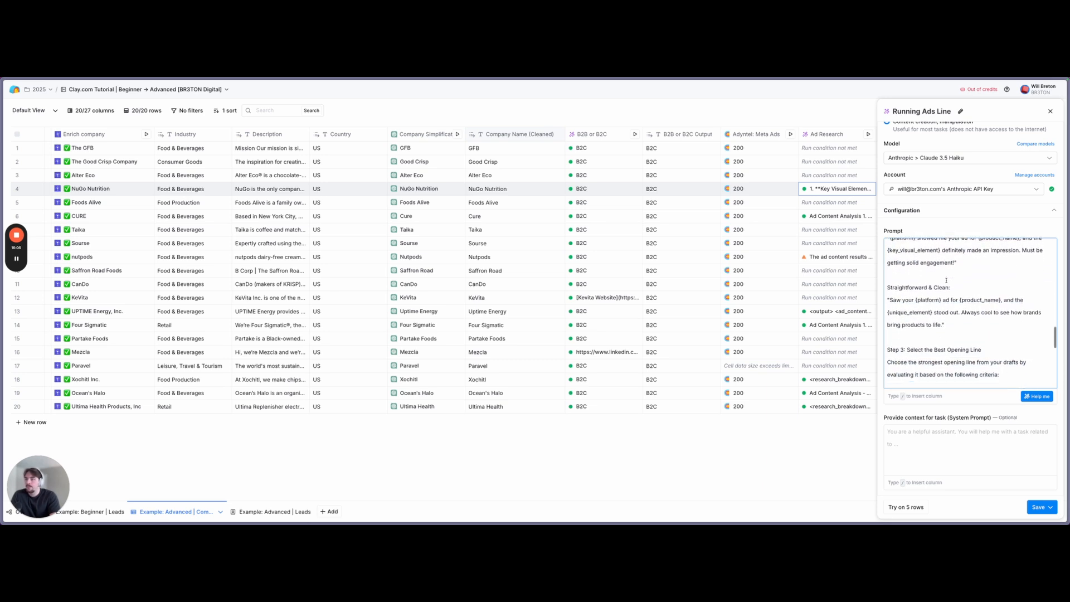
{"action": "scroll", "coordinate": [945, 281], "scroll_direction": "down", "scroll_amount": 8}
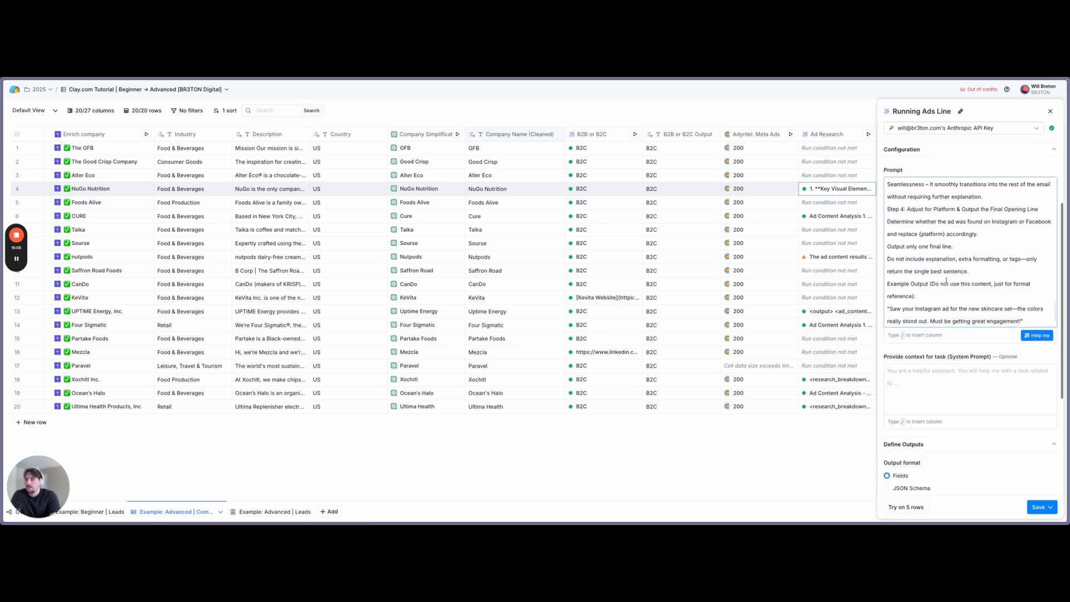
Close the Running Ads Line settings and review the generated ad response for NuGo Nutrition in the cell details
{"action": "left_click", "coordinate": [1049, 111]}
{"action": "left_click", "coordinate": [942, 189]}
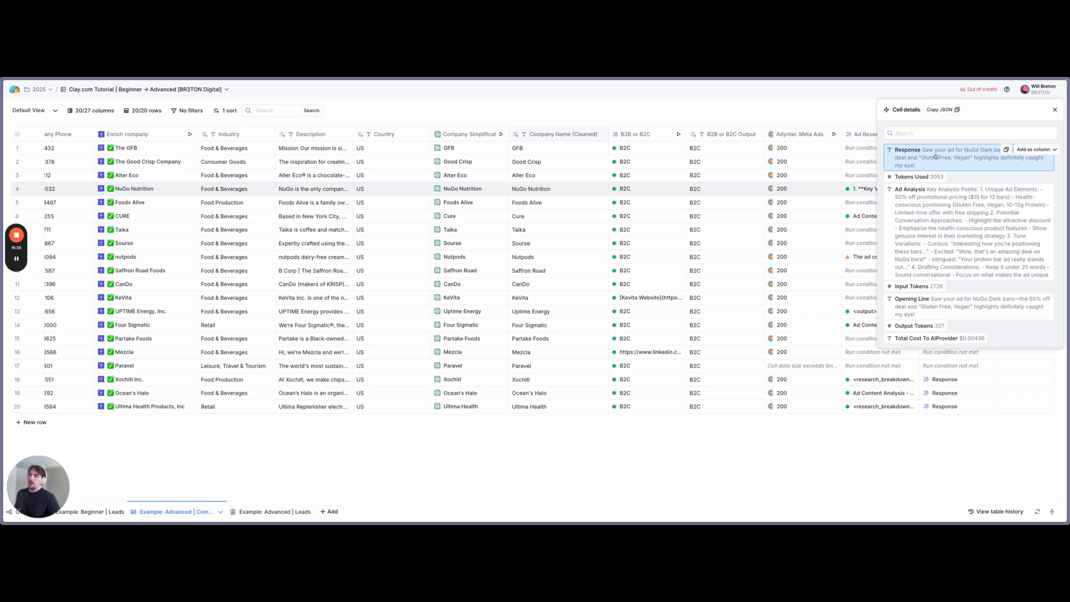
{"action": "left_click", "coordinate": [1054, 110]}
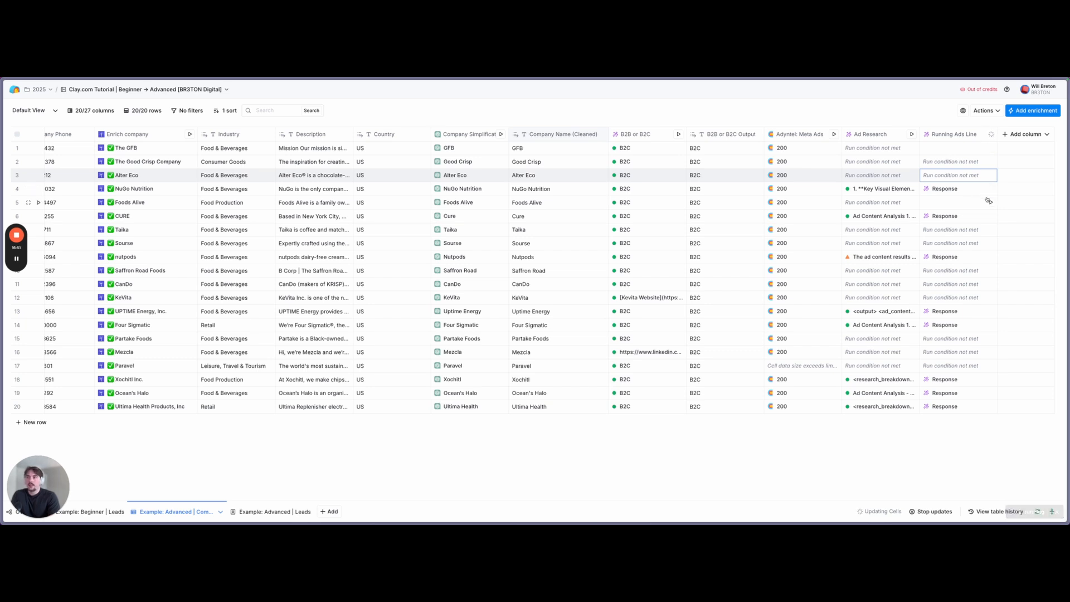
{"action": "left_click", "coordinate": [990, 203]}
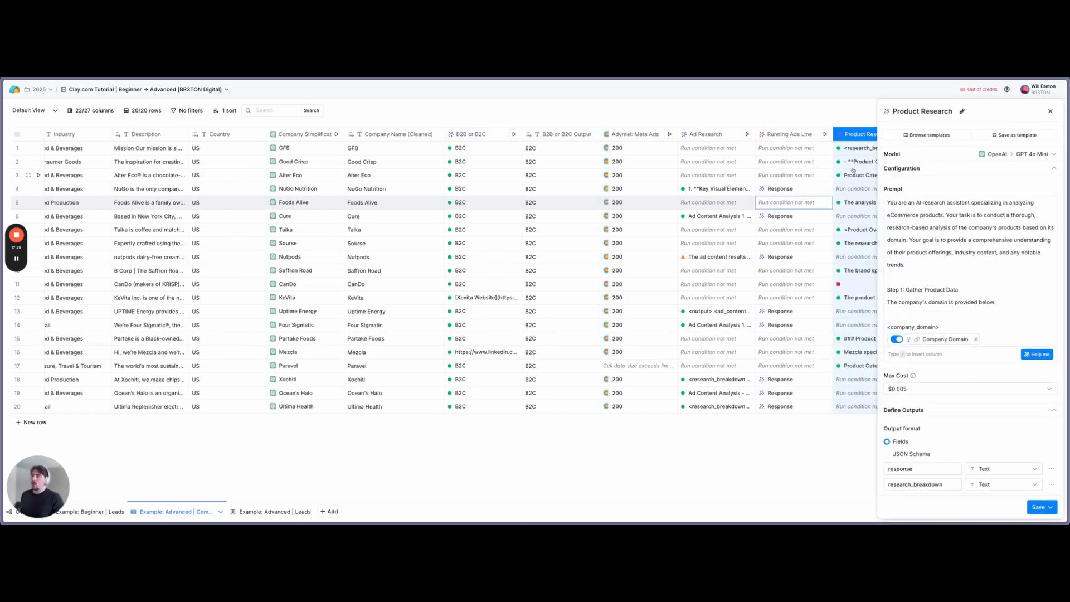
Read through the Product Research prompt down to its Step 4 edge-case instructions, and close the column settings
{"action": "scroll", "coordinate": [975, 262], "scroll_direction": "down", "scroll_amount": 2}
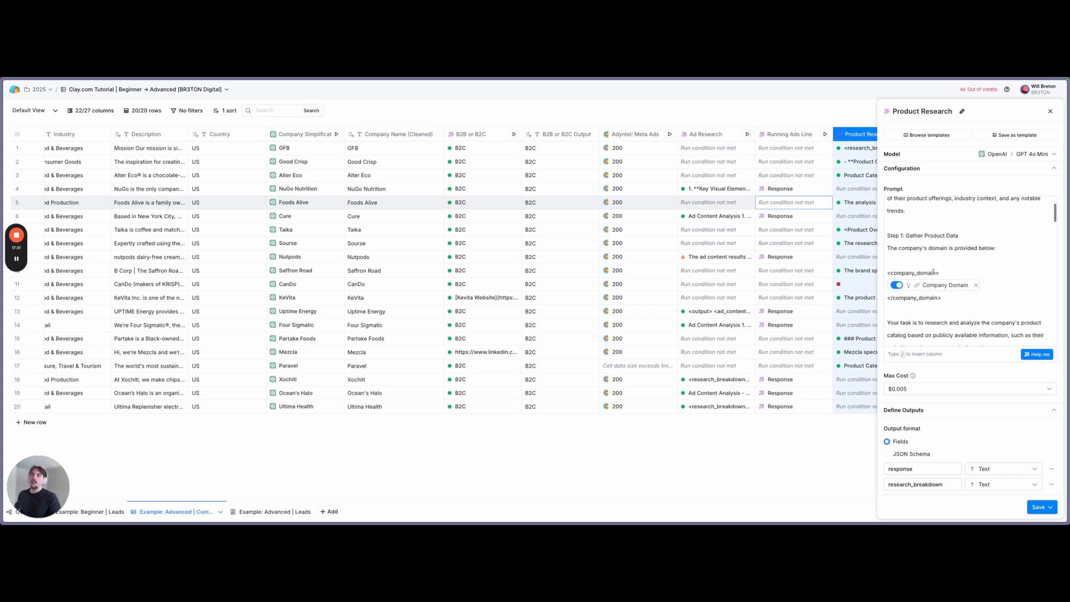
{"action": "scroll", "coordinate": [942, 291], "scroll_direction": "down", "scroll_amount": 1}
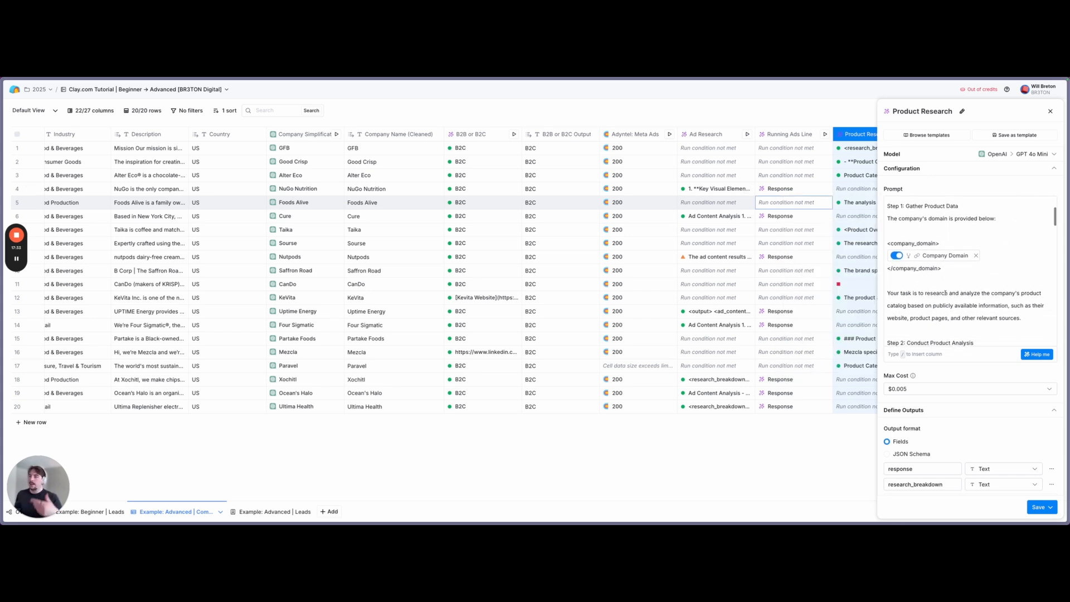
{"action": "scroll", "coordinate": [946, 292], "scroll_direction": "down", "scroll_amount": 7}
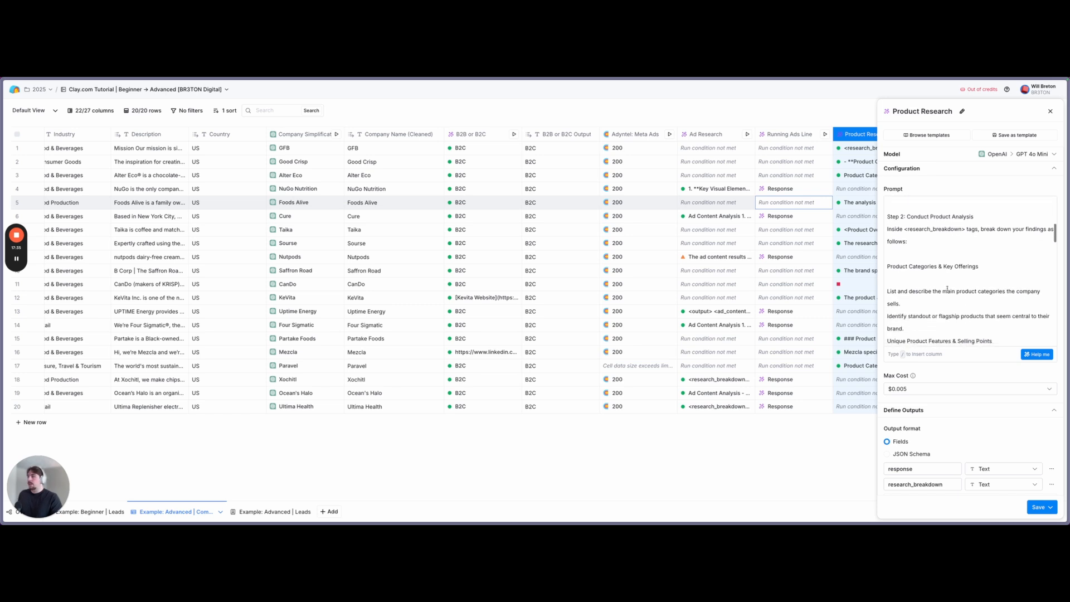
{"action": "scroll", "coordinate": [957, 295], "scroll_direction": "down", "scroll_amount": 7}
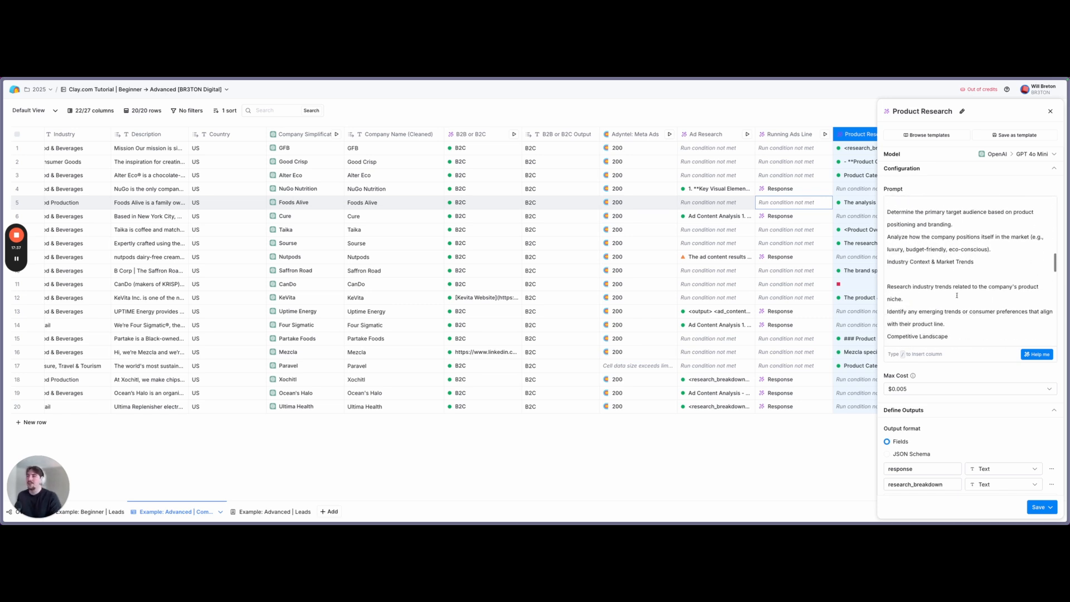
{"action": "scroll", "coordinate": [959, 289], "scroll_direction": "down", "scroll_amount": 8}
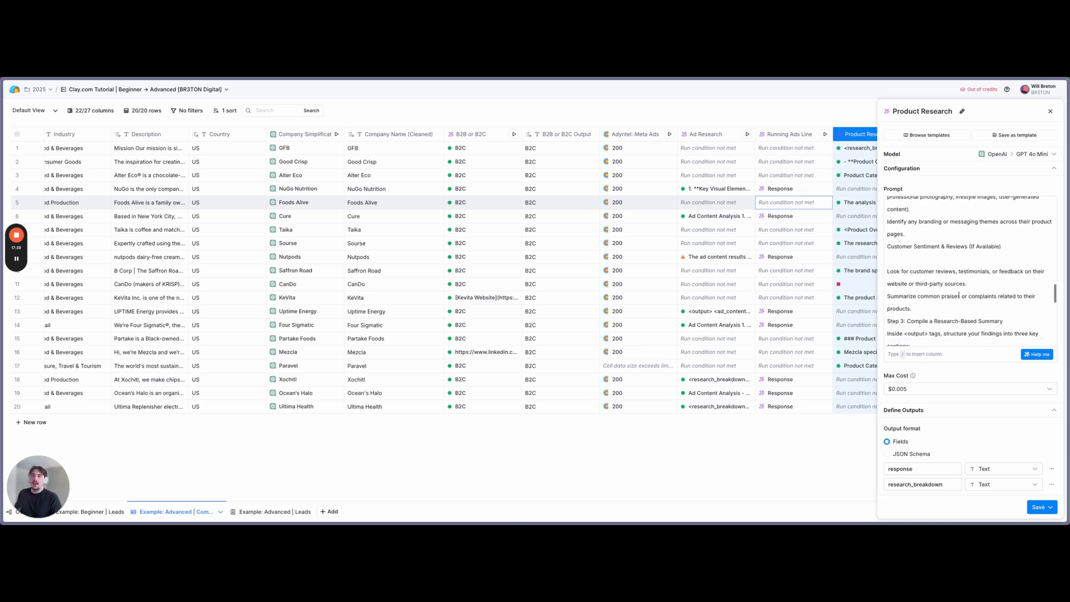
{"action": "scroll", "coordinate": [952, 281], "scroll_direction": "down", "scroll_amount": 8}
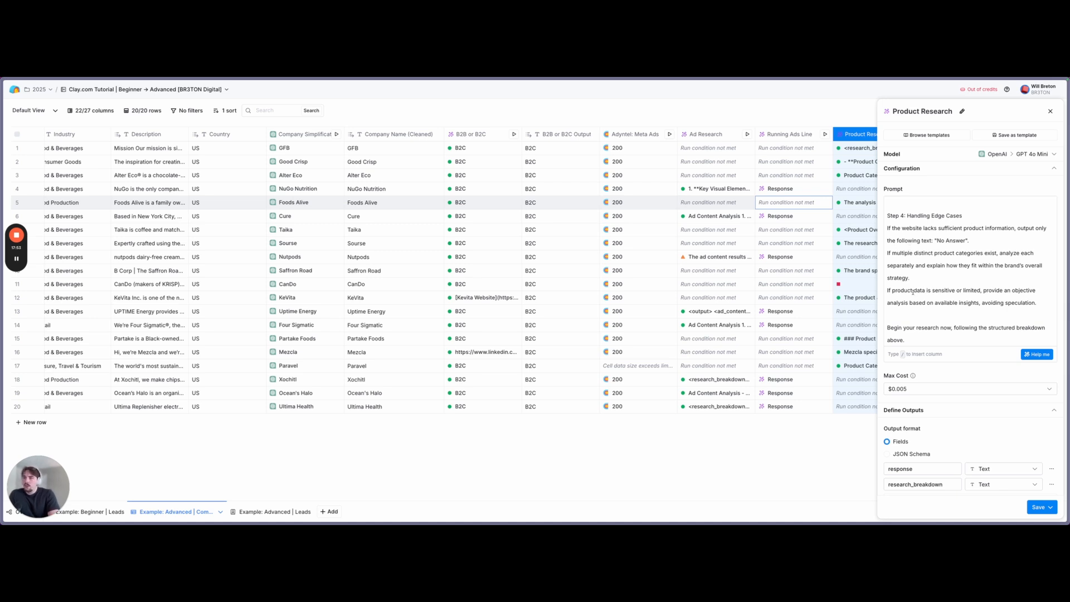
{"action": "scroll", "coordinate": [915, 262], "scroll_direction": "up", "scroll_amount": 2}
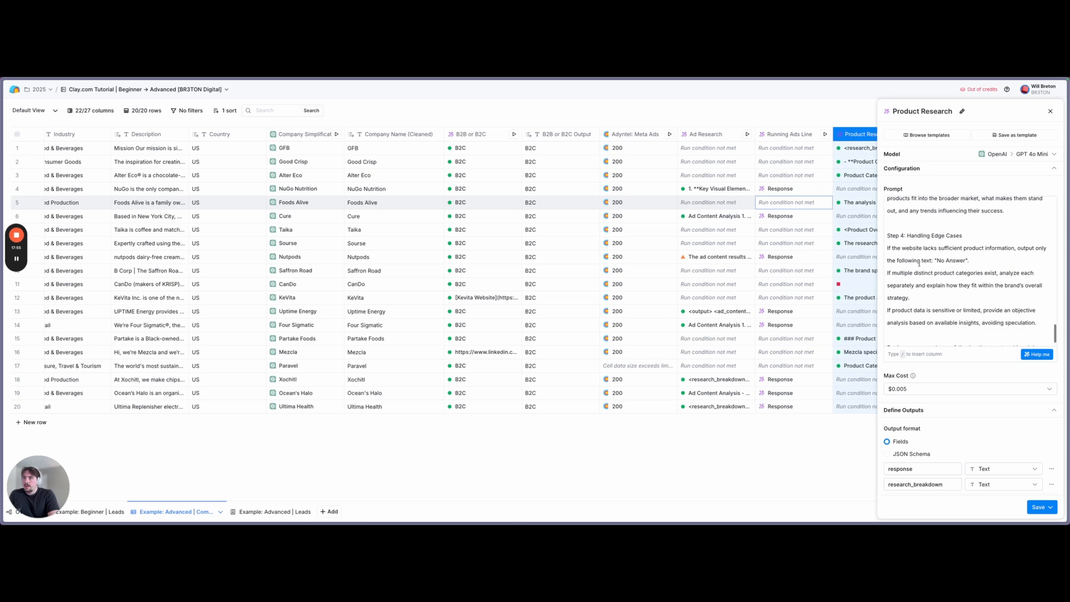
{"action": "left_click_drag", "start_coordinate": [923, 248], "coordinate": [1034, 249]}
{"action": "left_click", "coordinate": [1030, 248]}
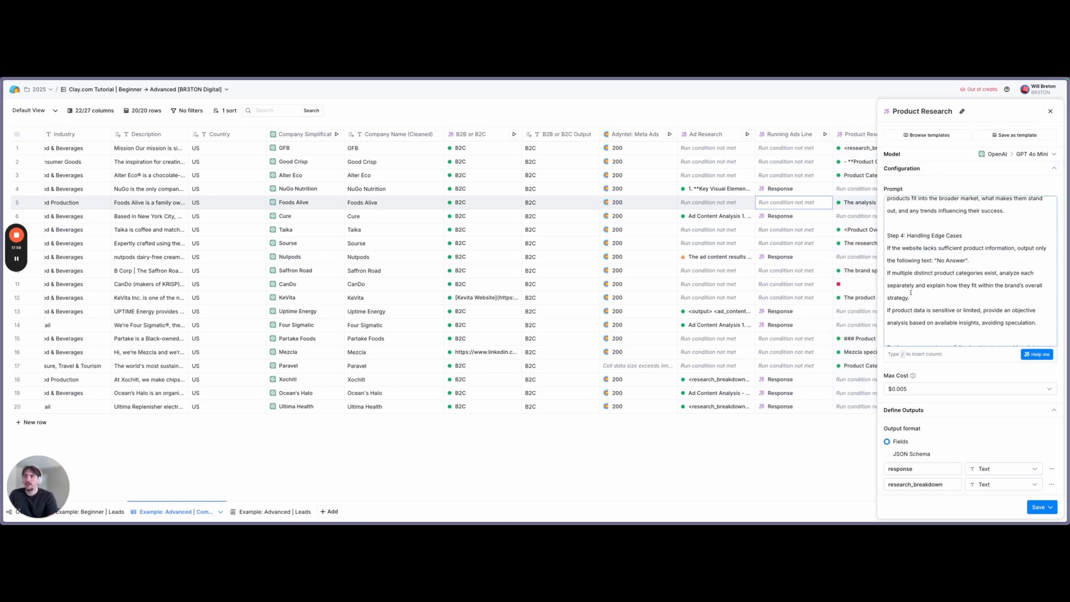
{"action": "left_click", "coordinate": [1049, 111]}
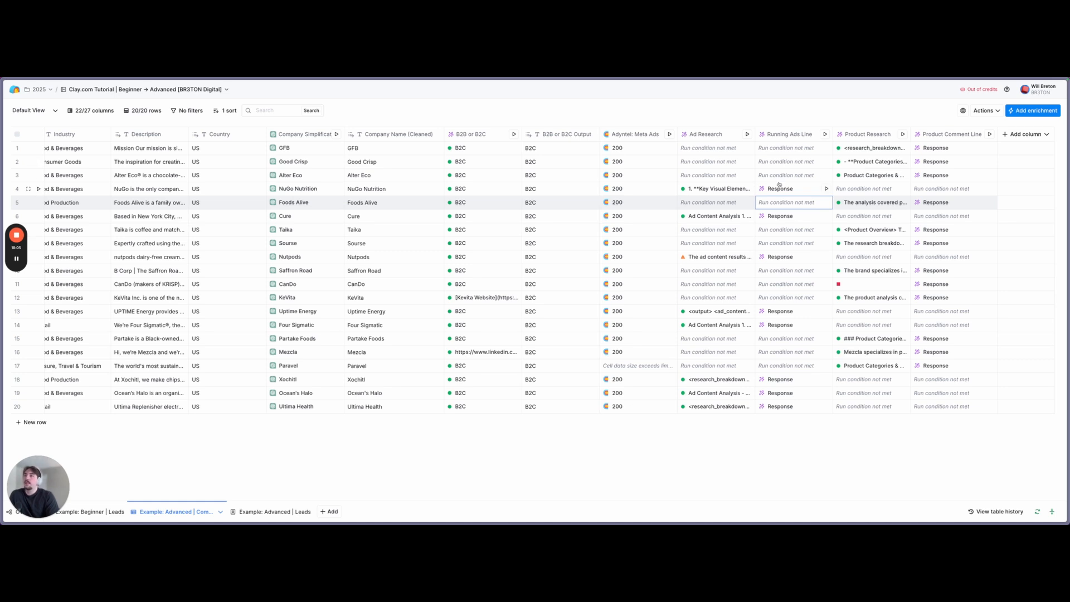
Compare the Ad Research and Product Research cells of the first three companies, and check NuGo Nutrition's Product Research cell
{"action": "left_click_drag", "start_coordinate": [709, 149], "coordinate": [713, 175]}
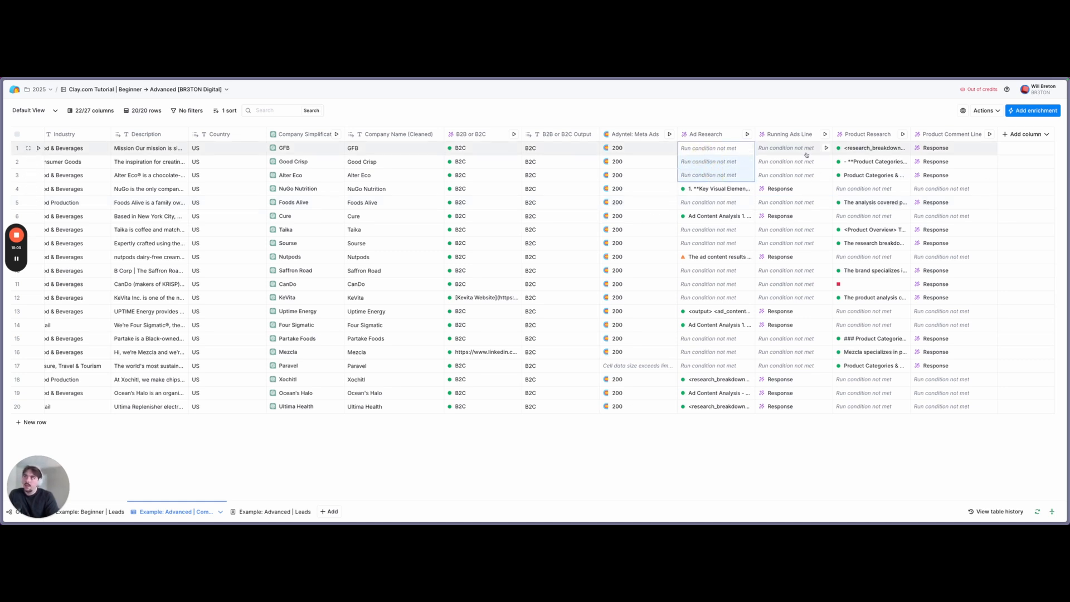
{"action": "left_click_drag", "start_coordinate": [882, 147], "coordinate": [879, 174]}
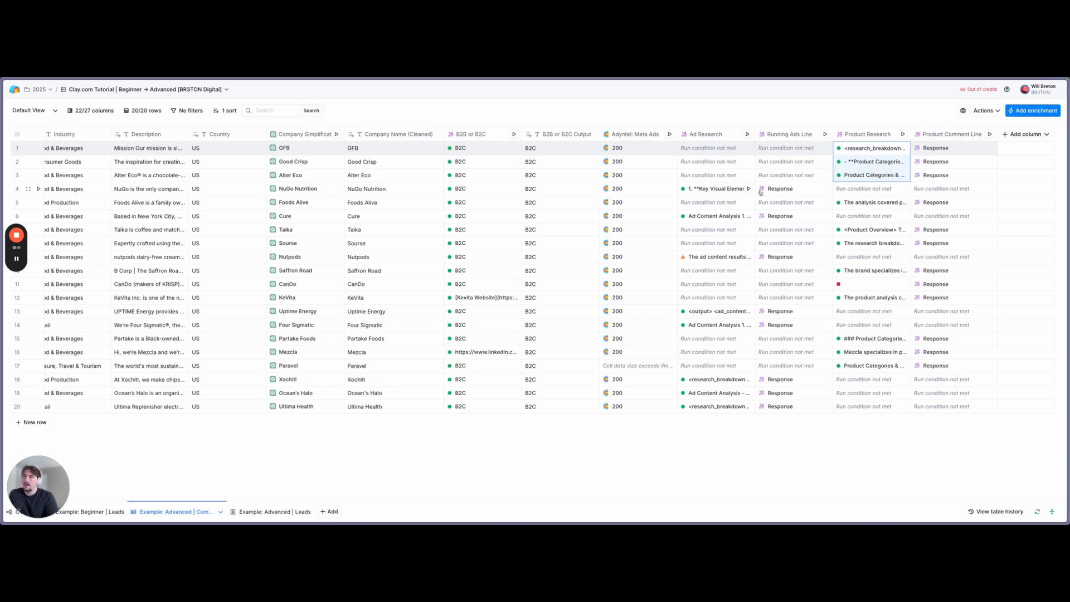
{"action": "left_click", "coordinate": [867, 190]}
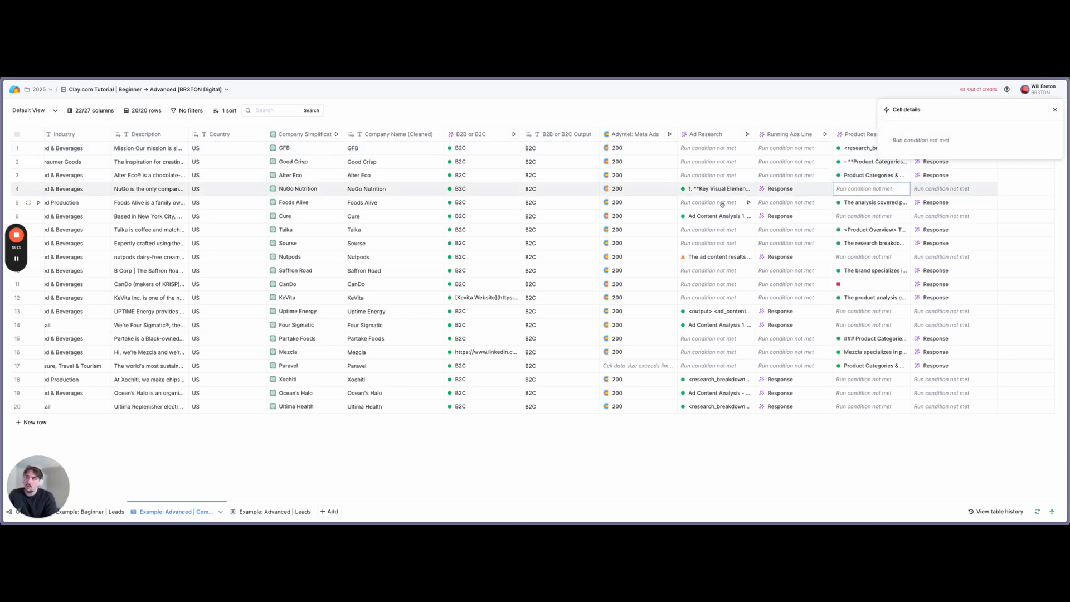
Open the Product Comment Line result for GFB and review its generated opening line
{"action": "scroll", "coordinate": [840, 154], "scroll_direction": "right", "scroll_amount": 3}
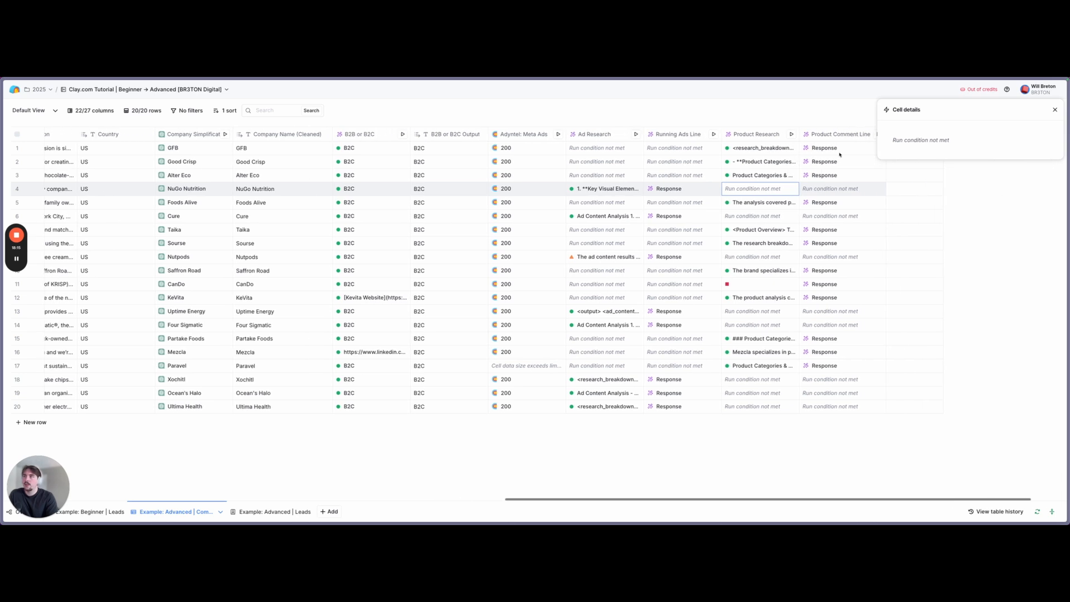
{"action": "scroll", "coordinate": [840, 154], "scroll_direction": "right", "scroll_amount": 1}
{"action": "left_click", "coordinate": [820, 148]}
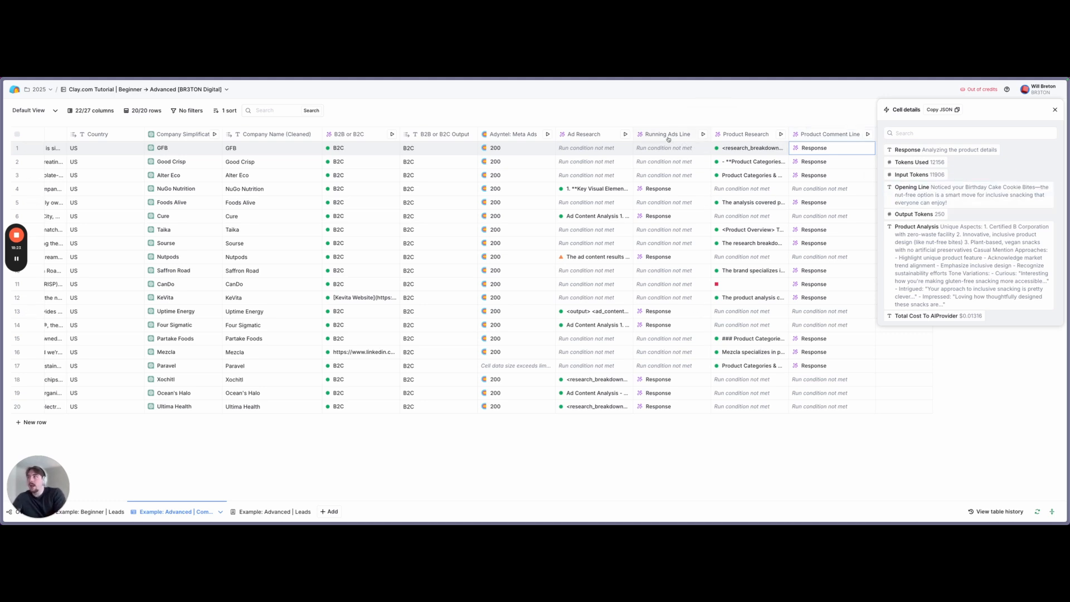
{"action": "mouse_move", "coordinate": [1016, 151]}
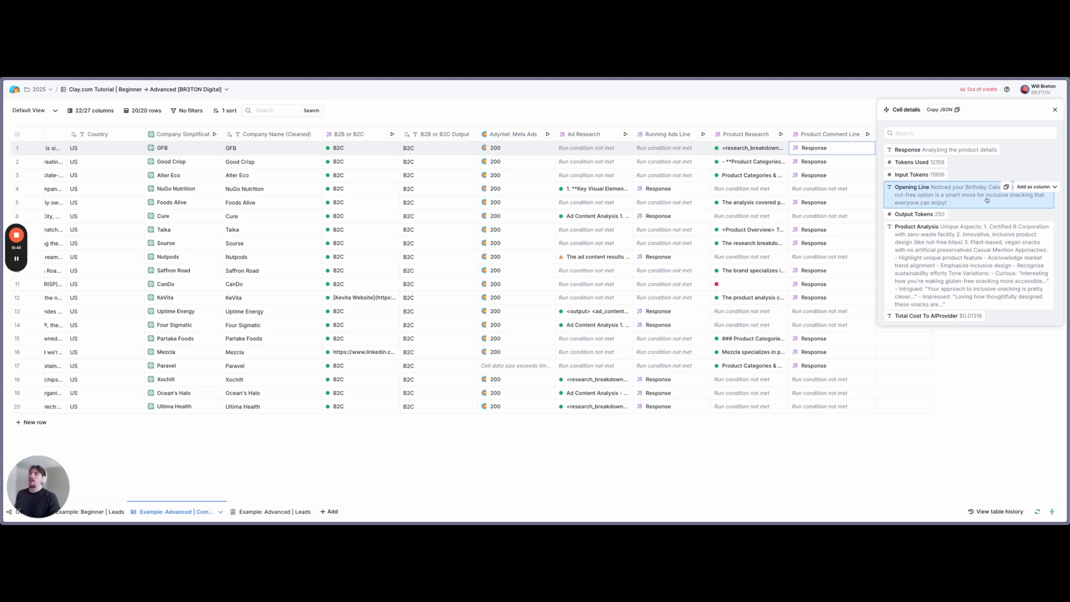
Open the Icebreaker column's settings, examine its first-try and then-try merge inputs, and close them without changes
{"action": "scroll", "coordinate": [333, 209], "scroll_direction": "left", "scroll_amount": 2}
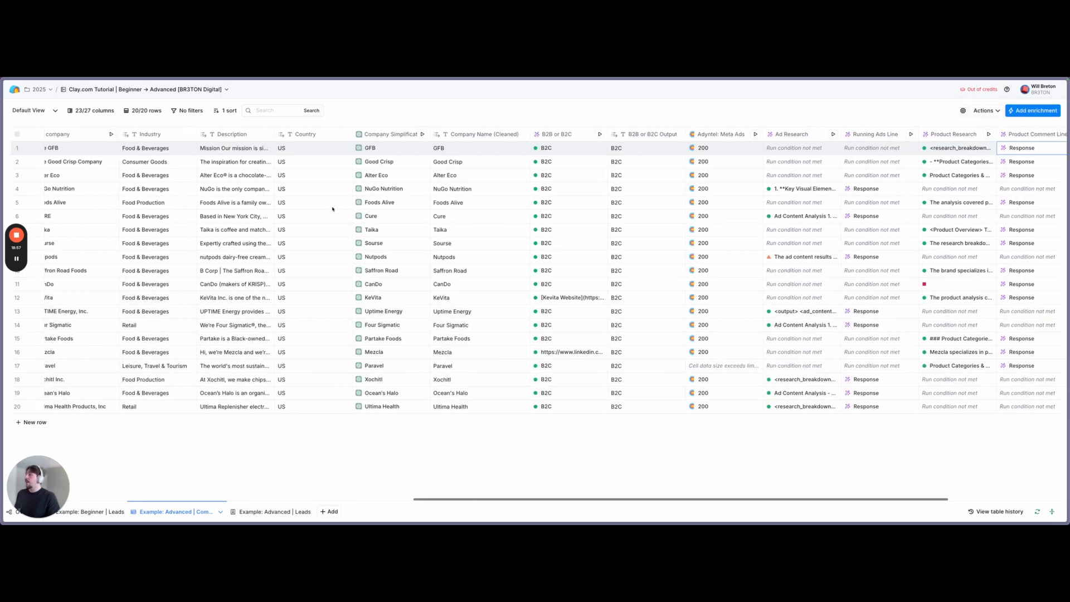
{"action": "scroll", "coordinate": [333, 209], "scroll_direction": "right", "scroll_amount": 3}
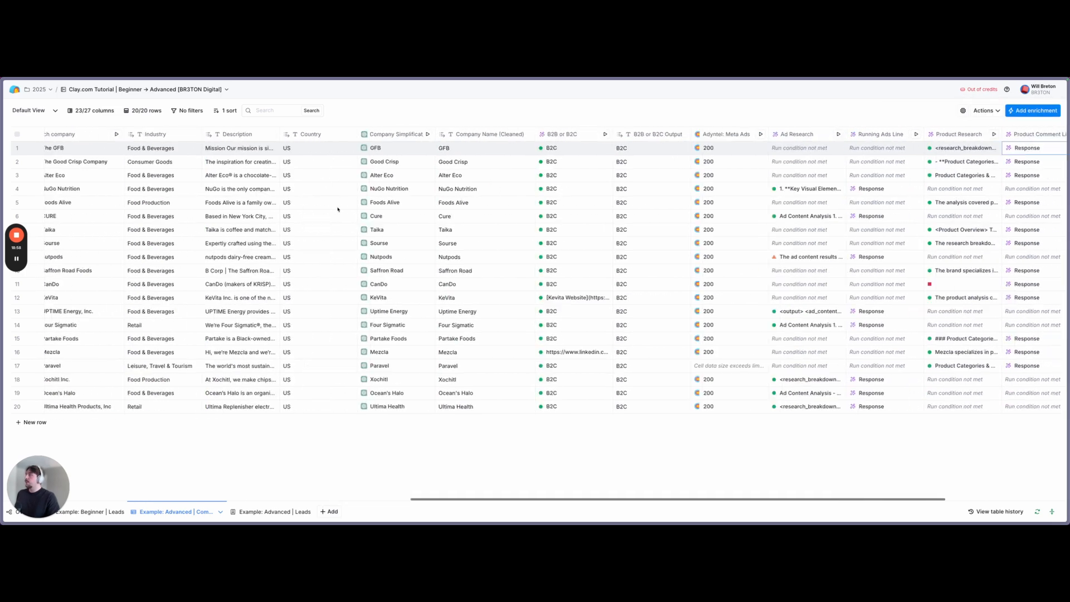
{"action": "left_click", "coordinate": [878, 135]}
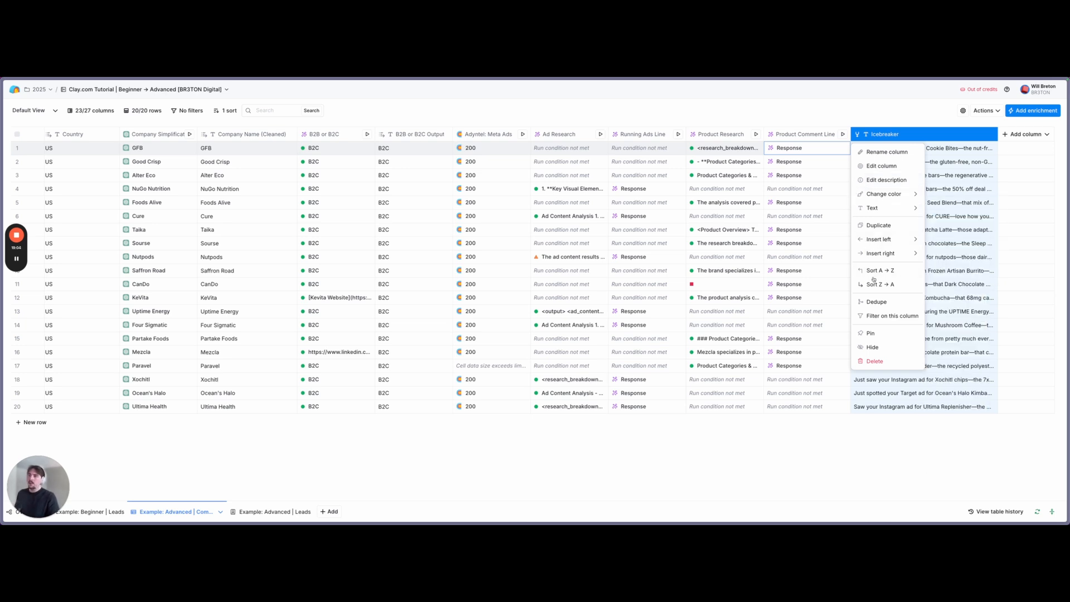
{"action": "left_click", "coordinate": [878, 166]}
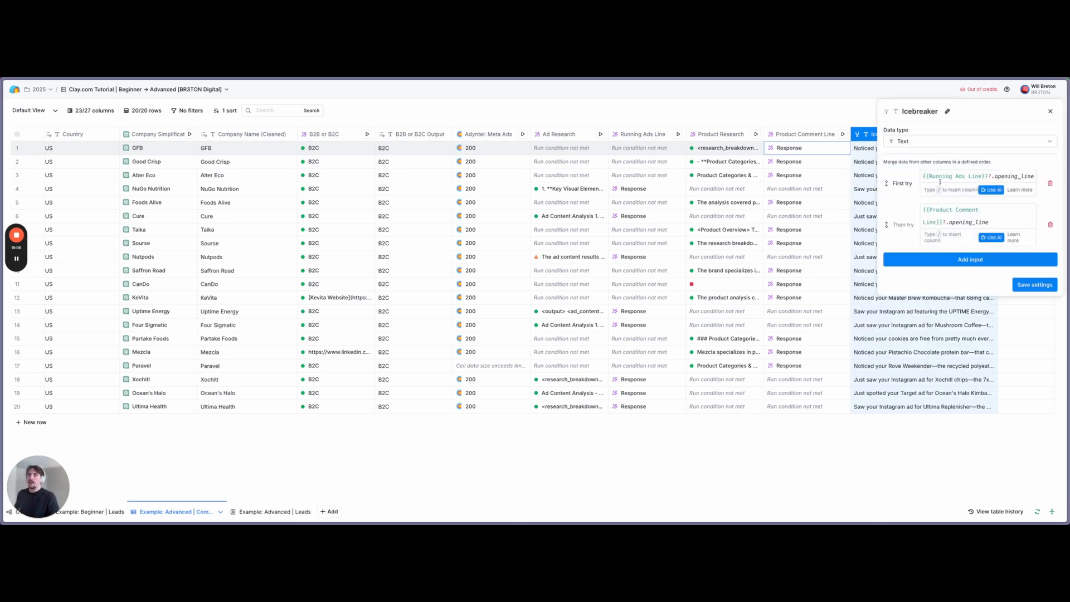
{"action": "left_click_drag", "start_coordinate": [926, 176], "coordinate": [954, 184]}
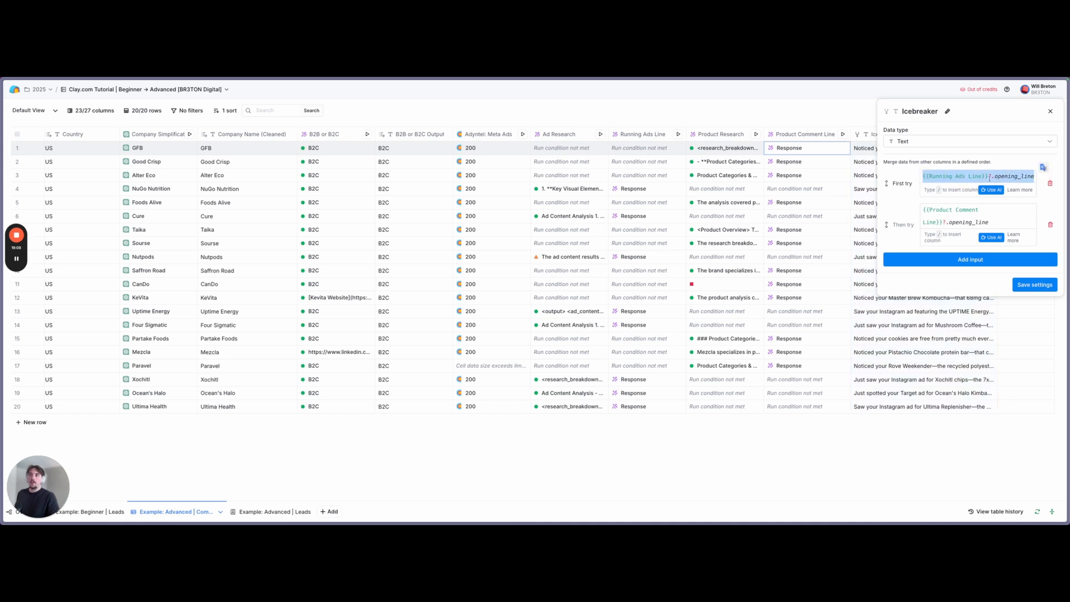
{"action": "left_click", "coordinate": [948, 208]}
{"action": "left_click_drag", "start_coordinate": [991, 222], "coordinate": [972, 212]}
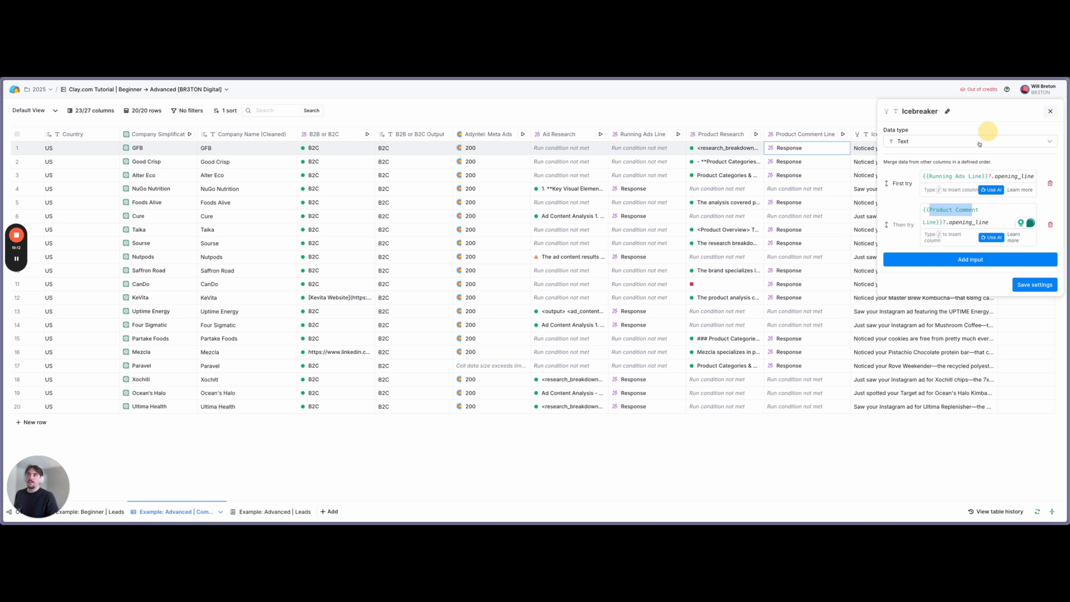
{"action": "left_click", "coordinate": [1050, 111]}
Highlight all Icebreaker cells and read the full icebreaker texts for Ultima Health and Paravel
{"action": "left_click_drag", "start_coordinate": [920, 148], "coordinate": [915, 406]}
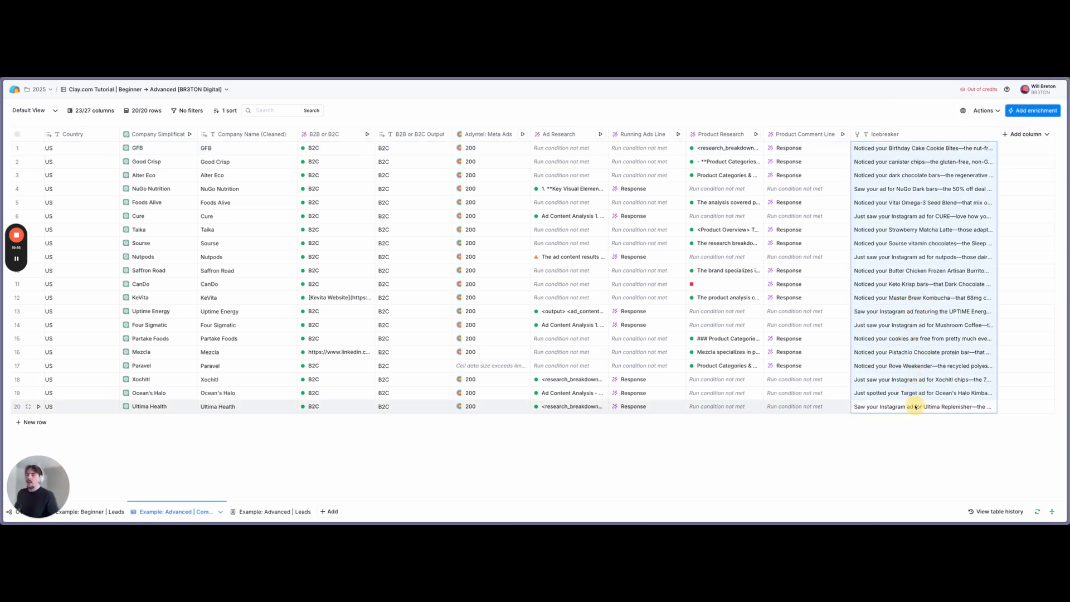
{"action": "left_click", "coordinate": [916, 407]}
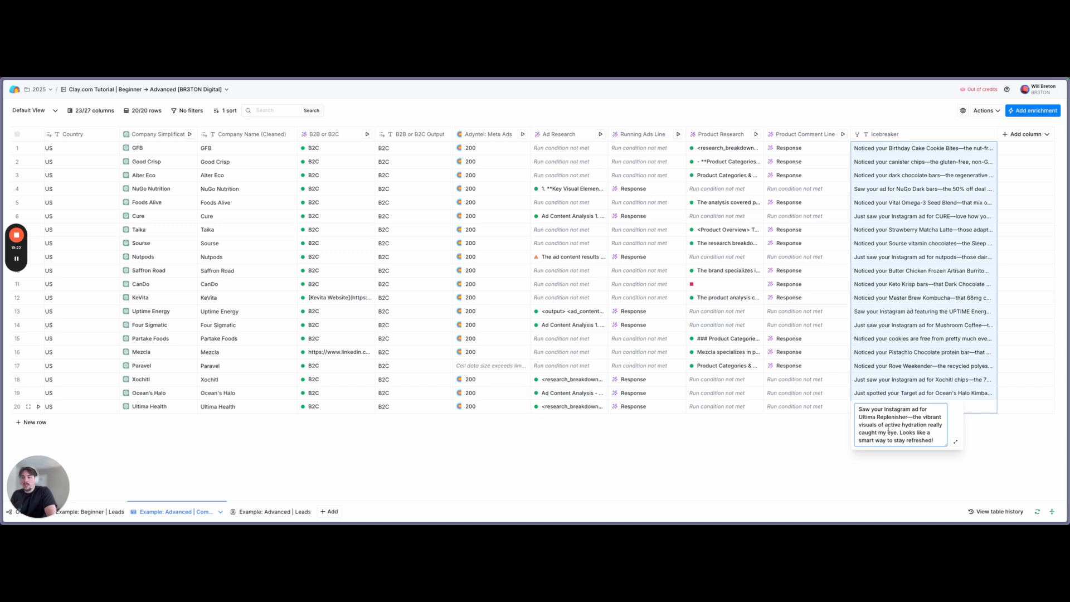
{"action": "left_click", "coordinate": [802, 485]}
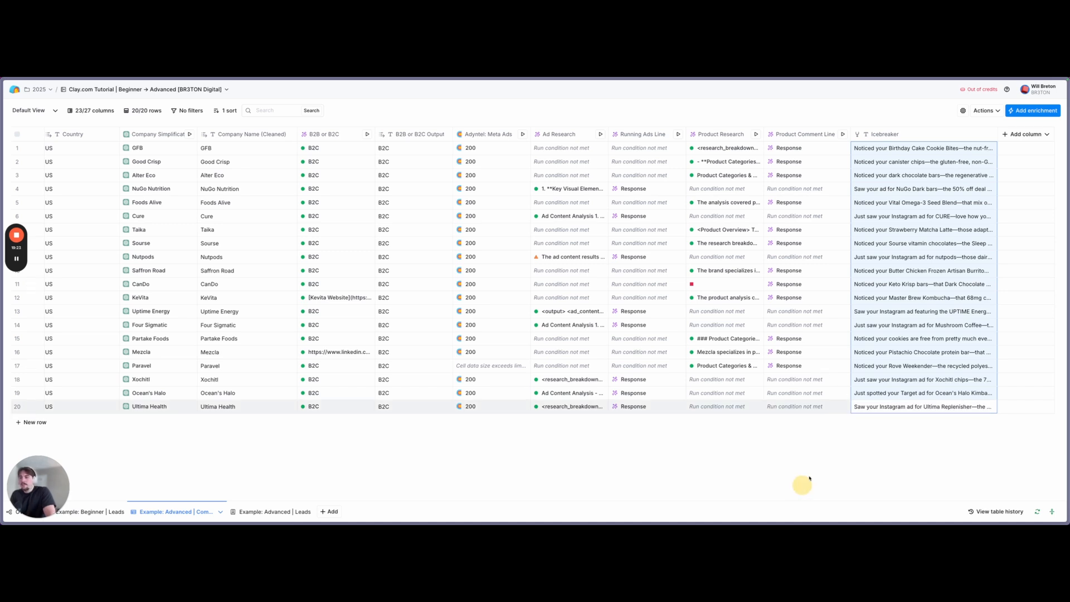
{"action": "double_click", "coordinate": [891, 367]}
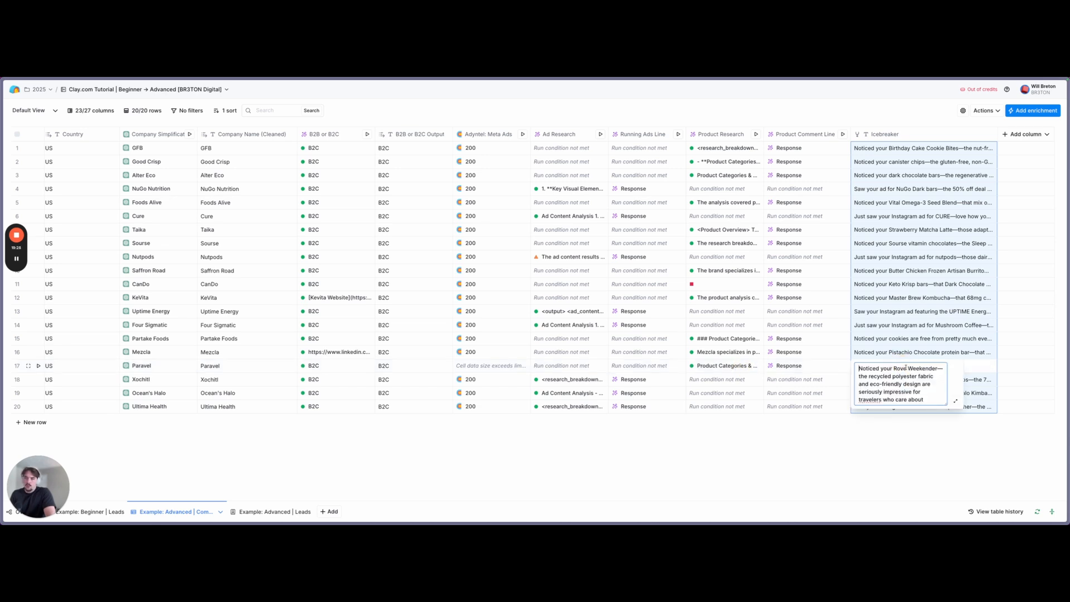
{"action": "scroll", "coordinate": [878, 377], "scroll_direction": "down", "scroll_amount": 1}
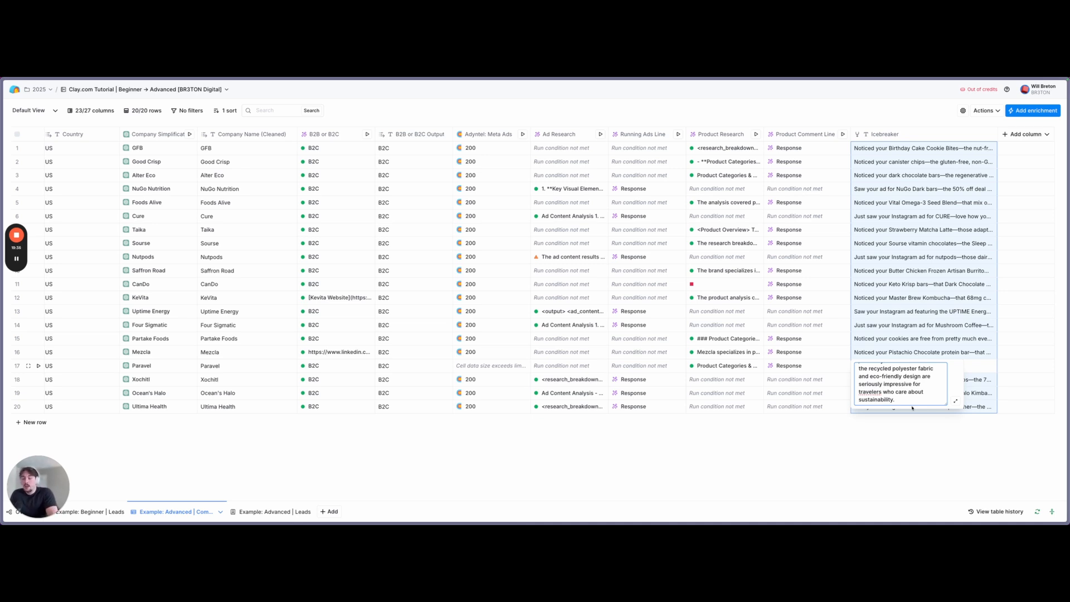
{"action": "left_click", "coordinate": [901, 420]}
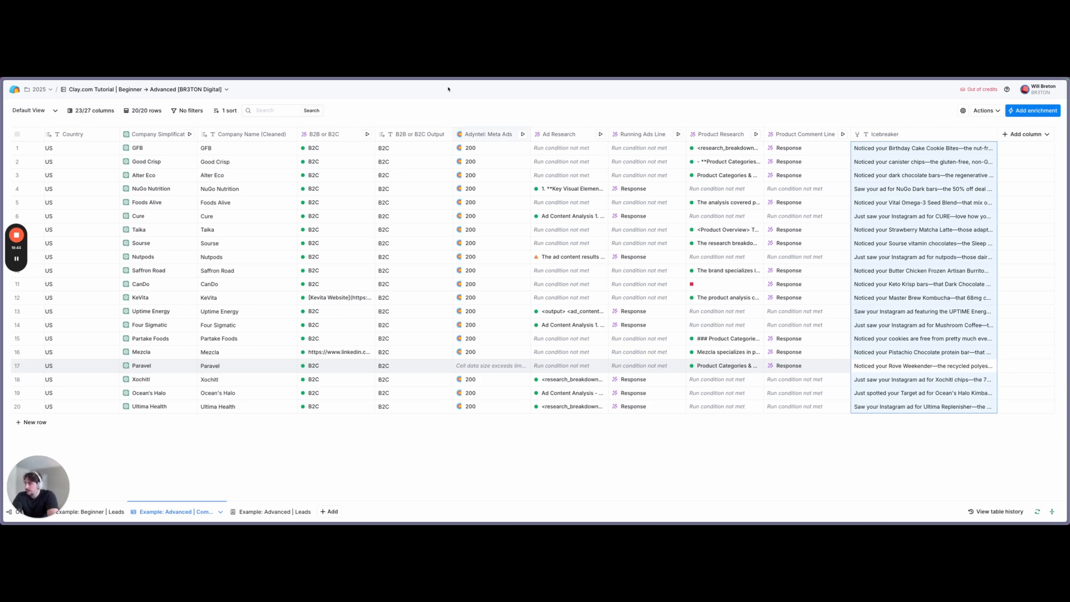
Review the table's workflow from the company website and domain columns through enrichment, B2B or B2C Output and ad research
{"action": "scroll", "coordinate": [389, 194], "scroll_direction": "left", "scroll_amount": 10}
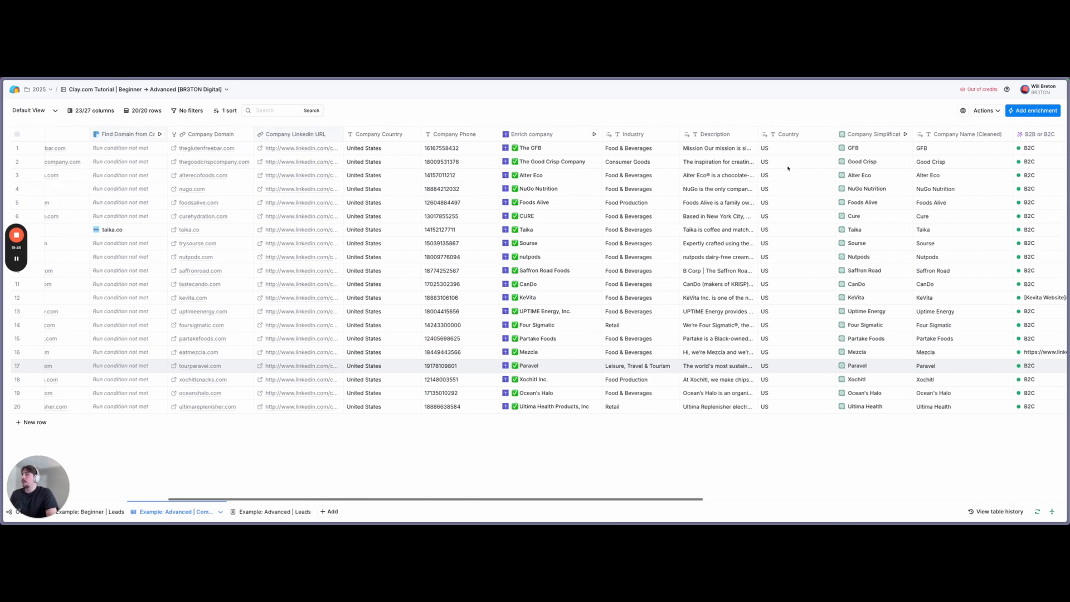
{"action": "scroll", "coordinate": [423, 170], "scroll_direction": "left", "scroll_amount": 4}
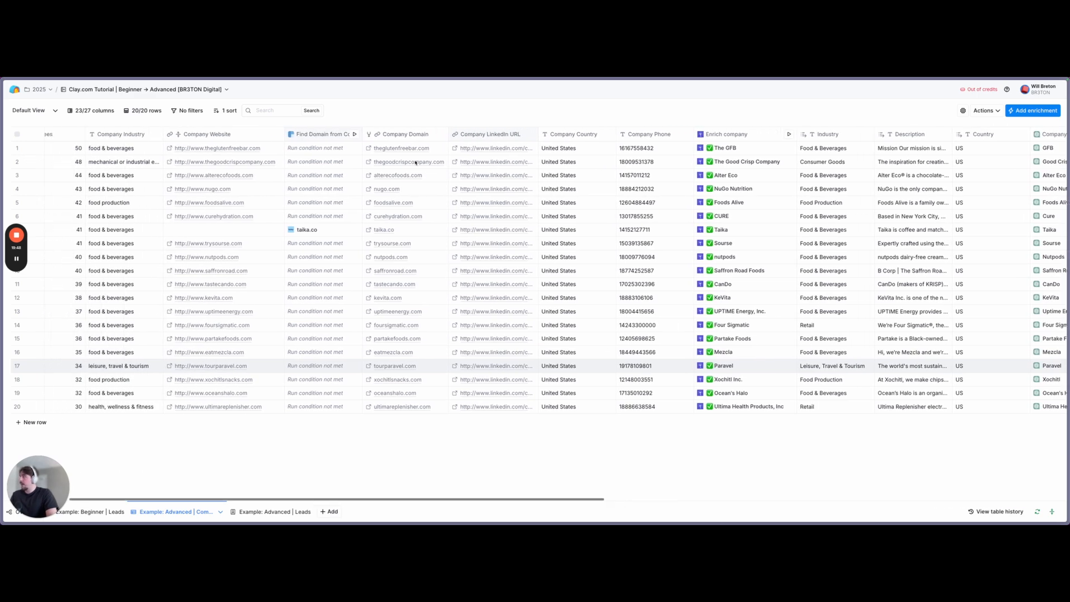
{"action": "scroll", "coordinate": [446, 178], "scroll_direction": "right", "scroll_amount": 8}
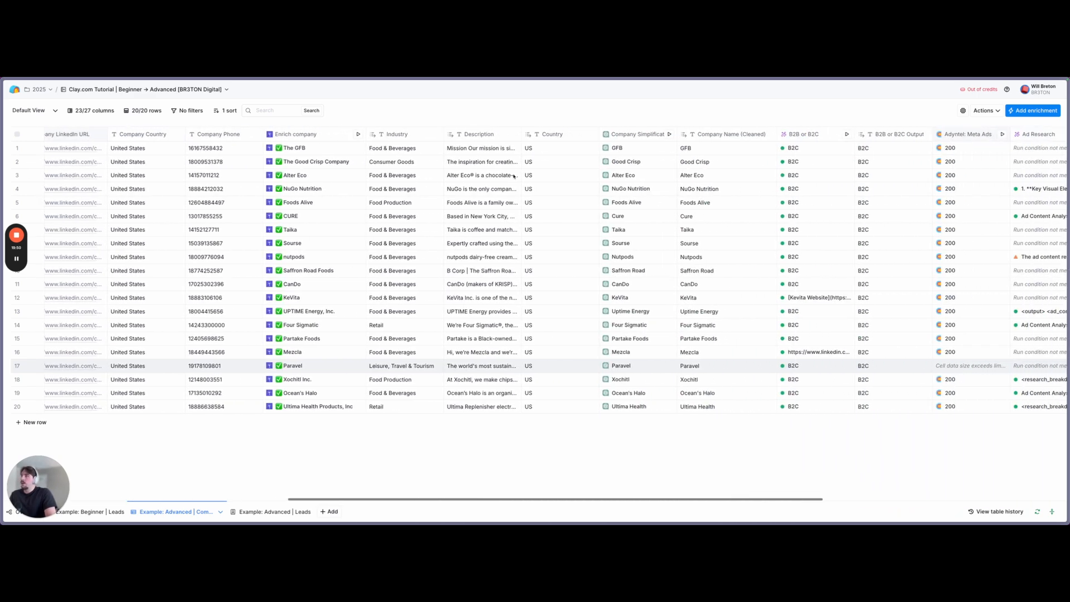
{"action": "scroll", "coordinate": [614, 167], "scroll_direction": "right", "scroll_amount": 2}
{"action": "left_click_drag", "start_coordinate": [669, 149], "coordinate": [667, 299]}
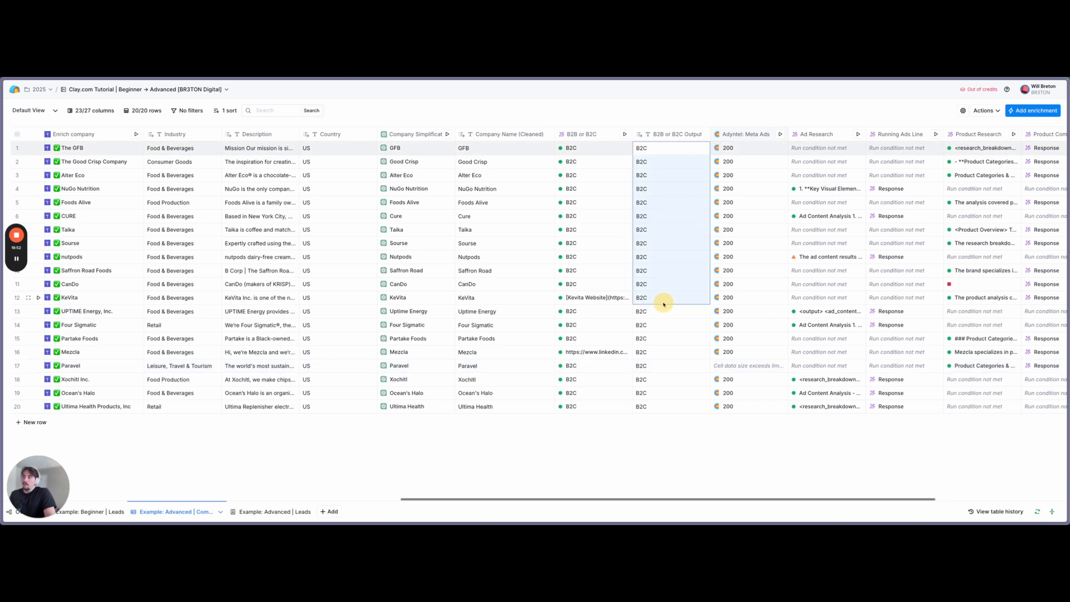
{"action": "scroll", "coordinate": [657, 251], "scroll_direction": "right", "scroll_amount": 4}
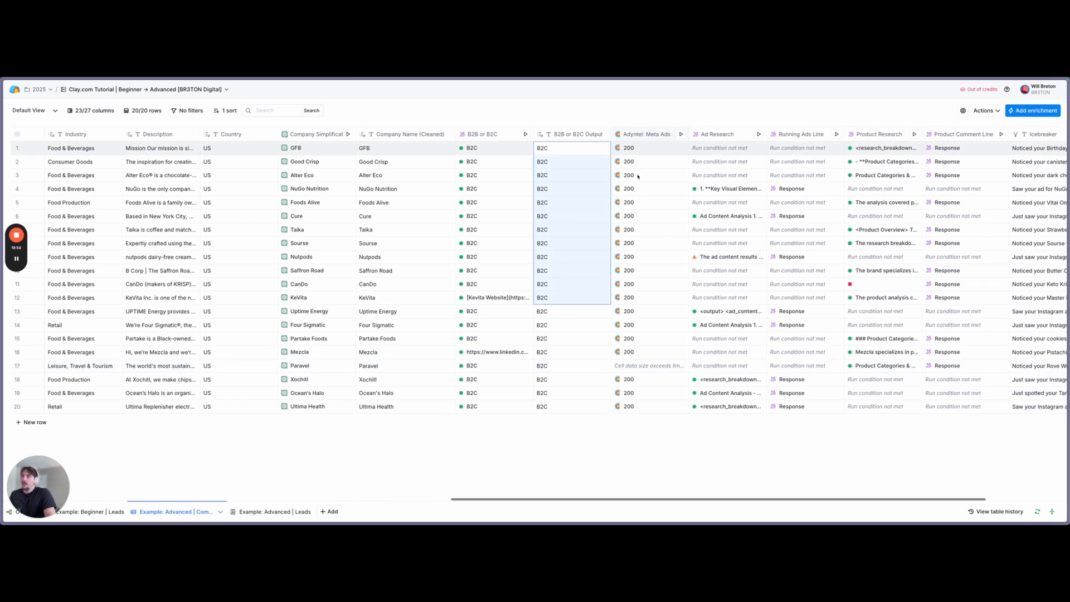
Highlight the Adyntel: Meta Ads results and review the Final View table from the company details through the Food & Beverages Analysis columns
{"action": "left_click_drag", "start_coordinate": [677, 148], "coordinate": [655, 406]}
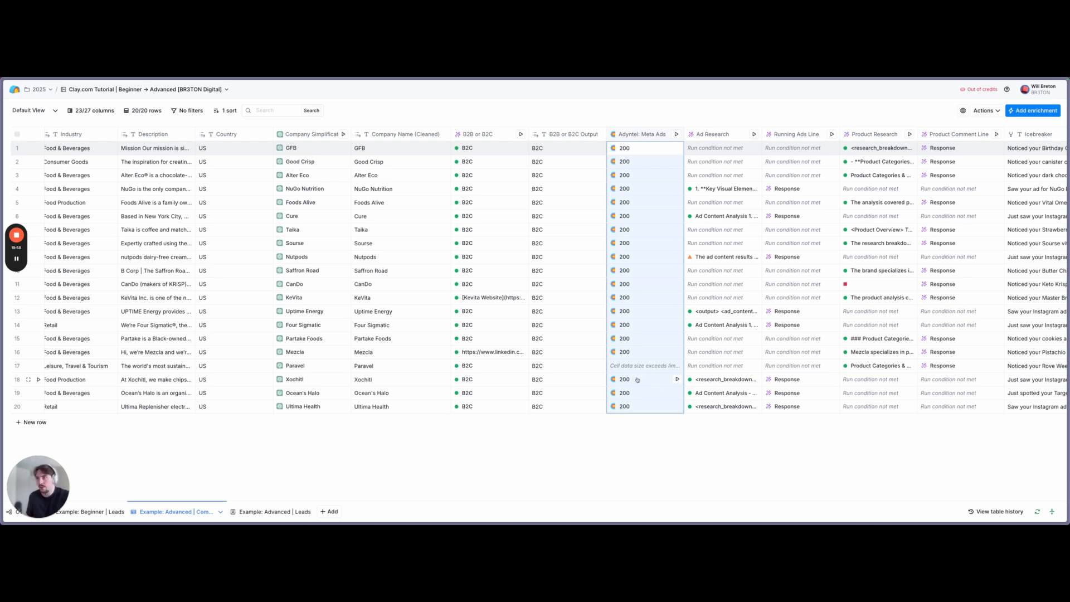
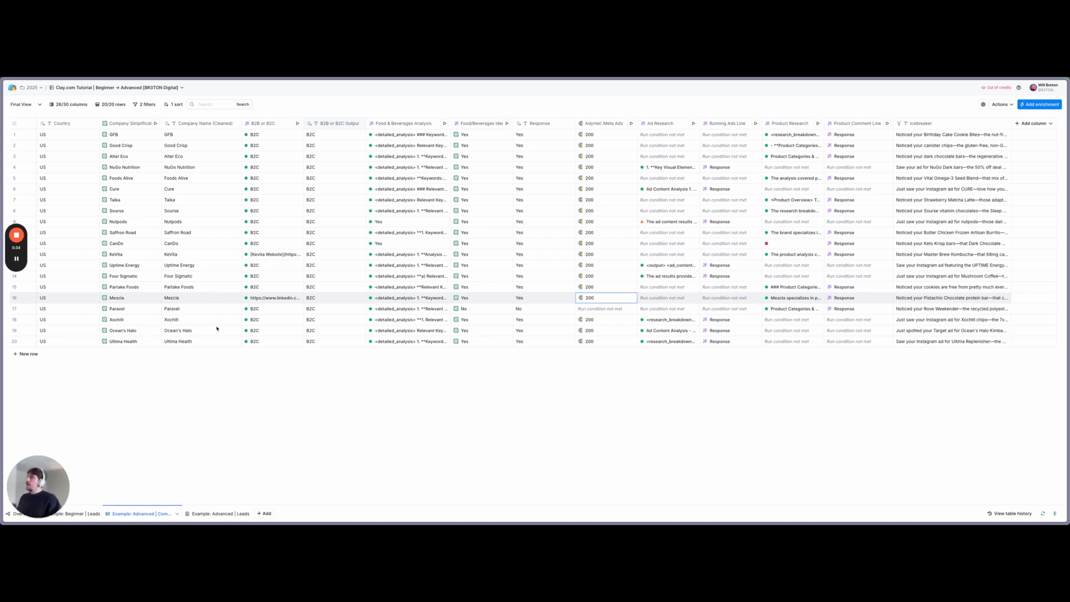
{"action": "scroll", "coordinate": [211, 315], "scroll_direction": "left", "scroll_amount": 10}
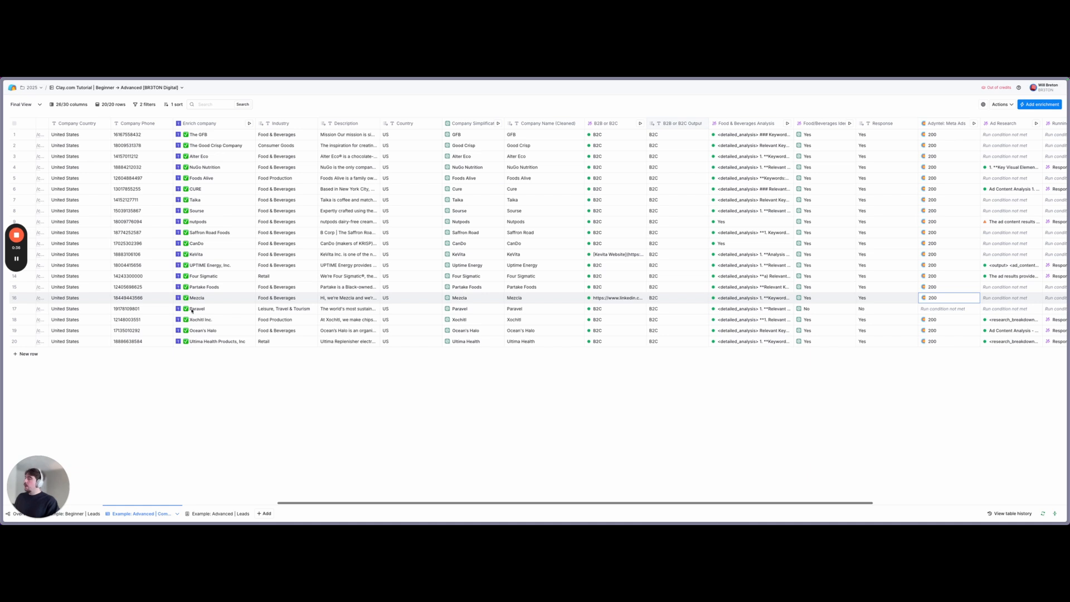
{"action": "scroll", "coordinate": [200, 313], "scroll_direction": "left", "scroll_amount": 6}
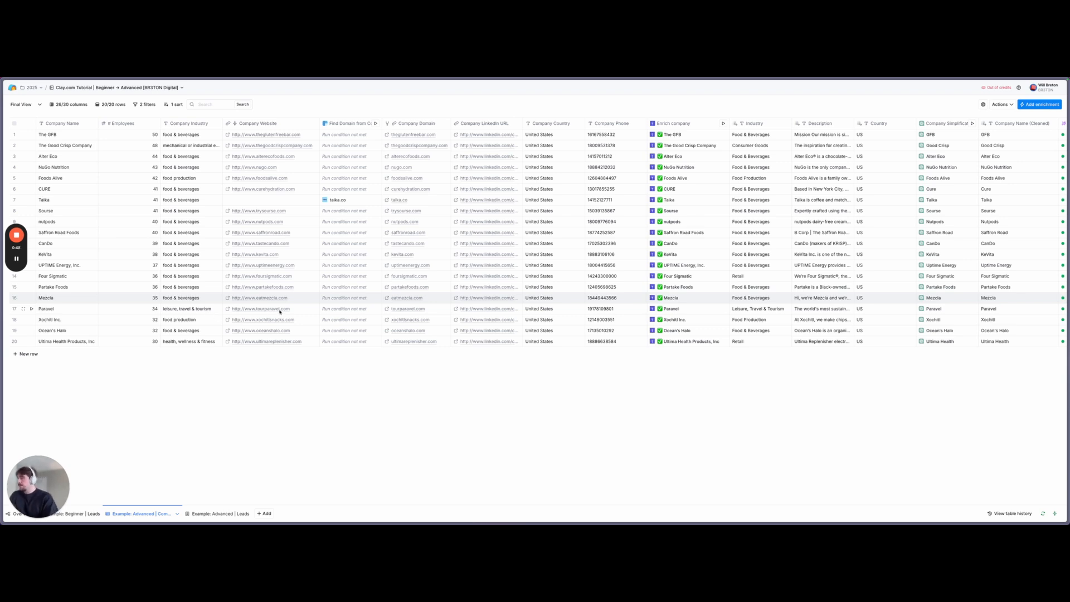
{"action": "scroll", "coordinate": [384, 318], "scroll_direction": "right", "scroll_amount": 10}
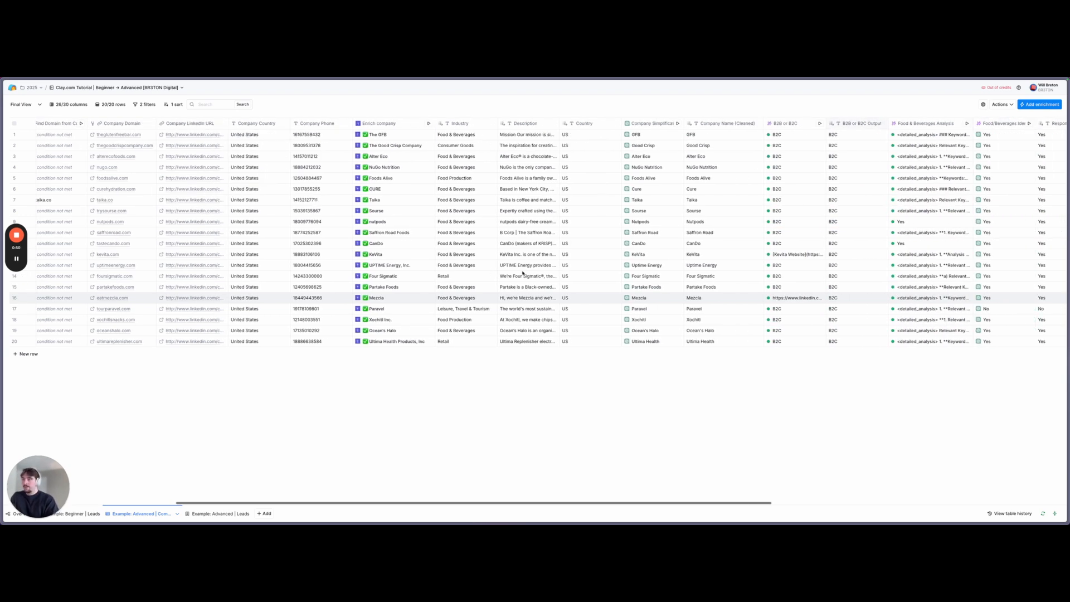
{"action": "scroll", "coordinate": [613, 275], "scroll_direction": "right", "scroll_amount": 1}
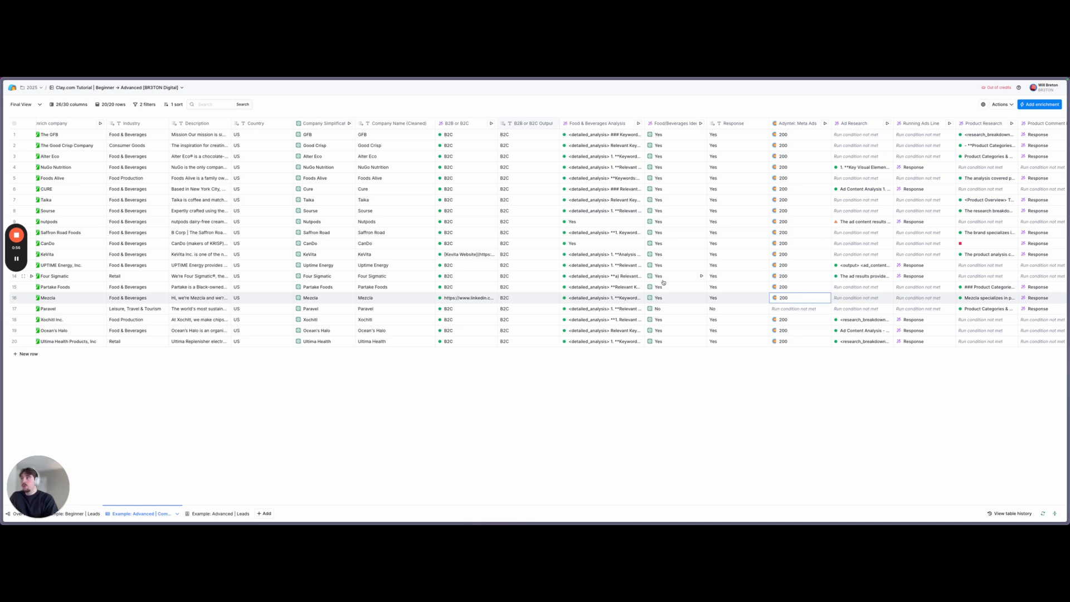
Open the Food & Beverages Analysis column's settings, read the task description in its Claygent prompt generator, and close the generator without generating
{"action": "left_click", "coordinate": [591, 124]}
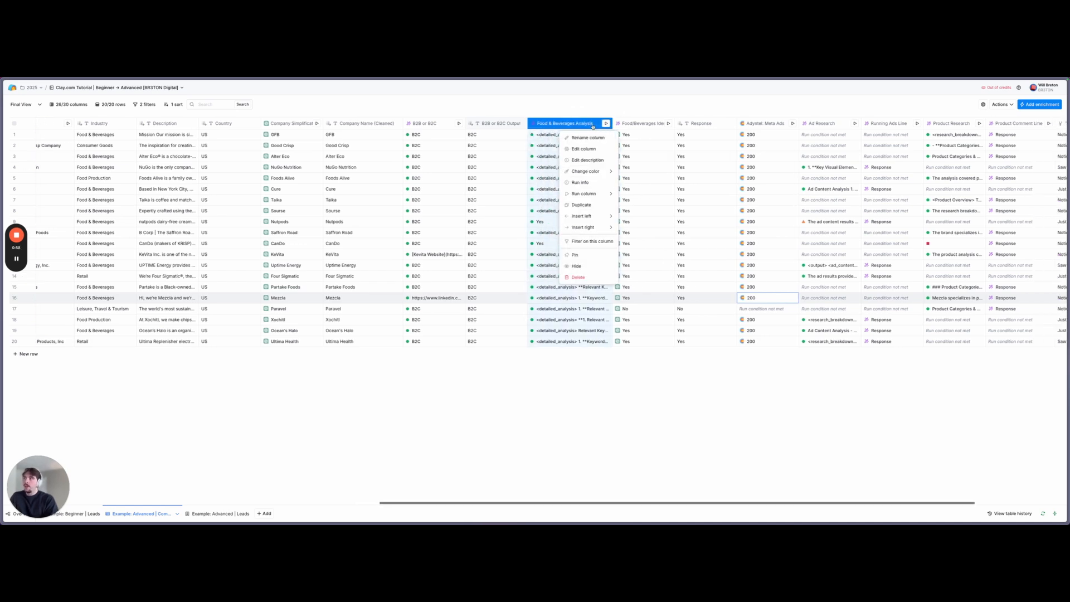
{"action": "left_click", "coordinate": [534, 149]}
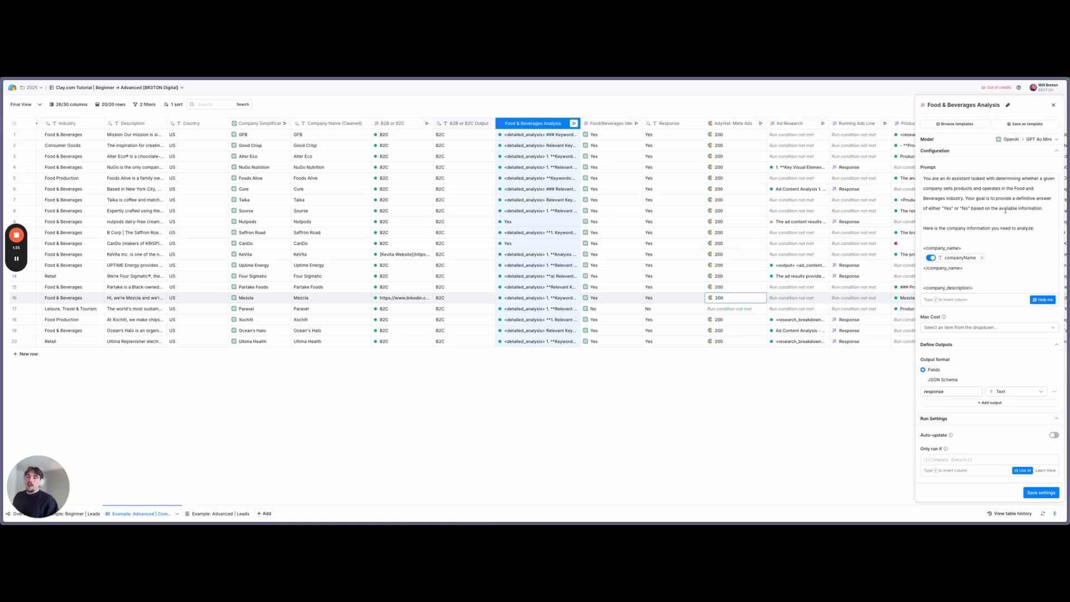
{"action": "left_click", "coordinate": [1042, 299]}
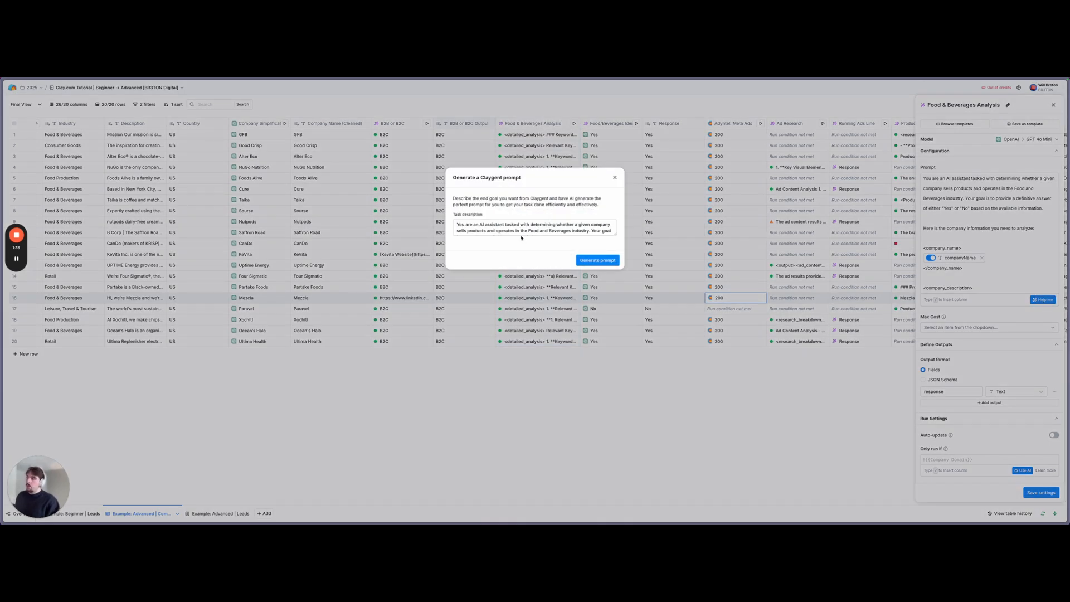
{"action": "scroll", "coordinate": [492, 225], "scroll_direction": "down", "scroll_amount": 5}
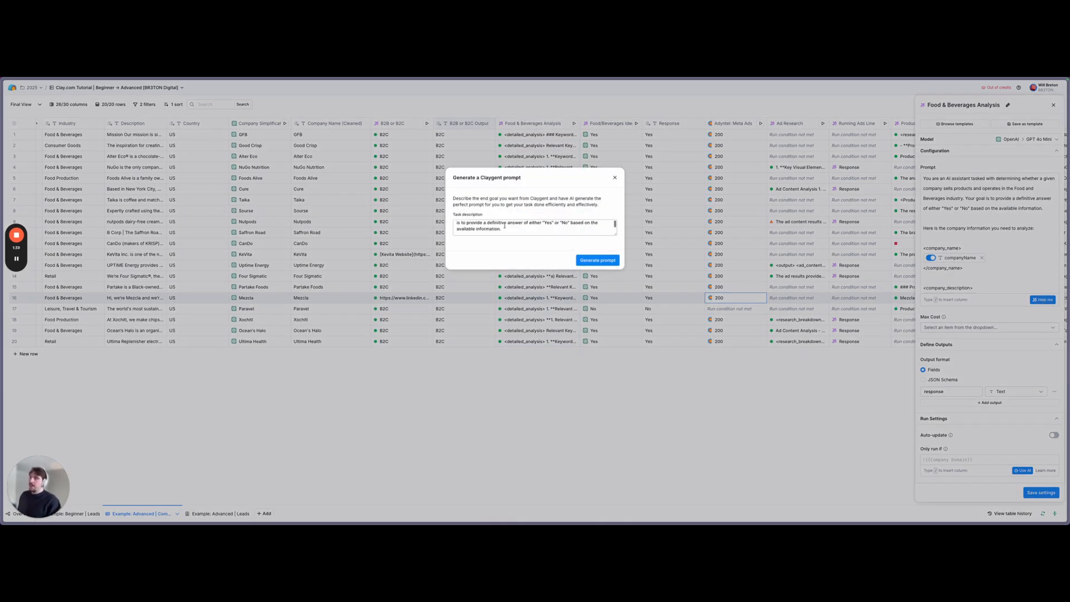
{"action": "left_click", "coordinate": [615, 177]}
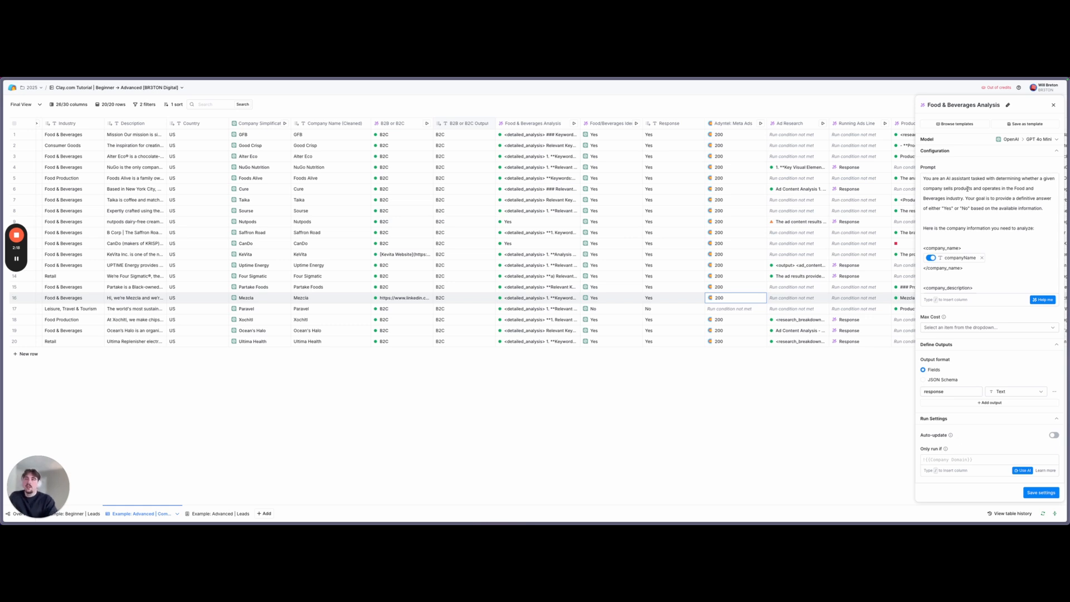
Examine the opening instructions of the Food & Beverages Analysis prompt, highlighting the sentence that requests a definitive "Yes" or "No" answer
{"action": "scroll", "coordinate": [1002, 208], "scroll_direction": "down", "scroll_amount": 1}
{"action": "scroll", "coordinate": [931, 177], "scroll_direction": "up", "scroll_amount": 1}
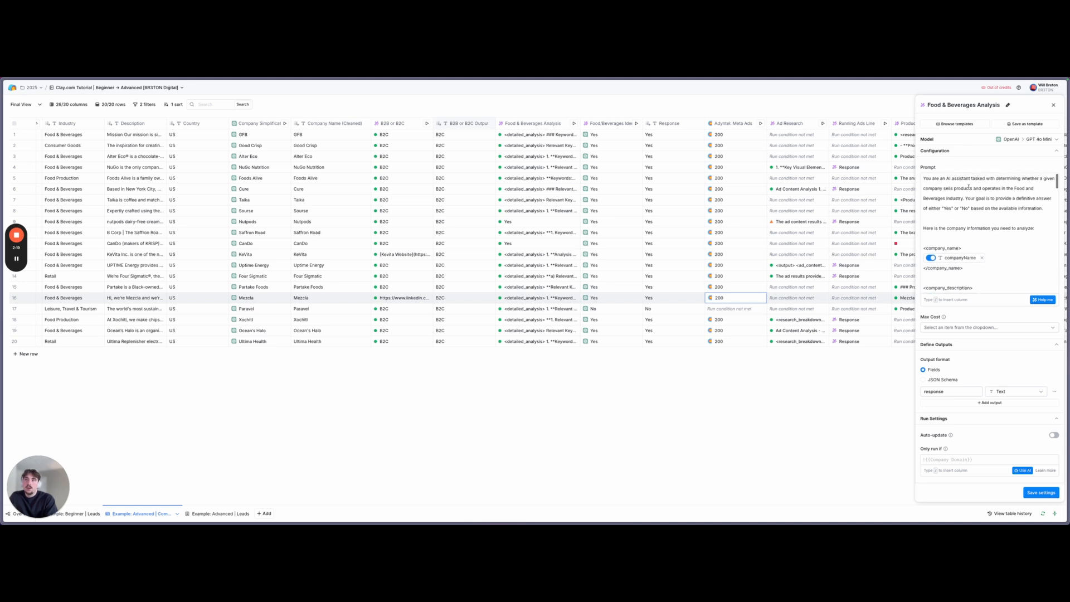
{"action": "left_click", "coordinate": [930, 177]}
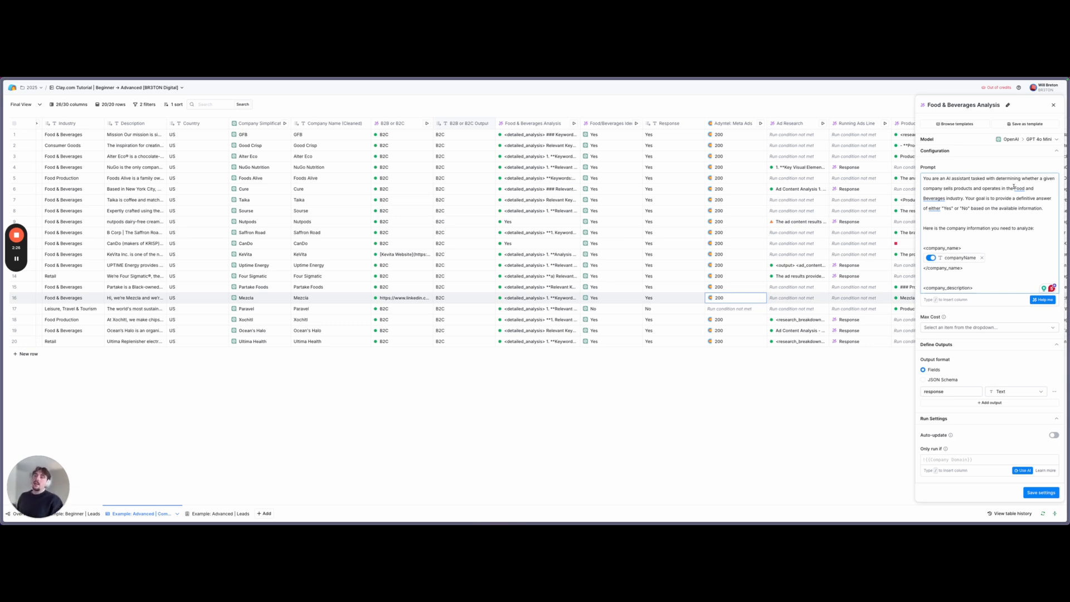
{"action": "scroll", "coordinate": [988, 204], "scroll_direction": "down", "scroll_amount": 2}
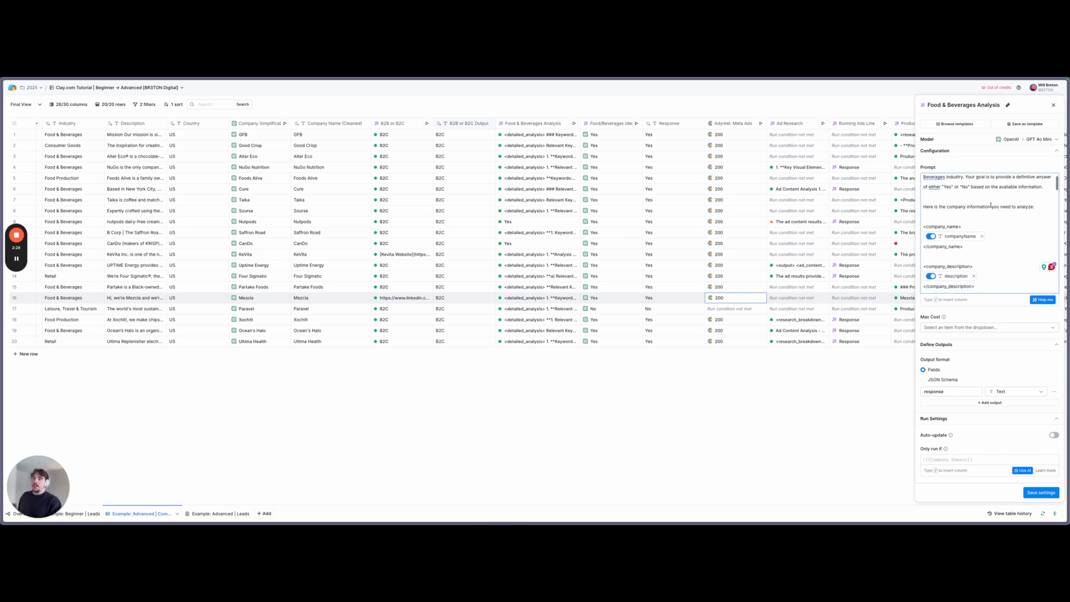
{"action": "scroll", "coordinate": [1004, 202], "scroll_direction": "up", "scroll_amount": 1}
{"action": "left_click_drag", "start_coordinate": [1044, 199], "coordinate": [978, 193]}
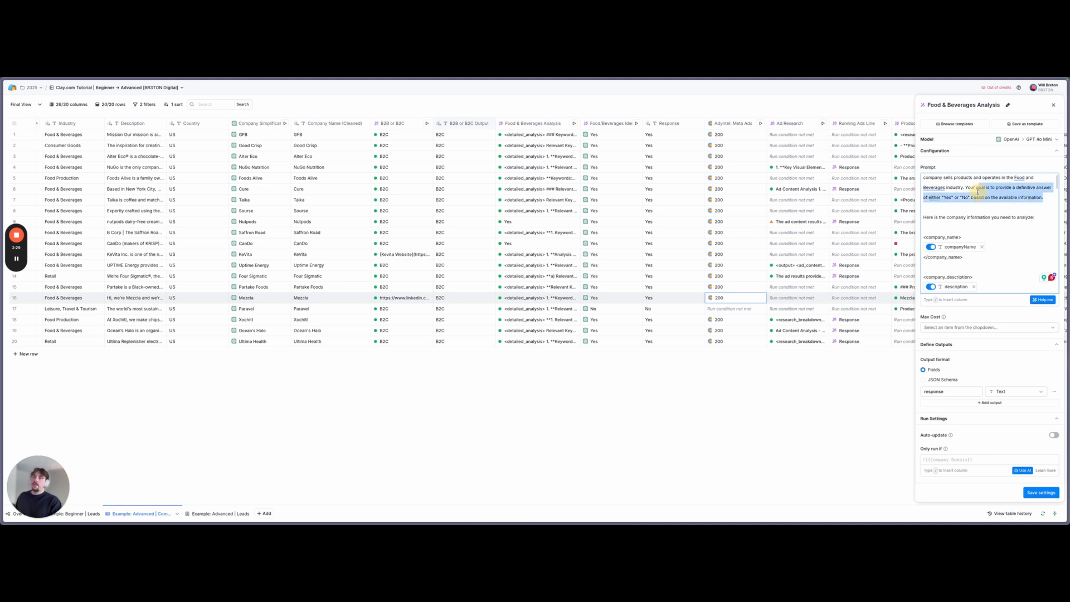
{"action": "left_click", "coordinate": [954, 198]}
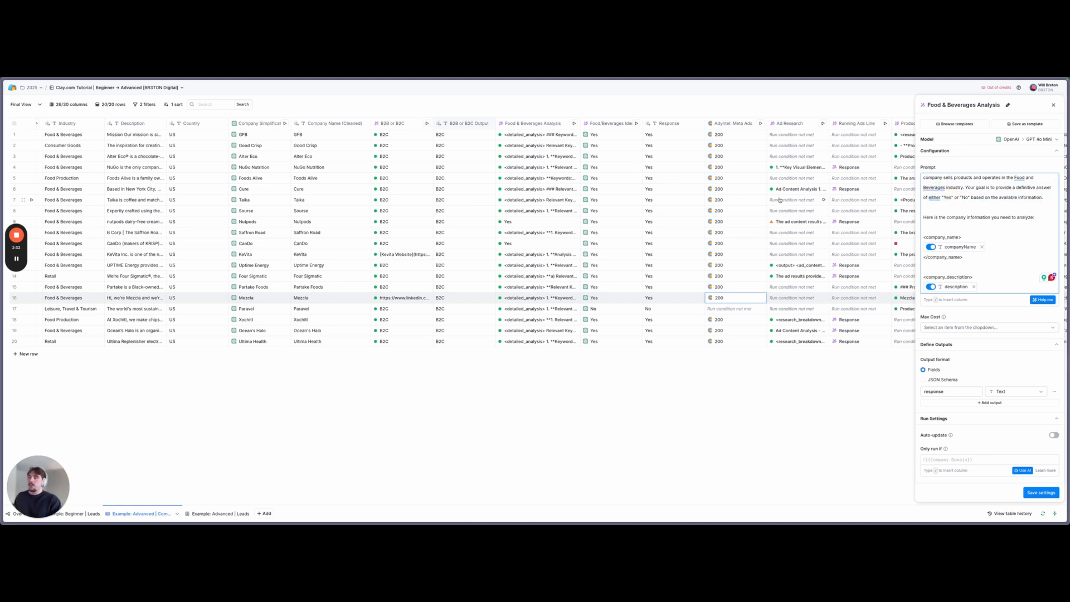
Replace "categories" with "domain" in the prompt's instruction 2a about listing relevant Food and Beverages keywords
{"action": "scroll", "coordinate": [963, 211], "scroll_direction": "down", "scroll_amount": 5}
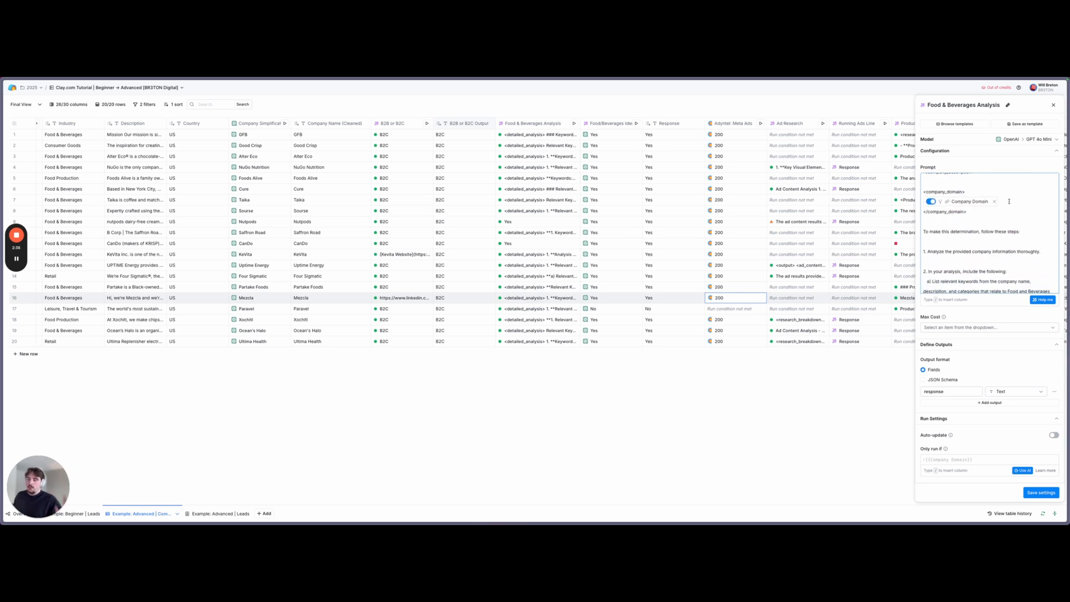
{"action": "scroll", "coordinate": [972, 251], "scroll_direction": "down", "scroll_amount": 2}
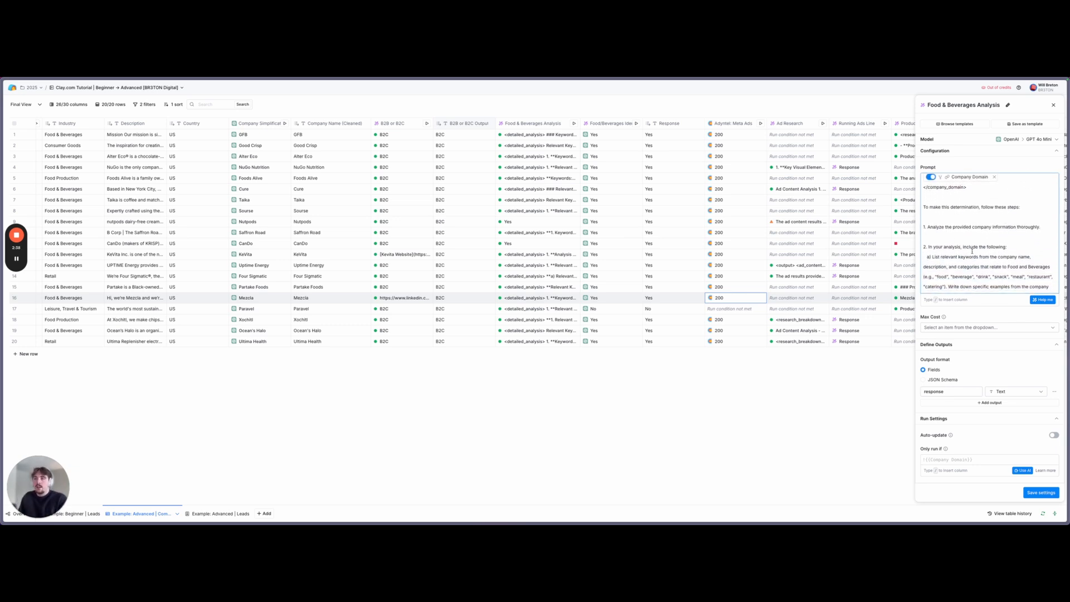
{"action": "scroll", "coordinate": [975, 250], "scroll_direction": "down", "scroll_amount": 2}
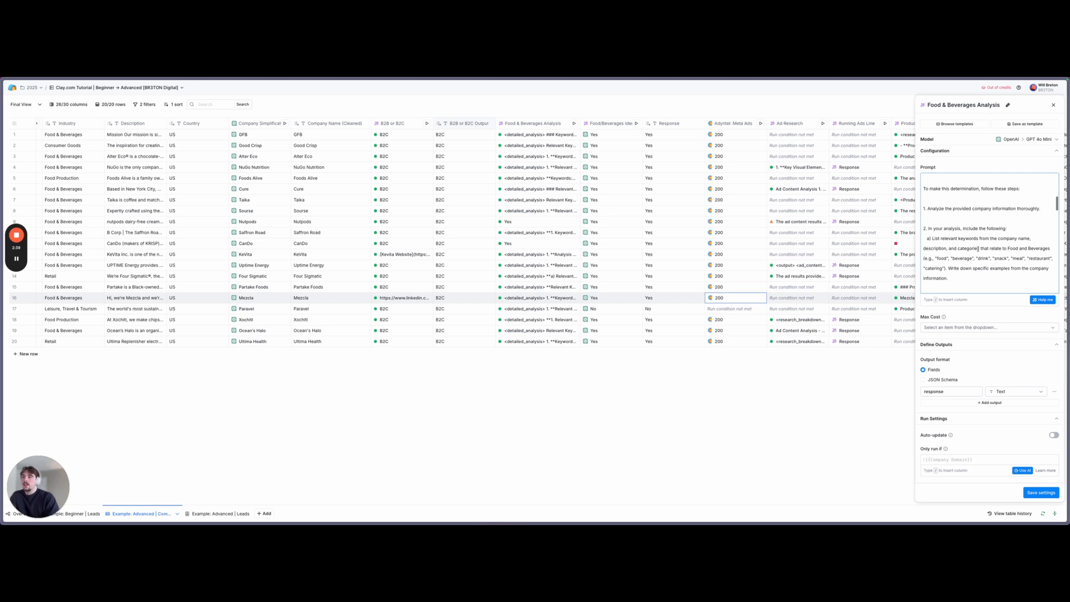
{"action": "double_click", "coordinate": [967, 249]}
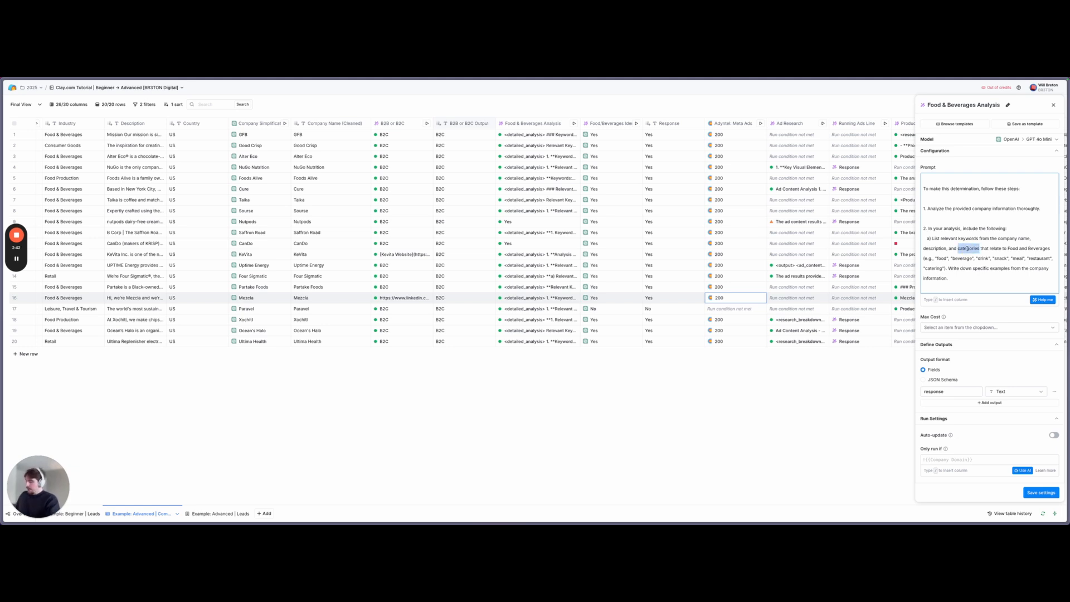
{"action": "type", "text": "domain"}
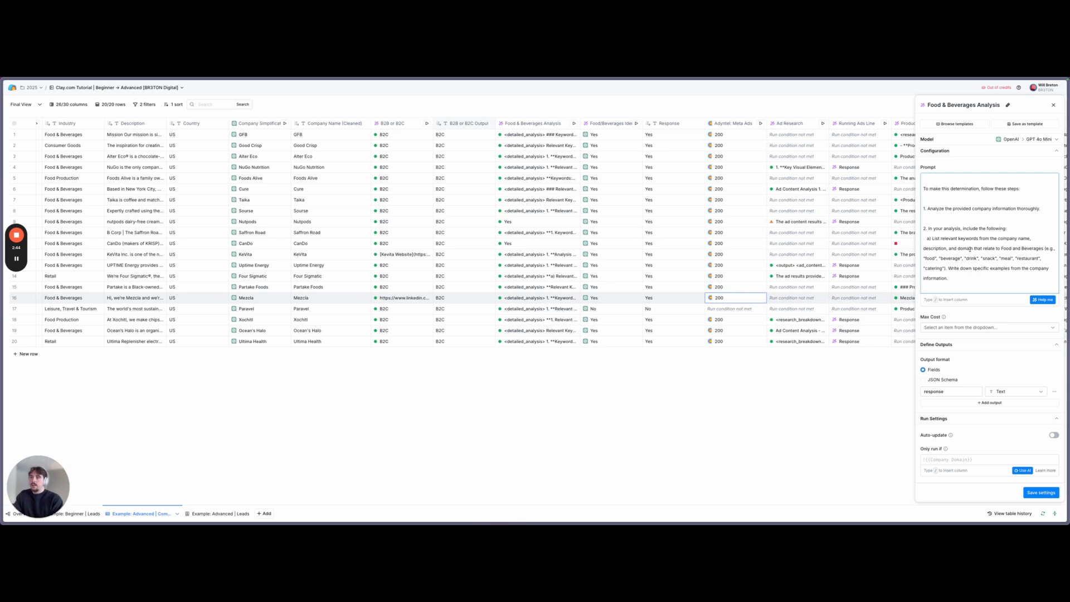
Examine the prompt's keyword examples and its checklist of characteristics typical of Food and Beverages companies
{"action": "scroll", "coordinate": [987, 243], "scroll_direction": "down", "scroll_amount": 2}
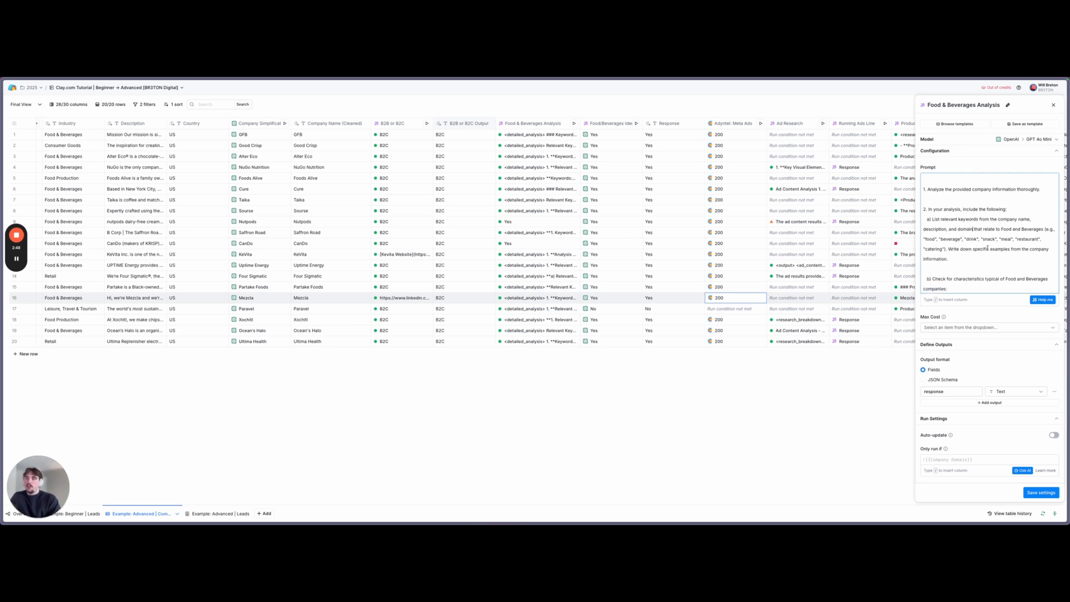
{"action": "scroll", "coordinate": [983, 251], "scroll_direction": "down", "scroll_amount": 3}
{"action": "left_click_drag", "start_coordinate": [939, 244], "coordinate": [983, 243]}
{"action": "left_click", "coordinate": [984, 243]}
{"action": "scroll", "coordinate": [982, 240], "scroll_direction": "down", "scroll_amount": 2}
{"action": "scroll", "coordinate": [977, 237], "scroll_direction": "down", "scroll_amount": 2}
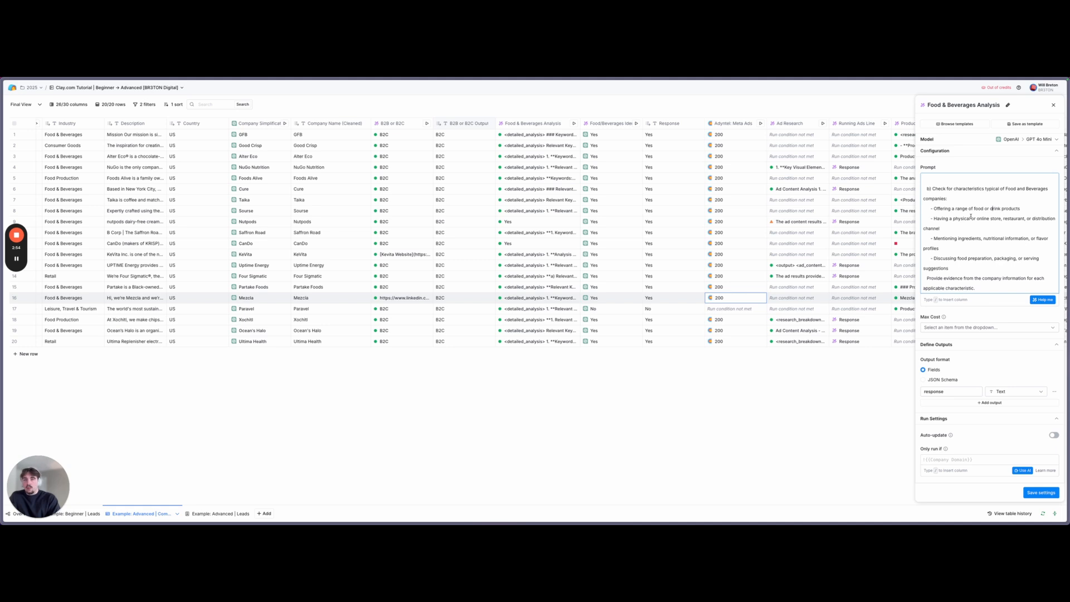
{"action": "scroll", "coordinate": [1015, 213], "scroll_direction": "down", "scroll_amount": 1}
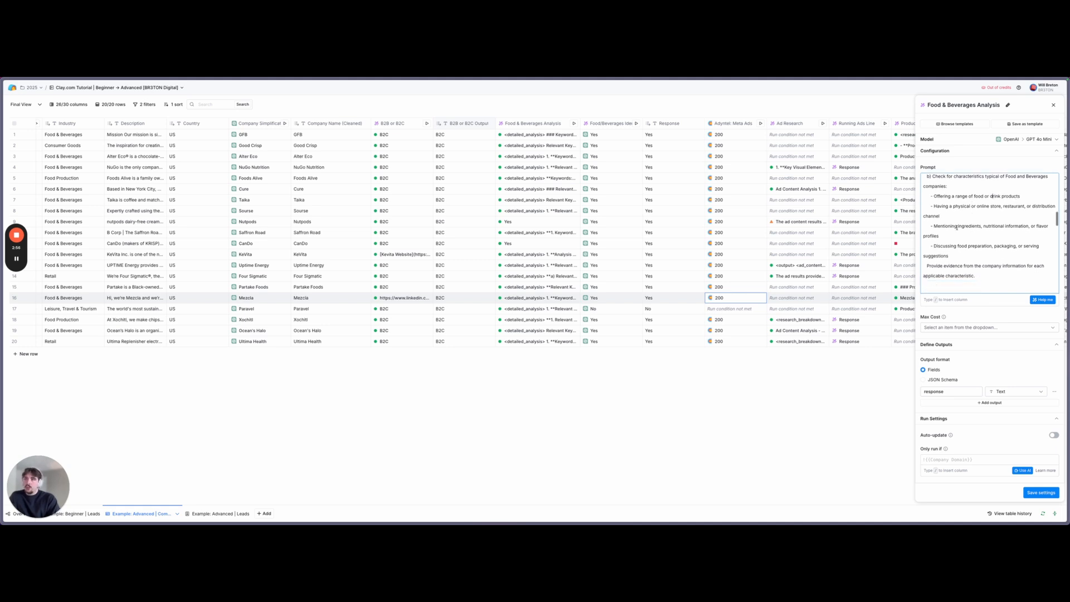
{"action": "scroll", "coordinate": [975, 227], "scroll_direction": "down", "scroll_amount": 3}
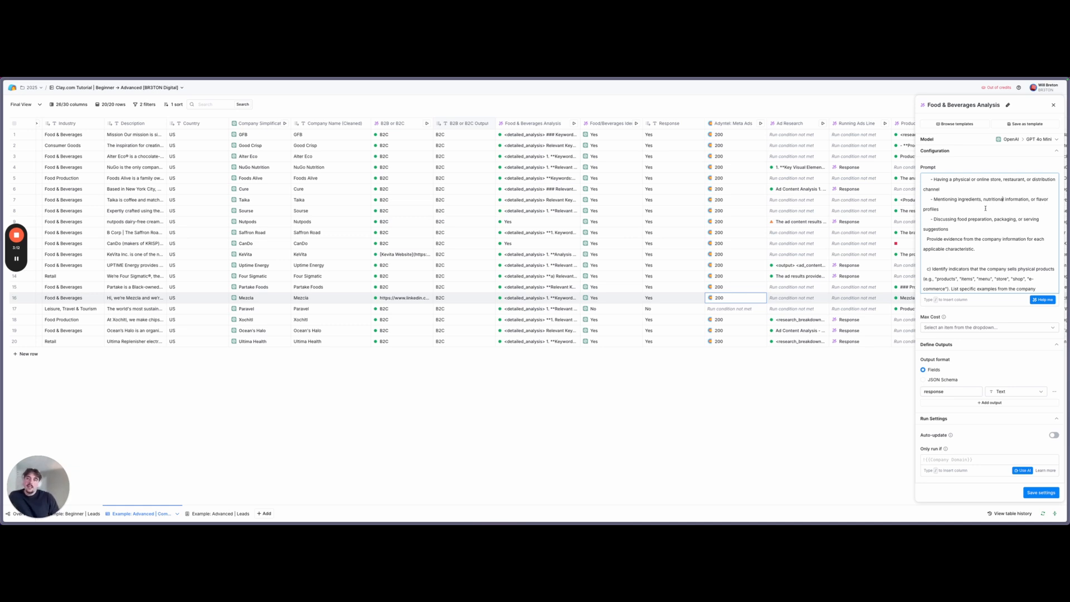
Read the prompt through to its example output structure, and close the Food & Beverages Analysis settings with the changes saved
{"action": "scroll", "coordinate": [962, 258], "scroll_direction": "down", "scroll_amount": 8}
{"action": "scroll", "coordinate": [959, 237], "scroll_direction": "down", "scroll_amount": 5}
{"action": "scroll", "coordinate": [959, 235], "scroll_direction": "down", "scroll_amount": 5}
{"action": "scroll", "coordinate": [959, 235], "scroll_direction": "down", "scroll_amount": 5}
{"action": "scroll", "coordinate": [960, 236], "scroll_direction": "down", "scroll_amount": 5}
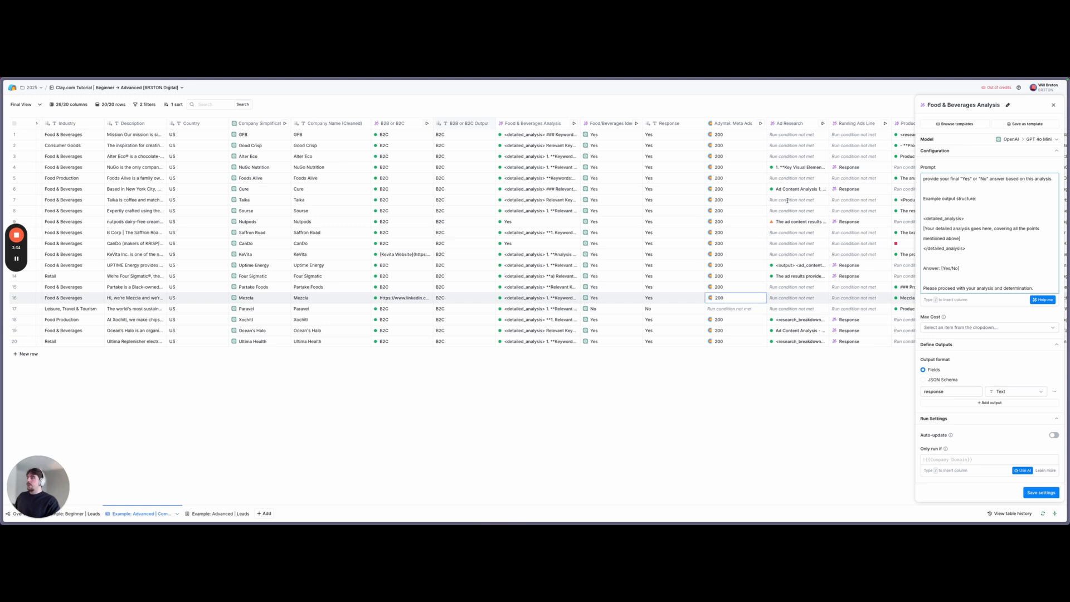
{"action": "left_click", "coordinate": [1053, 105]}
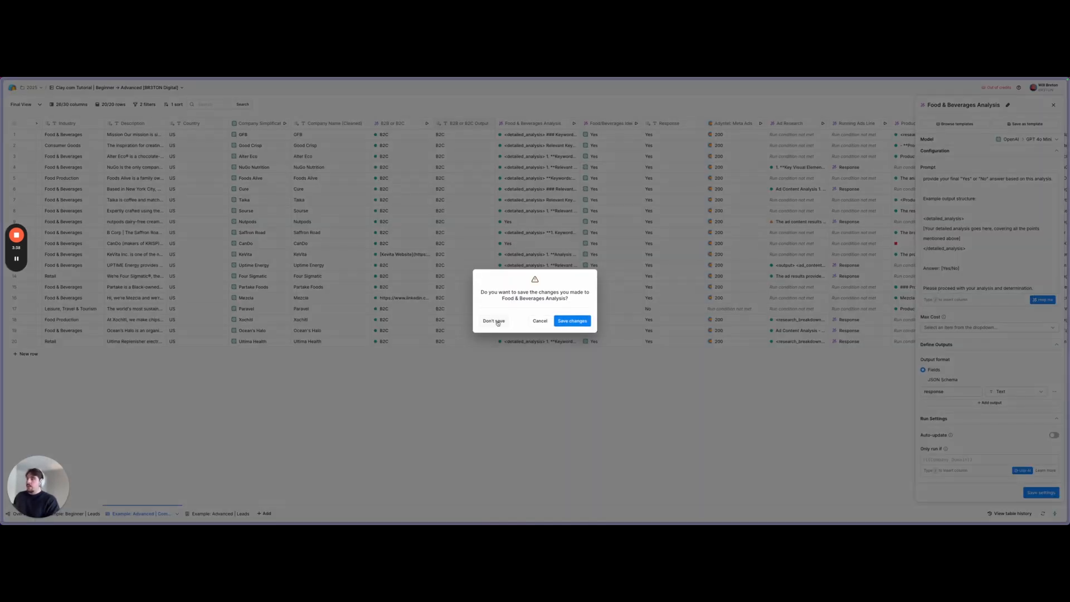
{"action": "left_click", "coordinate": [564, 322]}
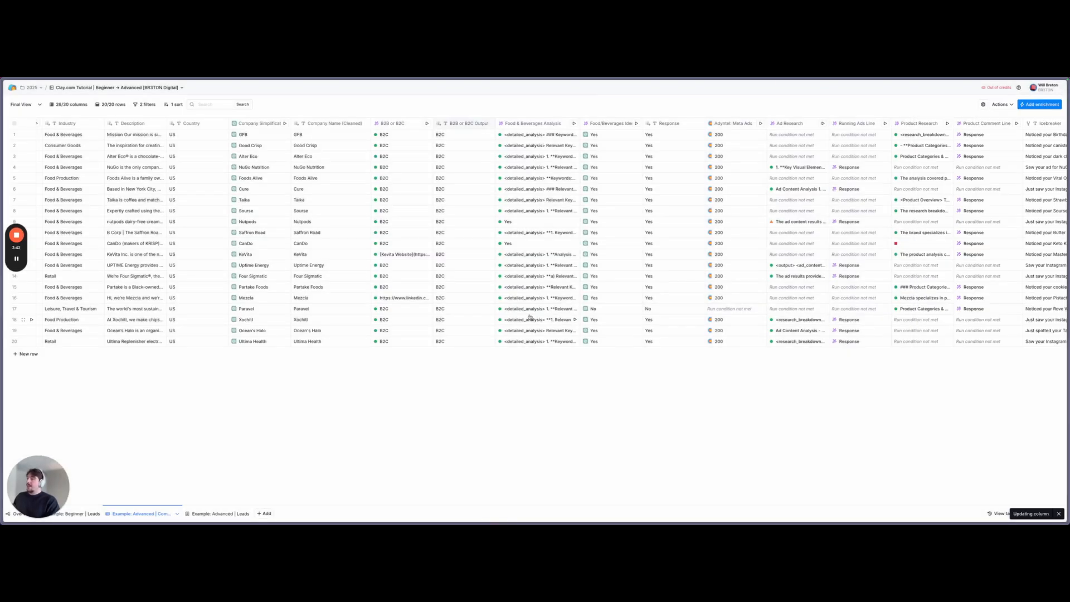
In the Product Research column's settings, append && {{Response}}?.toLowerCase() === "yes" to the Only run if formula
{"action": "scroll", "coordinate": [530, 316], "scroll_direction": "left", "scroll_amount": 10}
{"action": "scroll", "coordinate": [392, 313], "scroll_direction": "right", "scroll_amount": 10}
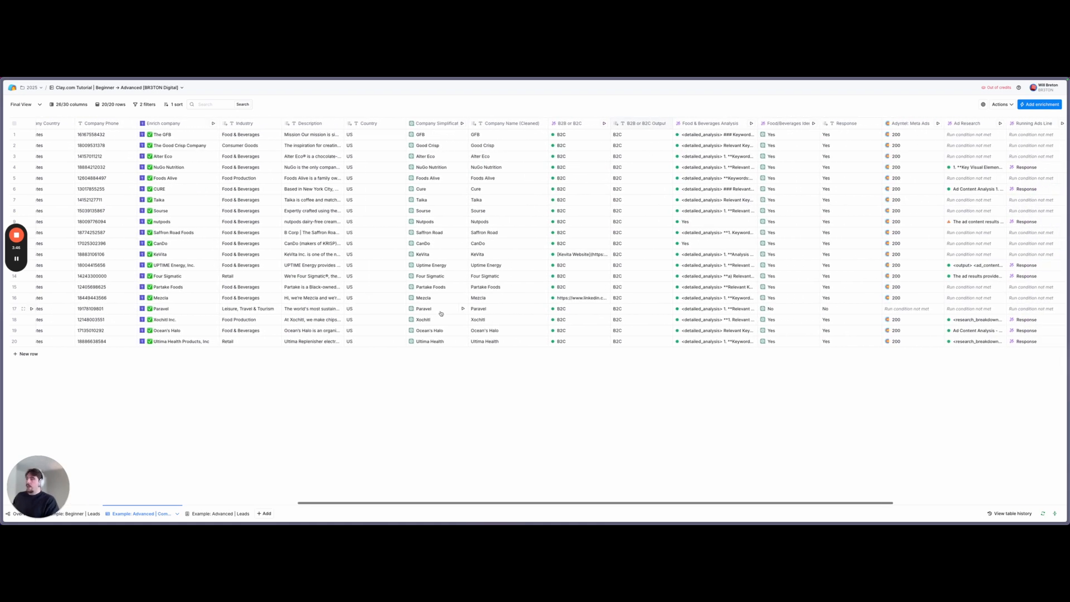
{"action": "scroll", "coordinate": [559, 303], "scroll_direction": "right", "scroll_amount": 5}
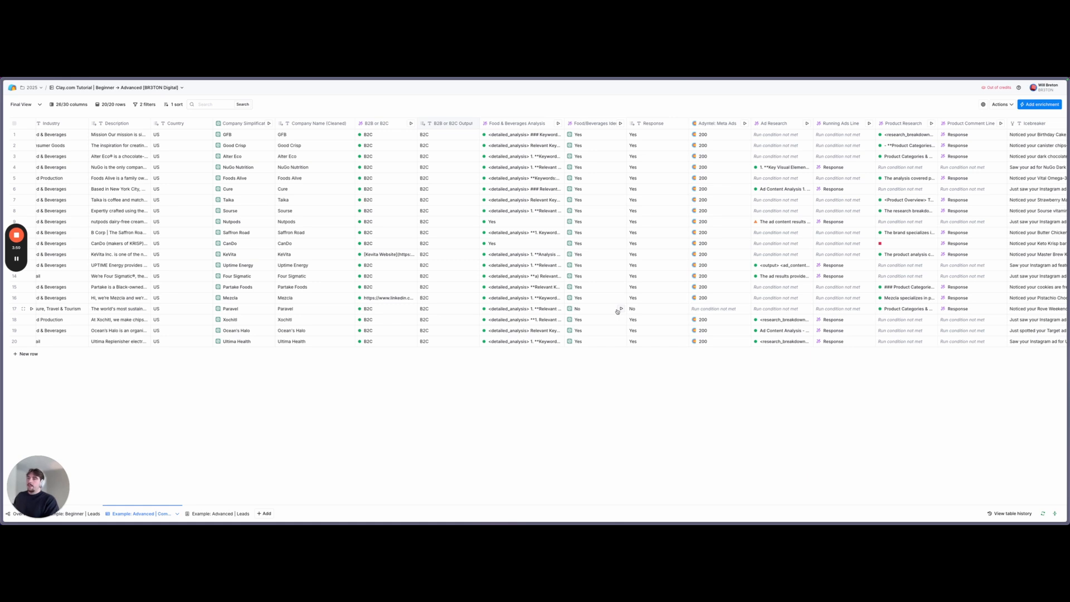
{"action": "left_click", "coordinate": [895, 123]}
{"action": "left_click", "coordinate": [784, 149]}
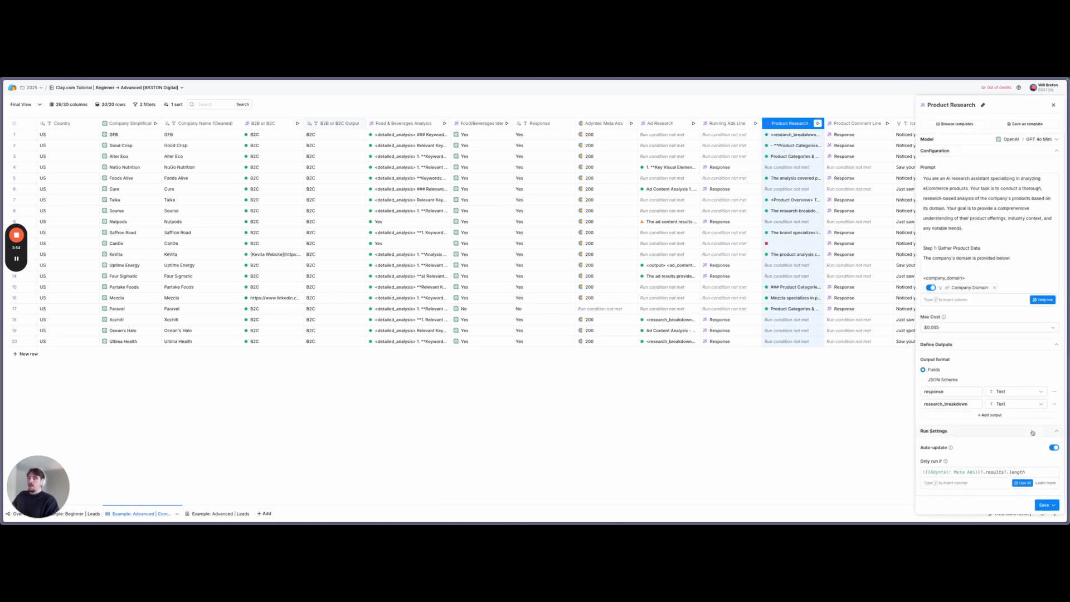
{"action": "left_click", "coordinate": [1031, 468]}
{"action": "type", "text": "&& {{Response}}?.toLowerCase() === \"yes\""}
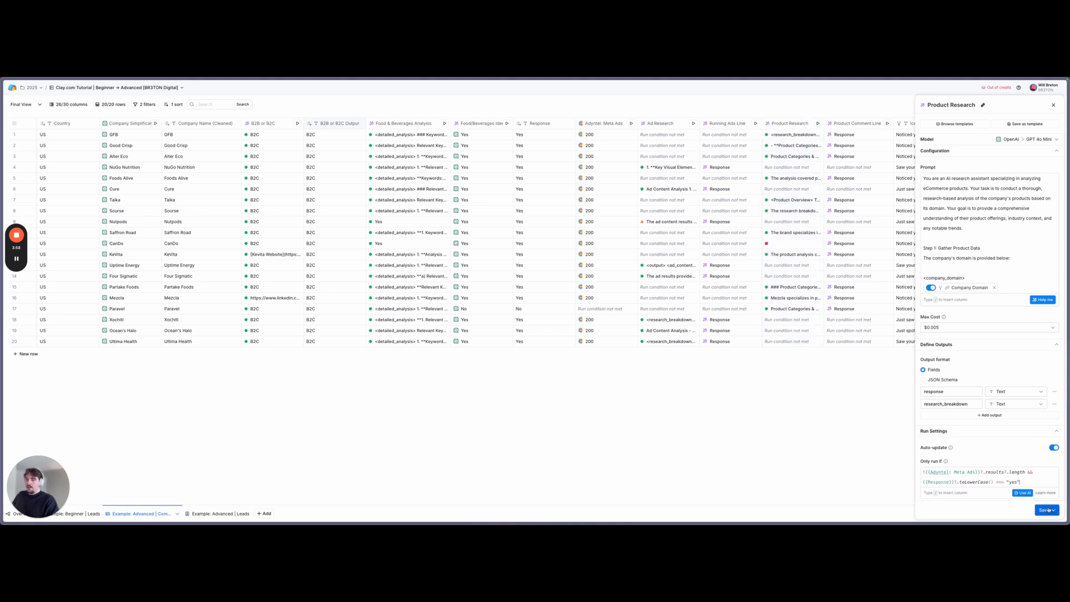
Try generating the Product Research run condition from the description "only run if Response is yes", and close the formula generator without saving
{"action": "left_click_drag", "start_coordinate": [1028, 472], "coordinate": [1033, 485]}
{"action": "left_click", "coordinate": [1032, 484]}
{"action": "scroll", "coordinate": [950, 493], "scroll_direction": "down", "scroll_amount": 1}
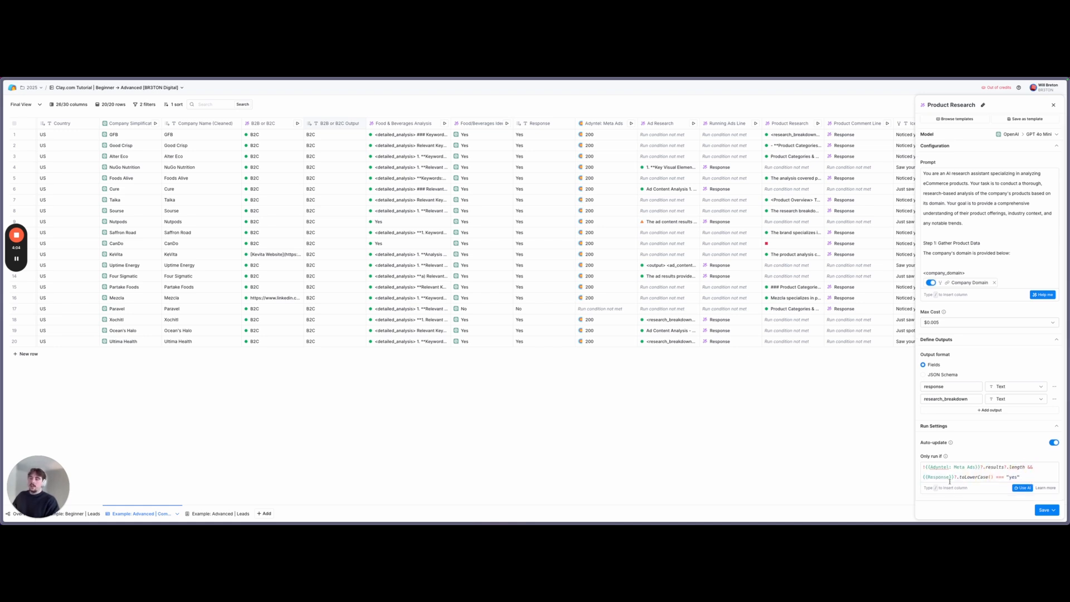
{"action": "left_click", "coordinate": [1022, 488]}
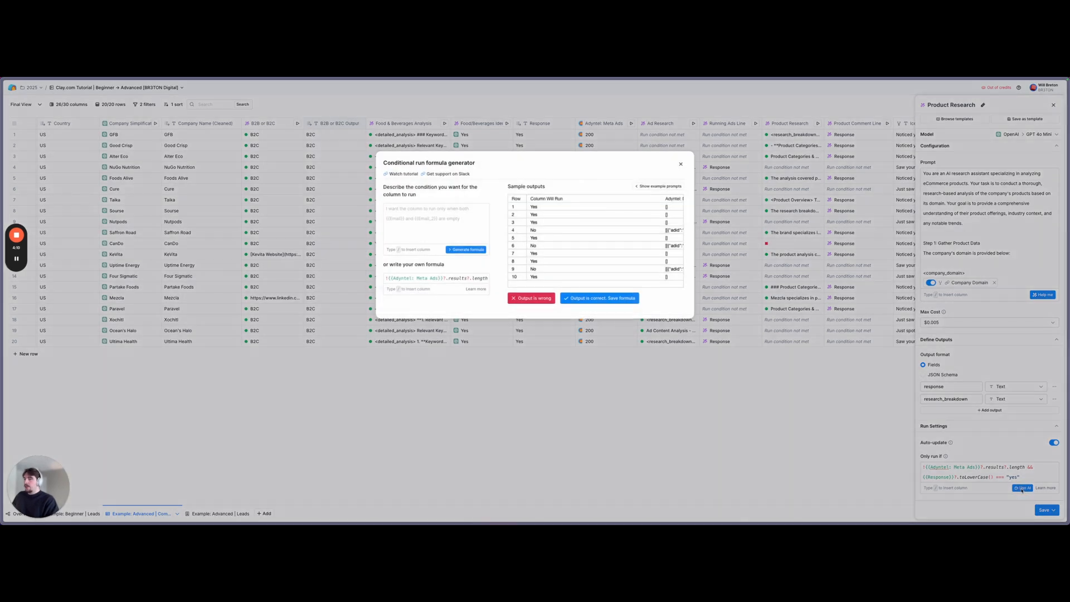
{"action": "left_click", "coordinate": [415, 208]}
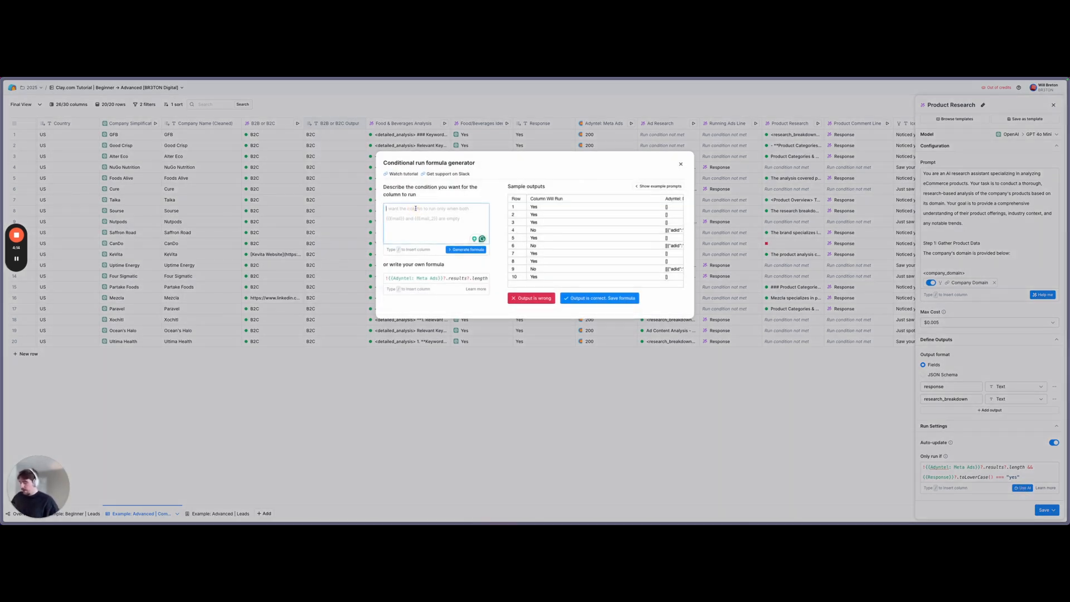
{"action": "type", "text": "onlyur"}
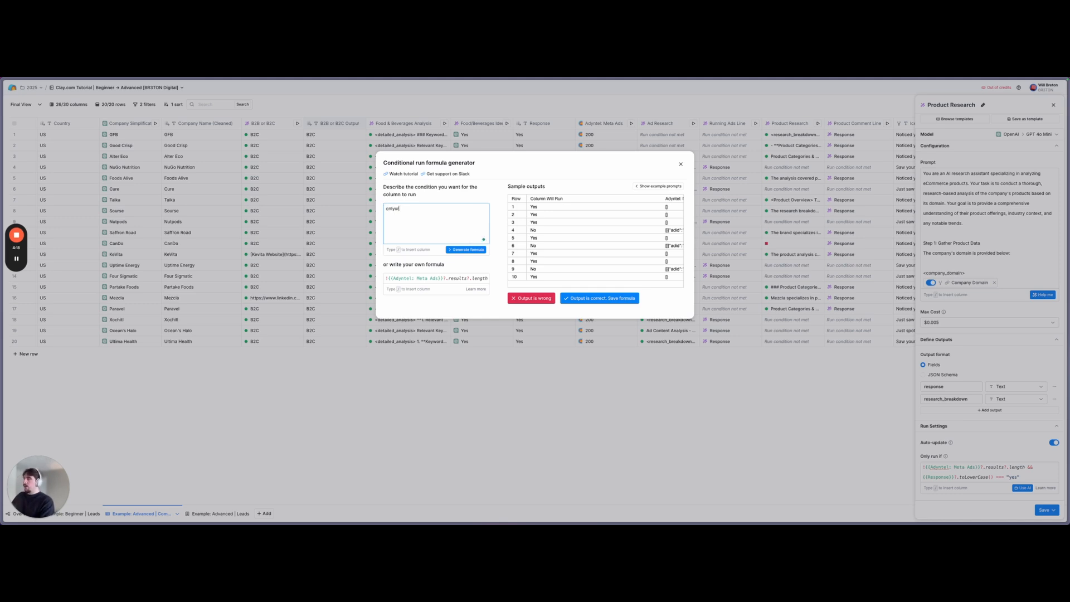
{"action": "type", "text": "un if /repsons"}
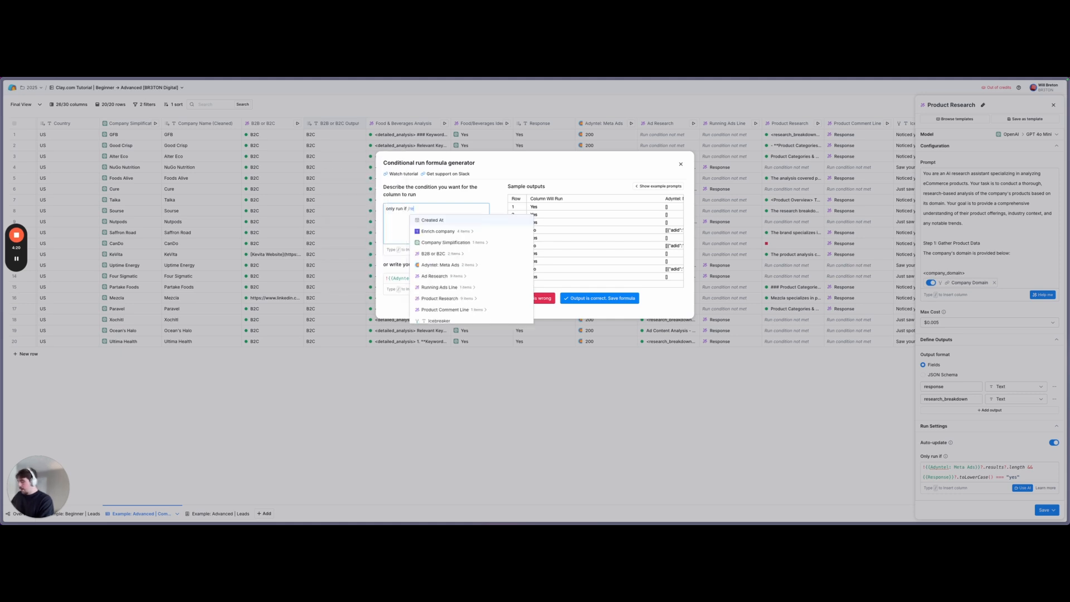
{"action": "key", "text": "BackSpace"}
{"action": "type", "text": "sponse"}
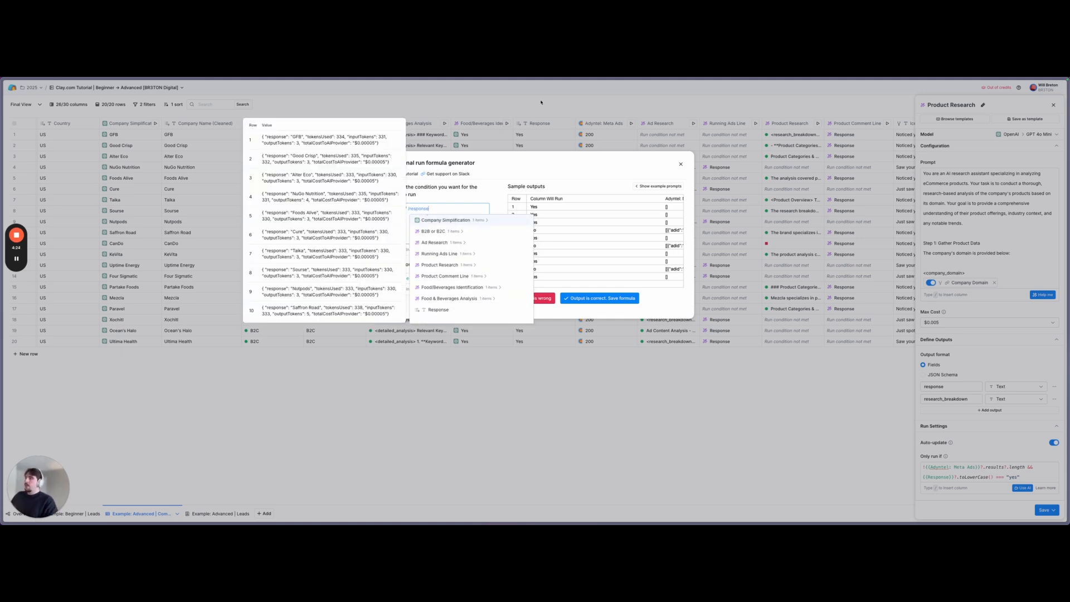
{"action": "left_click", "coordinate": [450, 311]}
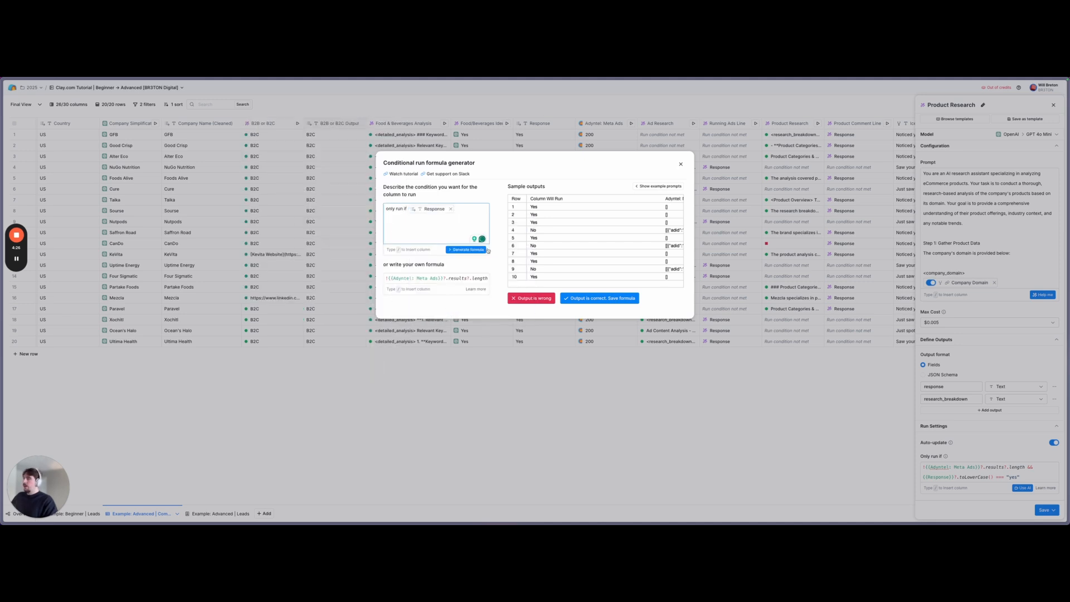
{"action": "type", "text": "is yes"}
{"action": "left_click", "coordinate": [466, 249]}
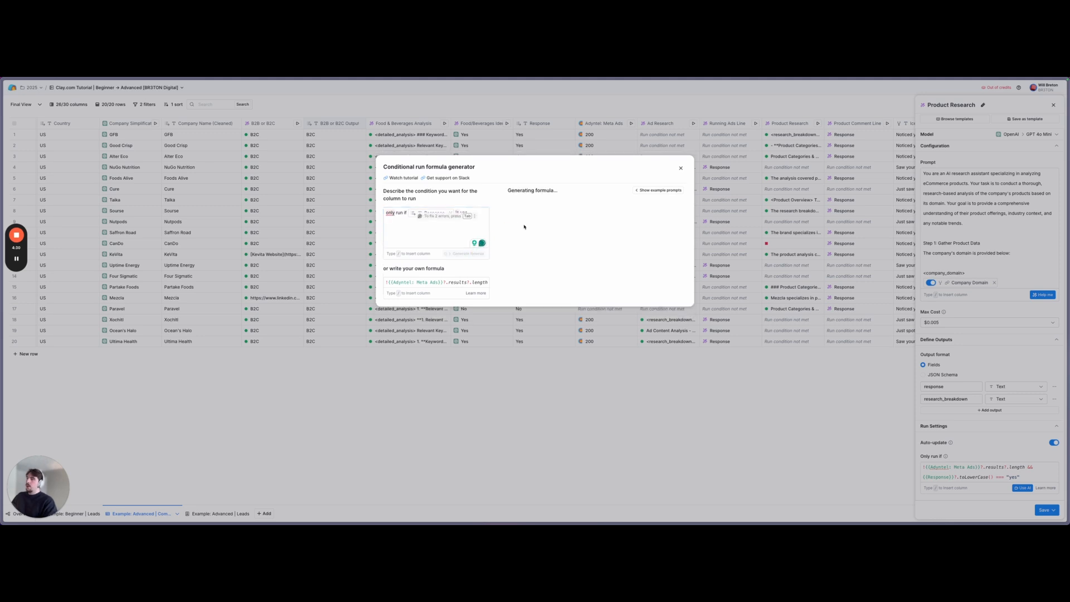
{"action": "left_click", "coordinate": [680, 165]}
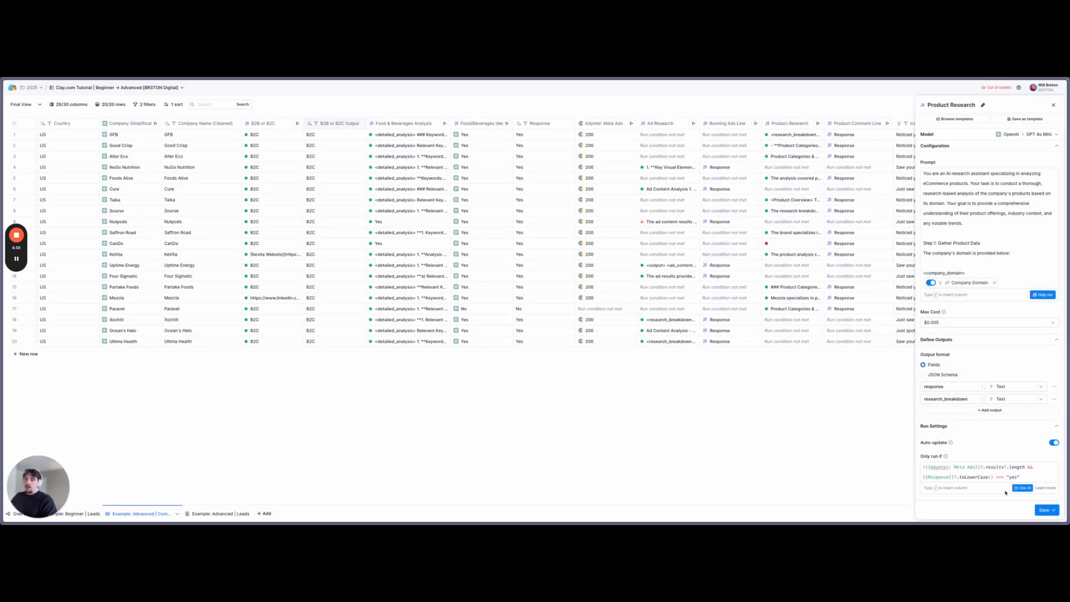
Save the Product Research column's settings without running it, and rerun only the Product Research cell in the Paravel row
{"action": "left_click_drag", "start_coordinate": [920, 469], "coordinate": [1010, 468]}
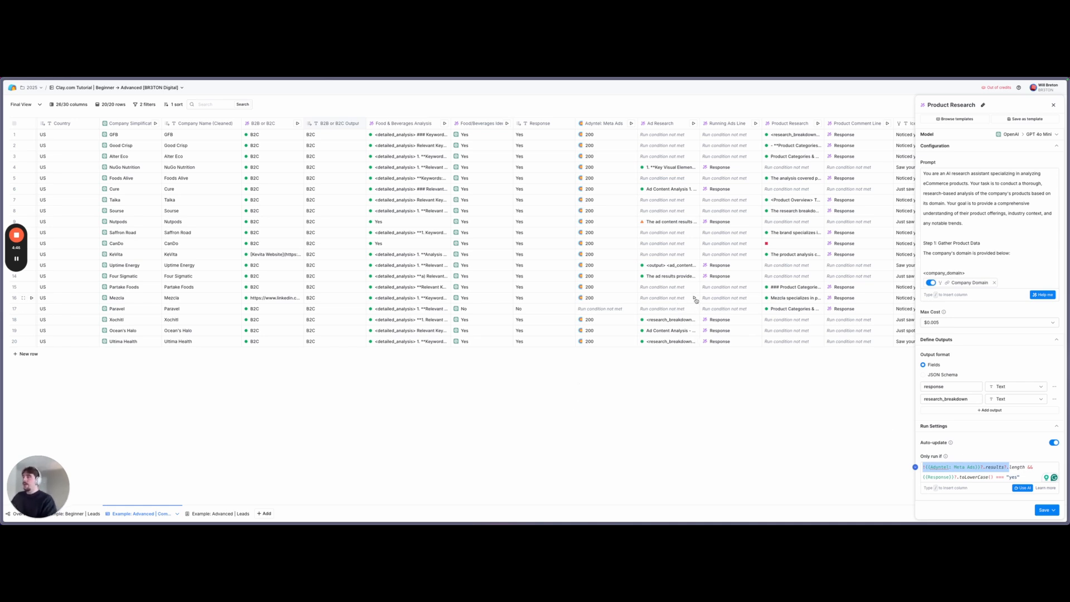
{"action": "left_click", "coordinate": [1051, 510]}
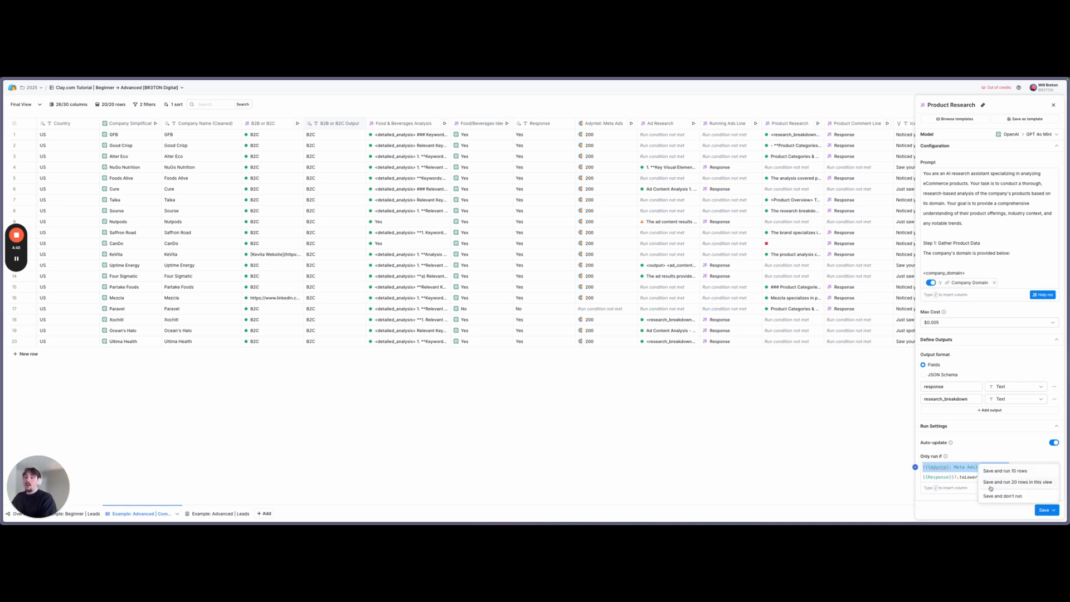
{"action": "left_click", "coordinate": [1020, 497]}
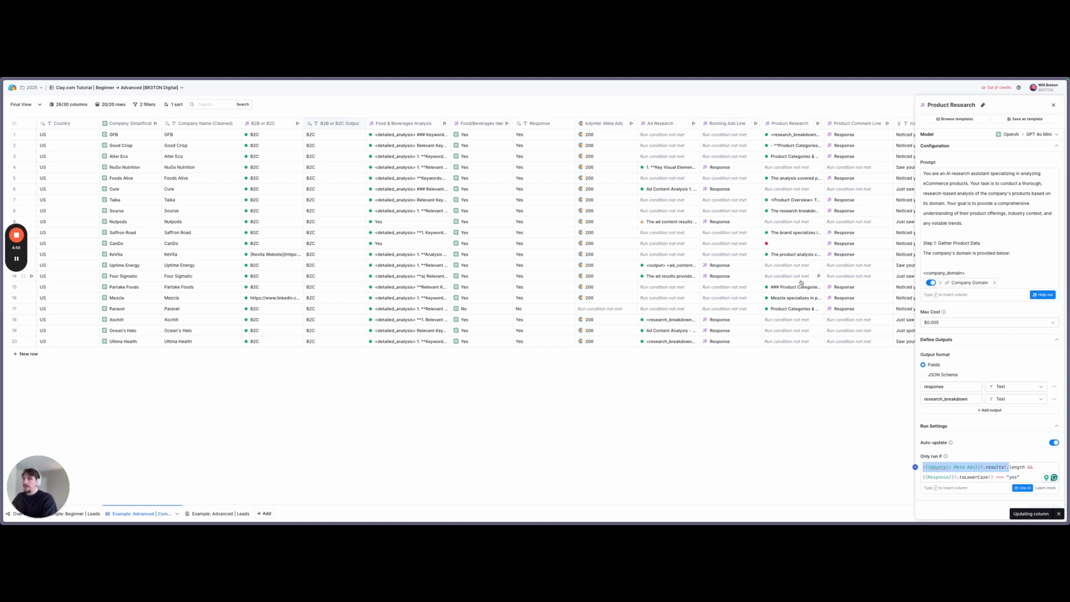
{"action": "left_click", "coordinate": [563, 320]}
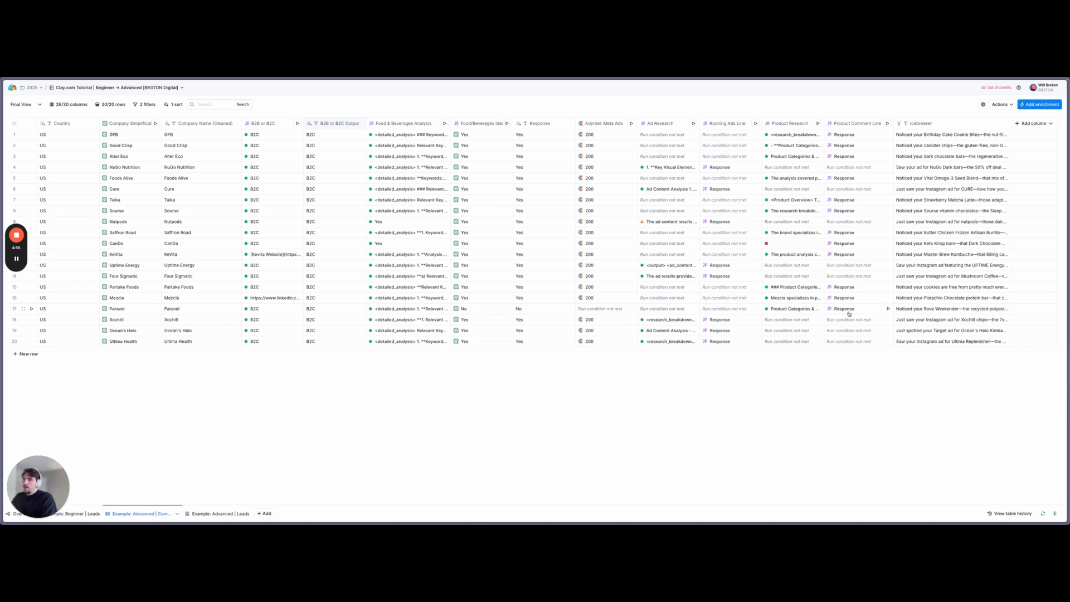
{"action": "left_click", "coordinate": [818, 309]}
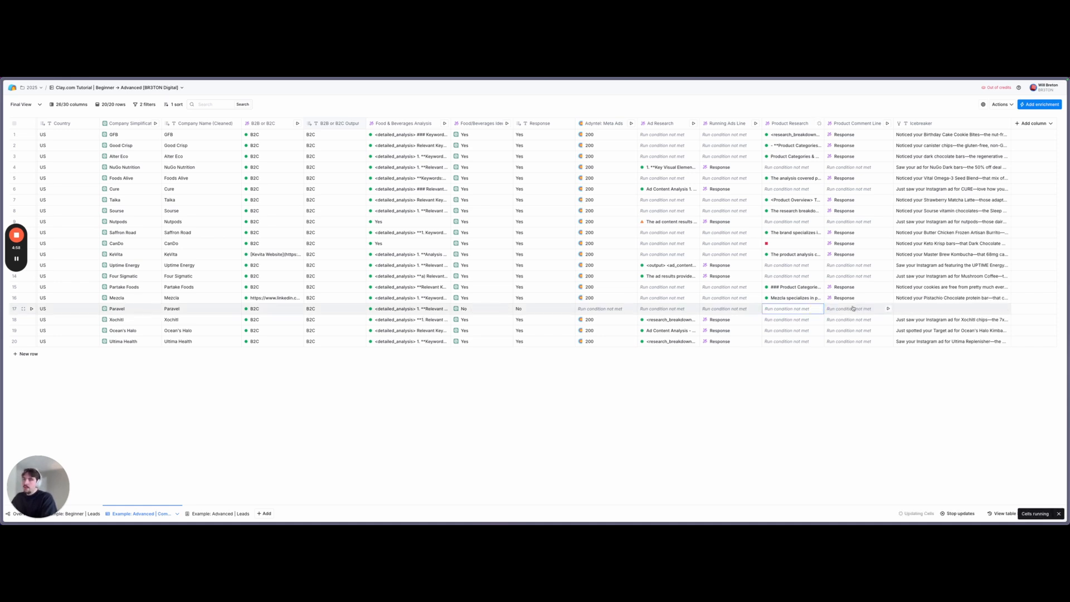
{"action": "left_click", "coordinate": [932, 310]}
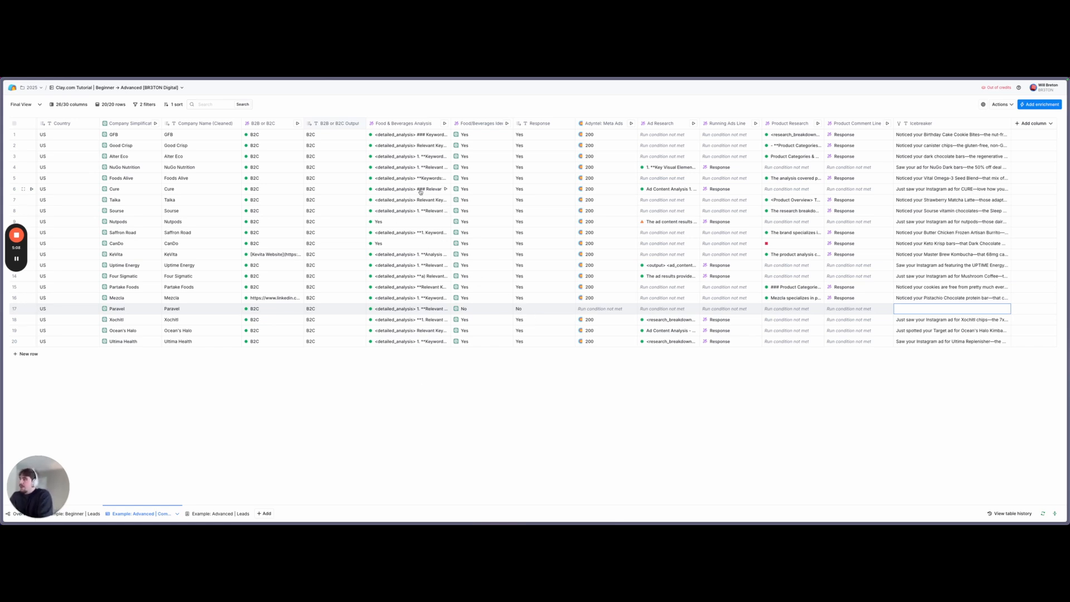
Review the Food/Beverages Identification column's prompt and output settings, and close them unchanged
{"action": "left_click", "coordinate": [473, 123]}
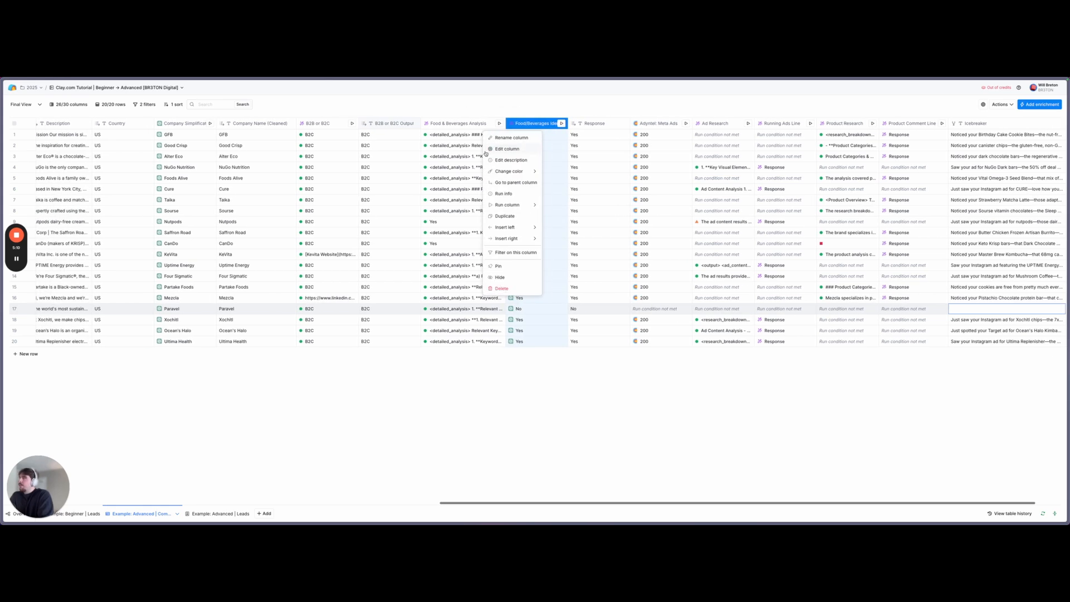
{"action": "left_click", "coordinate": [491, 149]}
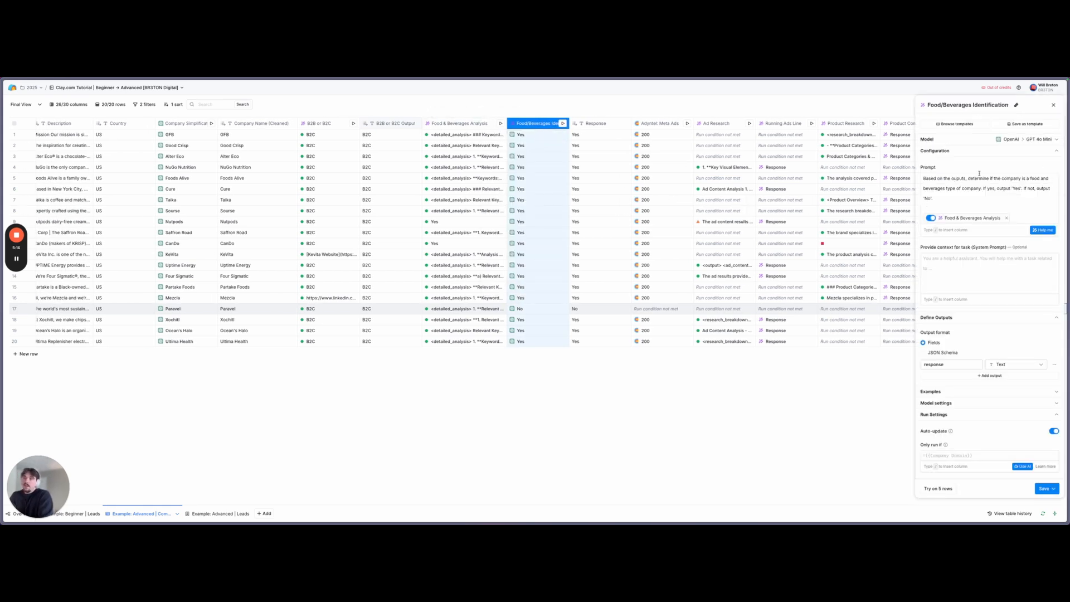
{"action": "left_click", "coordinate": [1053, 107]}
Review the Food & Beverages Analysis column's use case, model and the prompt sentence requiring a definitive "Yes" or "No", and close the settings
{"action": "left_click", "coordinate": [491, 123]}
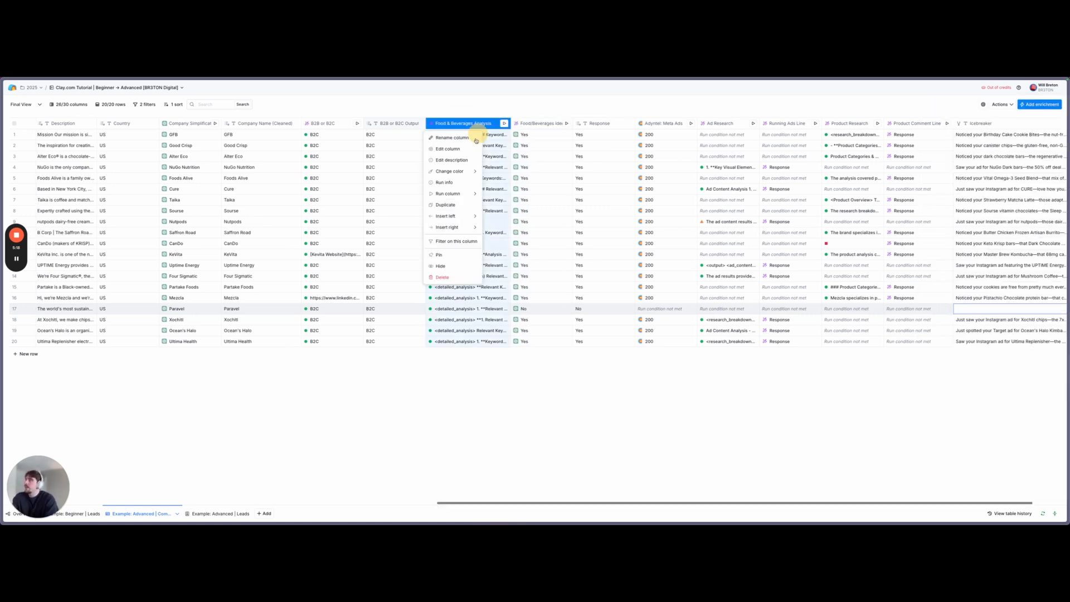
{"action": "left_click", "coordinate": [522, 149]}
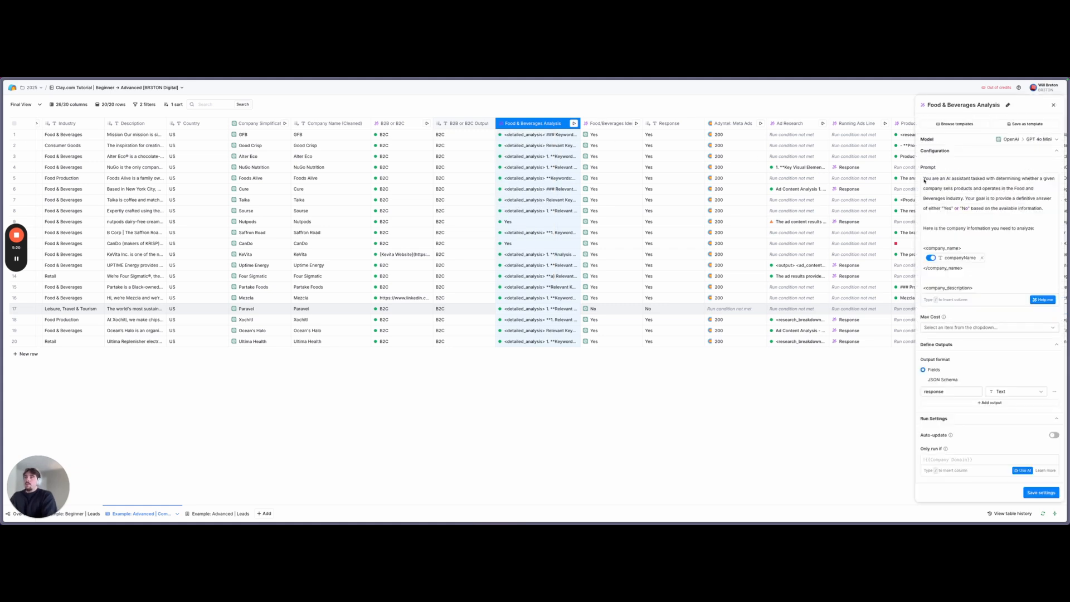
{"action": "left_click", "coordinate": [1023, 151]}
{"action": "left_click", "coordinate": [985, 143]}
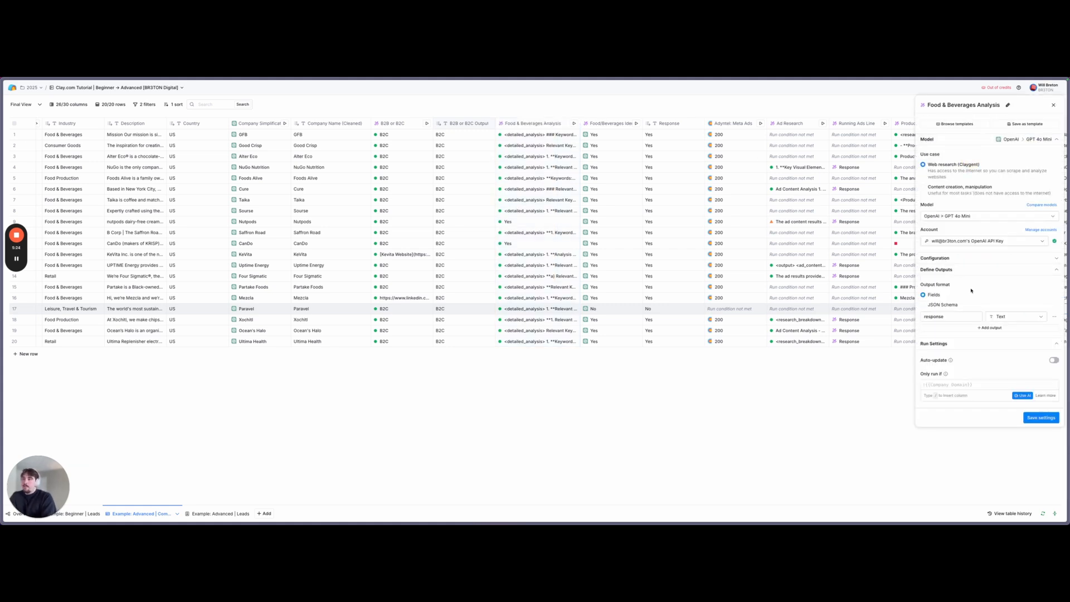
{"action": "left_click", "coordinate": [969, 270]}
{"action": "left_click", "coordinate": [970, 269]}
{"action": "left_click", "coordinate": [967, 259]}
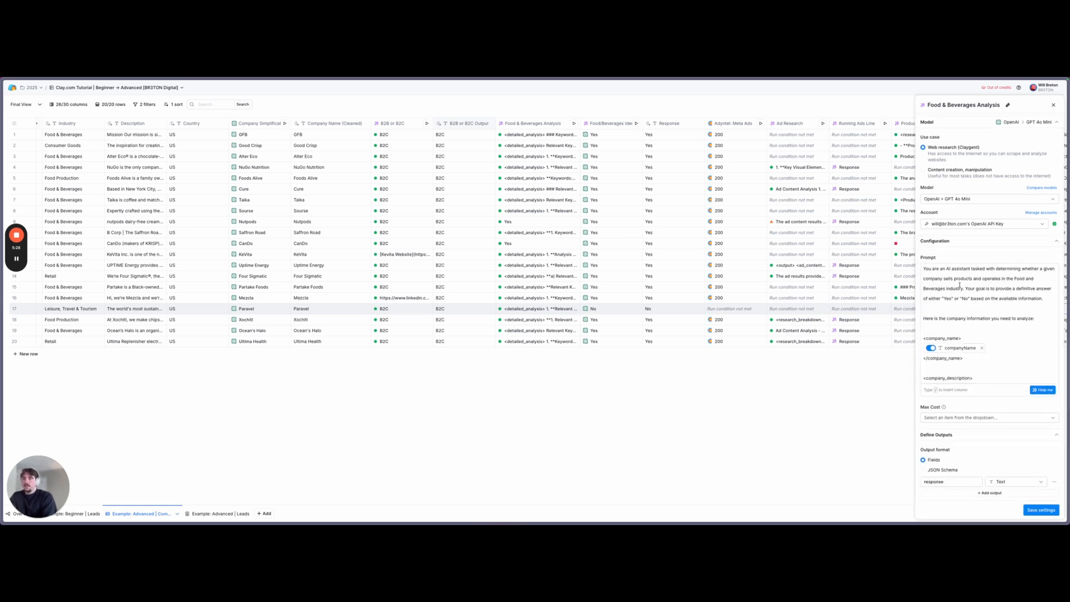
{"action": "left_click_drag", "start_coordinate": [964, 287], "coordinate": [1043, 298]}
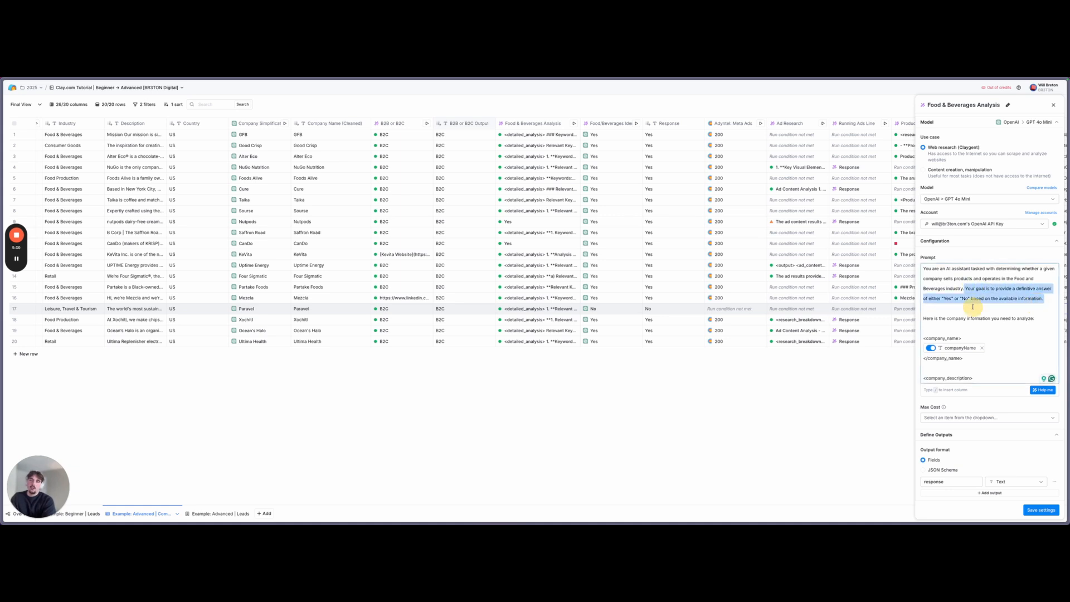
{"action": "left_click", "coordinate": [1054, 105]}
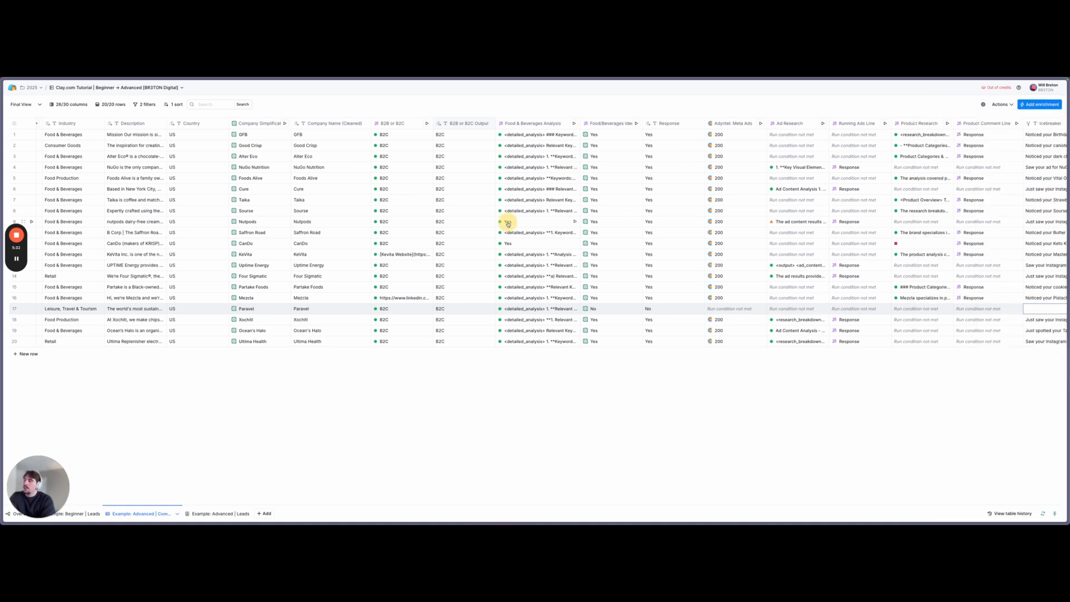
Inspect the Food & Beverages Analysis details for Nutpods and Taika, and compare the AI provider cost with Taika's Food/Beverages Identification cell
{"action": "left_click", "coordinate": [508, 221]}
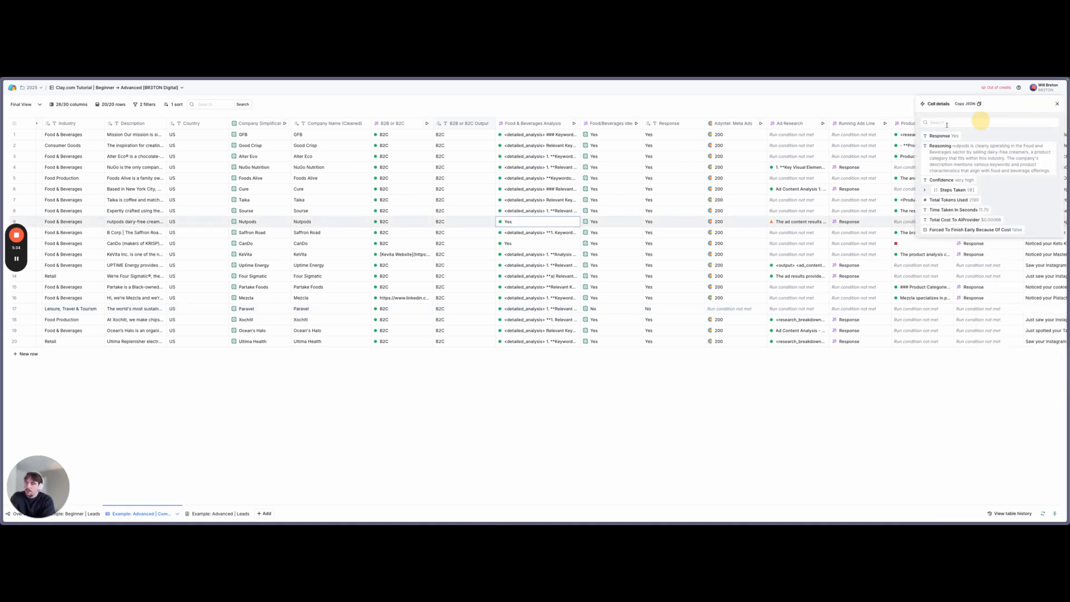
{"action": "left_click", "coordinate": [527, 199]}
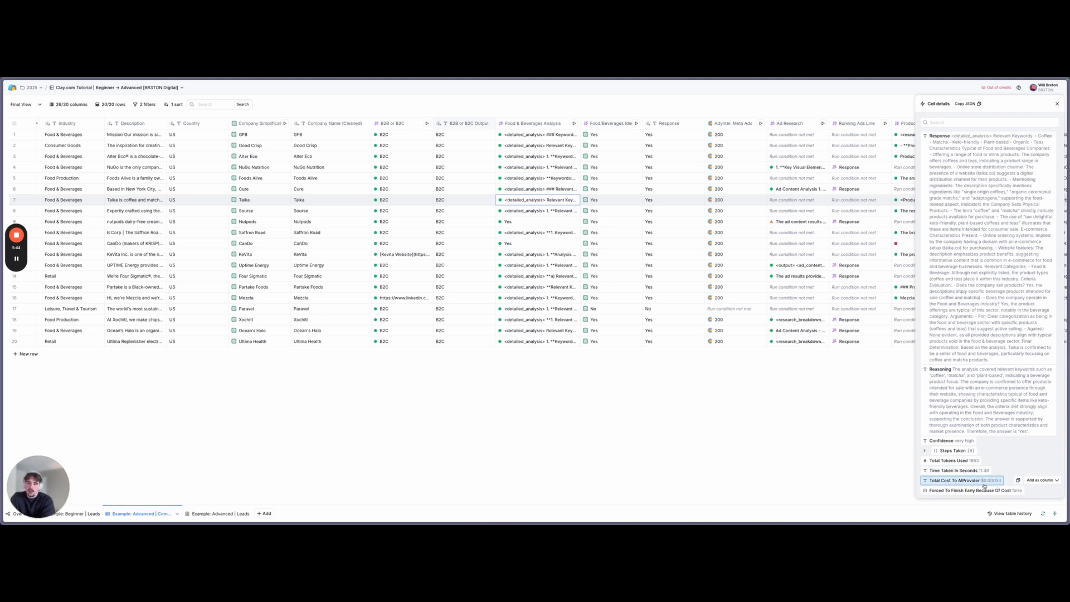
{"action": "left_click", "coordinate": [603, 203]}
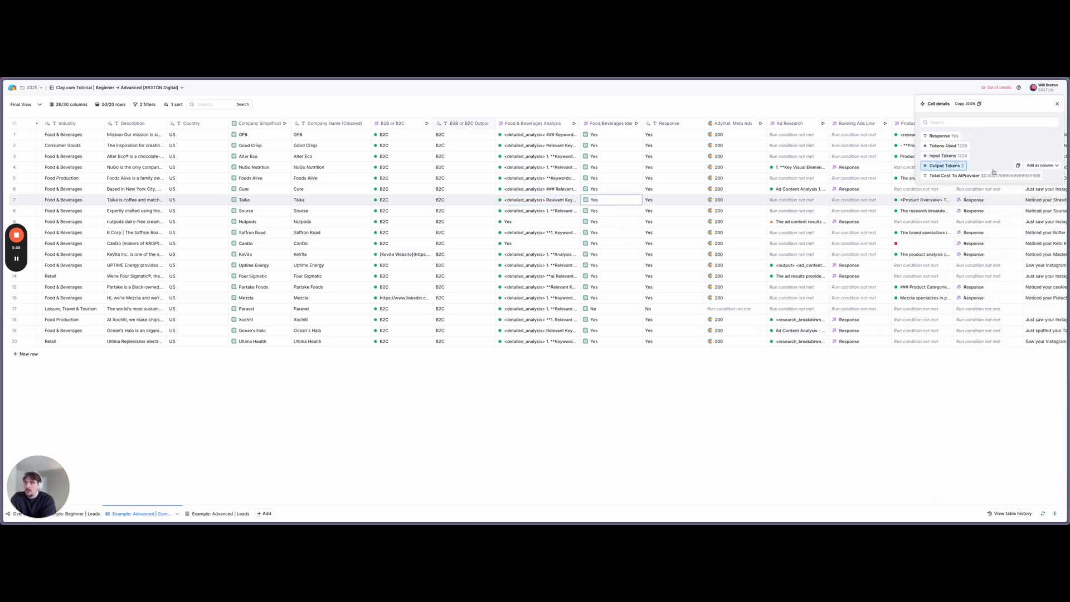
{"action": "mouse_move", "coordinate": [991, 178]}
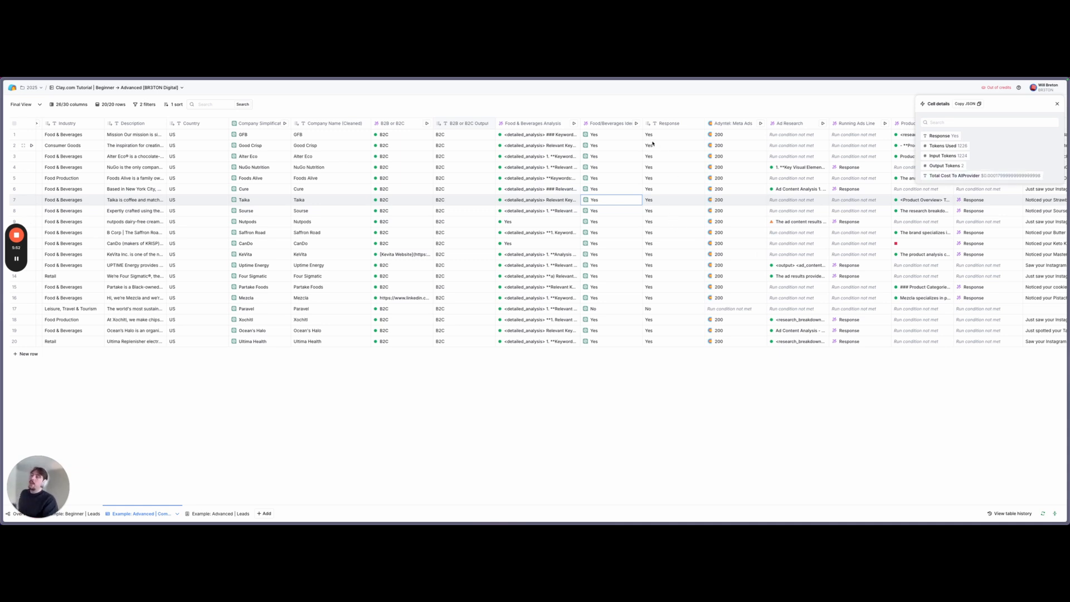
Compare the Food/Beverages Identification and Response outputs with the Food & Beverages Analysis results, including Taika's detailed analysis
{"action": "left_click_drag", "start_coordinate": [608, 134], "coordinate": [671, 361]}
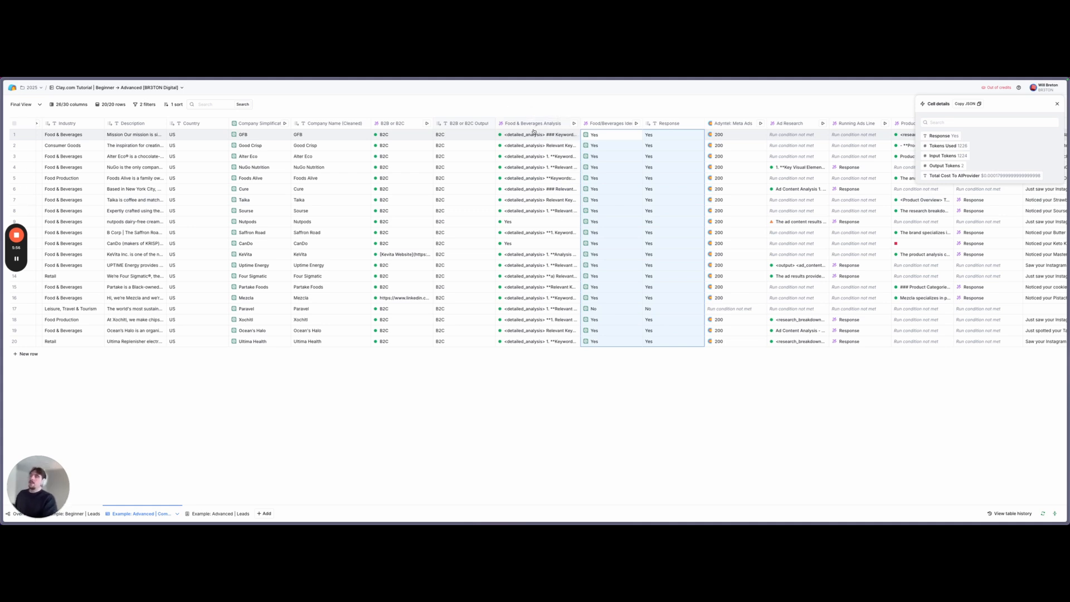
{"action": "left_click_drag", "start_coordinate": [538, 136], "coordinate": [549, 345]}
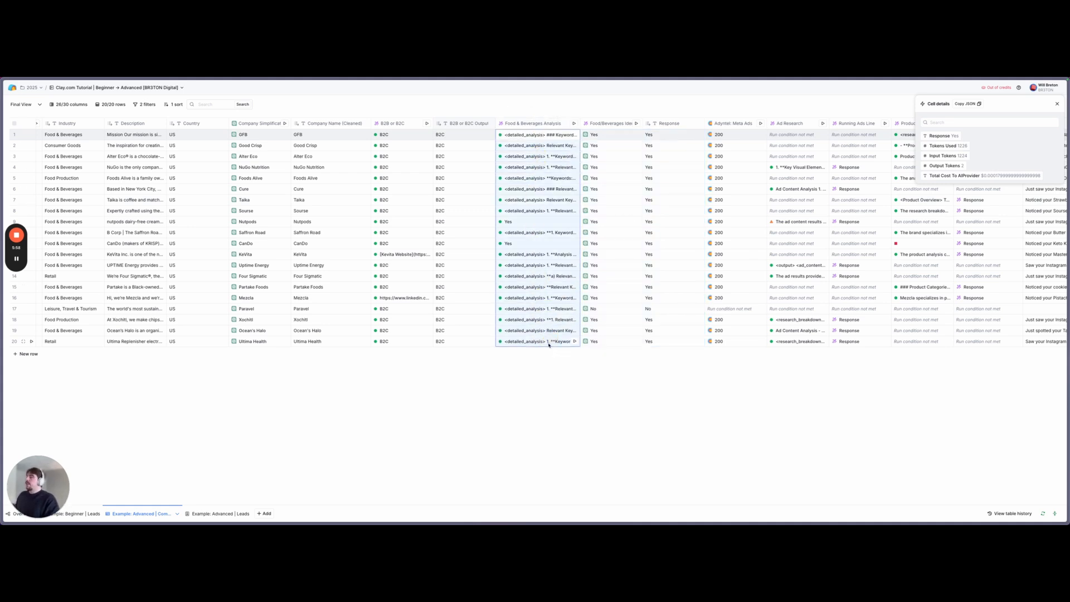
{"action": "left_click", "coordinate": [523, 200]}
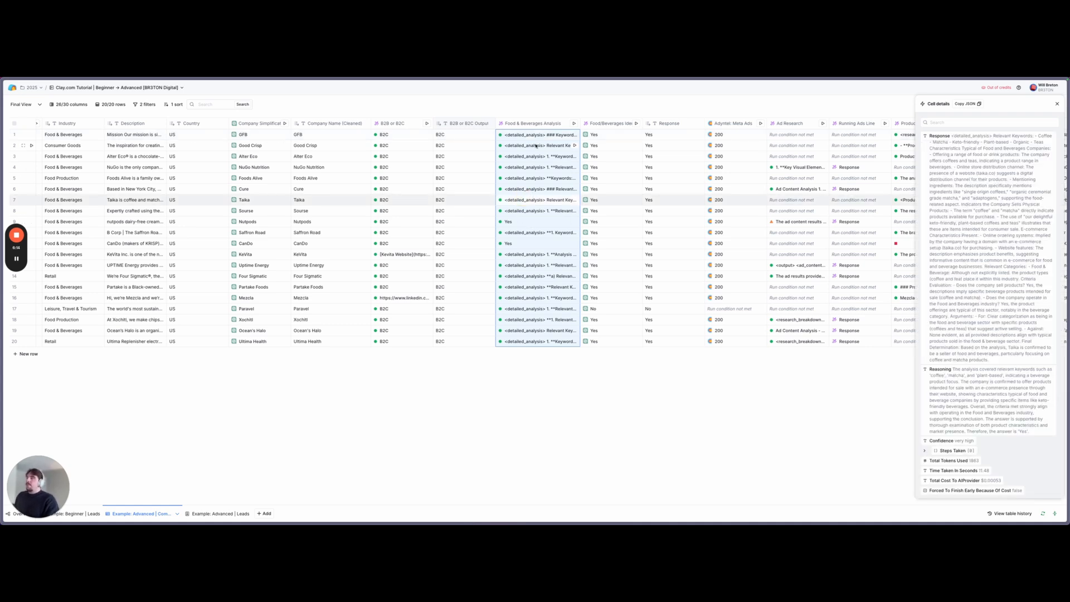
{"action": "left_click_drag", "start_coordinate": [610, 136], "coordinate": [623, 226]}
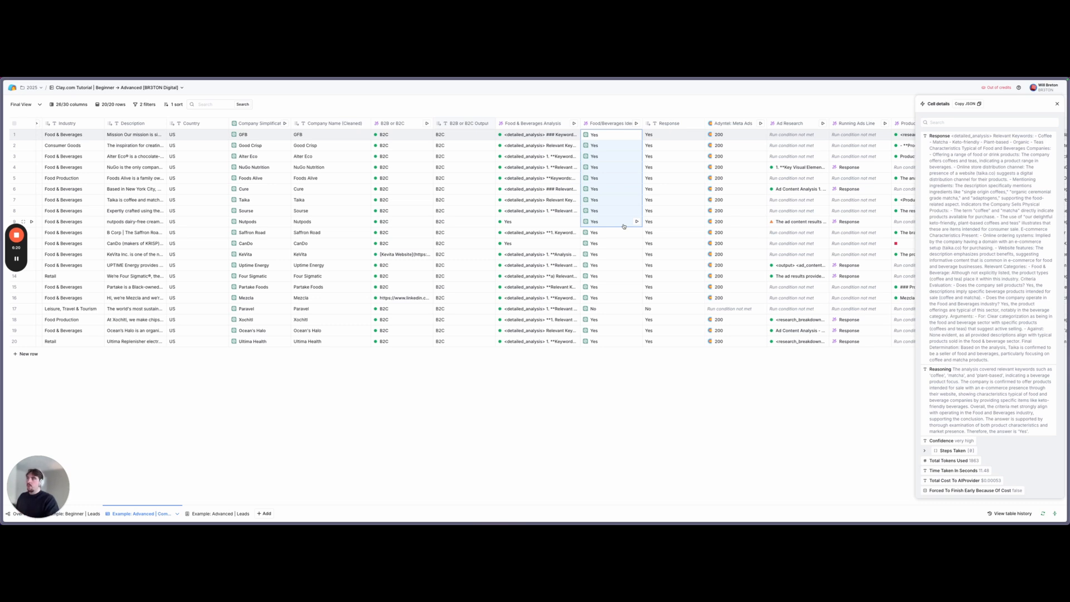
{"action": "mouse_move", "coordinate": [934, 136]}
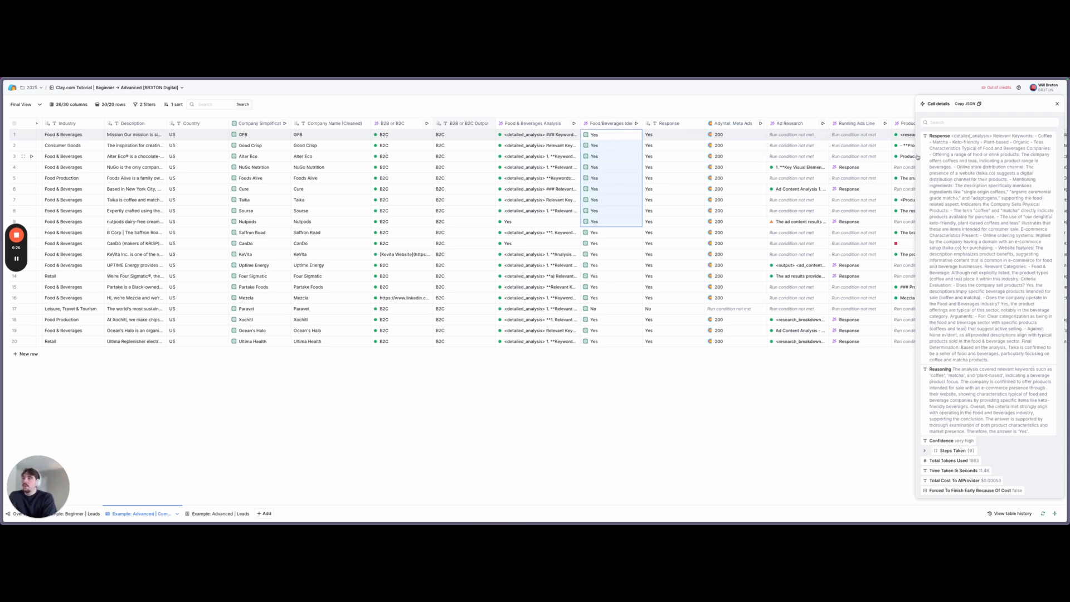
{"action": "left_click", "coordinate": [530, 136]}
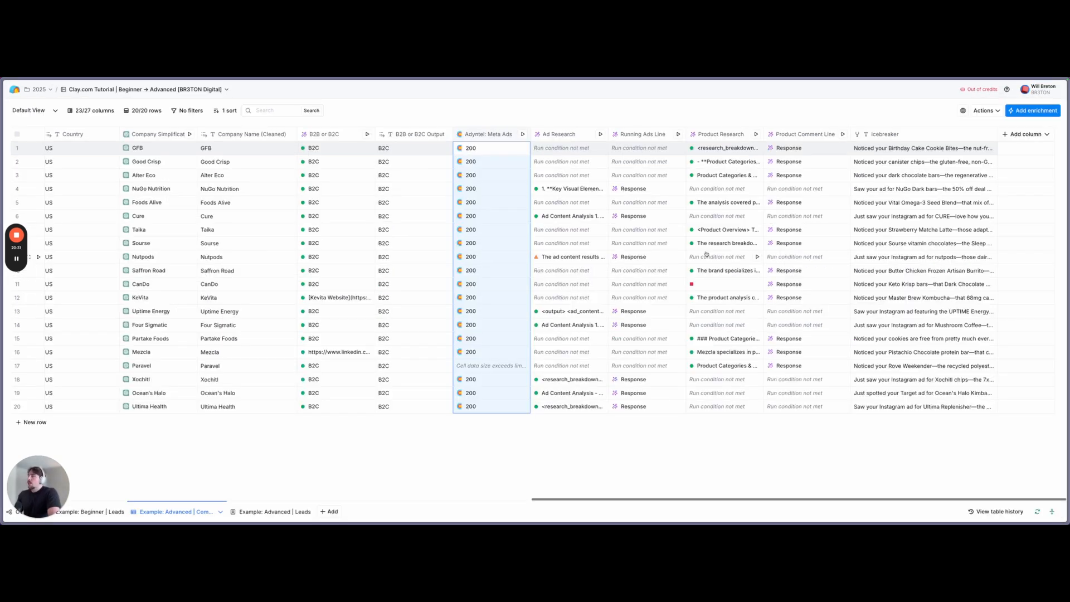
{"action": "scroll", "coordinate": [690, 254], "scroll_direction": "left", "scroll_amount": 10}
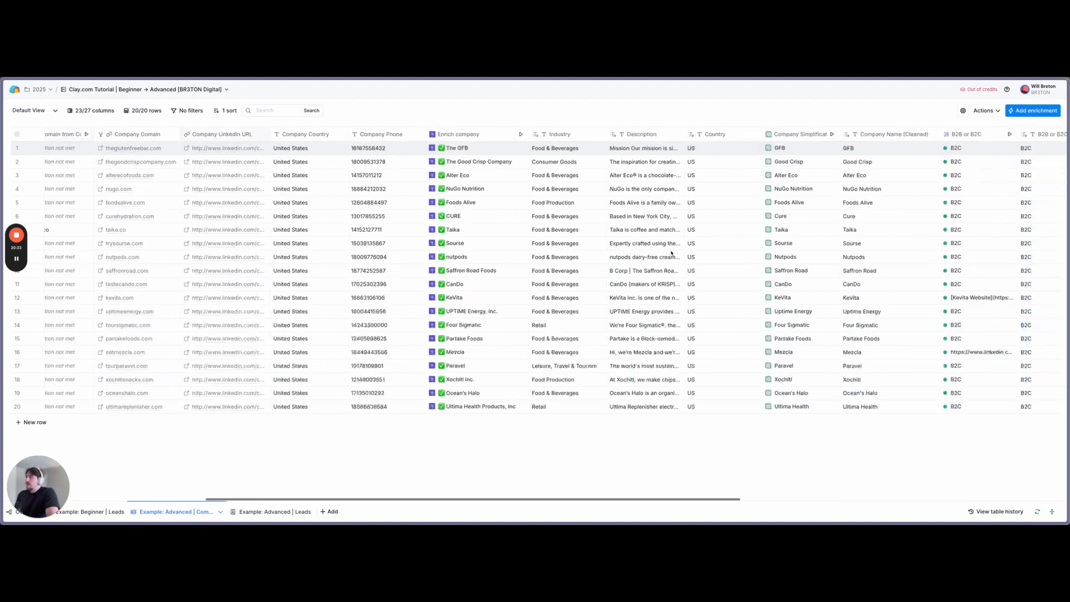
{"action": "scroll", "coordinate": [675, 256], "scroll_direction": "right", "scroll_amount": 10}
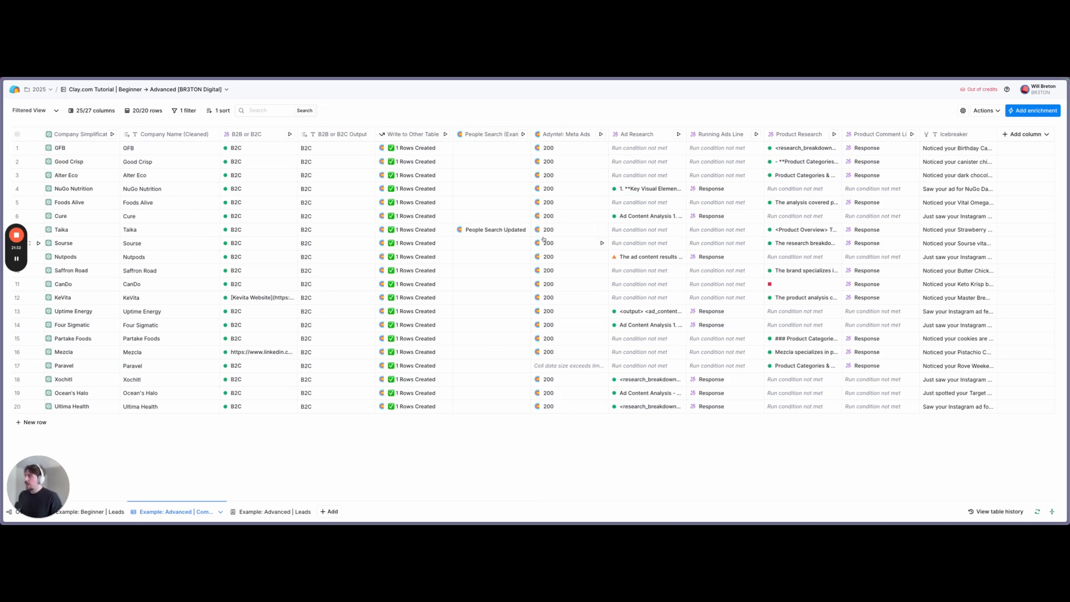
Check the Filtered View's existing filter without changing it, and switch the companies table to the Default View
{"action": "scroll", "coordinate": [544, 239], "scroll_direction": "left", "scroll_amount": 10}
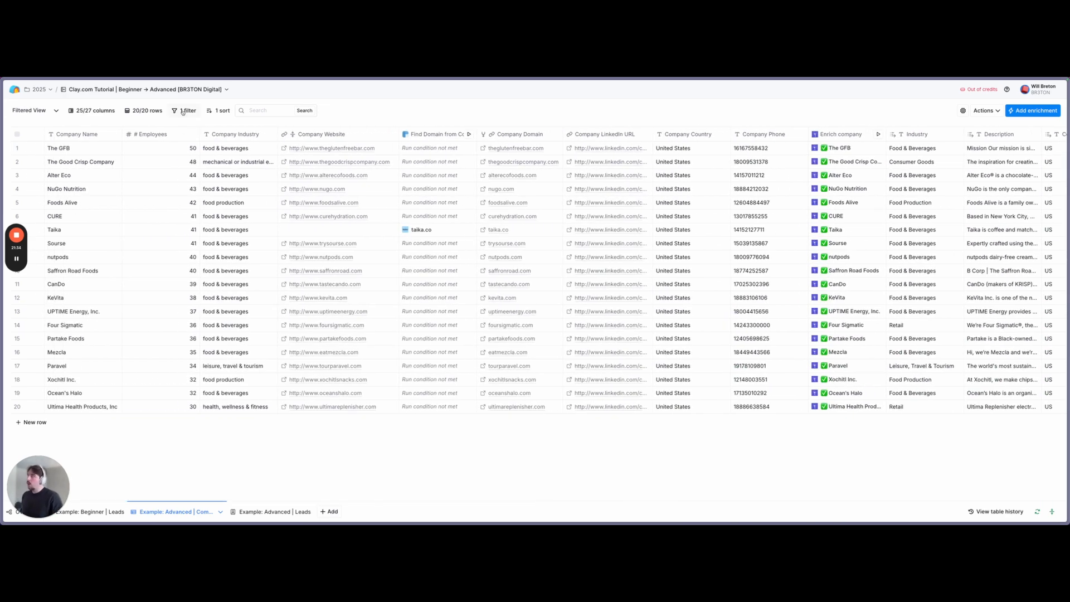
{"action": "left_click", "coordinate": [183, 111]}
{"action": "left_click", "coordinate": [263, 231]}
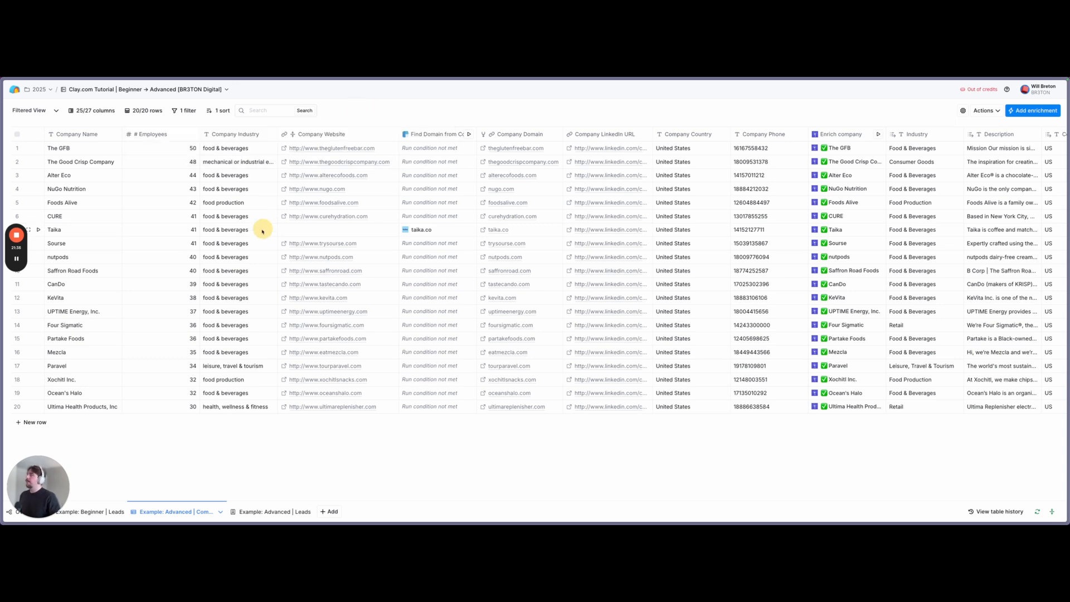
{"action": "scroll", "coordinate": [585, 203], "scroll_direction": "right", "scroll_amount": 2}
{"action": "scroll", "coordinate": [590, 203], "scroll_direction": "left", "scroll_amount": 3}
{"action": "left_click", "coordinate": [55, 110]}
{"action": "left_click", "coordinate": [69, 127]}
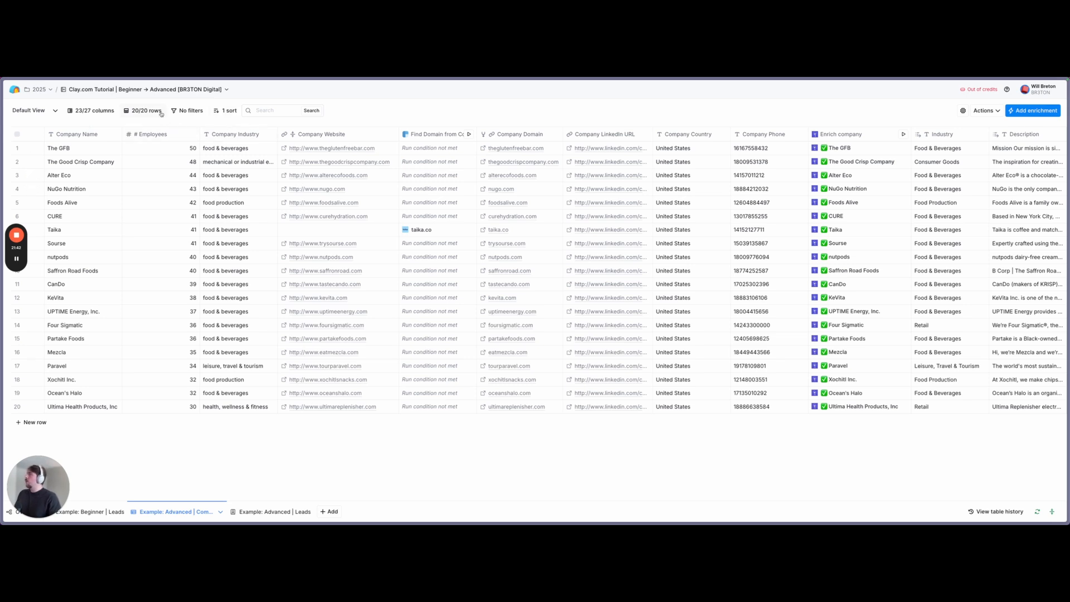
{"action": "left_click", "coordinate": [187, 110]}
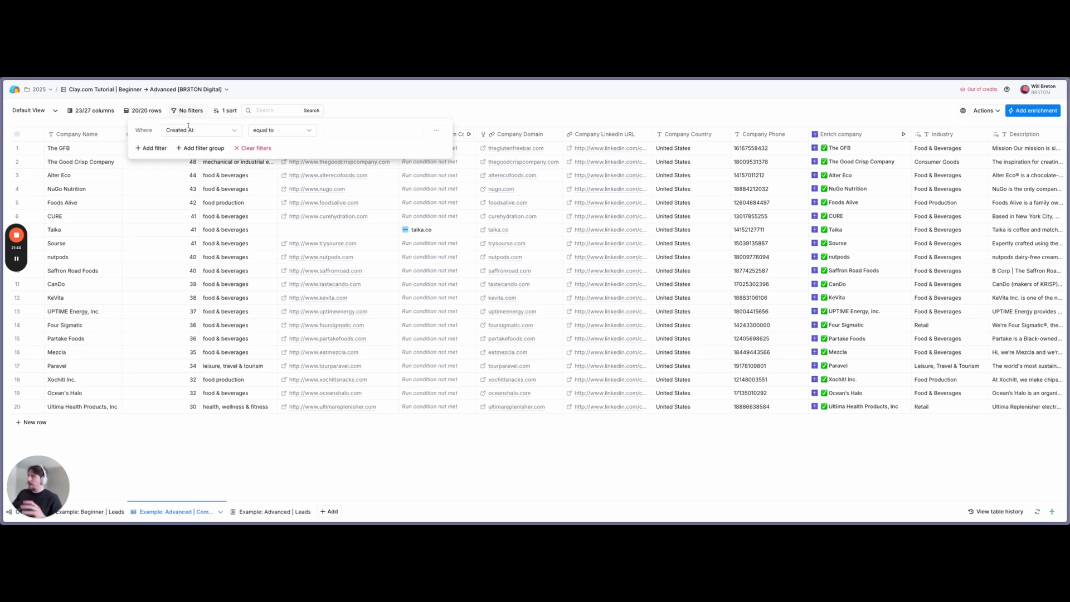
{"action": "left_click", "coordinate": [188, 128]}
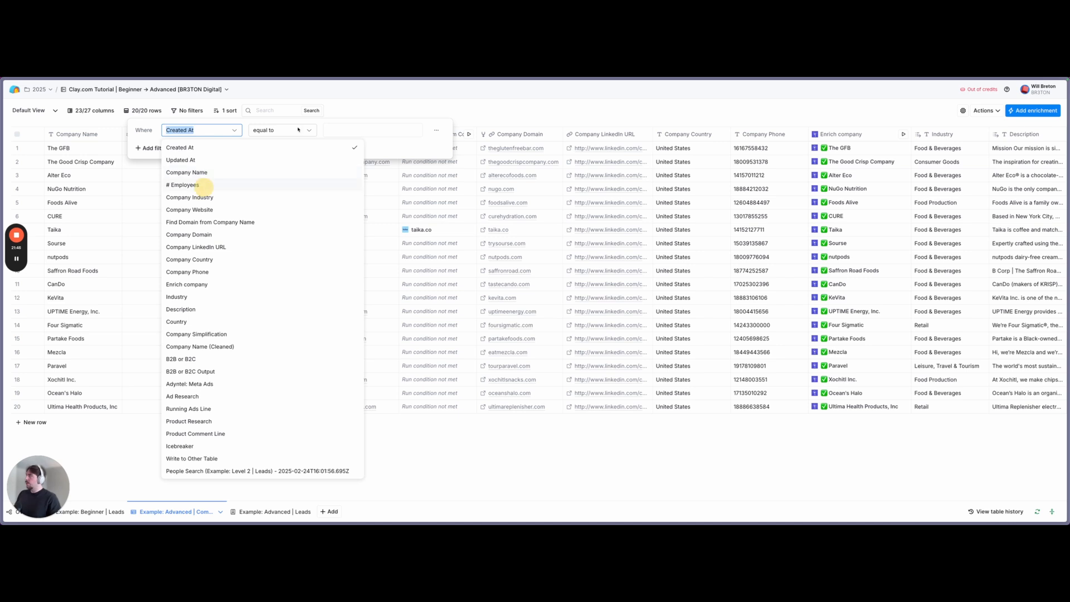
{"action": "left_click", "coordinate": [201, 195]}
{"action": "left_click", "coordinate": [286, 132]}
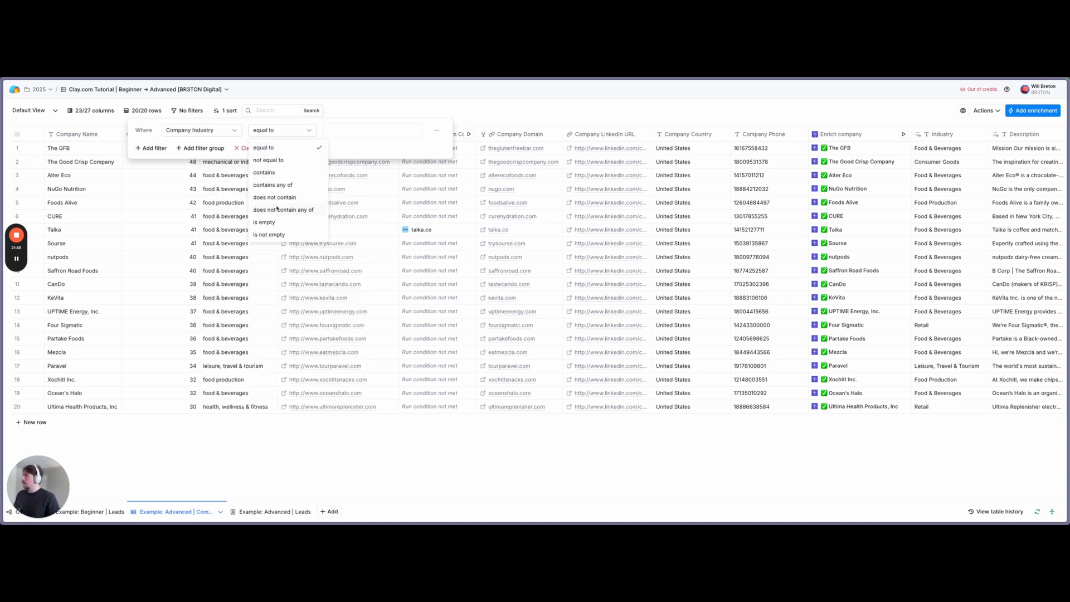
{"action": "left_click", "coordinate": [146, 244]}
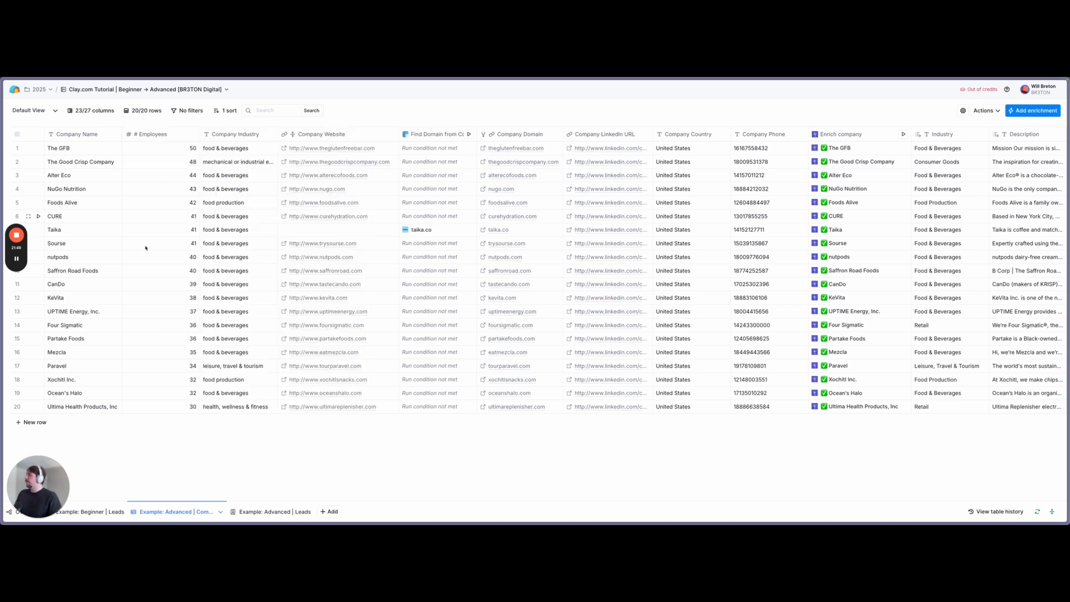
Filter the Default View to companies whose # Employees is less or equal to 50
{"action": "left_click", "coordinate": [167, 134]}
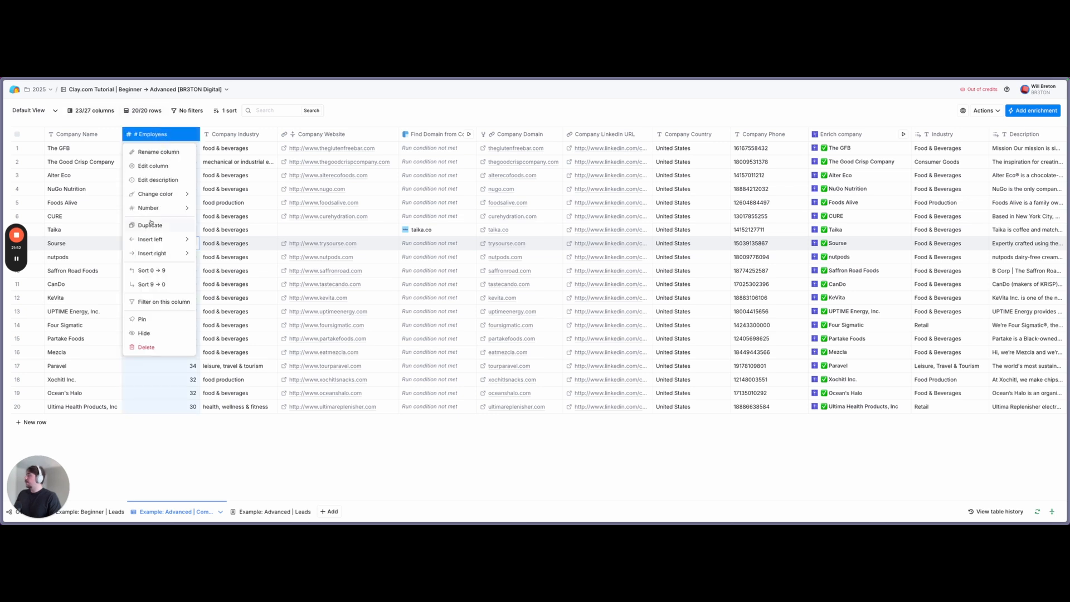
{"action": "left_click", "coordinate": [159, 301]}
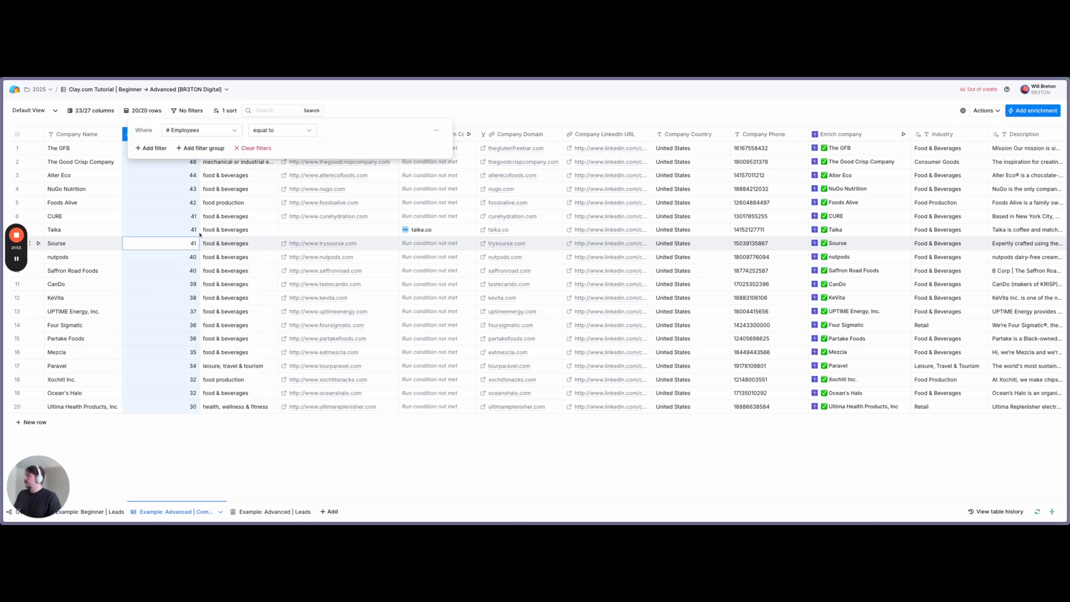
{"action": "left_click", "coordinate": [279, 131]}
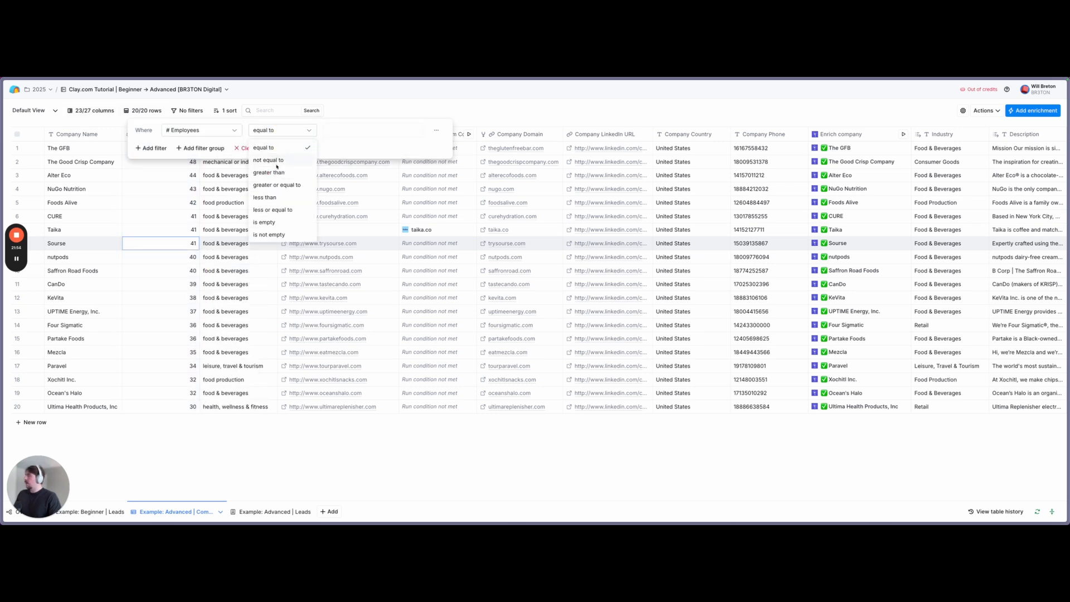
{"action": "left_click", "coordinate": [271, 215]}
{"action": "left_click", "coordinate": [346, 131]}
{"action": "type", "text": "5"}
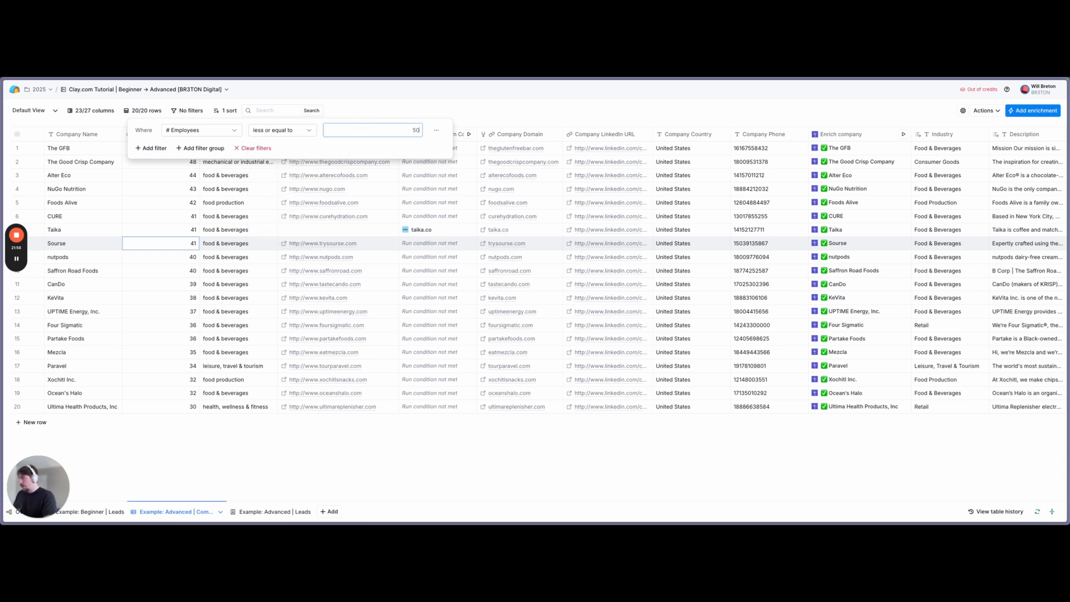
{"action": "type", "text": "0"}
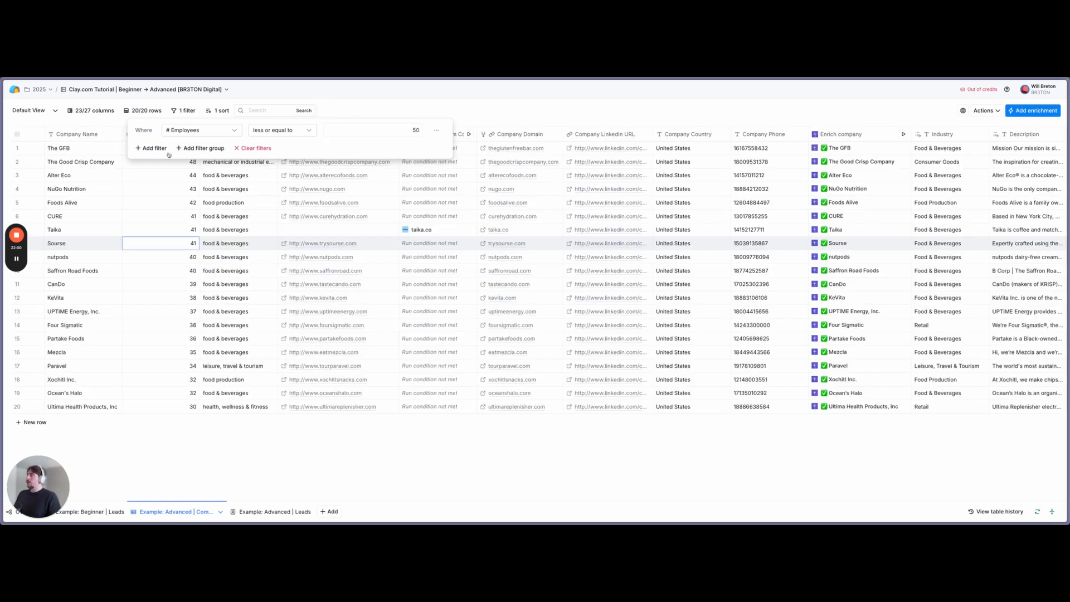
Add a second filter condition requiring B2B or B2C Output to be equal to "B2C"
{"action": "left_click", "coordinate": [151, 149]}
{"action": "scroll", "coordinate": [705, 213], "scroll_direction": "right", "scroll_amount": 10}
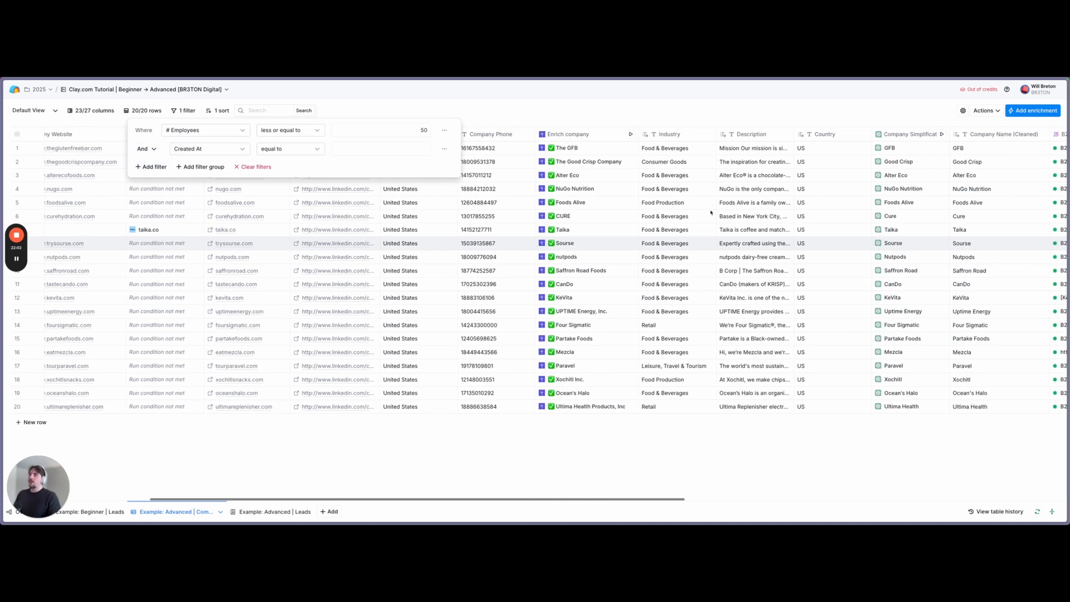
{"action": "double_click", "coordinate": [190, 149]}
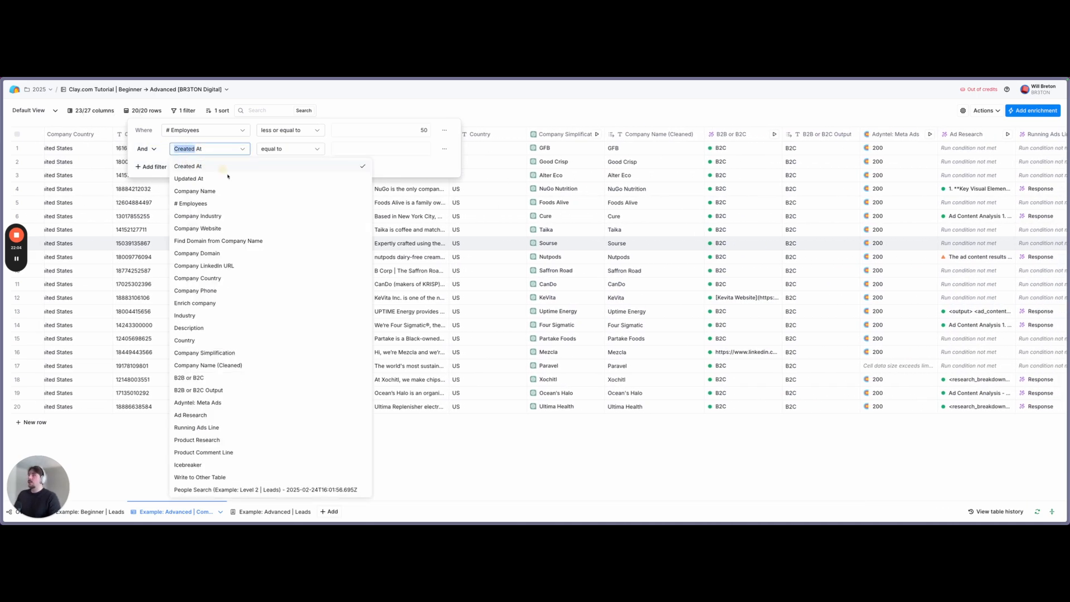
{"action": "left_click", "coordinate": [198, 390]}
{"action": "left_click", "coordinate": [290, 149]}
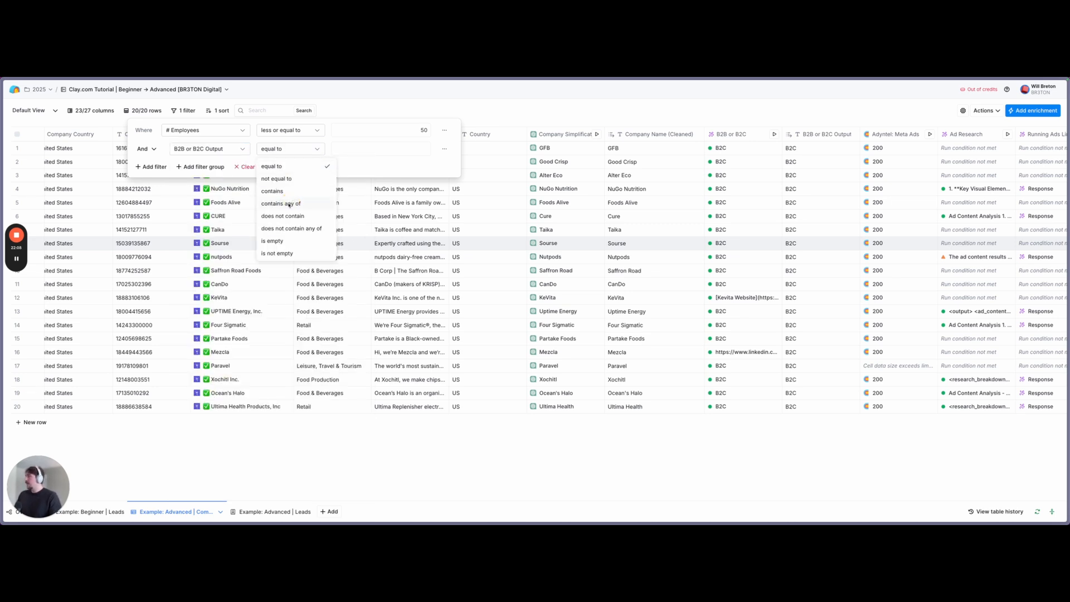
{"action": "left_click", "coordinate": [354, 147]}
{"action": "type", "text": "B2C"}
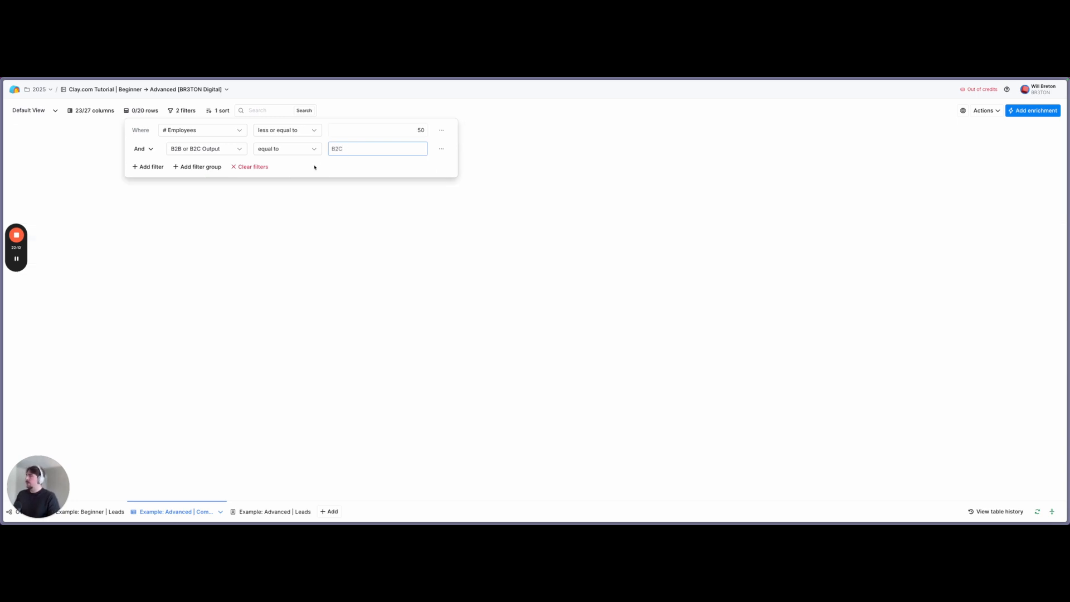
{"action": "left_click", "coordinate": [152, 167]}
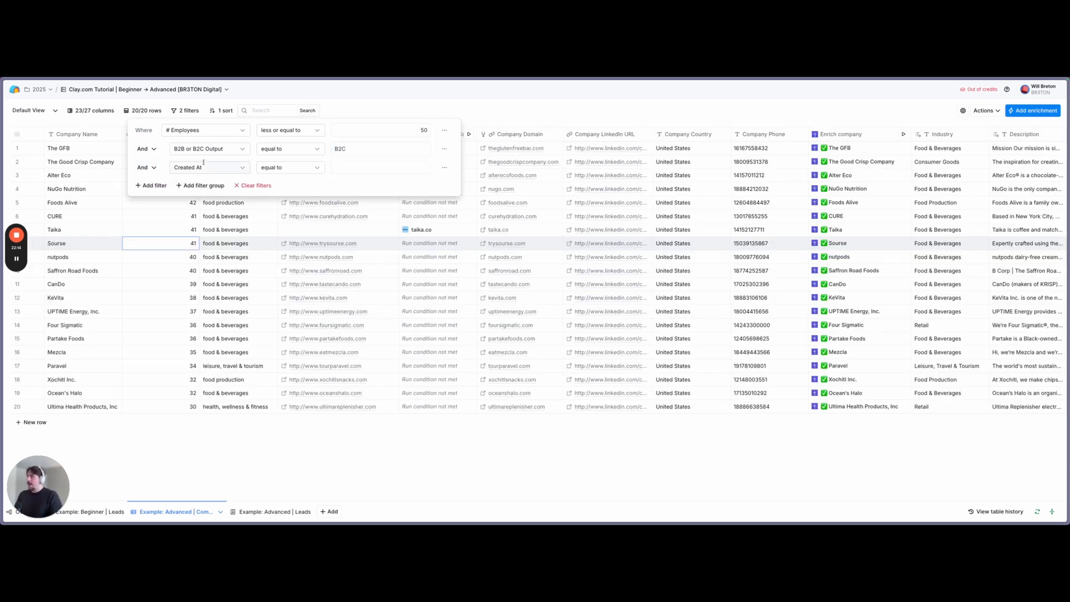
{"action": "scroll", "coordinate": [725, 178], "scroll_direction": "right", "scroll_amount": 15}
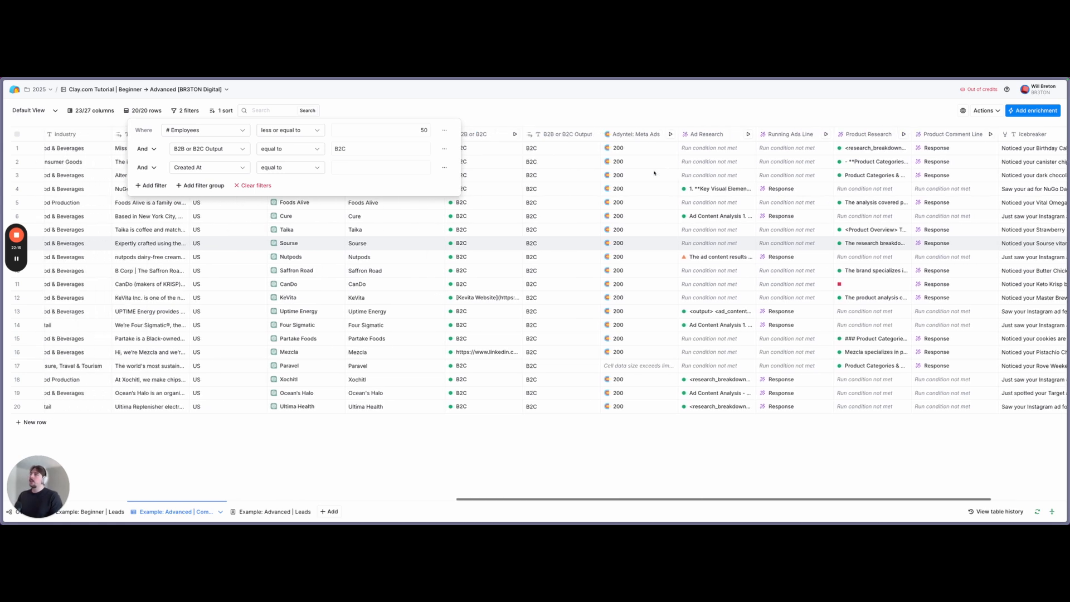
{"action": "scroll", "coordinate": [657, 189], "scroll_direction": "right", "scroll_amount": 2}
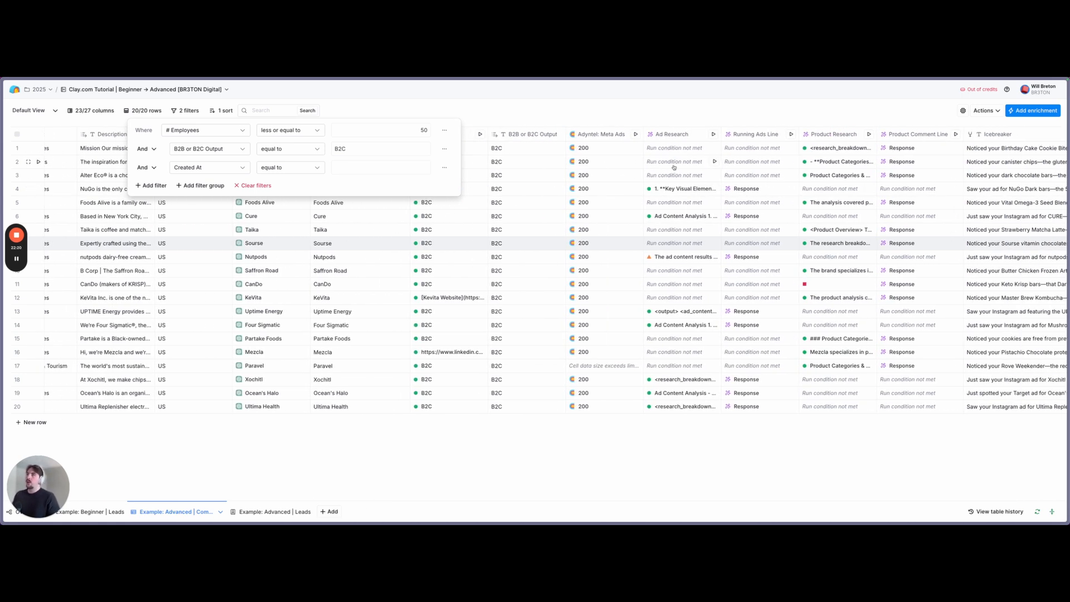
{"action": "scroll", "coordinate": [713, 190], "scroll_direction": "left", "scroll_amount": 7}
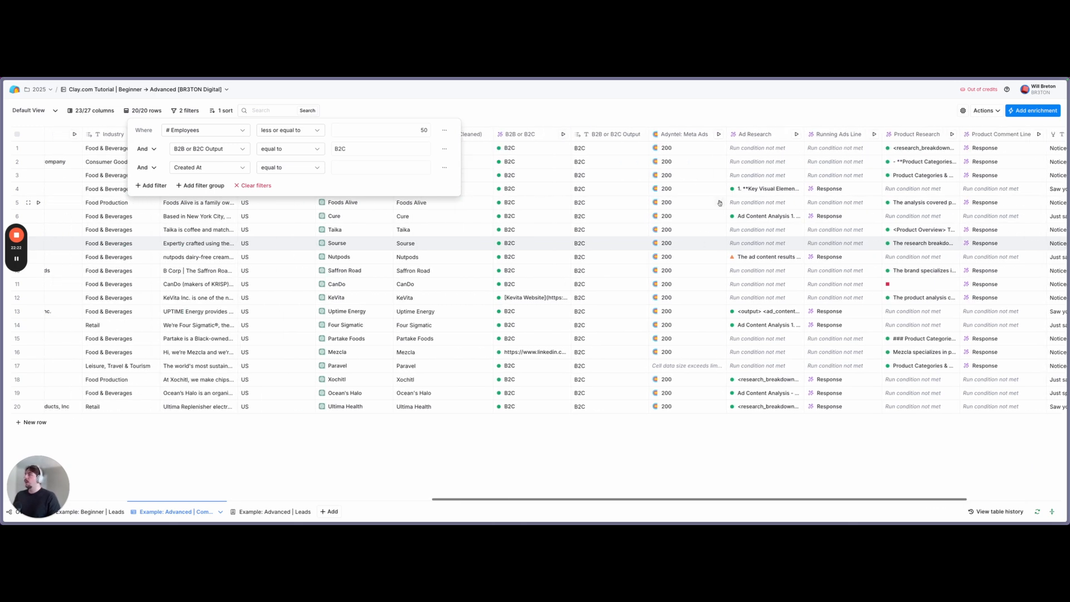
{"action": "scroll", "coordinate": [715, 203], "scroll_direction": "right", "scroll_amount": 10}
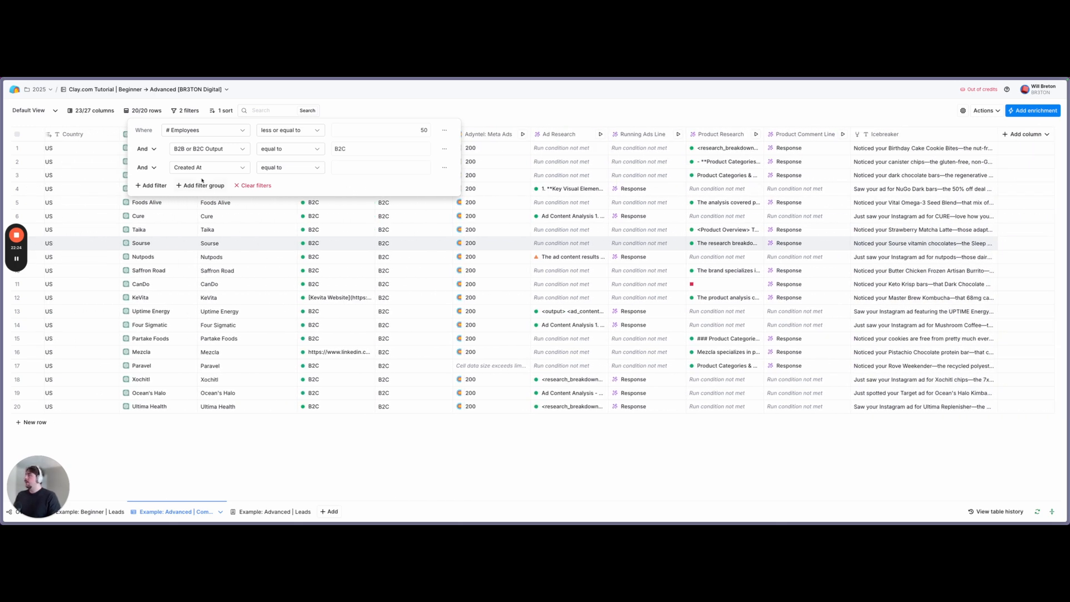
{"action": "left_click", "coordinate": [446, 169]}
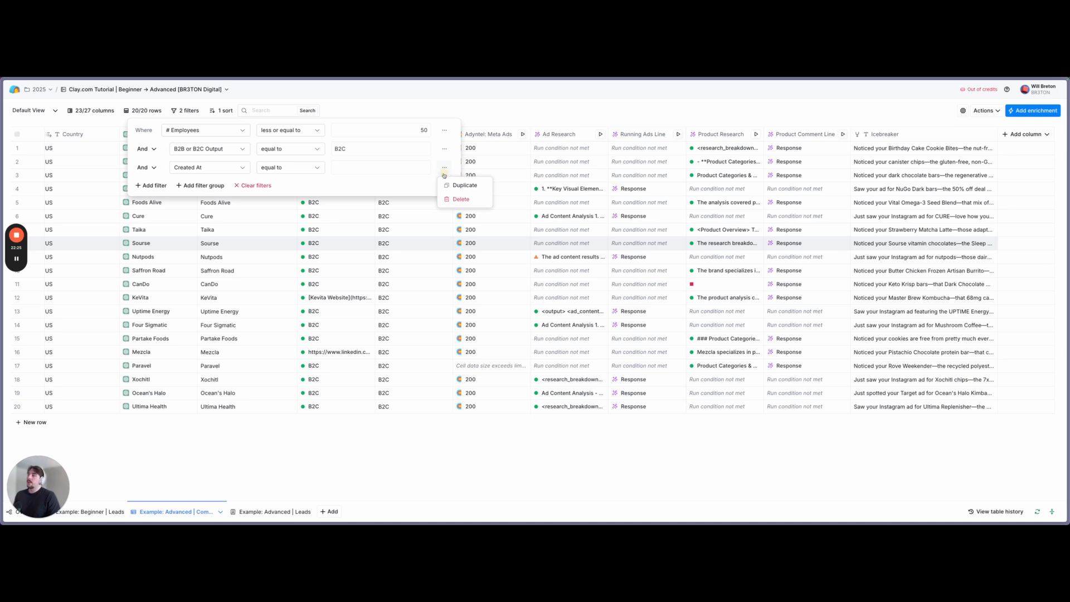
{"action": "left_click", "coordinate": [446, 198]}
{"action": "left_click", "coordinate": [507, 108]}
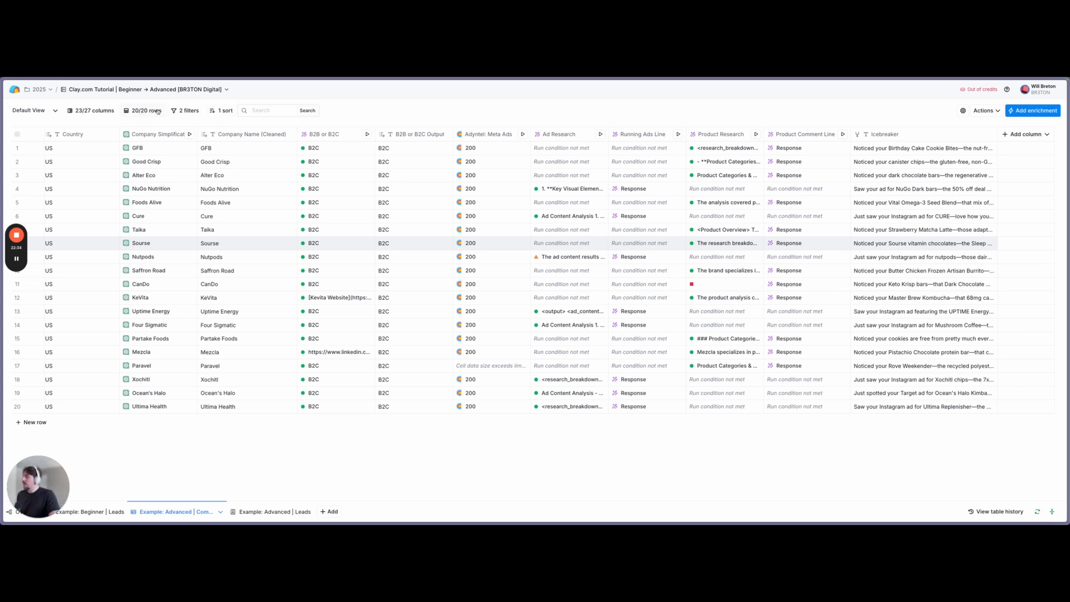
Duplicate the filtered Default View and rename the copy "Final View"
{"action": "left_click", "coordinate": [54, 111]}
{"action": "left_click", "coordinate": [31, 114]}
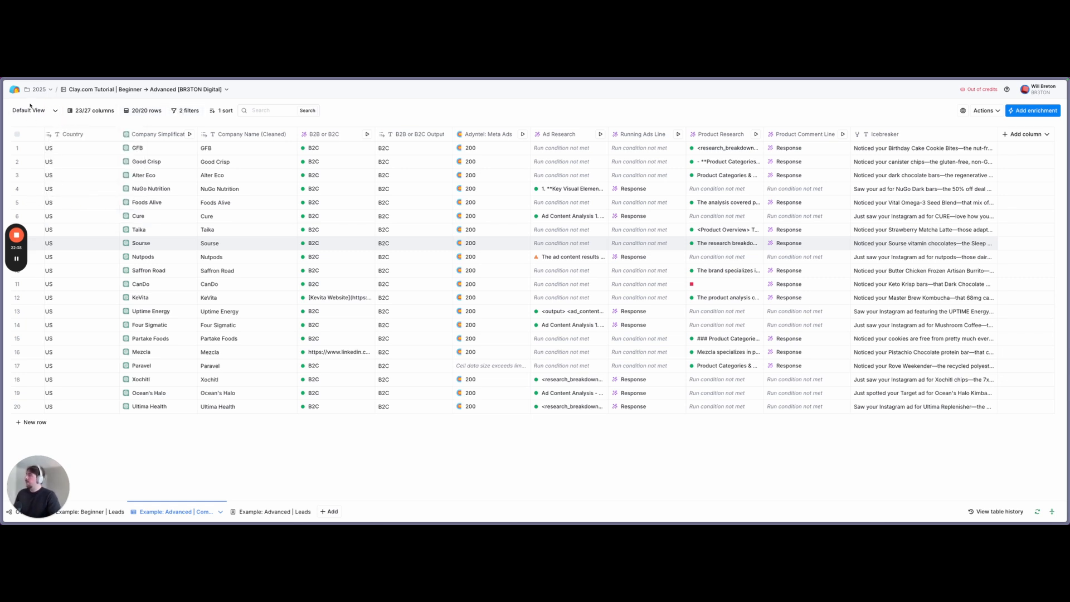
{"action": "left_click", "coordinate": [31, 112]}
{"action": "left_click", "coordinate": [51, 110]}
{"action": "left_click_drag", "start_coordinate": [53, 110], "coordinate": [14, 112]}
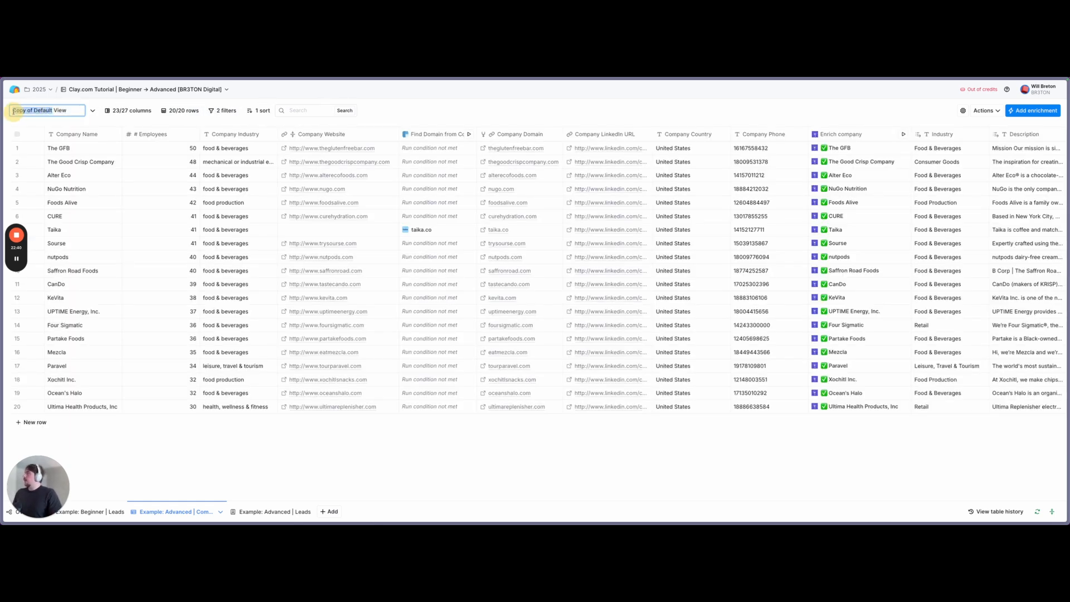
{"action": "type", "text": "Final"}
{"action": "key", "text": "Return"}
Clear all filters from the Default View and switch the table back to the Final View
{"action": "left_click", "coordinate": [33, 111]}
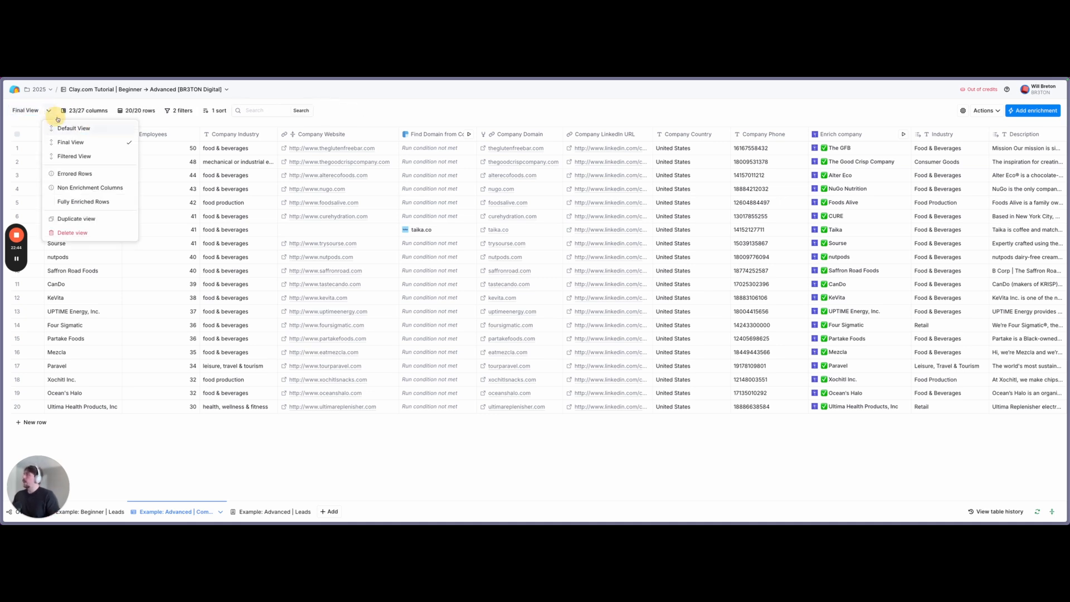
{"action": "left_click", "coordinate": [64, 123]}
{"action": "left_click", "coordinate": [190, 110]}
{"action": "left_click", "coordinate": [264, 166]}
{"action": "left_click", "coordinate": [376, 124]}
{"action": "scroll", "coordinate": [385, 248], "scroll_direction": "right", "scroll_amount": 18}
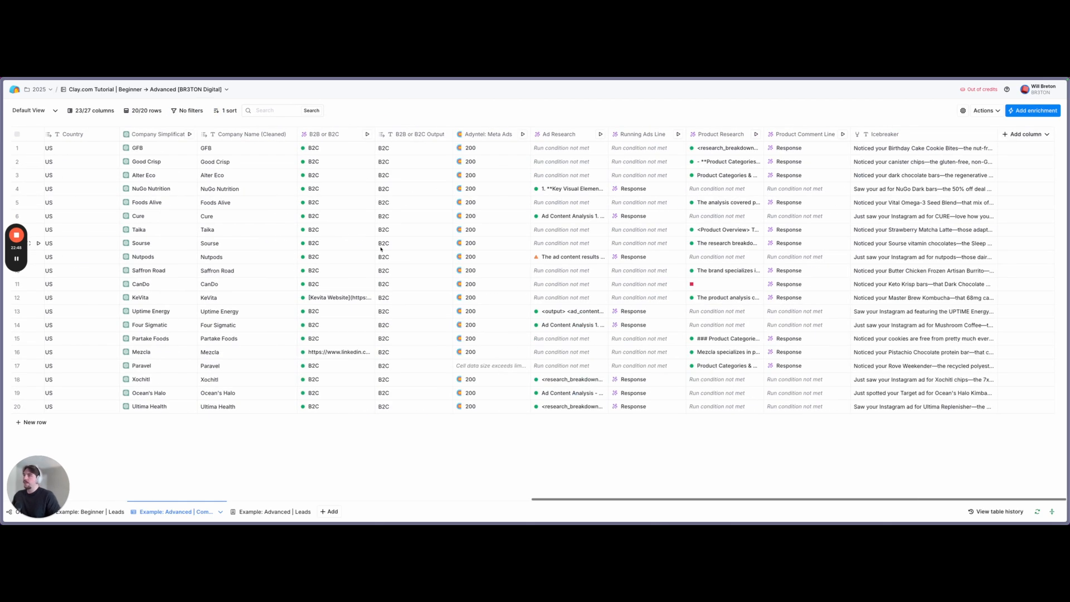
{"action": "scroll", "coordinate": [383, 248], "scroll_direction": "left", "scroll_amount": 18}
{"action": "left_click", "coordinate": [34, 110]}
{"action": "left_click", "coordinate": [64, 139]}
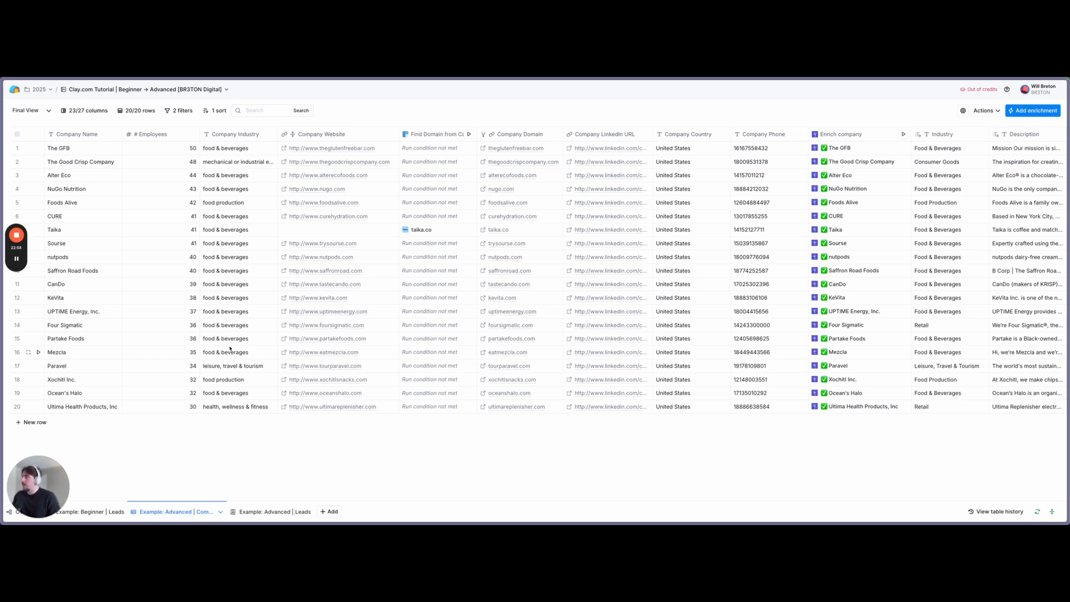
In the Example: Advanced | Leads table, open the Imported Profile column's "Find People from Example: Level 3 | Companies" source settings
{"action": "left_click", "coordinate": [279, 512]}
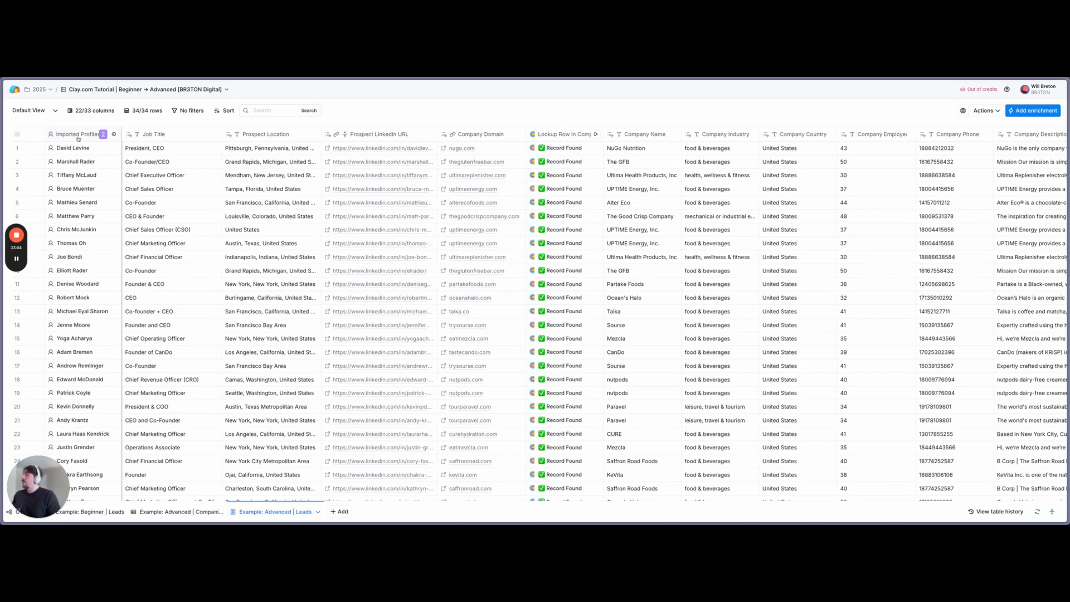
{"action": "left_click", "coordinate": [79, 136]}
{"action": "mouse_move", "coordinate": [78, 194]}
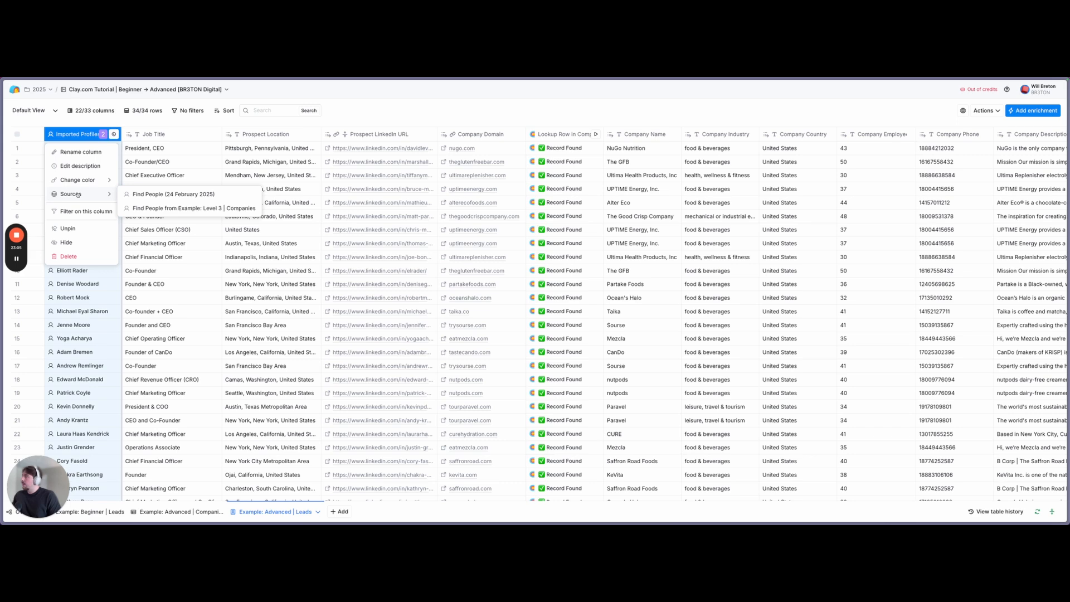
{"action": "left_click", "coordinate": [184, 208]}
{"action": "left_click", "coordinate": [904, 311]}
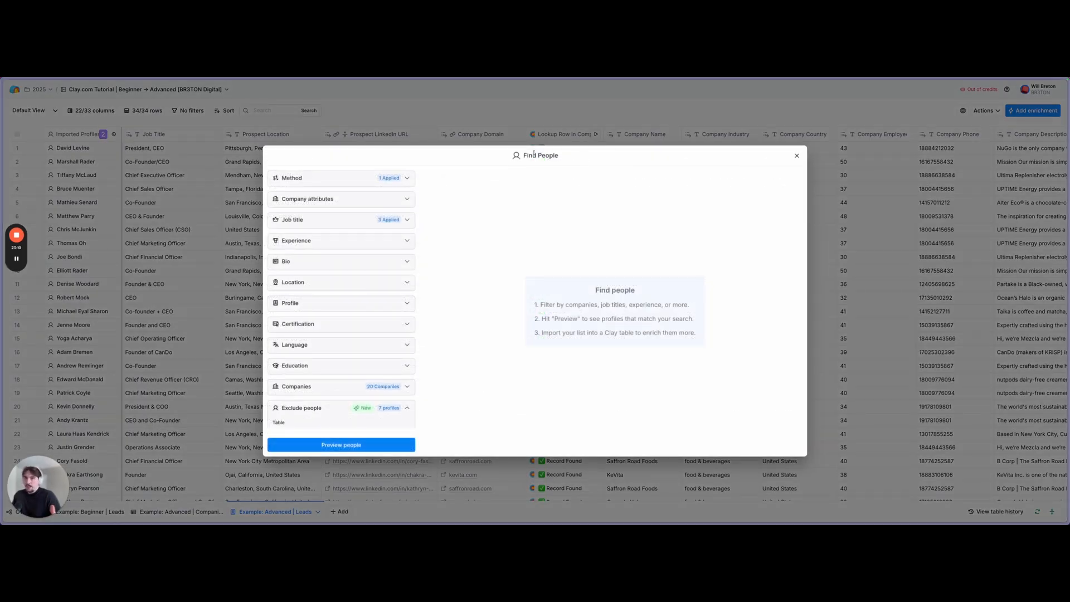
Review the Job title filters and the Companies source table, column and view in the Find People settings
{"action": "left_click", "coordinate": [334, 221]}
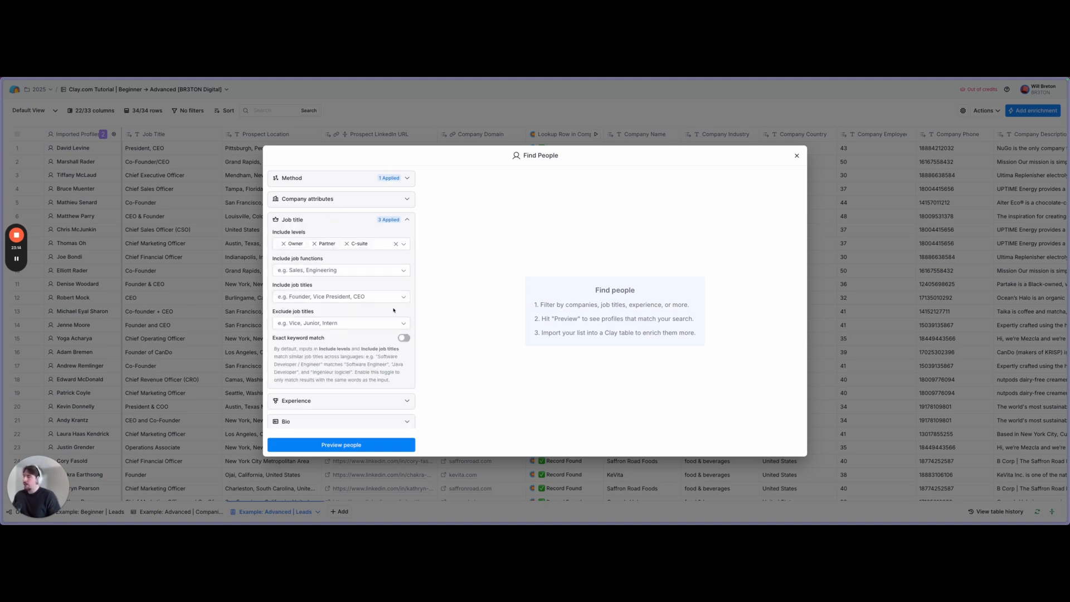
{"action": "scroll", "coordinate": [344, 274], "scroll_direction": "down", "scroll_amount": 1}
{"action": "scroll", "coordinate": [344, 275], "scroll_direction": "down", "scroll_amount": 6}
{"action": "scroll", "coordinate": [334, 289], "scroll_direction": "down", "scroll_amount": 1}
{"action": "left_click", "coordinate": [354, 358]}
{"action": "scroll", "coordinate": [352, 356], "scroll_direction": "down", "scroll_amount": 2}
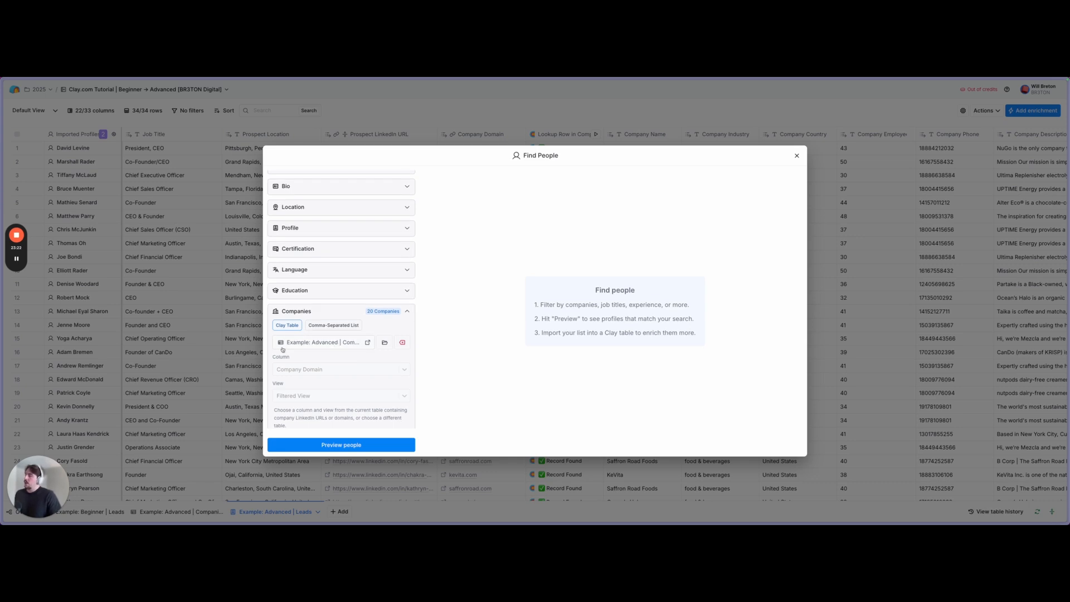
{"action": "scroll", "coordinate": [329, 391], "scroll_direction": "down", "scroll_amount": 1}
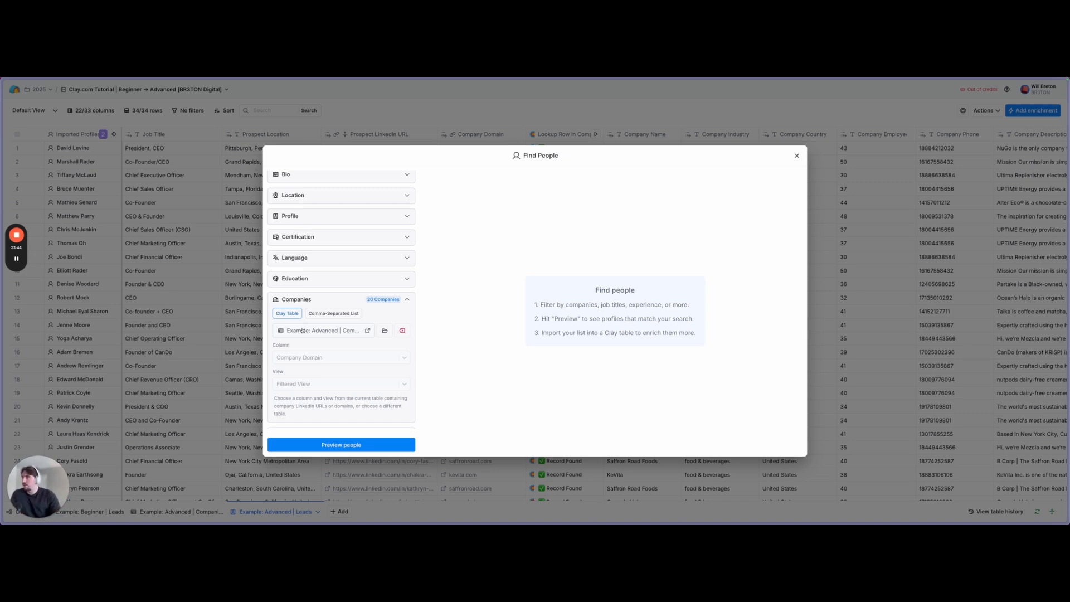
Check the Exclude people and Limit Results settings of the people search, leaving the search unchanged when closing it
{"action": "scroll", "coordinate": [302, 330], "scroll_direction": "down", "scroll_amount": 5}
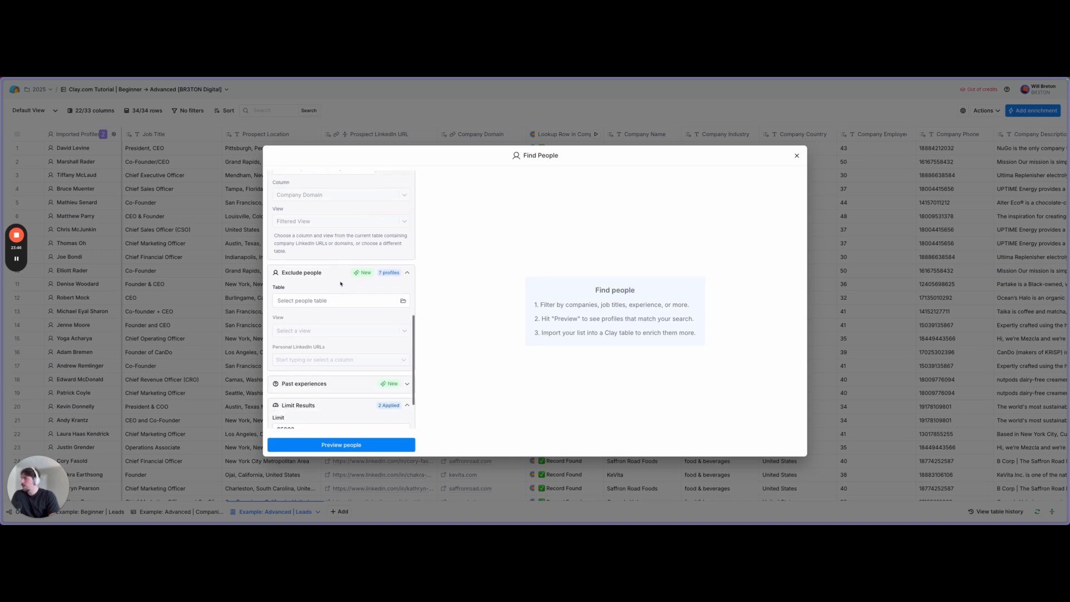
{"action": "scroll", "coordinate": [293, 336], "scroll_direction": "down", "scroll_amount": 2}
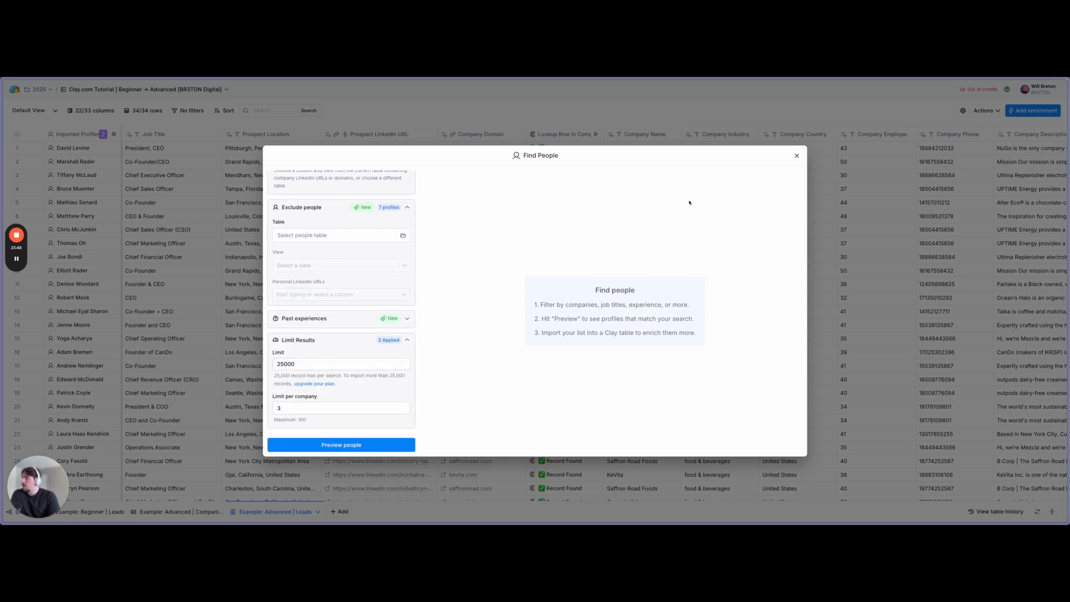
{"action": "left_click", "coordinate": [796, 157]}
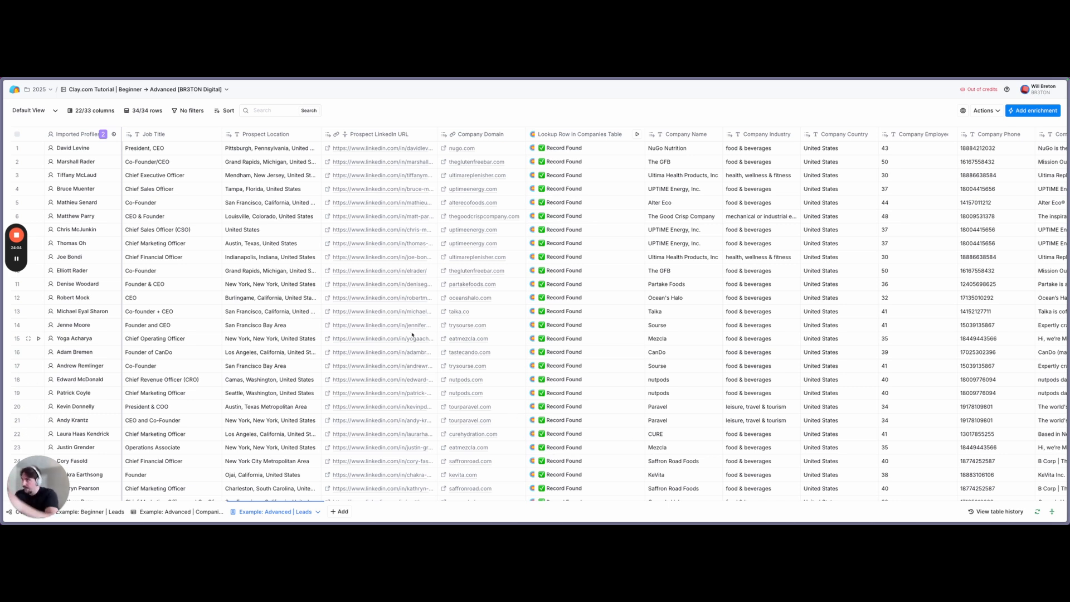
Inspect the Lookup Row in Companies Table column's configuration and its matching Company Domain values, and close the settings
{"action": "left_click", "coordinate": [585, 140]}
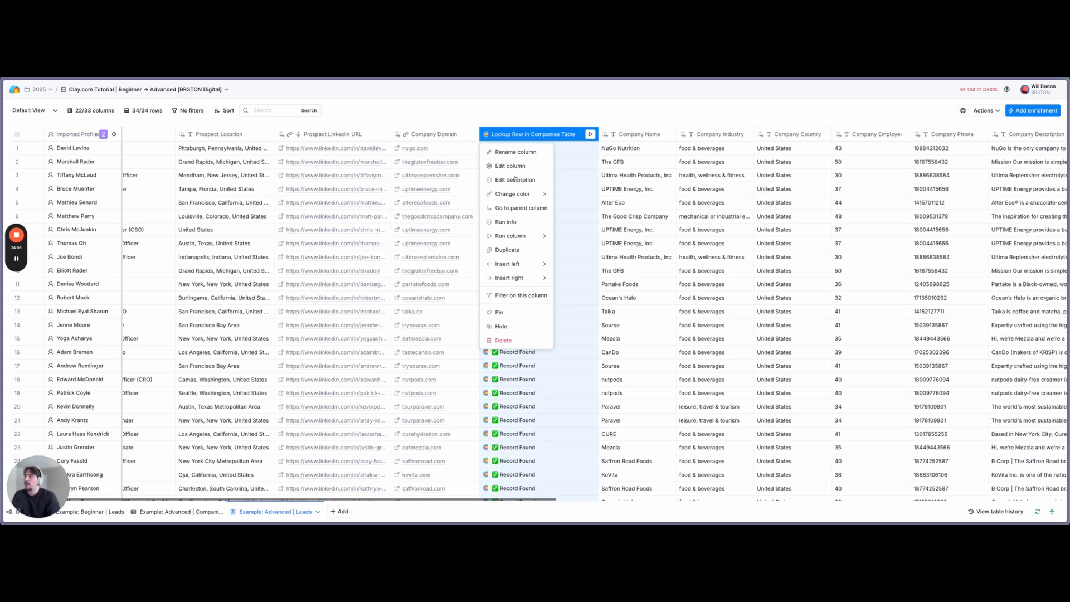
{"action": "left_click", "coordinate": [521, 173]}
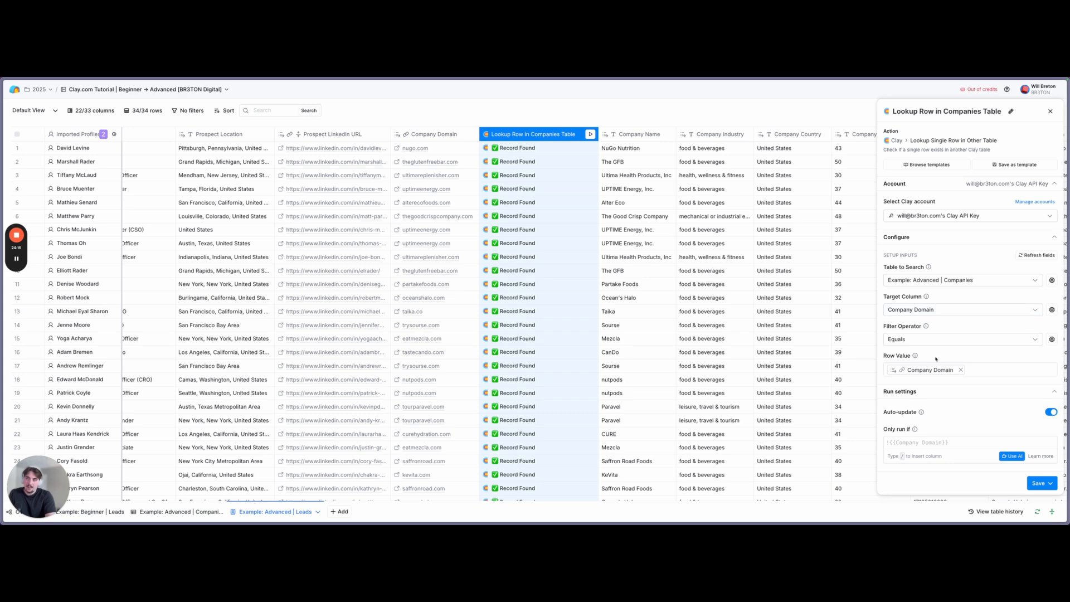
{"action": "left_click_drag", "start_coordinate": [436, 149], "coordinate": [446, 382]}
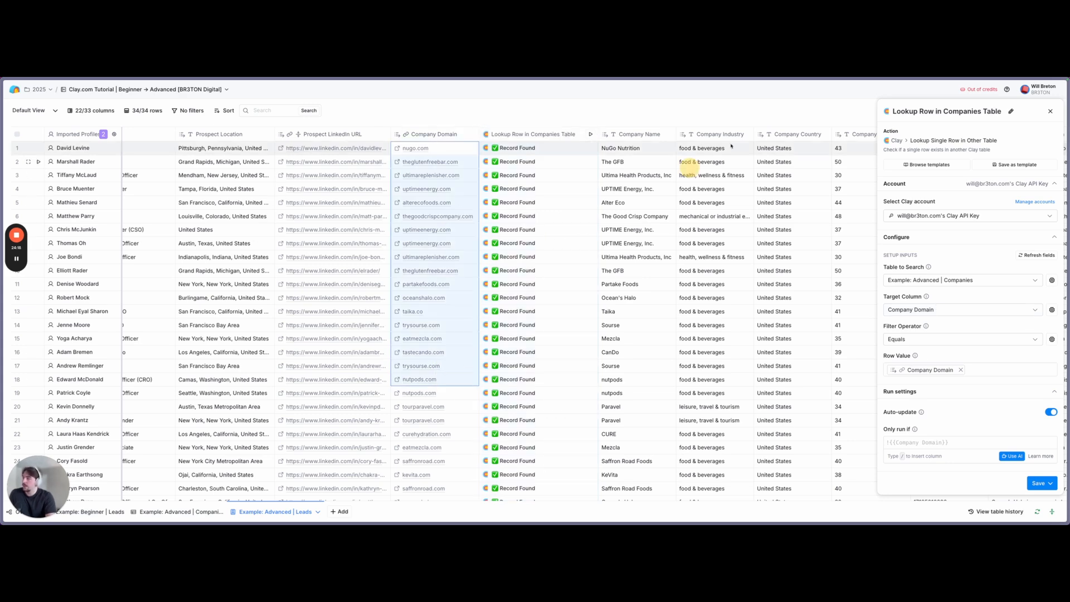
{"action": "left_click", "coordinate": [1051, 111]}
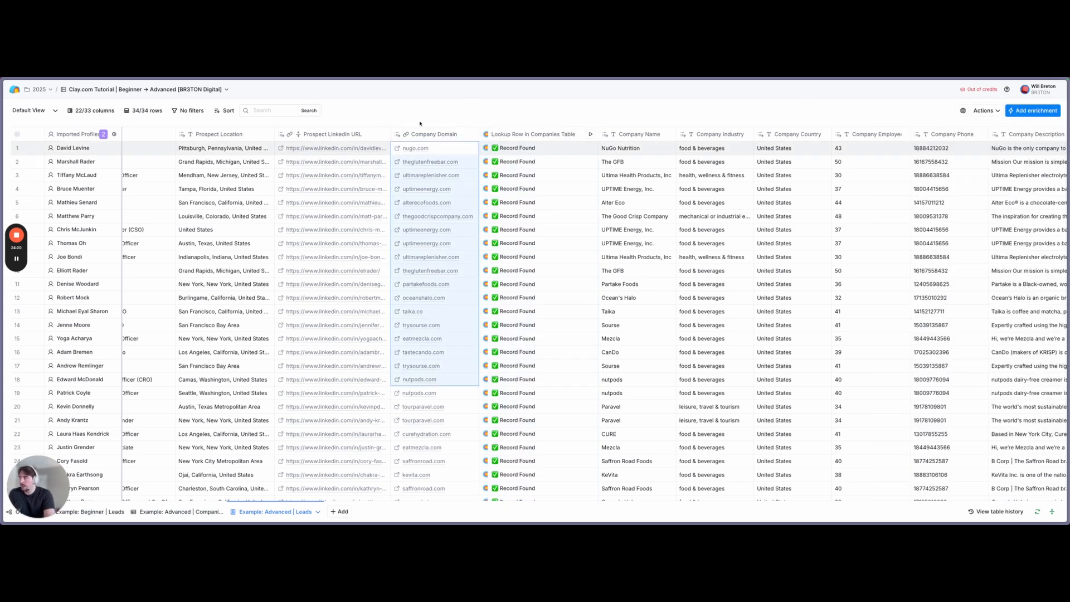
Expand the record in the first row's Lookup Row in Companies Table cell and review all its company fields
{"action": "scroll", "coordinate": [424, 199], "scroll_direction": "down", "scroll_amount": 3}
{"action": "scroll", "coordinate": [424, 199], "scroll_direction": "up", "scroll_amount": 3}
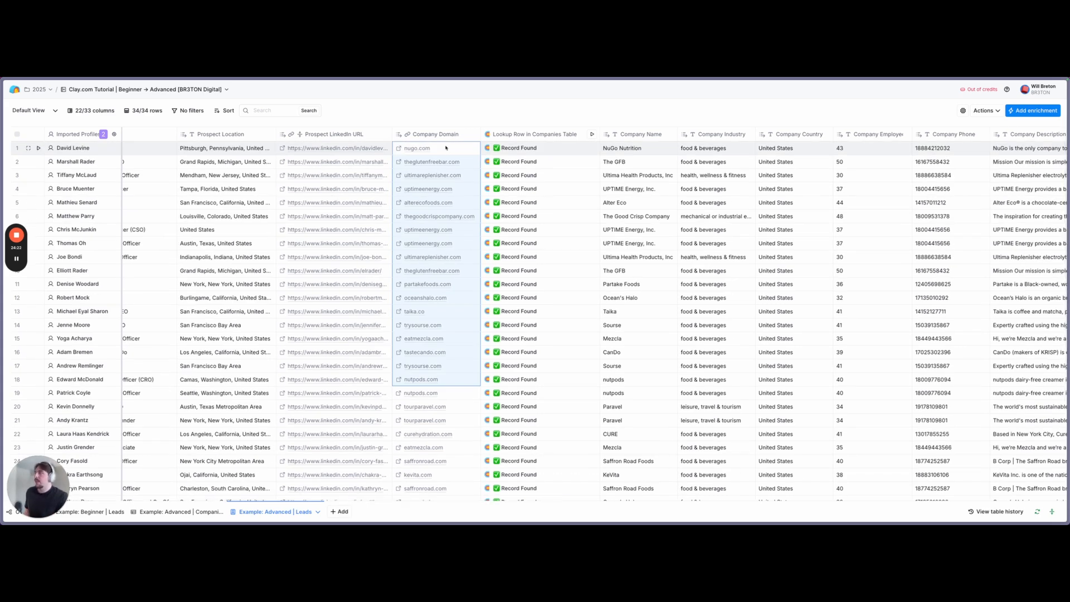
{"action": "scroll", "coordinate": [571, 155], "scroll_direction": "right", "scroll_amount": 1}
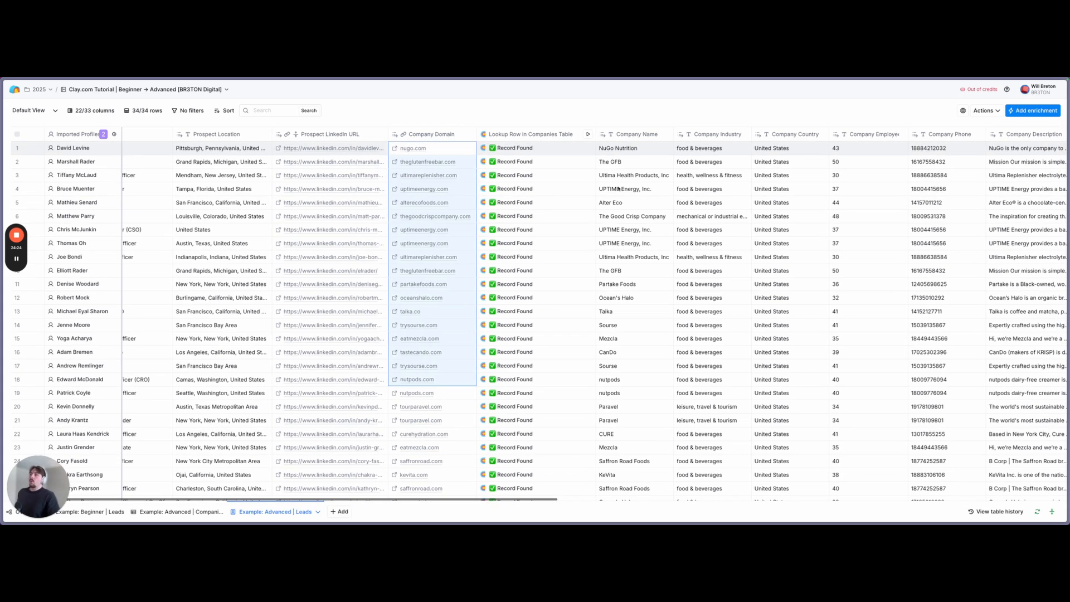
{"action": "left_click", "coordinate": [552, 151]}
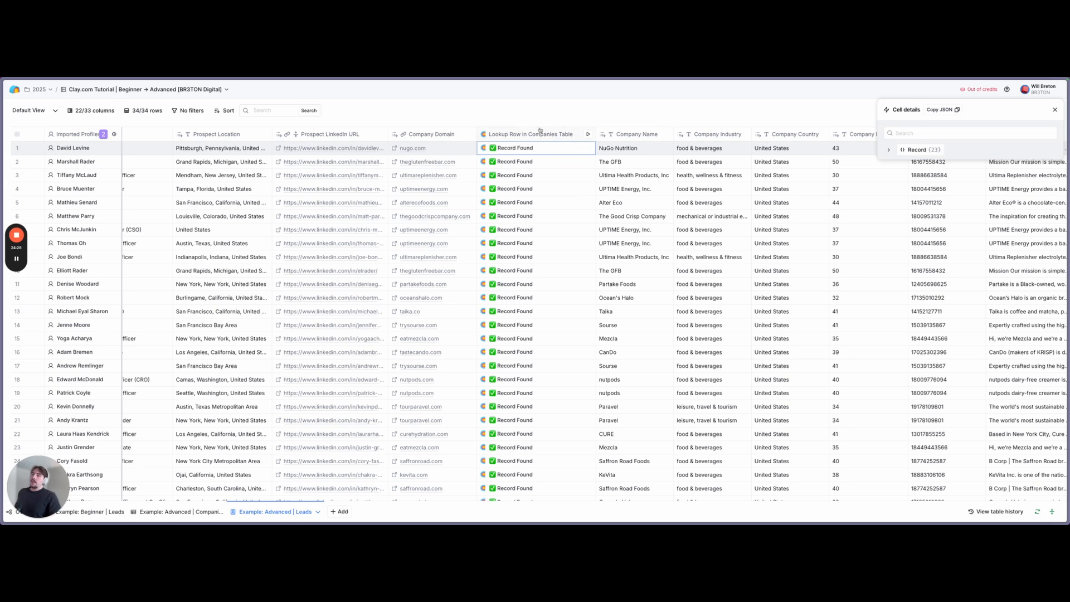
{"action": "left_click", "coordinate": [912, 150]}
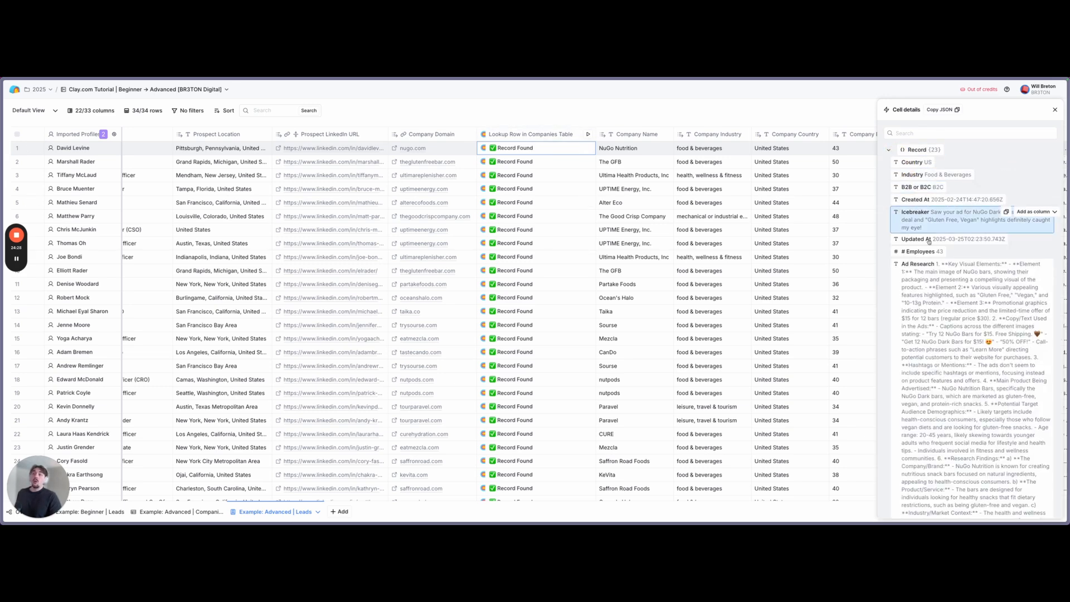
{"action": "scroll", "coordinate": [646, 195], "scroll_direction": "right", "scroll_amount": 2}
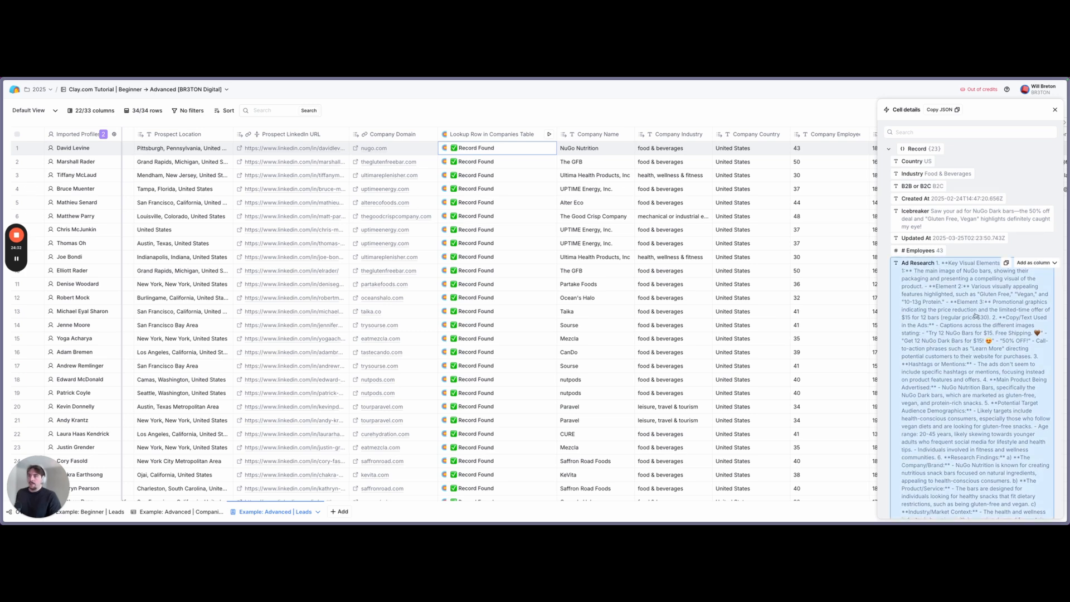
{"action": "scroll", "coordinate": [976, 362], "scroll_direction": "down", "scroll_amount": 7}
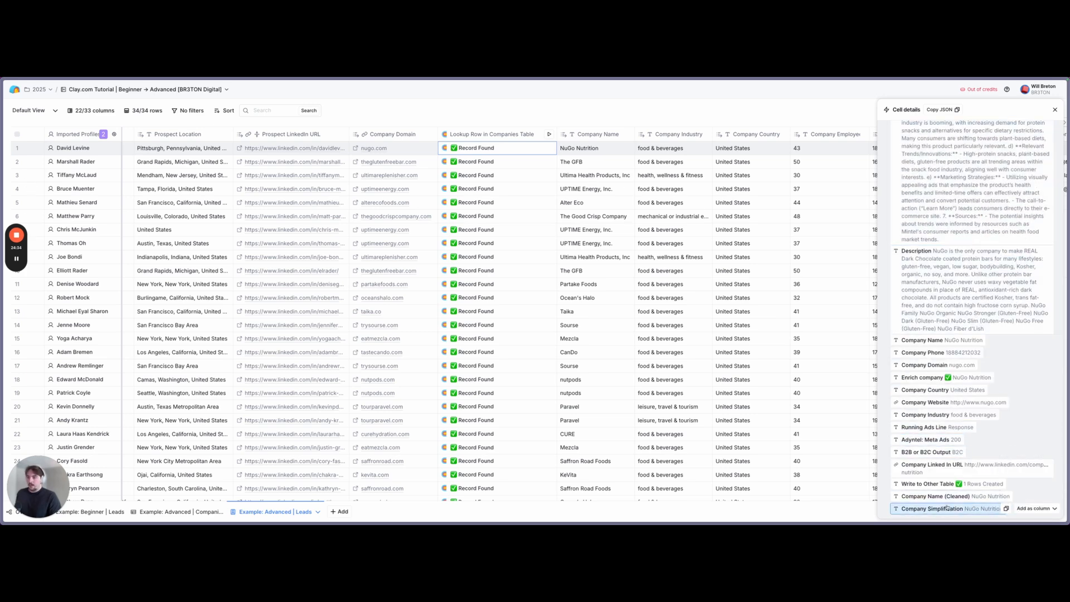
Set the Company Name column to use Company Name (Cleaned) from the companies table lookup record and save its settings
{"action": "left_click", "coordinate": [610, 141]}
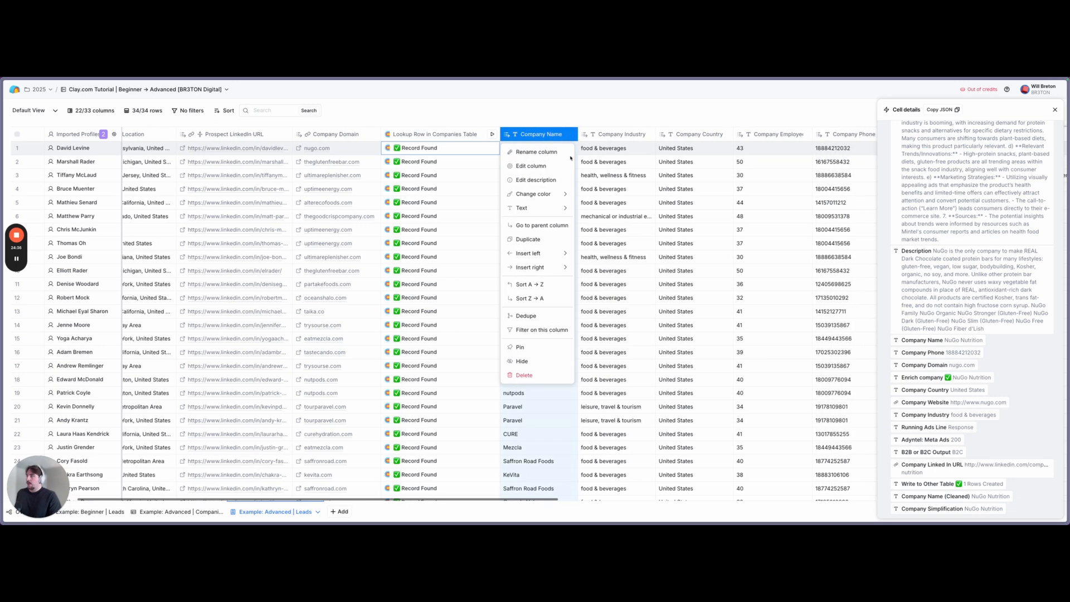
{"action": "left_click", "coordinate": [514, 167]}
{"action": "left_click", "coordinate": [947, 167]}
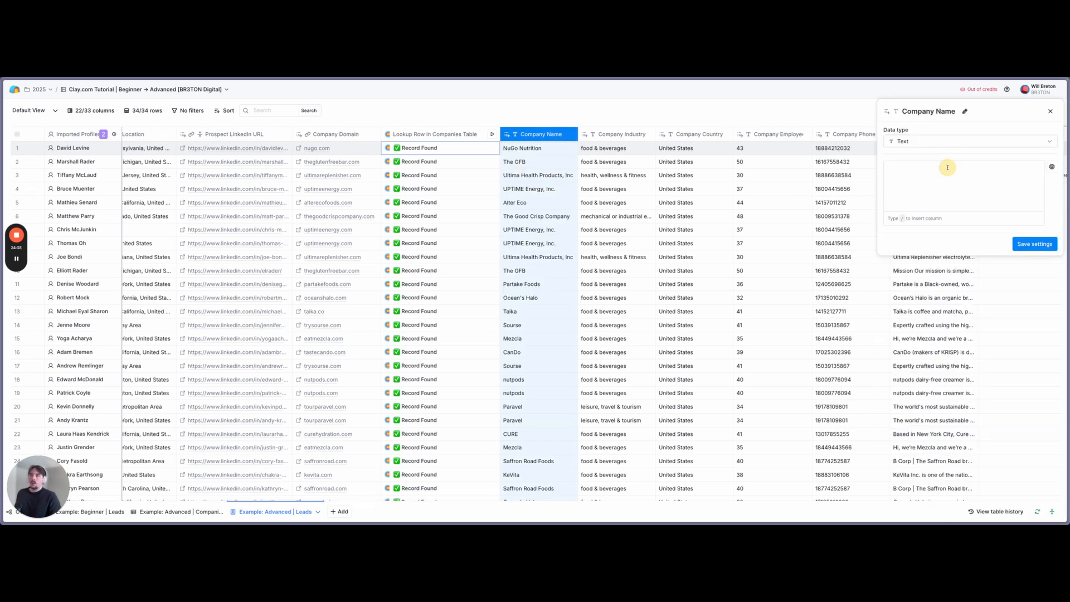
{"action": "type", "text": "/c"}
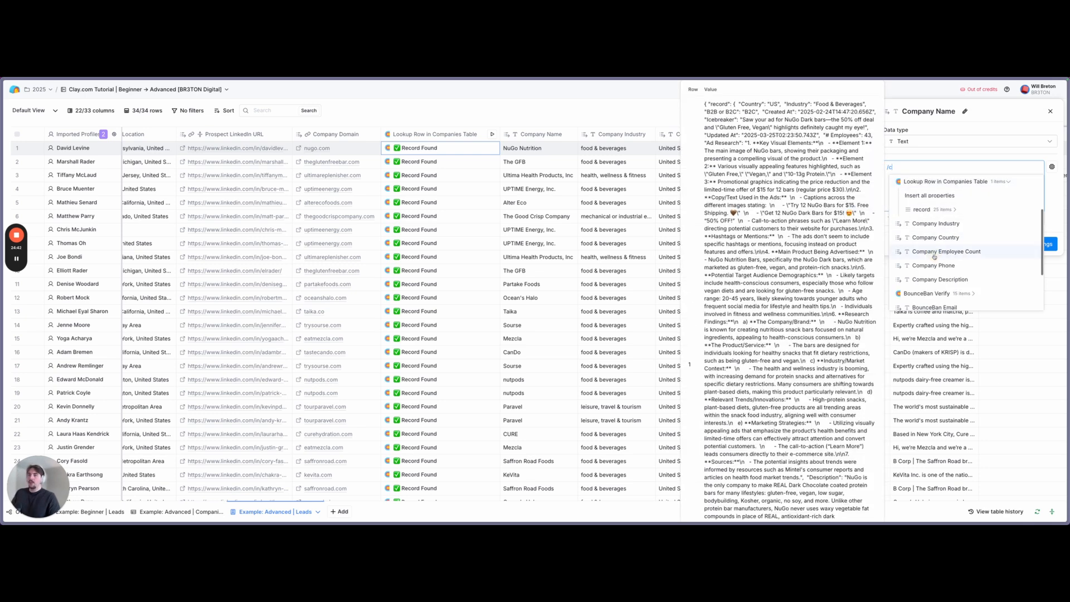
{"action": "left_click", "coordinate": [936, 254]}
{"action": "scroll", "coordinate": [934, 240], "scroll_direction": "down", "scroll_amount": 2}
{"action": "scroll", "coordinate": [934, 239], "scroll_direction": "up", "scroll_amount": 2}
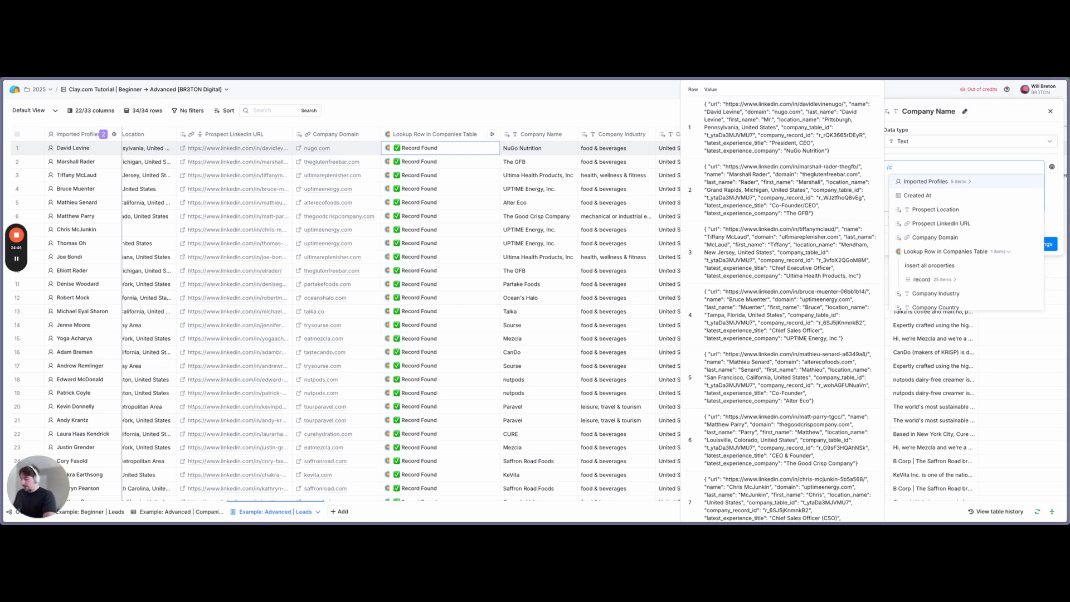
{"action": "type", "text": "ompany"}
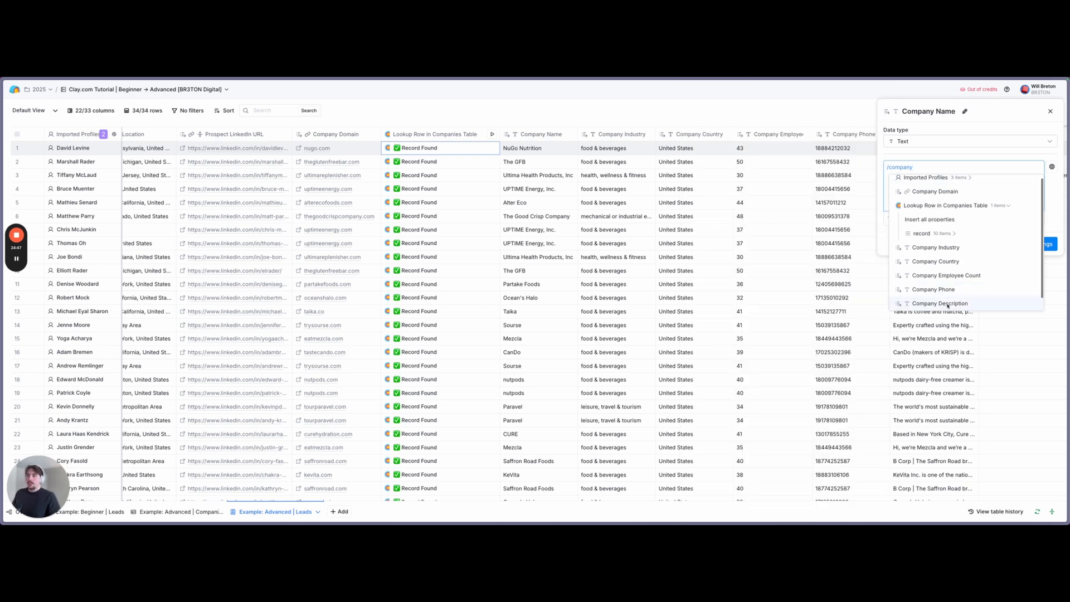
{"action": "left_click", "coordinate": [942, 233]}
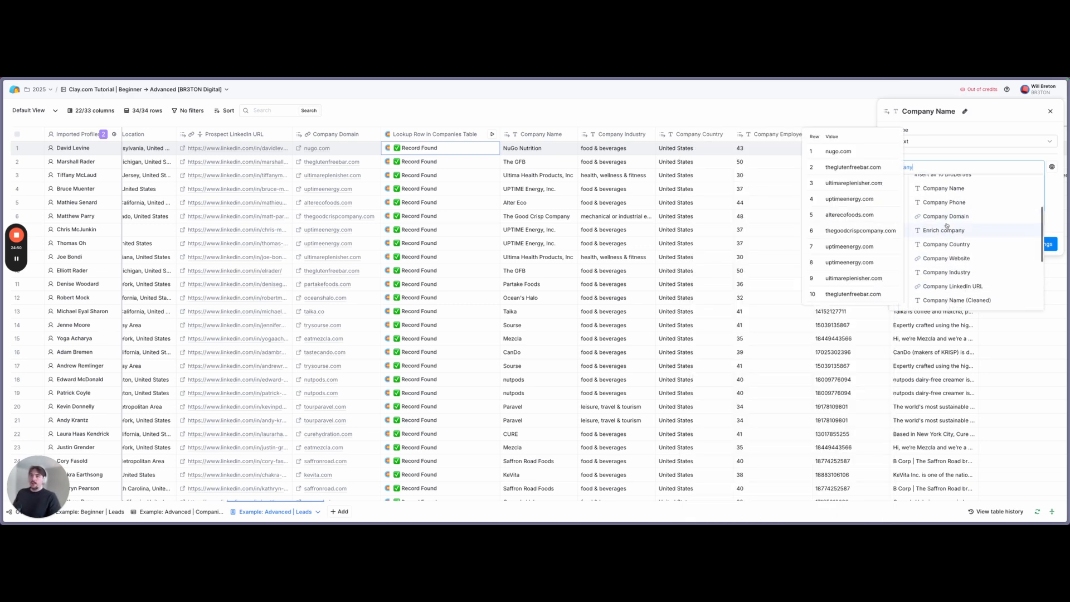
{"action": "scroll", "coordinate": [952, 276], "scroll_direction": "down", "scroll_amount": 2}
{"action": "left_click", "coordinate": [953, 280]}
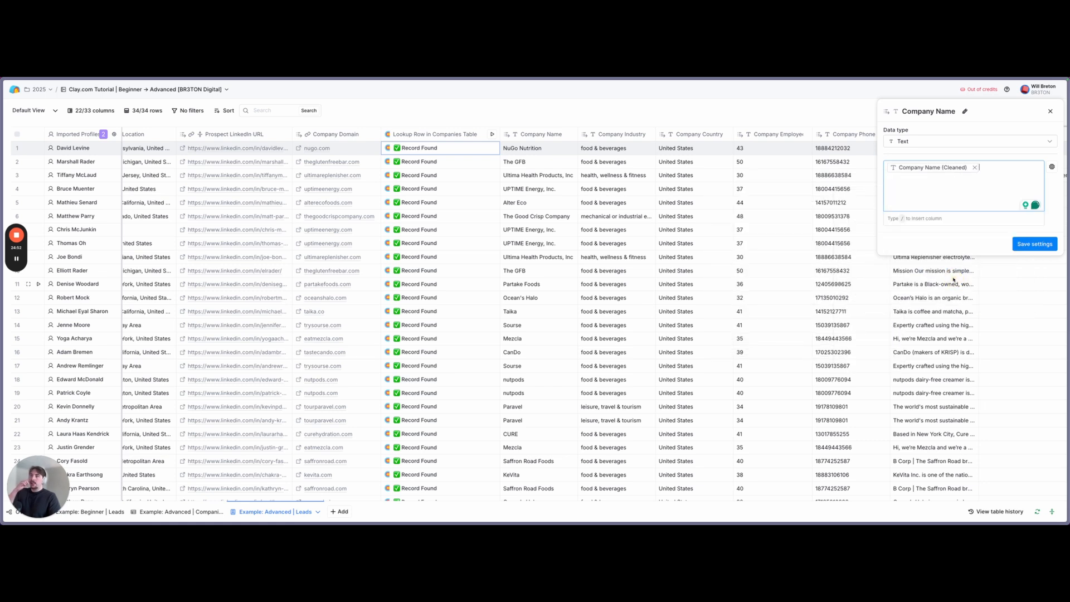
{"action": "left_click", "coordinate": [1033, 244]}
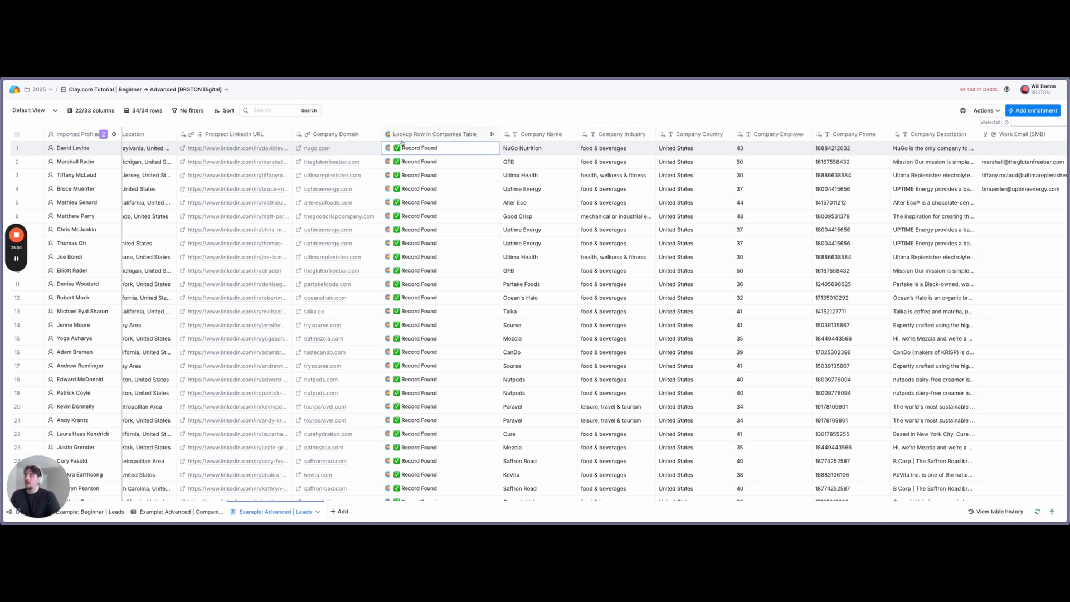
Examine the company detail, Work Email (SMB), BounceBan and name normalization columns across the leads
{"action": "scroll", "coordinate": [747, 179], "scroll_direction": "right", "scroll_amount": 5}
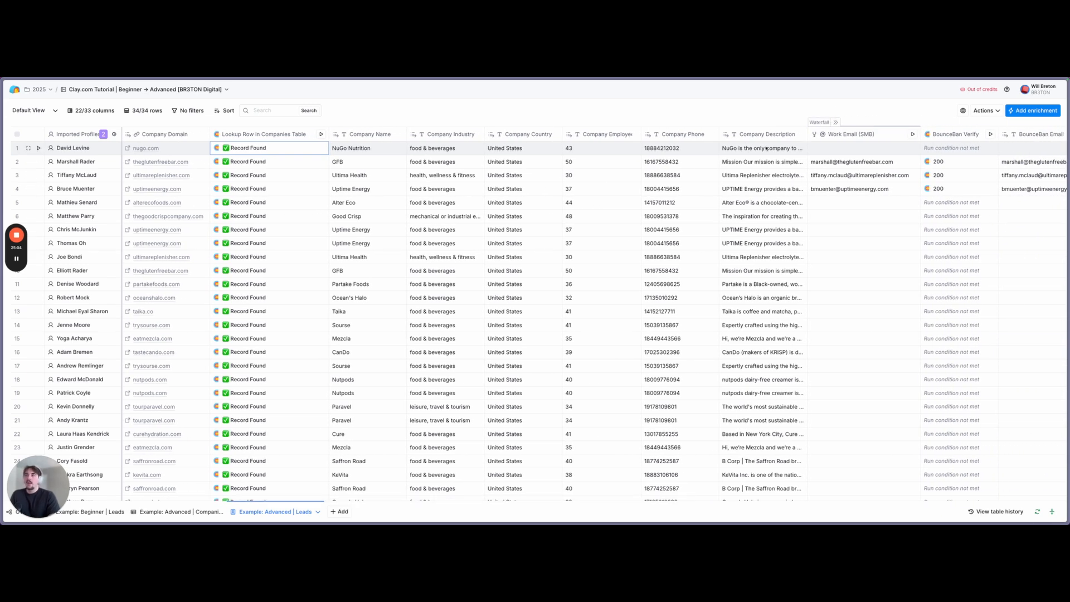
{"action": "scroll", "coordinate": [739, 168], "scroll_direction": "right", "scroll_amount": 2}
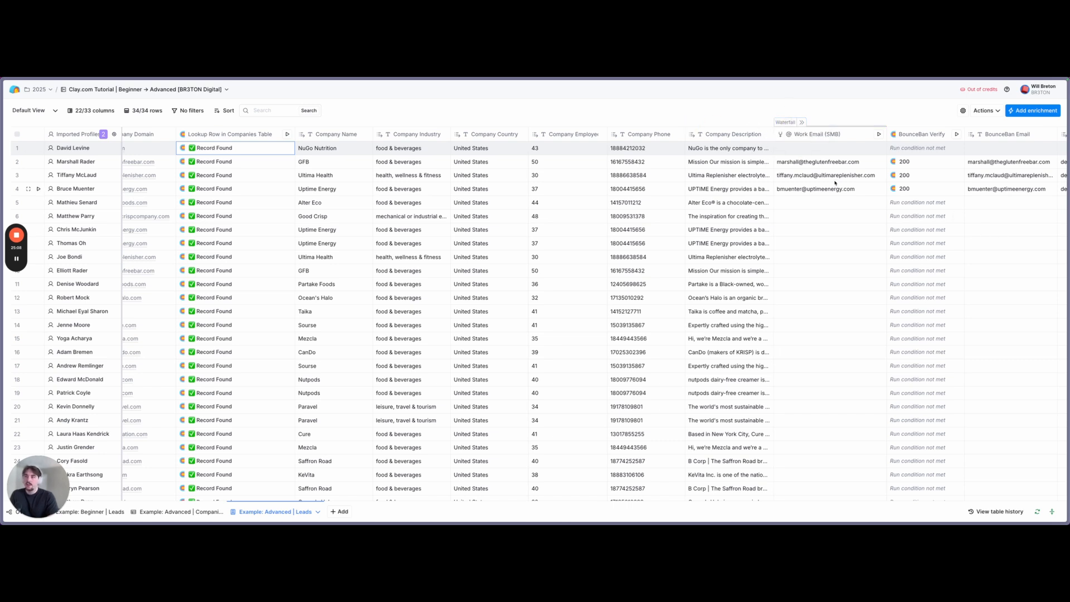
{"action": "scroll", "coordinate": [703, 208], "scroll_direction": "right", "scroll_amount": 4}
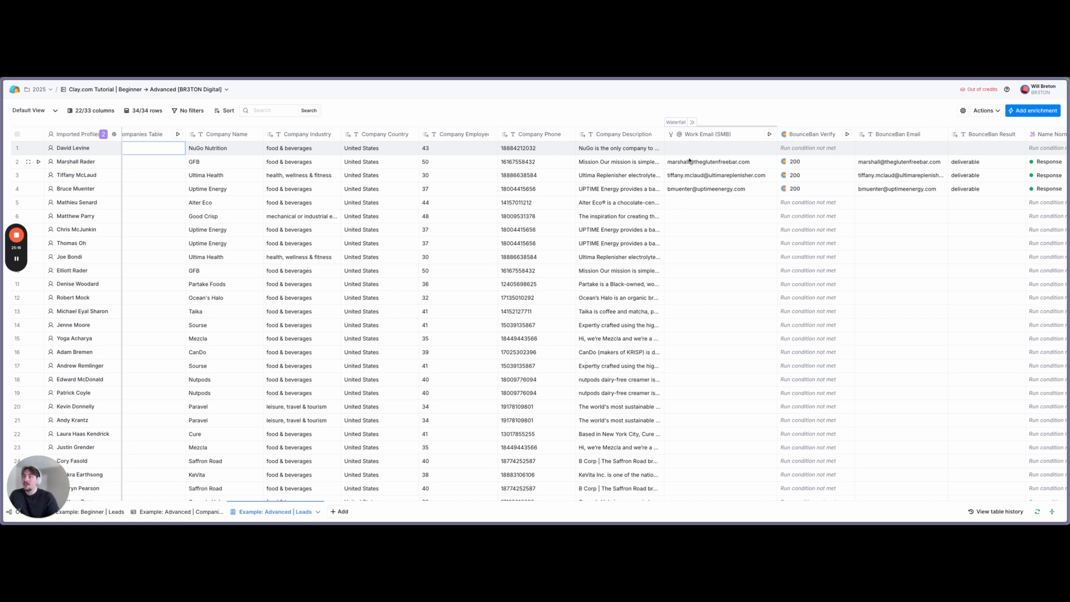
{"action": "scroll", "coordinate": [804, 160], "scroll_direction": "right", "scroll_amount": 3}
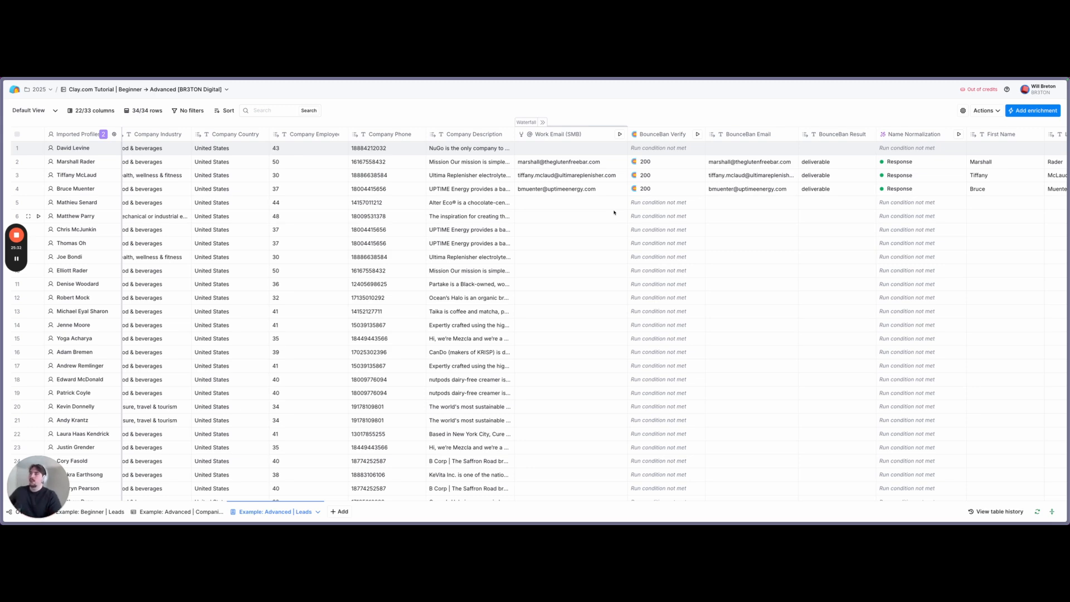
{"action": "scroll", "coordinate": [597, 260], "scroll_direction": "down", "scroll_amount": 3}
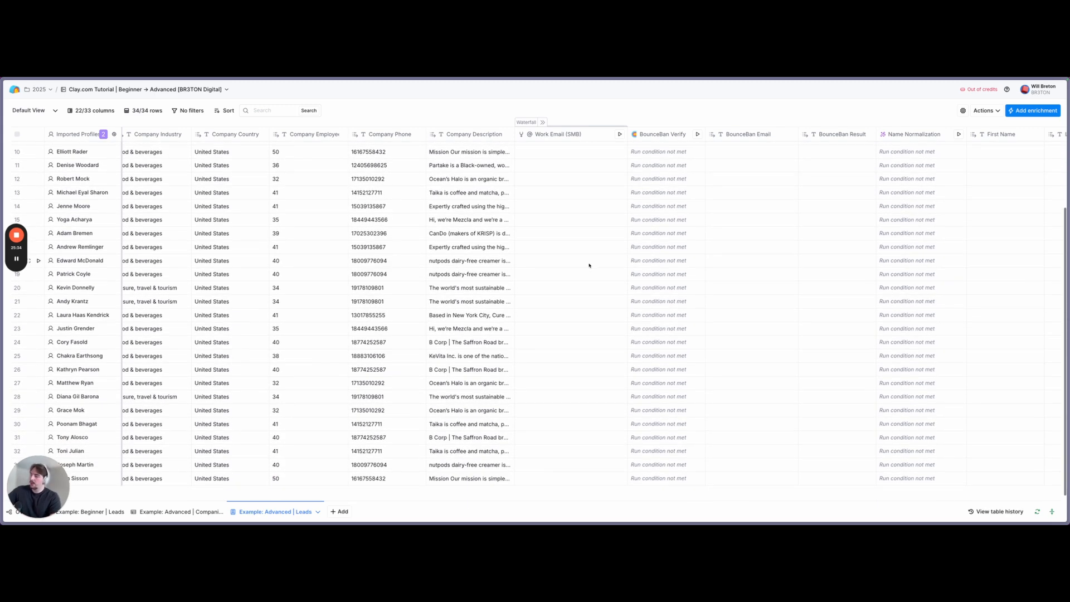
{"action": "scroll", "coordinate": [599, 256], "scroll_direction": "up", "scroll_amount": 3}
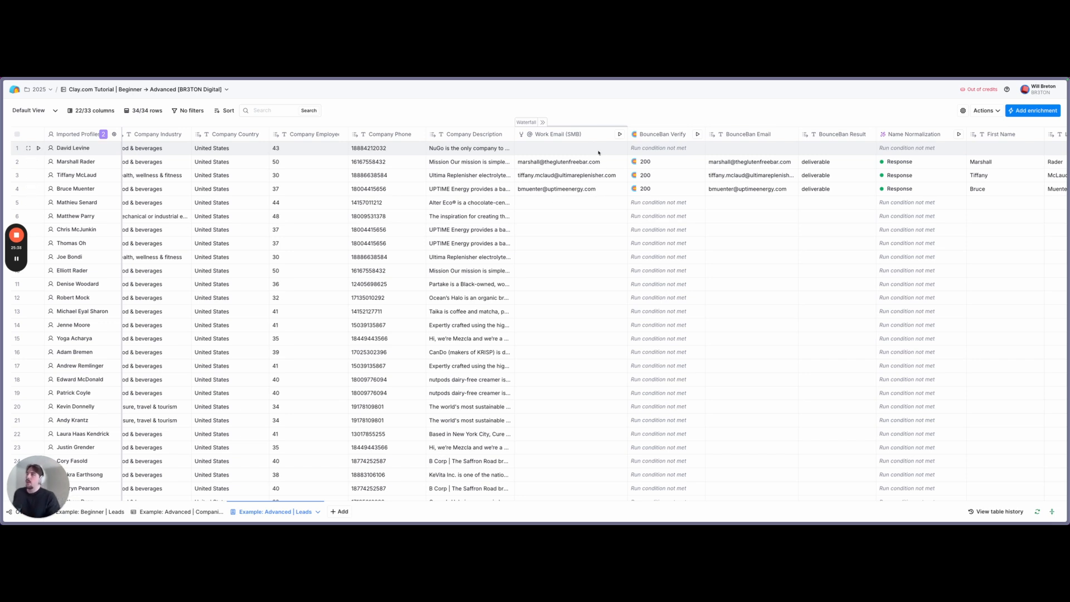
{"action": "left_click_drag", "start_coordinate": [598, 152], "coordinate": [593, 188]}
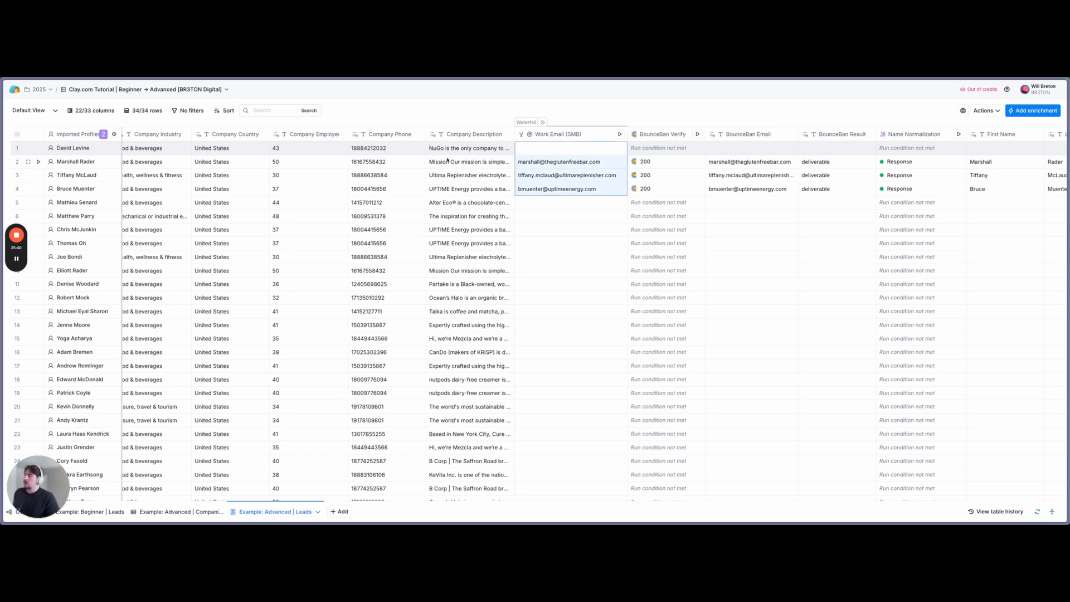
Open the Work Email (SMB) waterfall group to review its provider sequence and expanded Find Work Email columns
{"action": "left_click", "coordinate": [526, 122]}
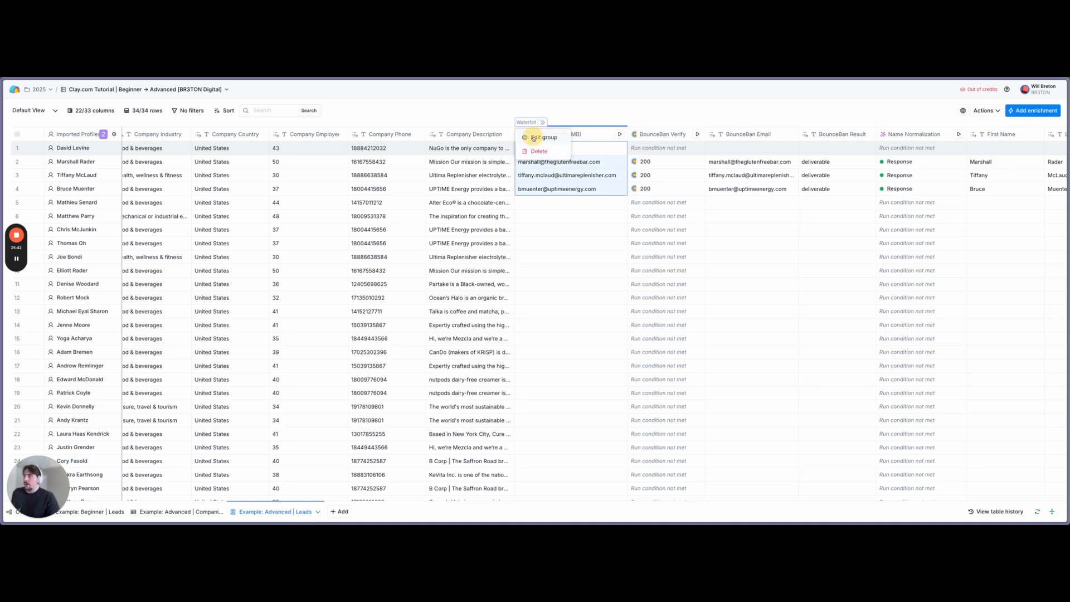
{"action": "left_click", "coordinate": [533, 138]}
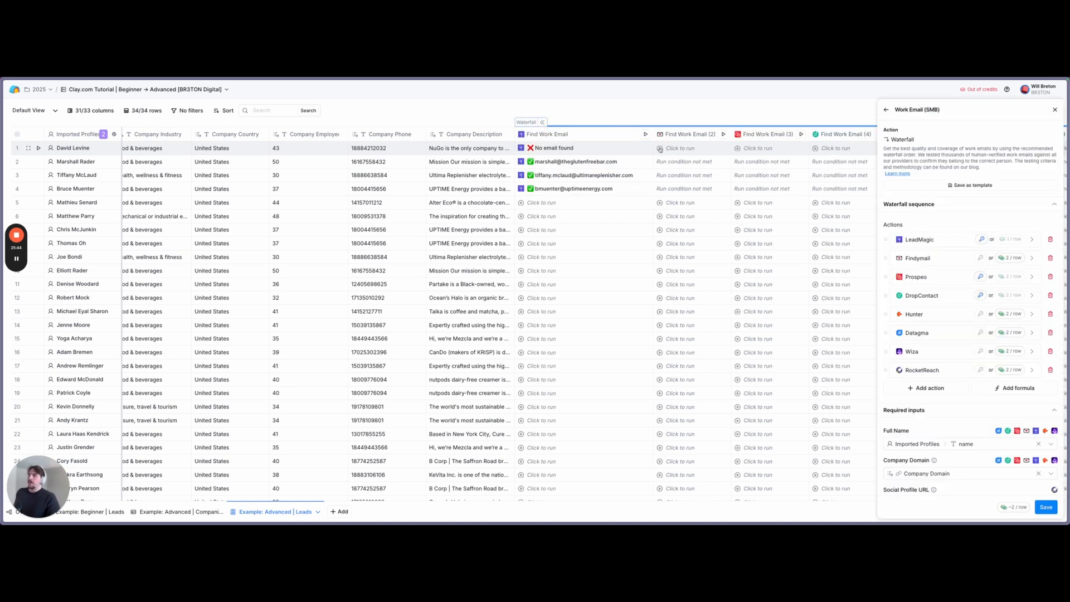
{"action": "left_click", "coordinate": [1055, 110]}
{"action": "scroll", "coordinate": [996, 148], "scroll_direction": "right", "scroll_amount": 3}
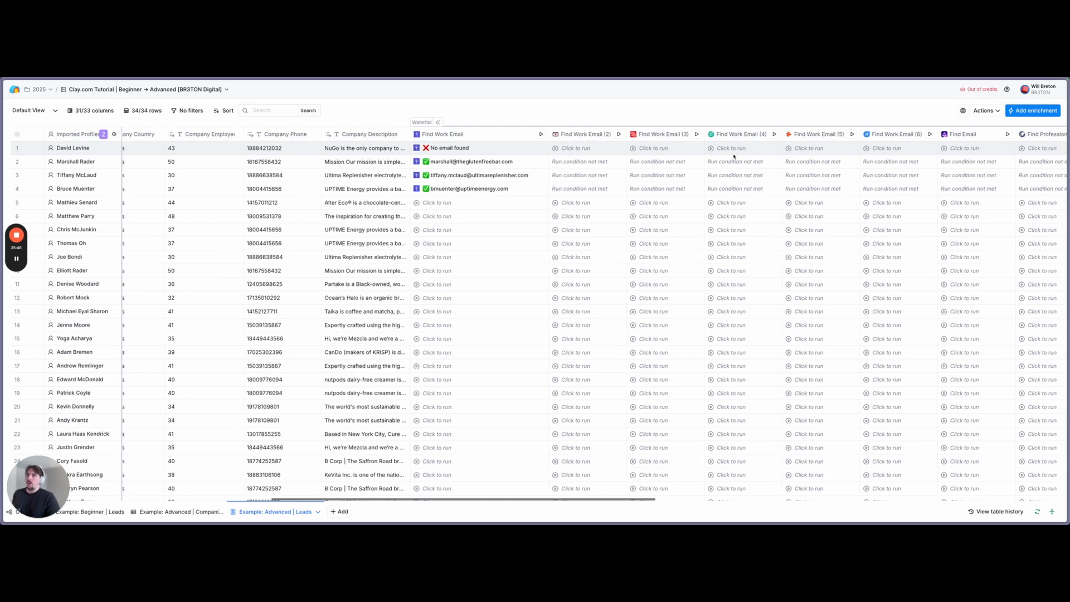
{"action": "scroll", "coordinate": [844, 154], "scroll_direction": "right", "scroll_amount": 3}
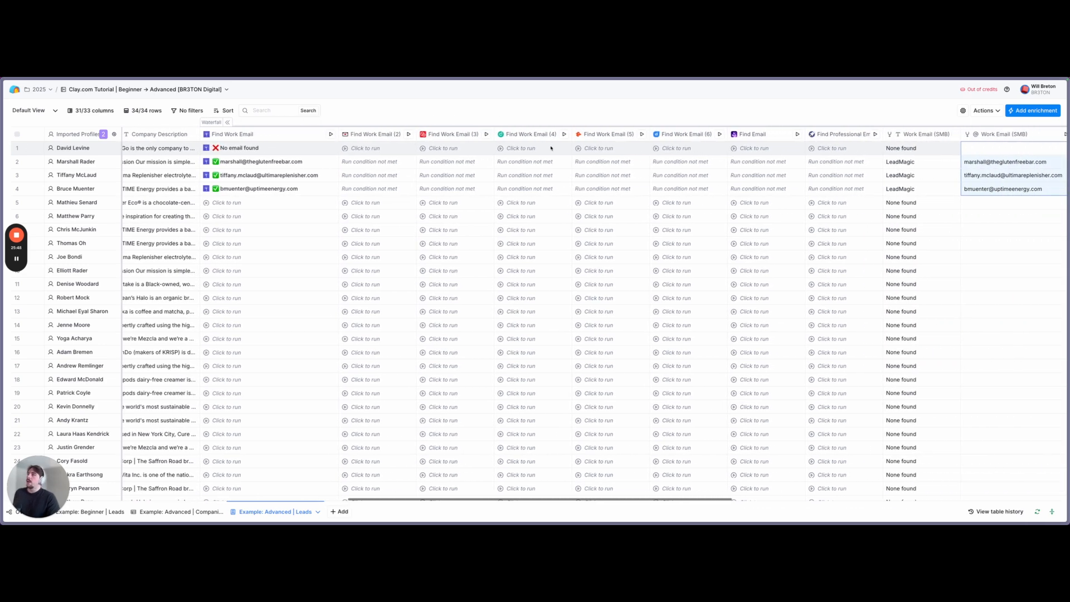
Collapse the Work Email (SMB) waterfall group and review the BounceBan Email and BounceBan Result values of the enriched leads
{"action": "left_click", "coordinate": [263, 122]}
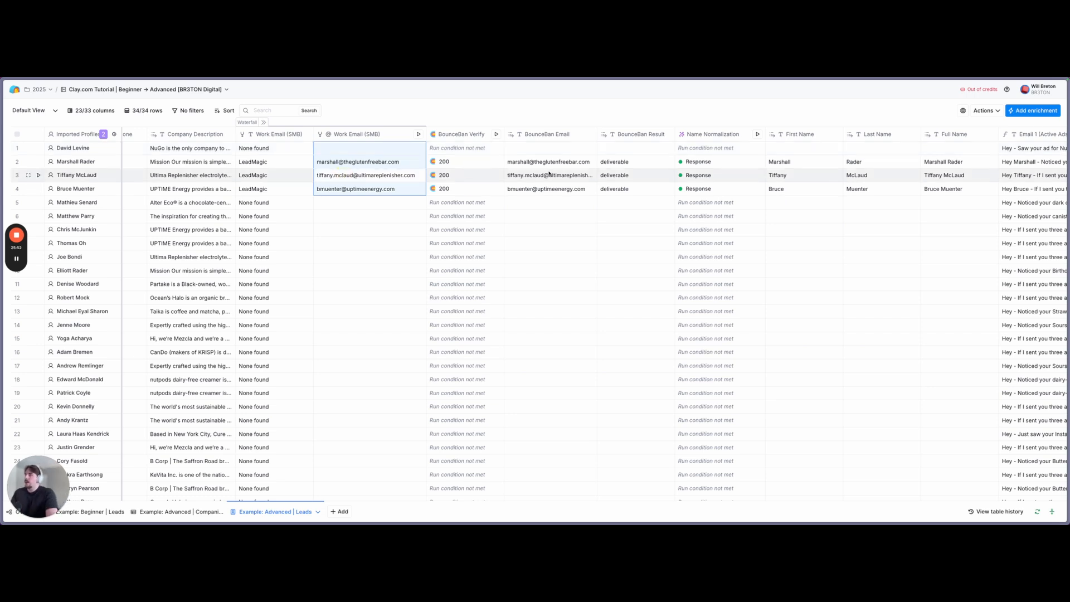
{"action": "scroll", "coordinate": [485, 165], "scroll_direction": "right", "scroll_amount": 2}
{"action": "left_click_drag", "start_coordinate": [478, 162], "coordinate": [480, 189]}
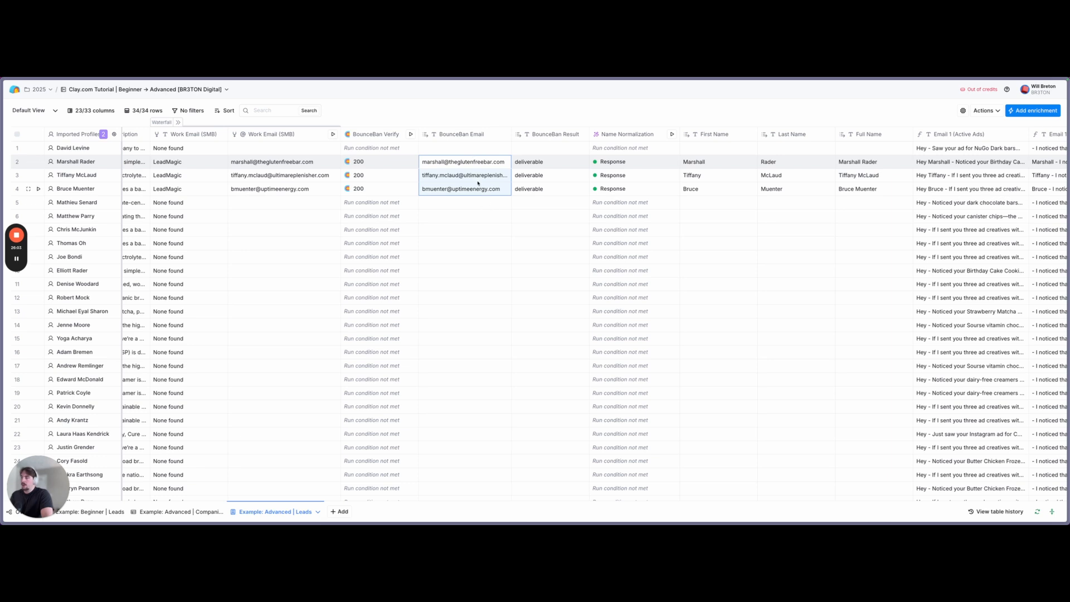
{"action": "left_click_drag", "start_coordinate": [541, 162], "coordinate": [544, 190]}
{"action": "scroll", "coordinate": [552, 178], "scroll_direction": "right", "scroll_amount": 2}
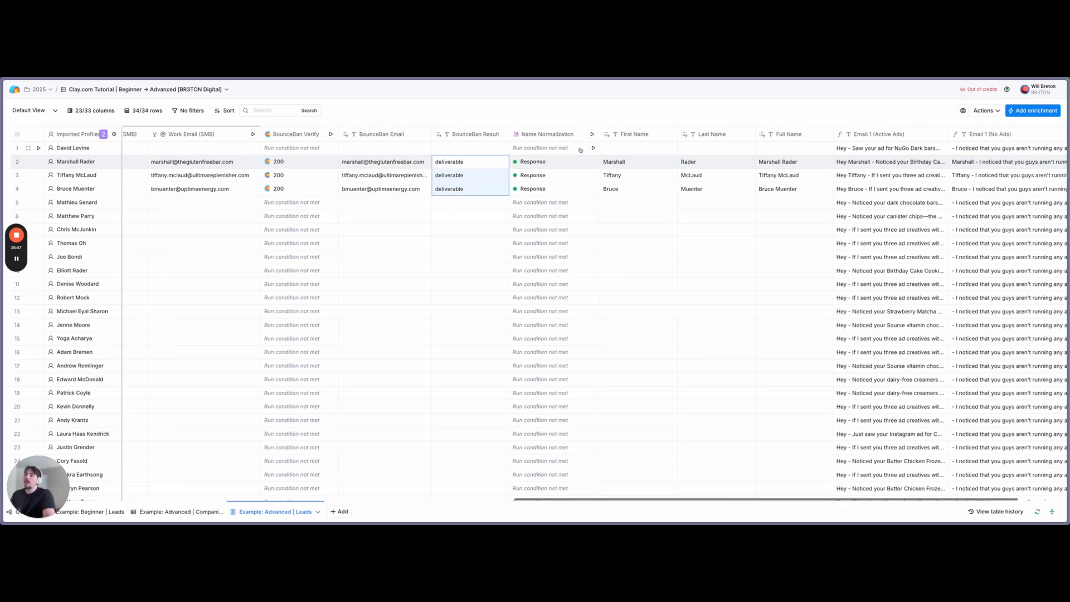
Open the Name Normalization column's settings and examine its prompt, output fields and BounceBan Result run condition
{"action": "left_click", "coordinate": [549, 134]}
{"action": "left_click", "coordinate": [516, 164]}
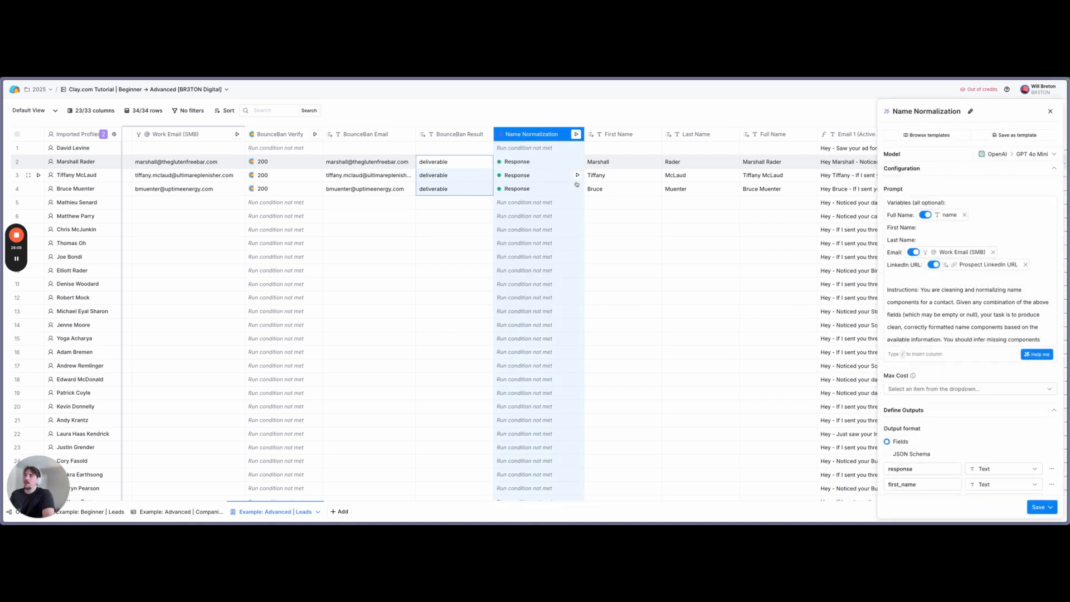
{"action": "scroll", "coordinate": [948, 279], "scroll_direction": "down", "scroll_amount": 10}
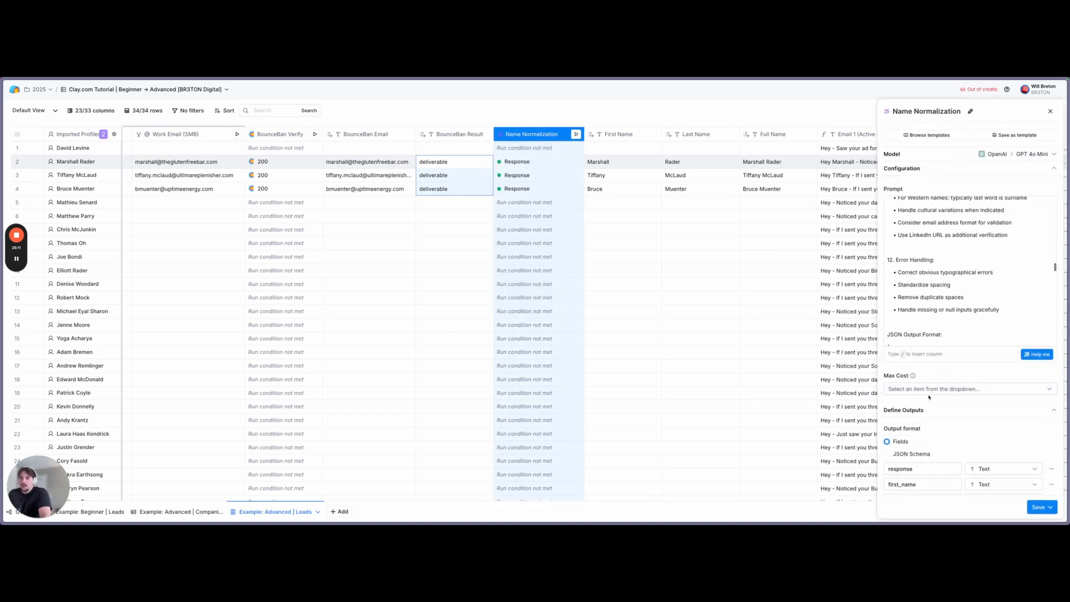
{"action": "scroll", "coordinate": [929, 397], "scroll_direction": "down", "scroll_amount": 3}
{"action": "left_click_drag", "start_coordinate": [929, 467], "coordinate": [885, 456]}
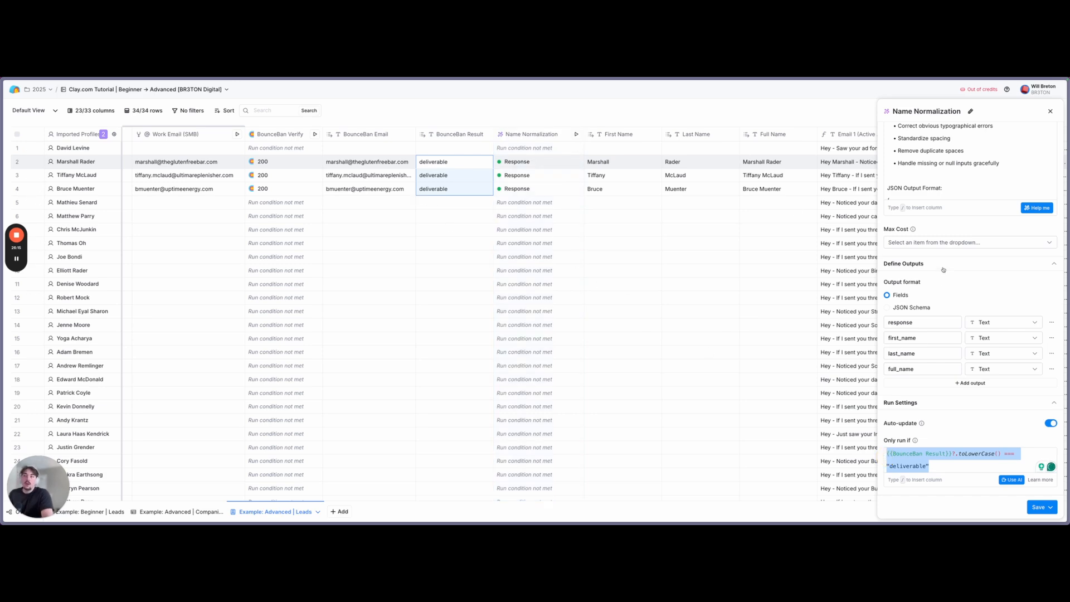
Examine the imported lead names across the table, and the name, email and LinkedIn URL variables in the Name Normalization prompt
{"action": "scroll", "coordinate": [943, 270], "scroll_direction": "up", "scroll_amount": 3}
{"action": "scroll", "coordinate": [599, 163], "scroll_direction": "left", "scroll_amount": 10}
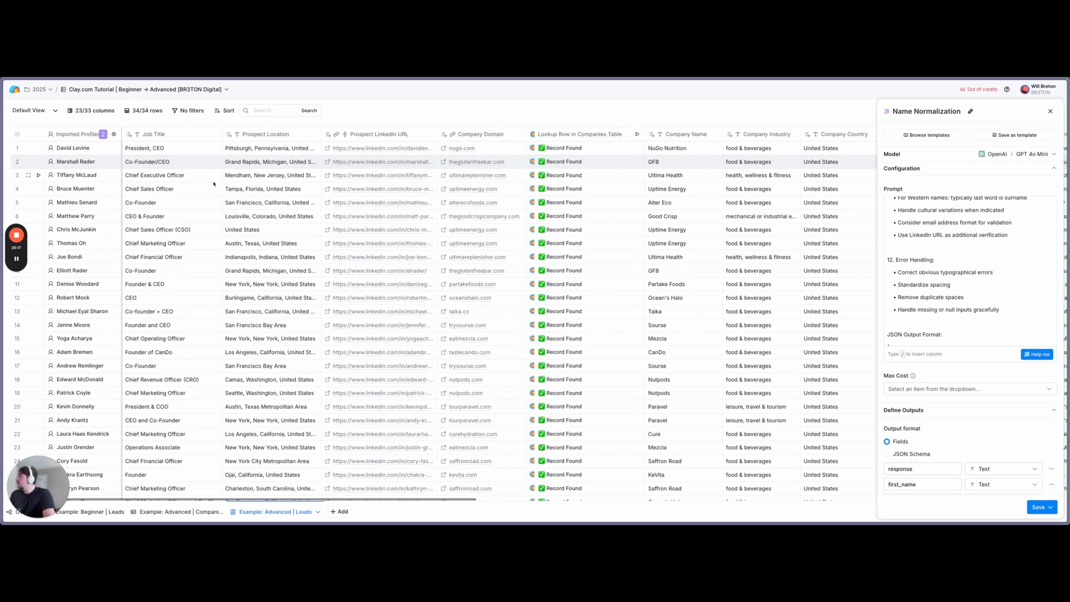
{"action": "scroll", "coordinate": [113, 327], "scroll_direction": "down", "scroll_amount": 3}
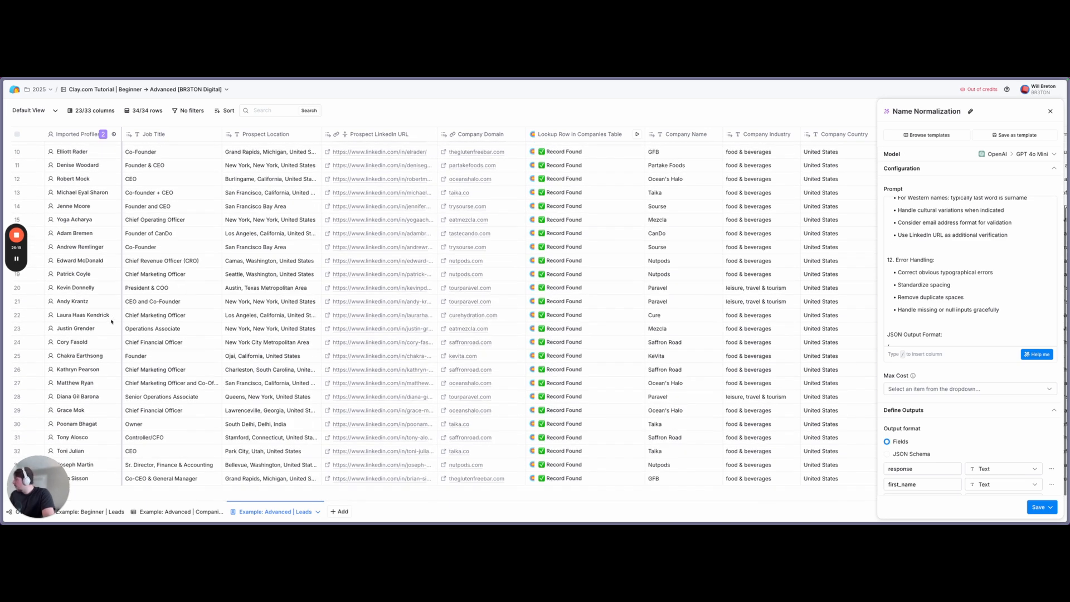
{"action": "scroll", "coordinate": [86, 216], "scroll_direction": "up", "scroll_amount": 3}
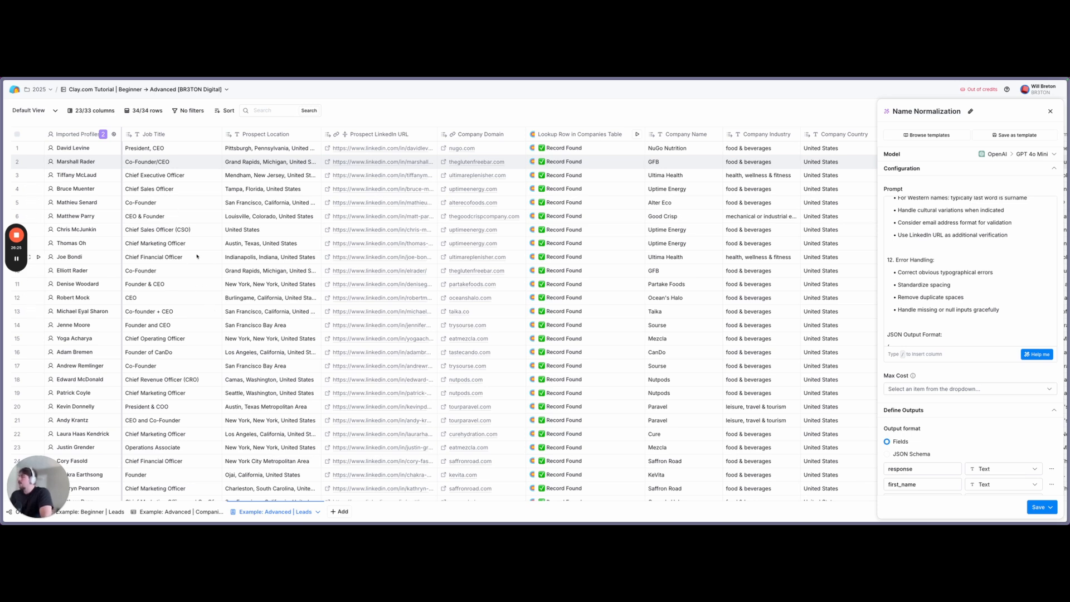
{"action": "scroll", "coordinate": [159, 277], "scroll_direction": "right", "scroll_amount": 5}
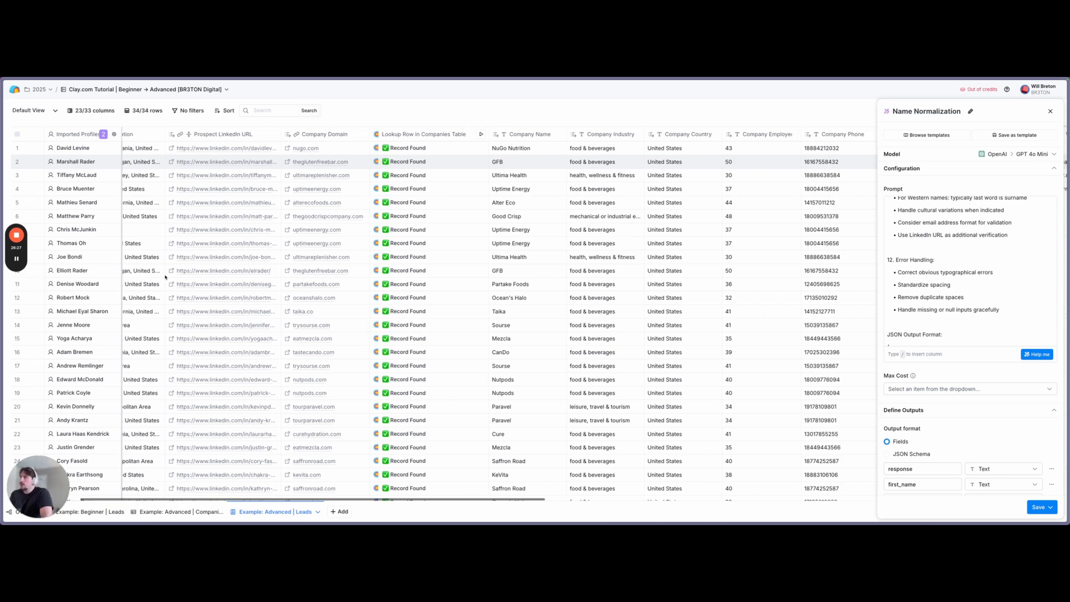
{"action": "scroll", "coordinate": [279, 247], "scroll_direction": "right", "scroll_amount": 15}
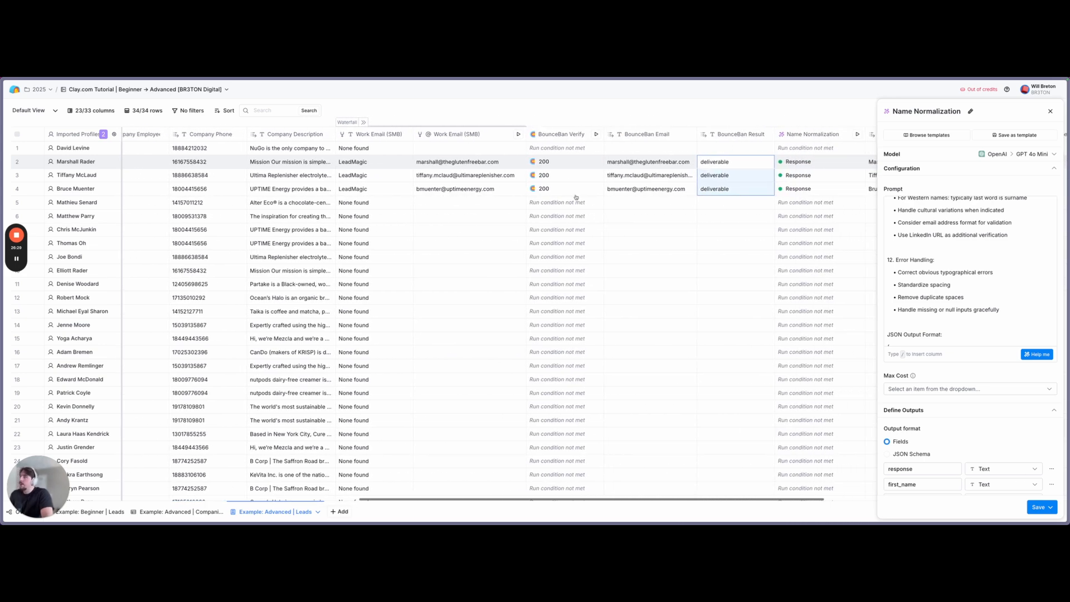
{"action": "scroll", "coordinate": [563, 156], "scroll_direction": "right", "scroll_amount": 2}
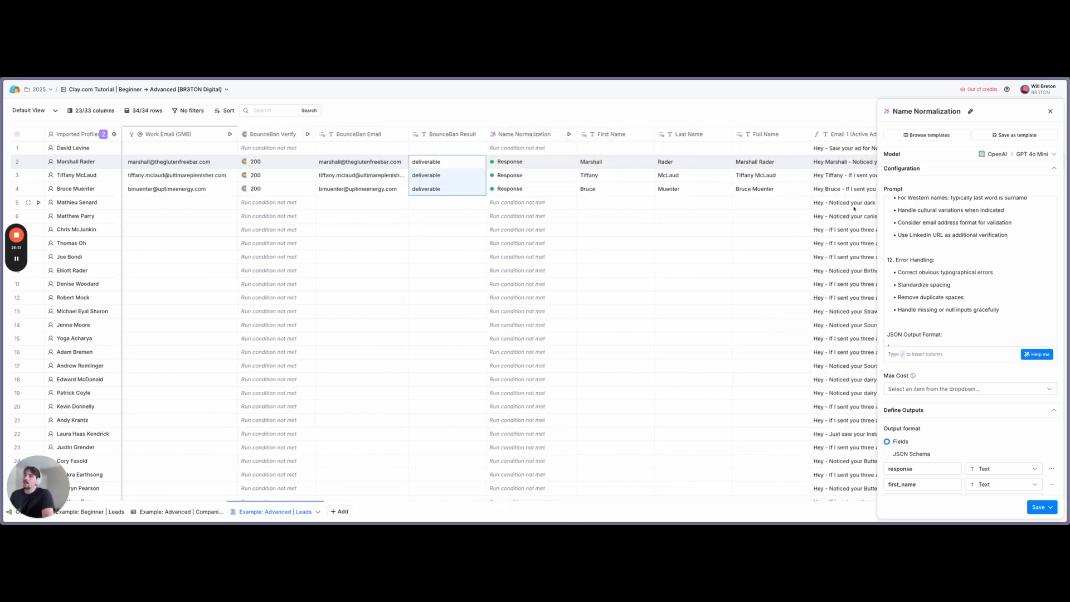
{"action": "scroll", "coordinate": [898, 215], "scroll_direction": "up", "scroll_amount": 15}
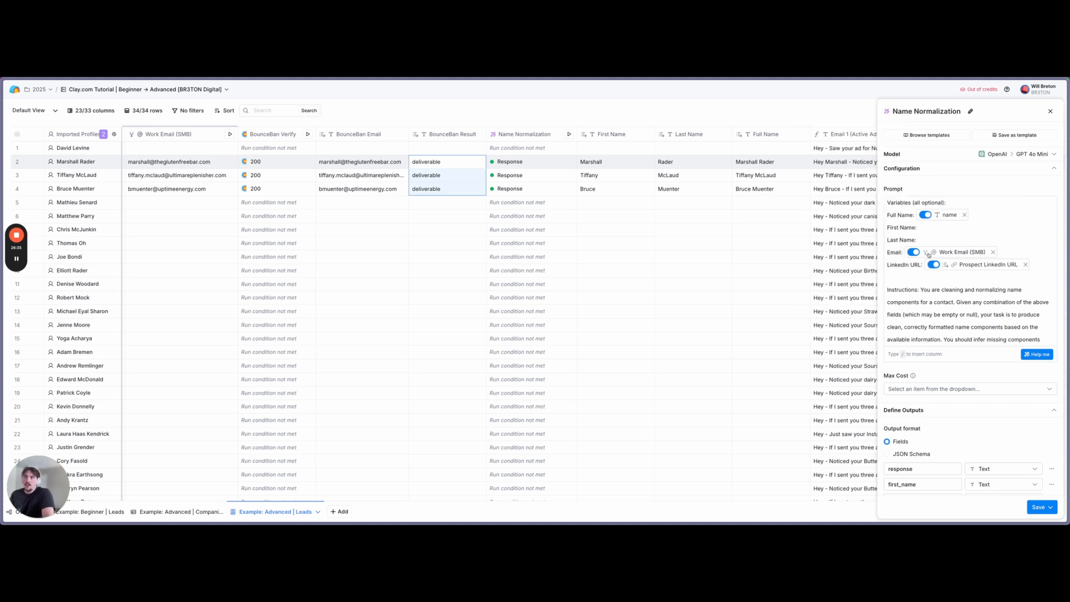
{"action": "mouse_move", "coordinate": [994, 265]}
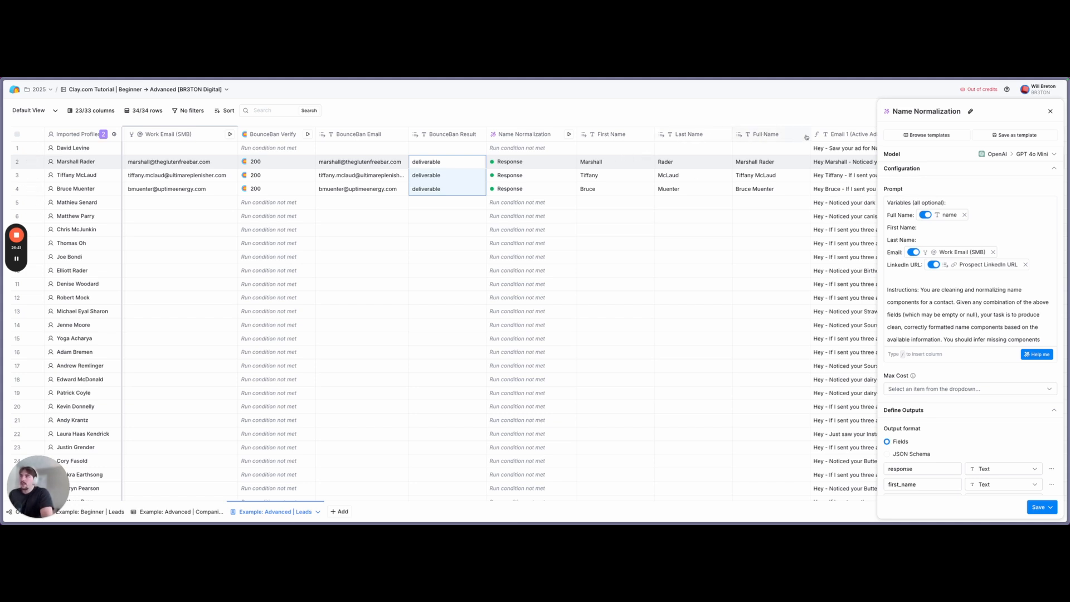
Close the Name Normalization settings and inspect the call details of the second row's response
{"action": "left_click", "coordinate": [1050, 111]}
{"action": "left_click", "coordinate": [530, 163]}
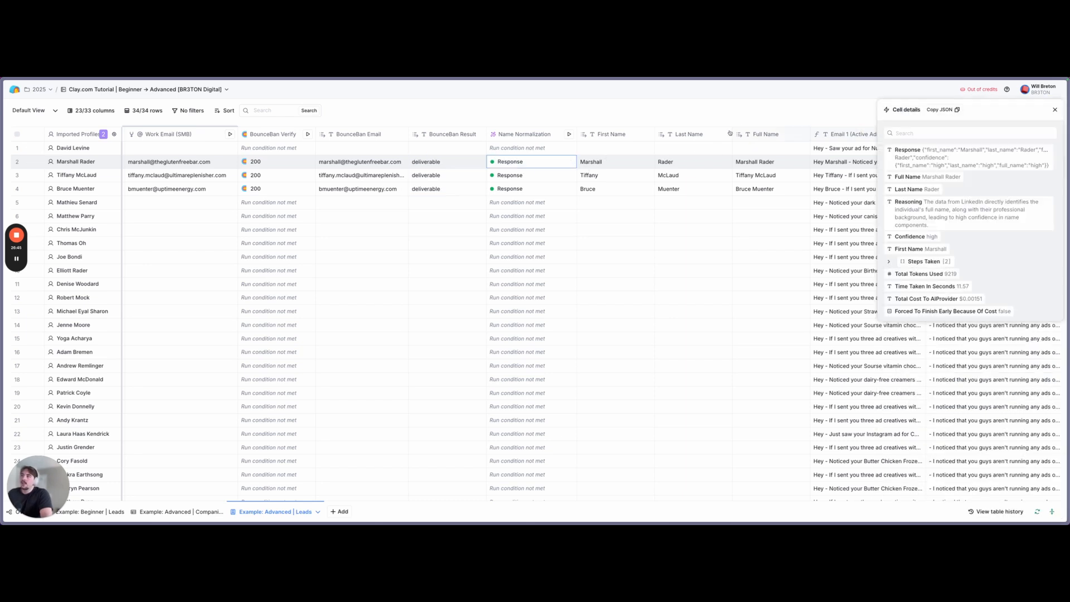
{"action": "left_click", "coordinate": [1055, 110]}
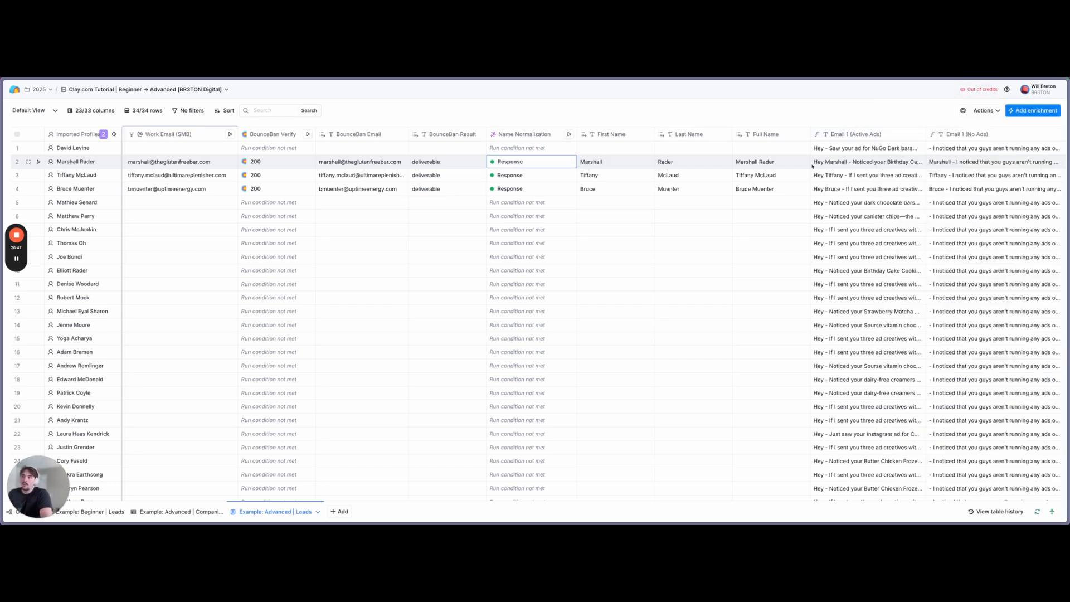
Open the Email 1 (No Ads) column for editing and examine its opening line and ad creatives offer
{"action": "scroll", "coordinate": [735, 167], "scroll_direction": "right", "scroll_amount": 2}
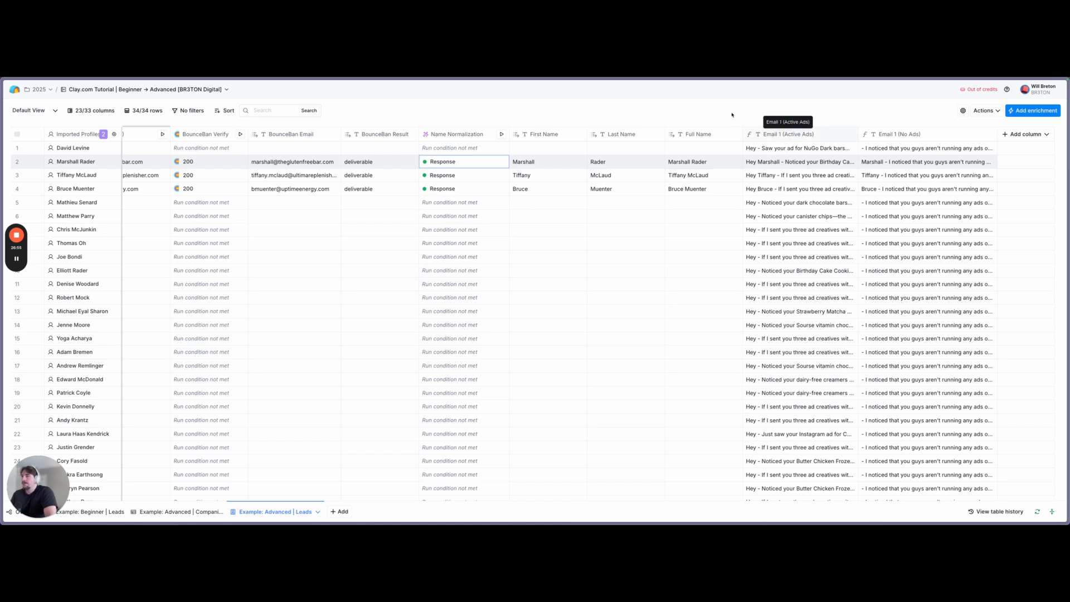
{"action": "left_click", "coordinate": [769, 134]}
{"action": "key", "text": "Escape"}
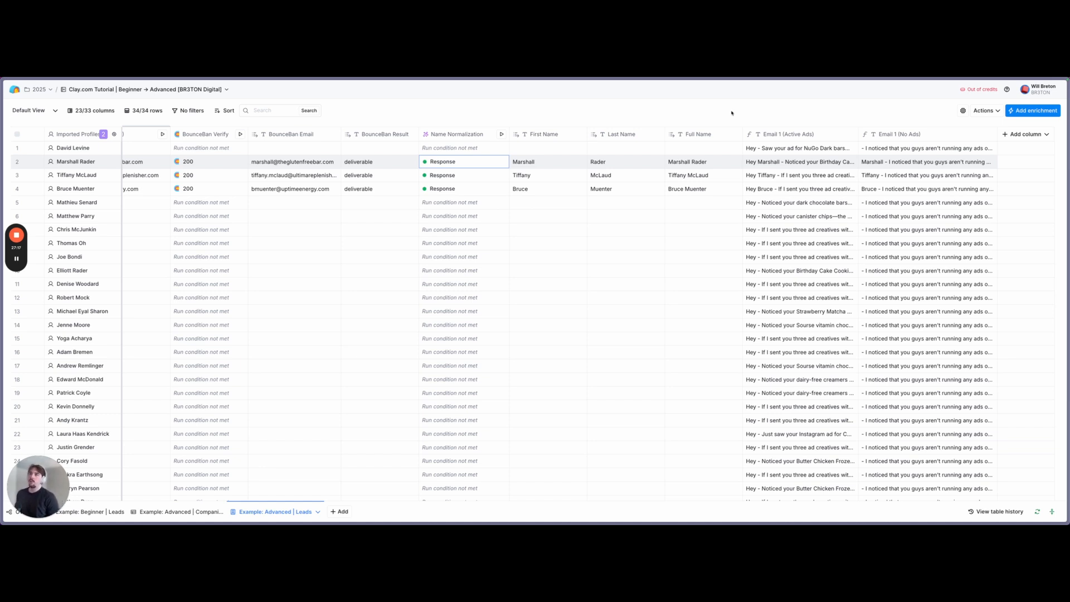
{"action": "left_click", "coordinate": [899, 133]}
{"action": "left_click", "coordinate": [889, 167]}
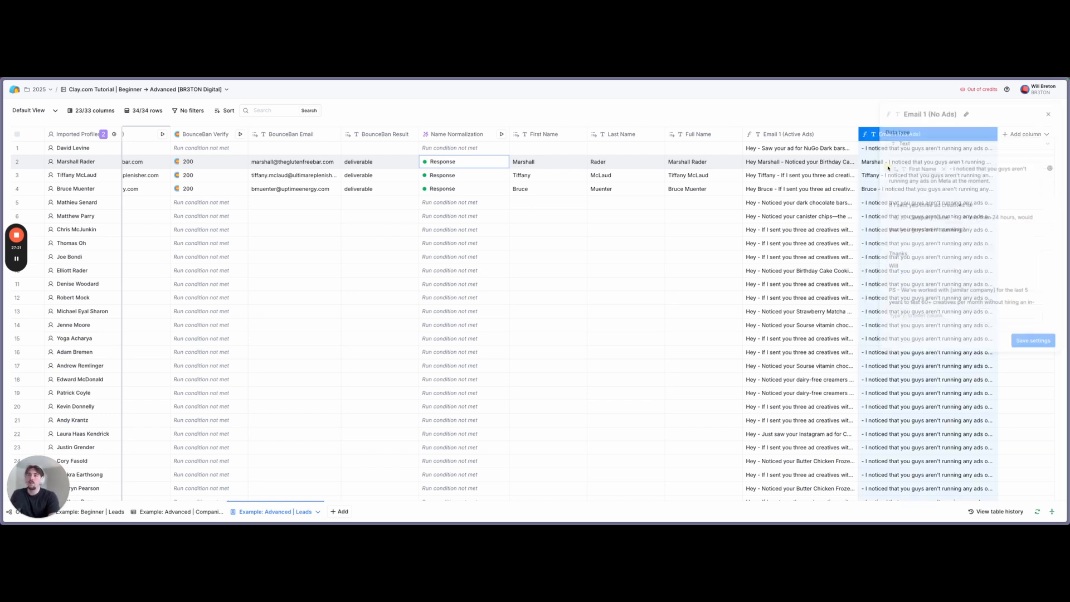
{"action": "left_click_drag", "start_coordinate": [957, 168], "coordinate": [991, 181]}
{"action": "left_click", "coordinate": [943, 180]}
{"action": "scroll", "coordinate": [917, 183], "scroll_direction": "down", "scroll_amount": 1}
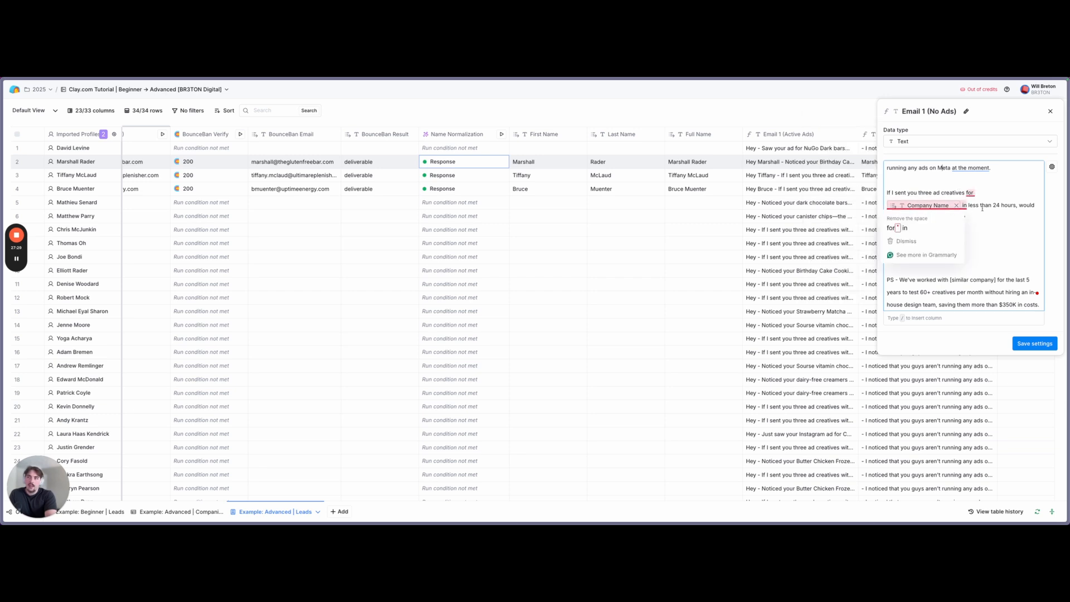
{"action": "left_click_drag", "start_coordinate": [1008, 206], "coordinate": [1011, 207]}
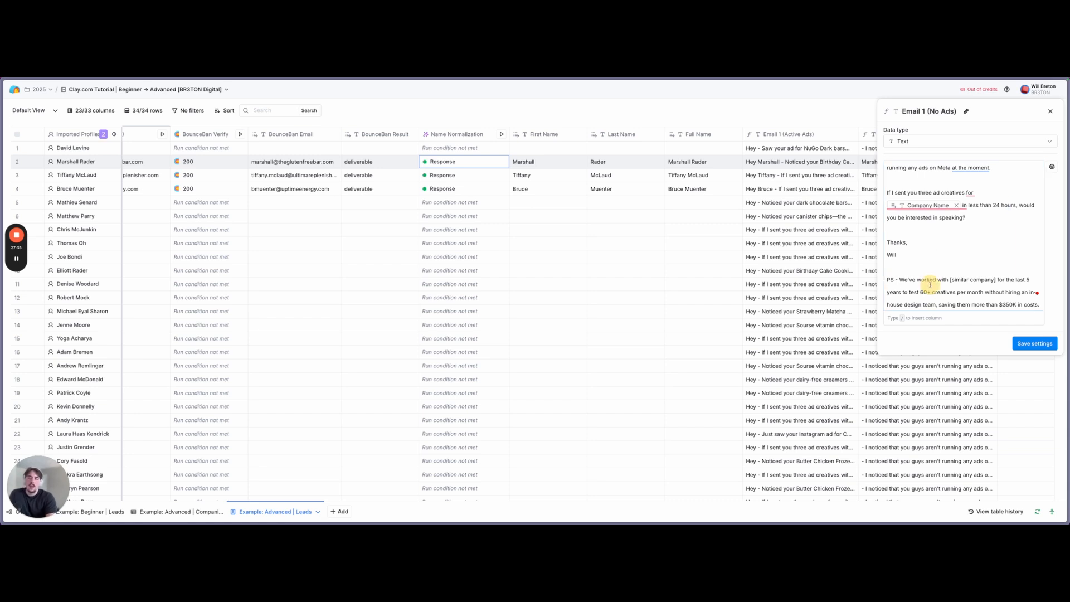
Examine the PS line of the Email 1 (No Ads) template, then close the column settings without saving
{"action": "left_click_drag", "start_coordinate": [905, 281], "coordinate": [1025, 305]}
{"action": "left_click", "coordinate": [1025, 305]}
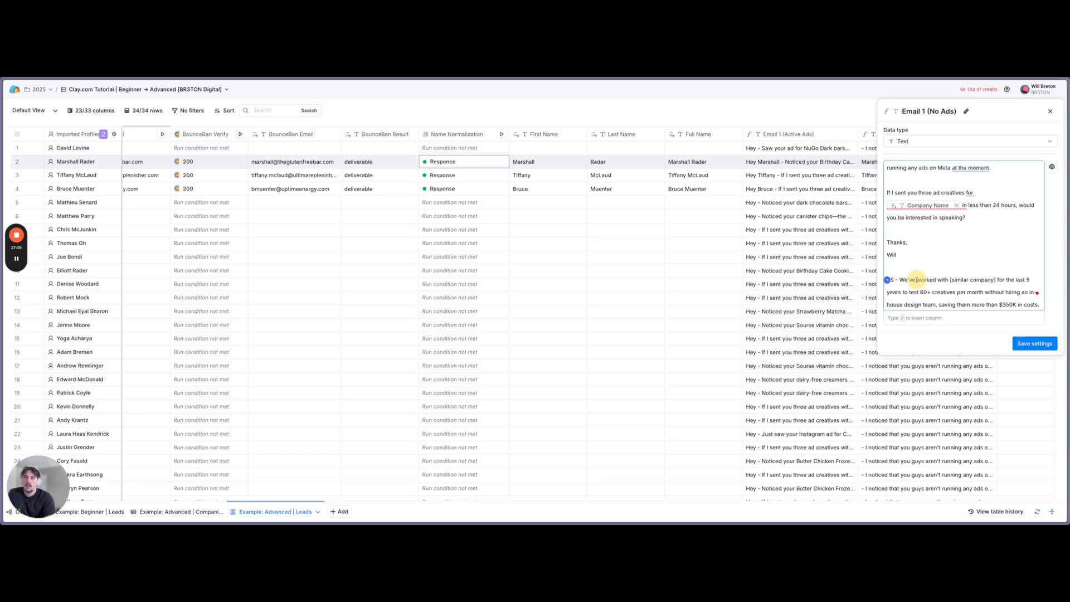
{"action": "left_click_drag", "start_coordinate": [897, 292], "coordinate": [919, 295]}
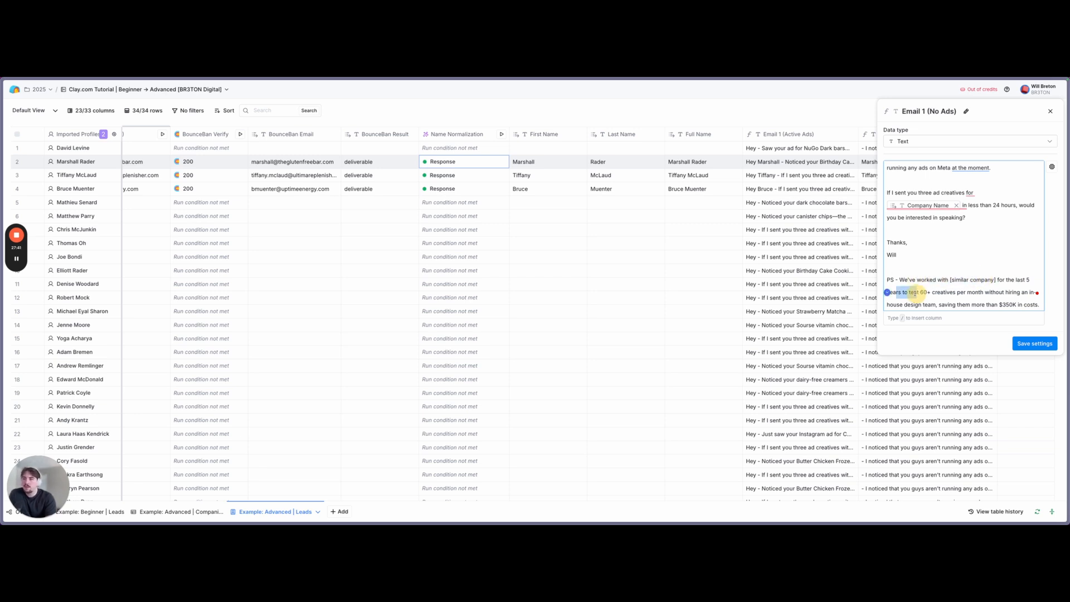
{"action": "left_click", "coordinate": [995, 291]}
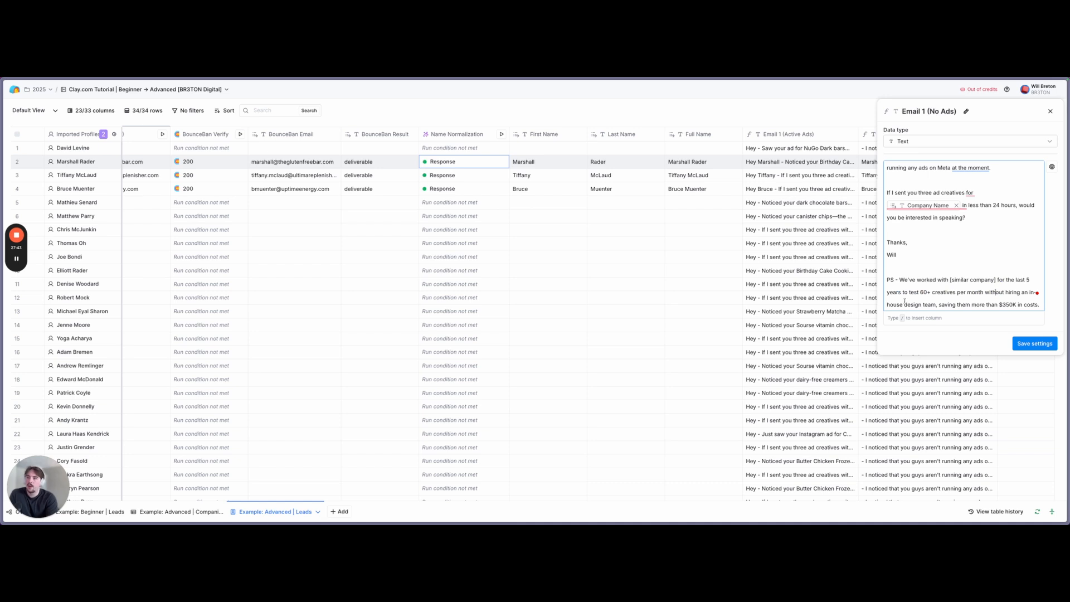
{"action": "left_click_drag", "start_coordinate": [985, 293], "coordinate": [1024, 301]}
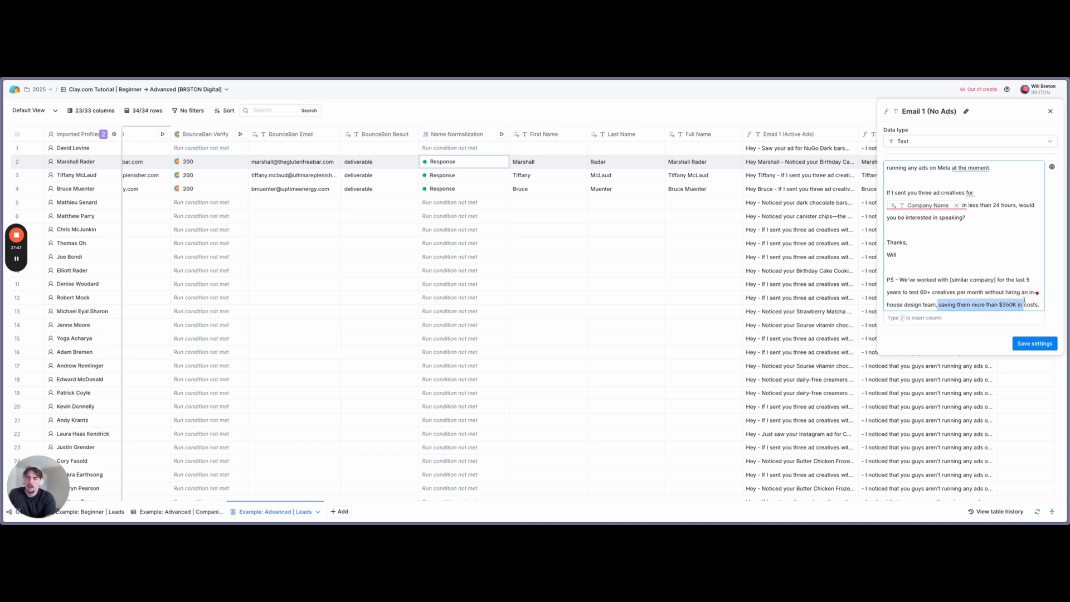
{"action": "scroll", "coordinate": [912, 242], "scroll_direction": "up", "scroll_amount": 1}
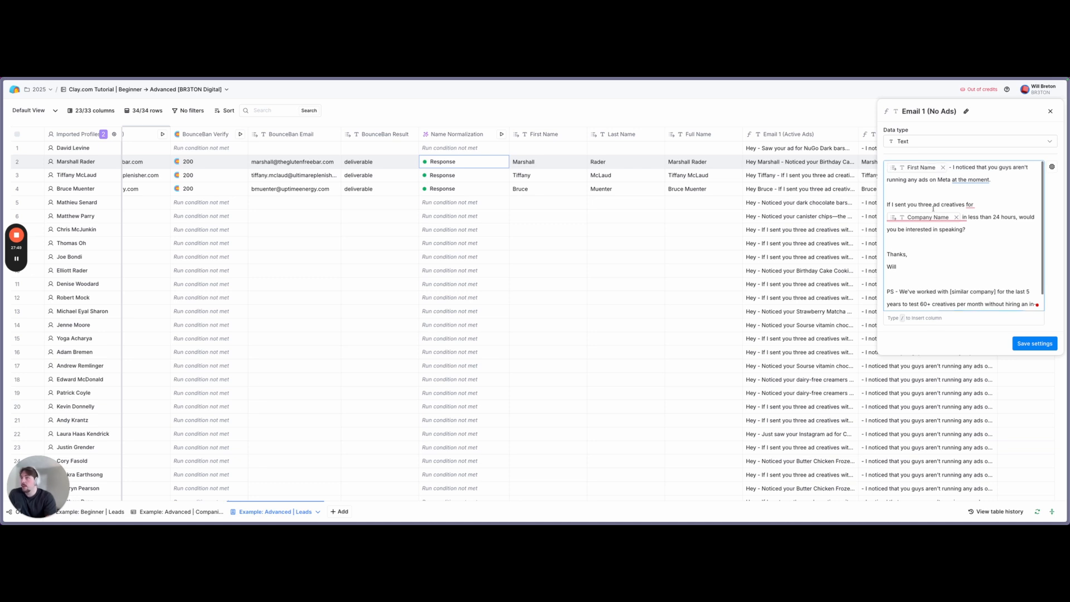
{"action": "left_click", "coordinate": [1050, 111]}
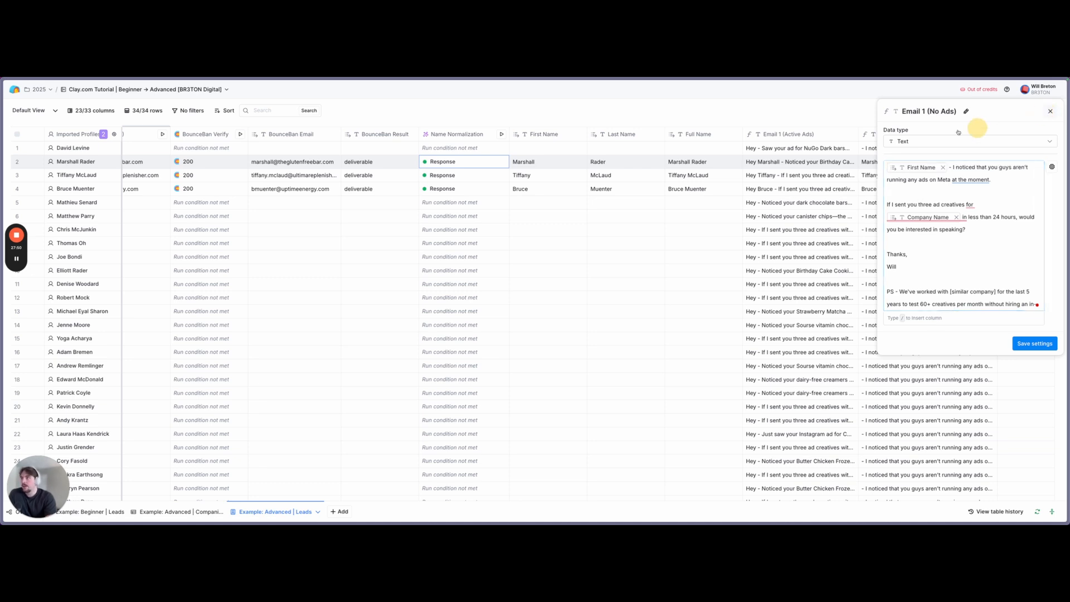
Rename the Email 1 (Active Ads) column to "Email 1" in its column settings
{"action": "left_click", "coordinate": [774, 137]}
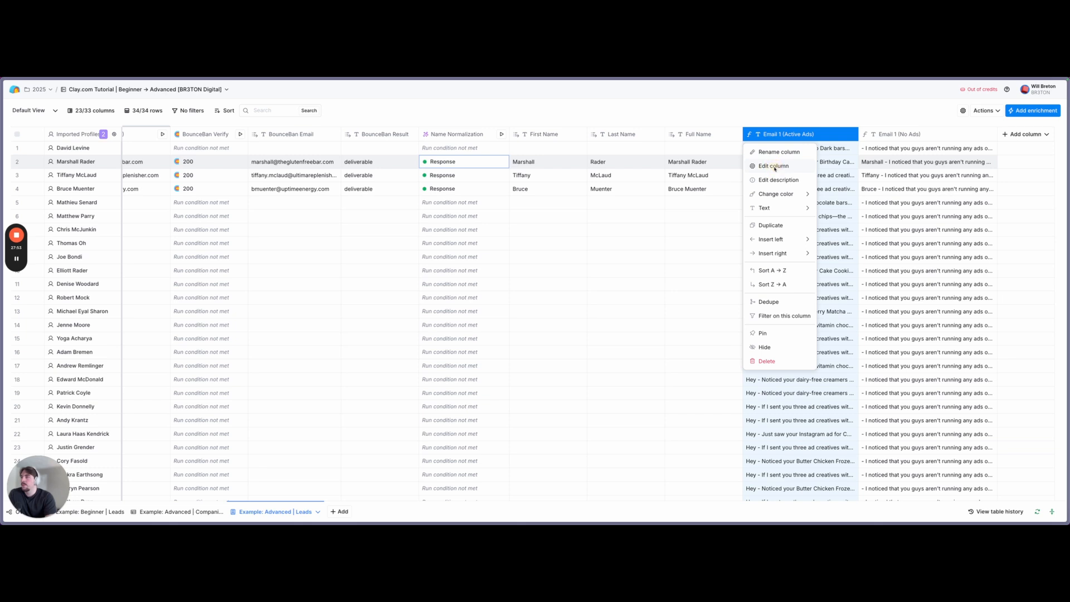
{"action": "left_click", "coordinate": [775, 167]}
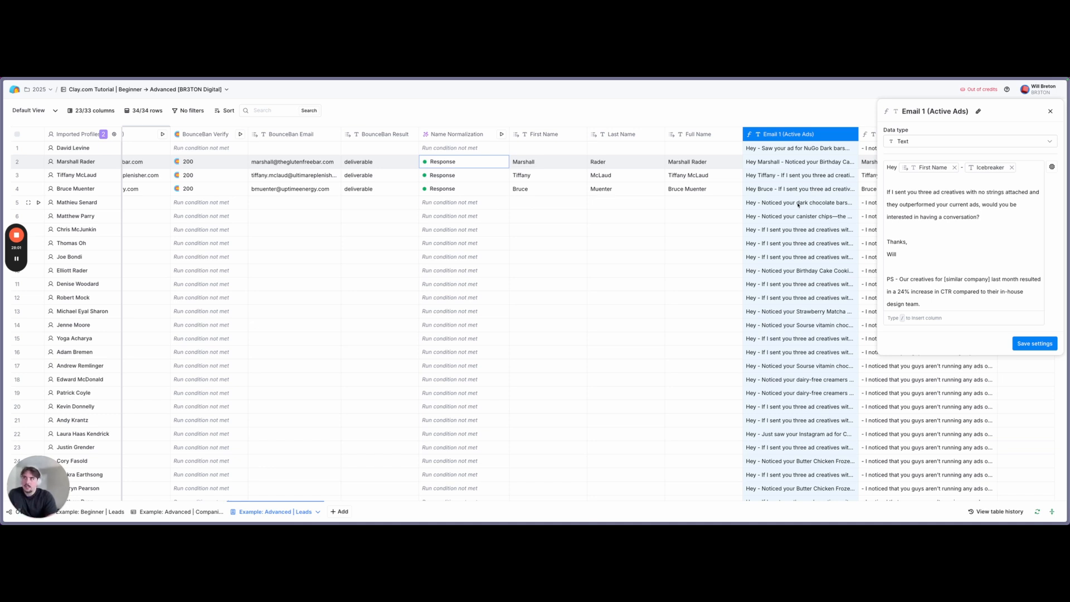
{"action": "left_click", "coordinate": [976, 112]}
{"action": "left_click", "coordinate": [973, 109]}
{"action": "key", "text": "BackSpace"}
{"action": "key", "text": "BackSpace"}
{"action": "key", "text": "BackSpace"}
{"action": "key", "text": "BackSpace"}
{"action": "key", "text": "BackSpace"}
{"action": "key", "text": "BackSpace"}
{"action": "key", "text": "BackSpace"}
{"action": "key", "text": "BackSpace"}
{"action": "key", "text": "BackSpace"}
{"action": "key", "text": "BackSpace"}
{"action": "key", "text": "BackSpace"}
{"action": "key", "text": "BackSpace"}
{"action": "key", "text": "BackSpace"}
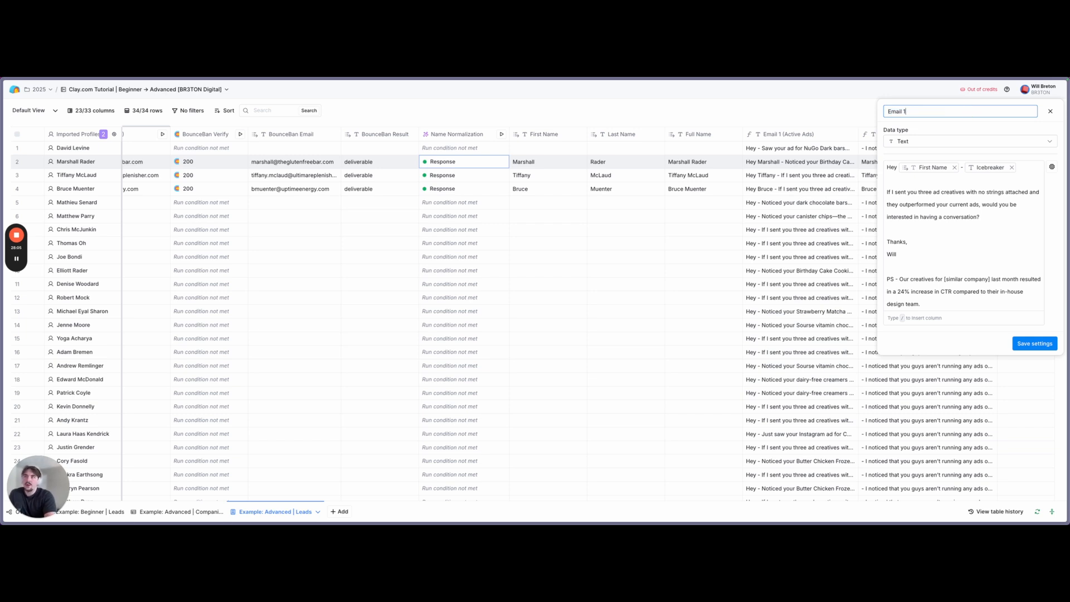
{"action": "key", "text": "Return"}
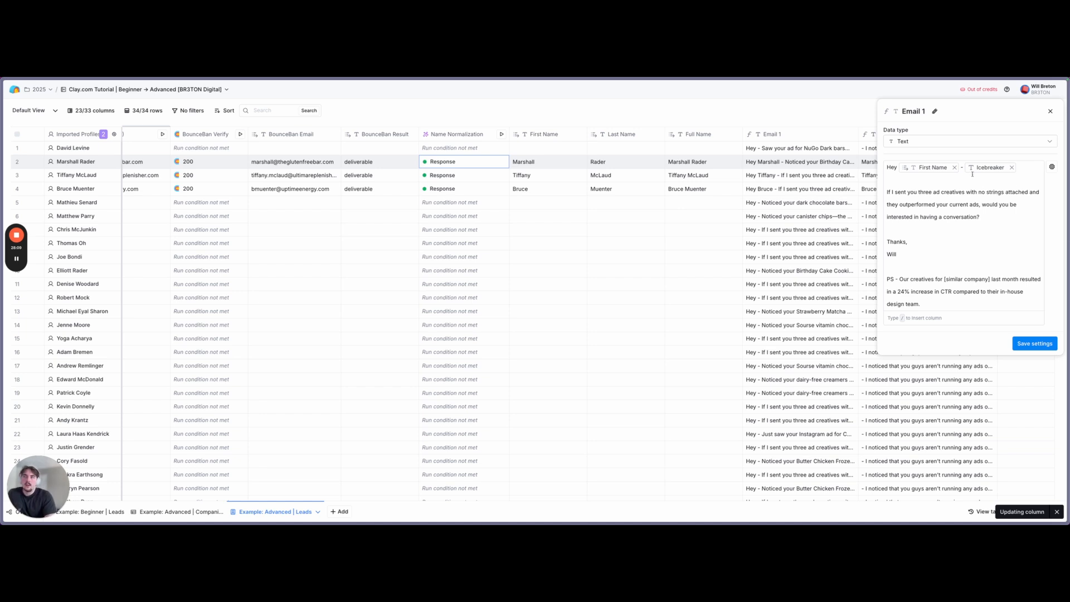
Preview the Icebreaker variable's values and review the offer text in the Email 1 template, then close the column settings
{"action": "left_click", "coordinate": [973, 200]}
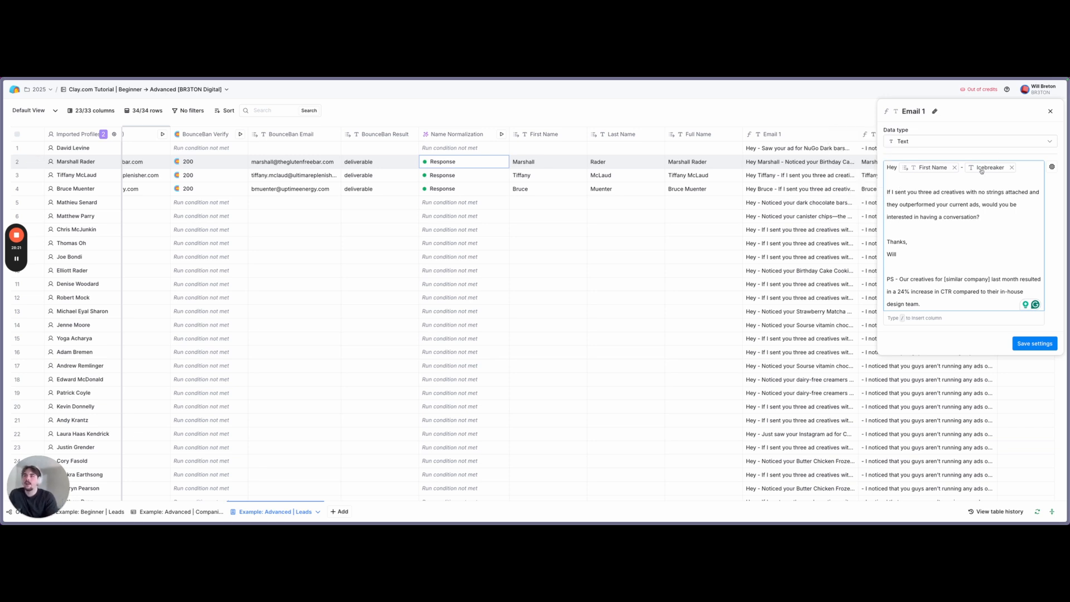
{"action": "mouse_move", "coordinate": [982, 171]}
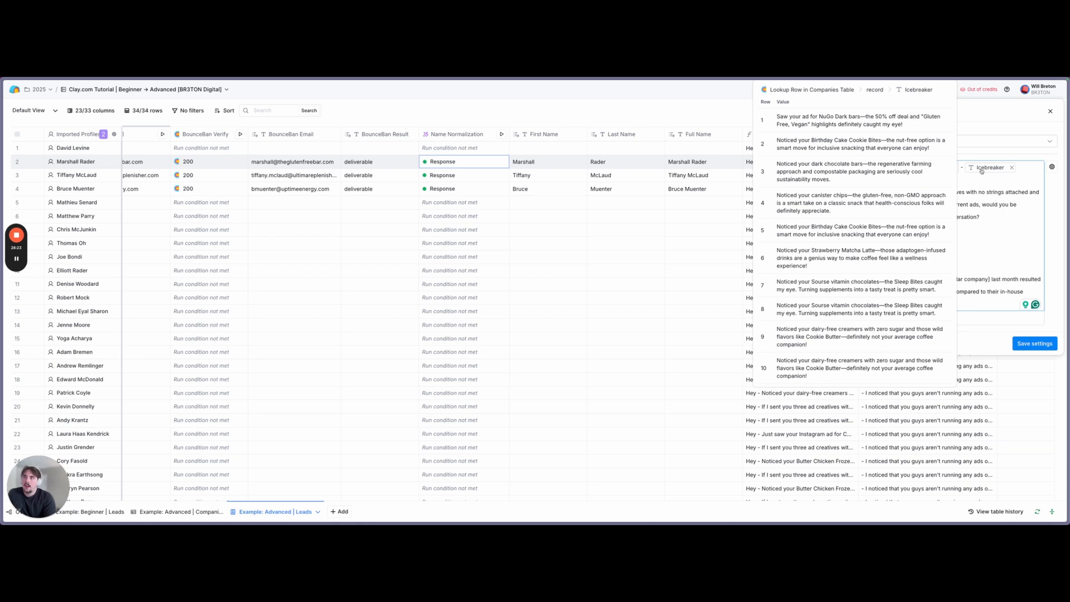
{"action": "left_click_drag", "start_coordinate": [897, 191], "coordinate": [976, 192]}
{"action": "left_click", "coordinate": [979, 193]}
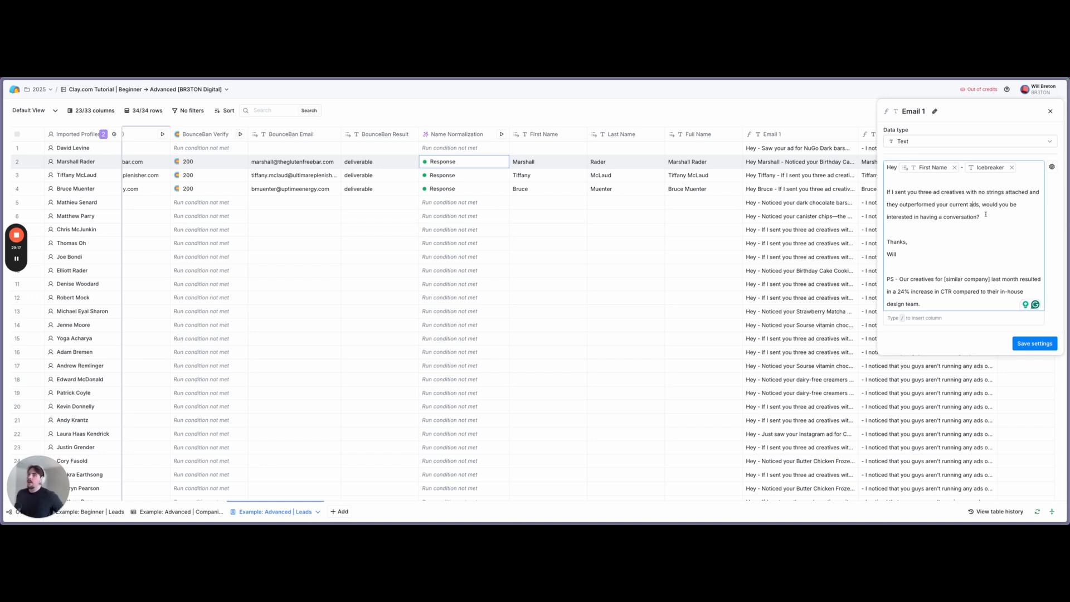
{"action": "left_click", "coordinate": [1051, 112]}
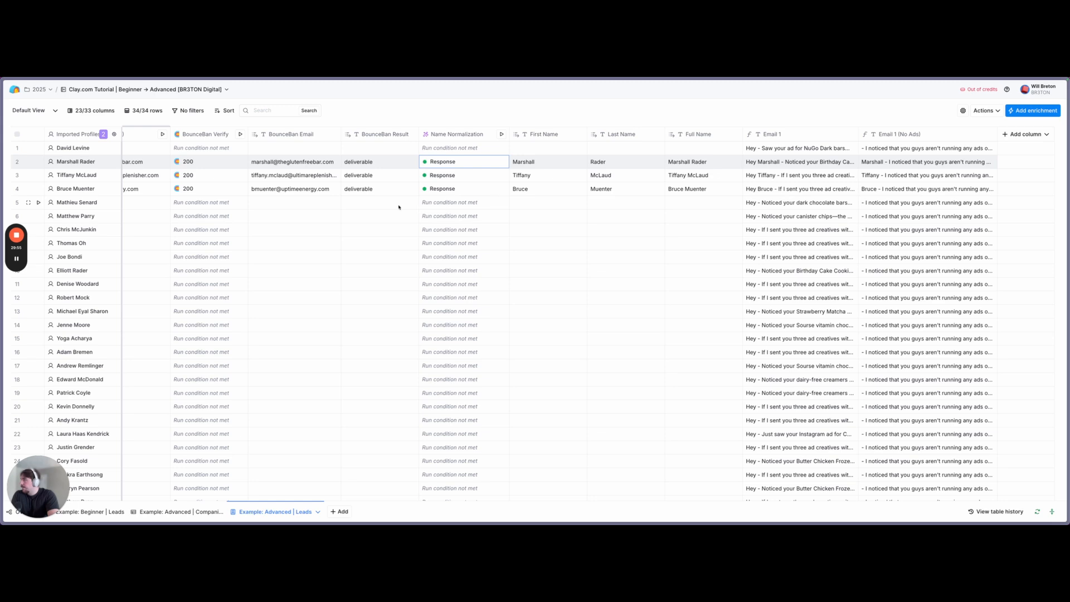
{"action": "scroll", "coordinate": [399, 207], "scroll_direction": "left", "scroll_amount": 1}
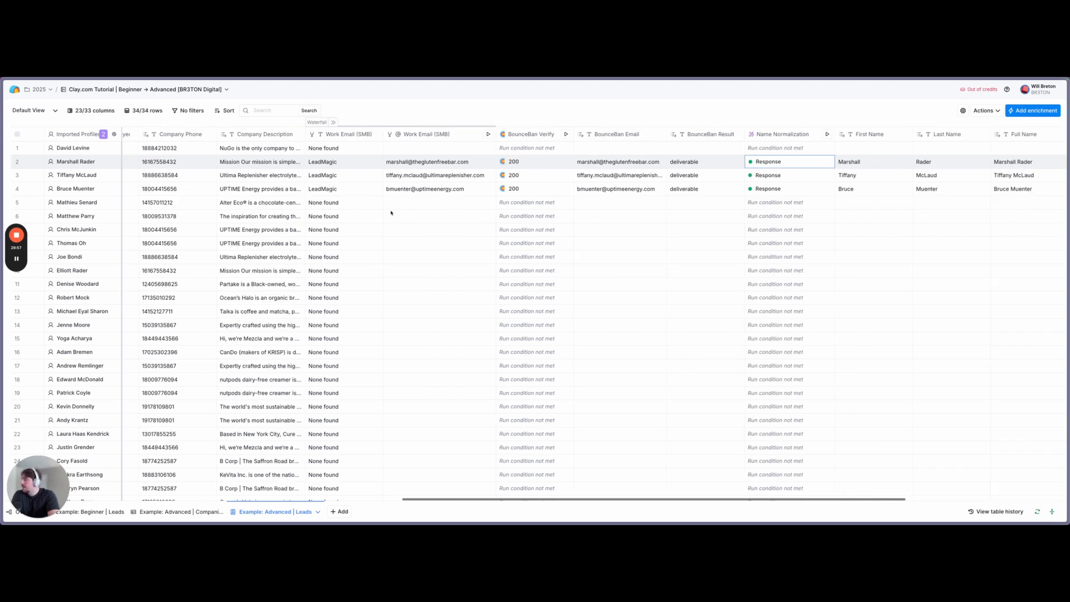
{"action": "scroll", "coordinate": [394, 210], "scroll_direction": "left", "scroll_amount": 10}
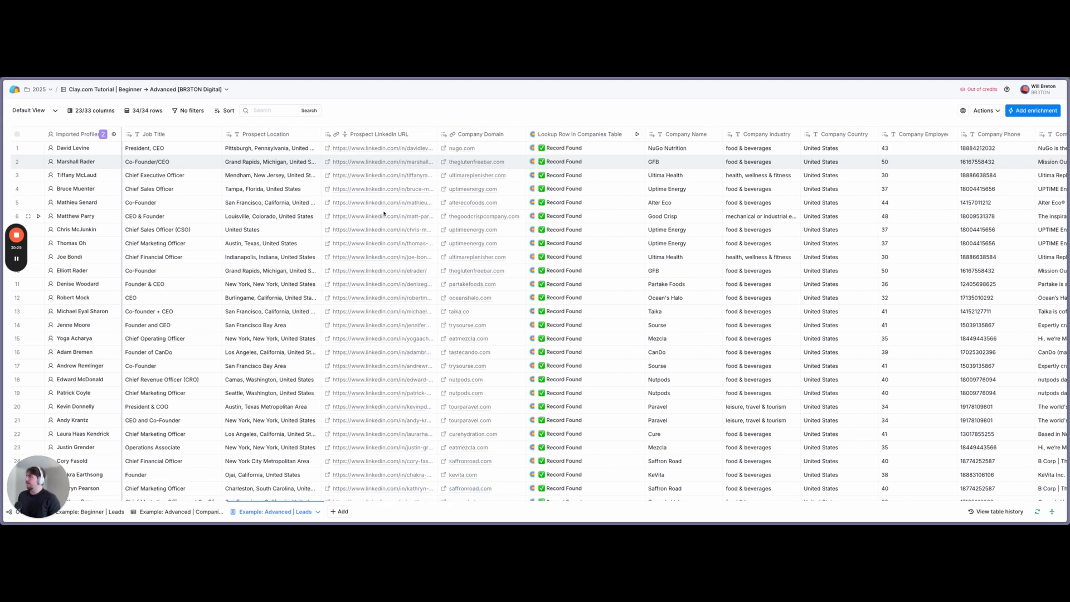